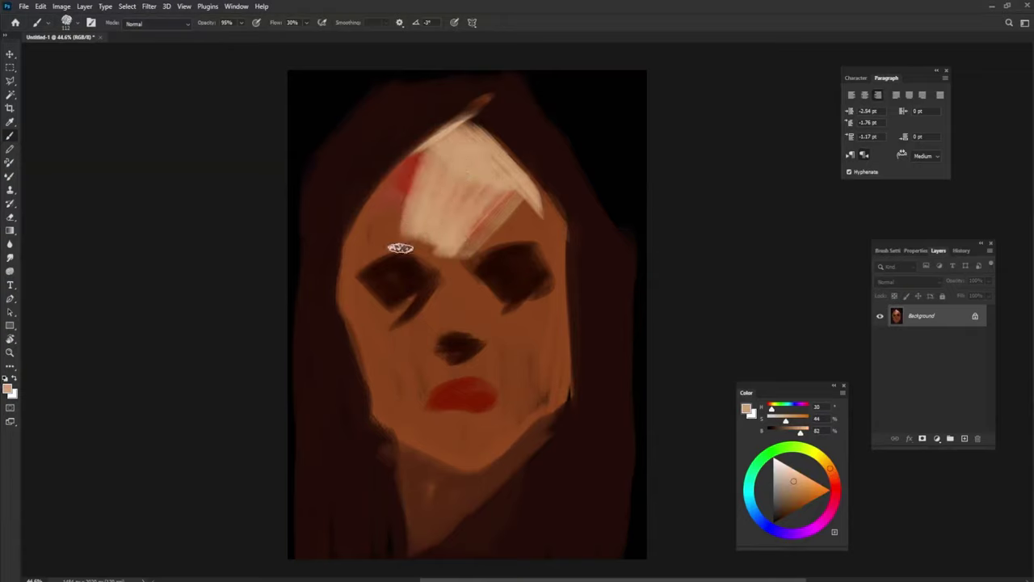
- Paint pale highlights on the nose bridge and around the left eye, with orange planes around the eye and along the nose
alt+click(439, 284)
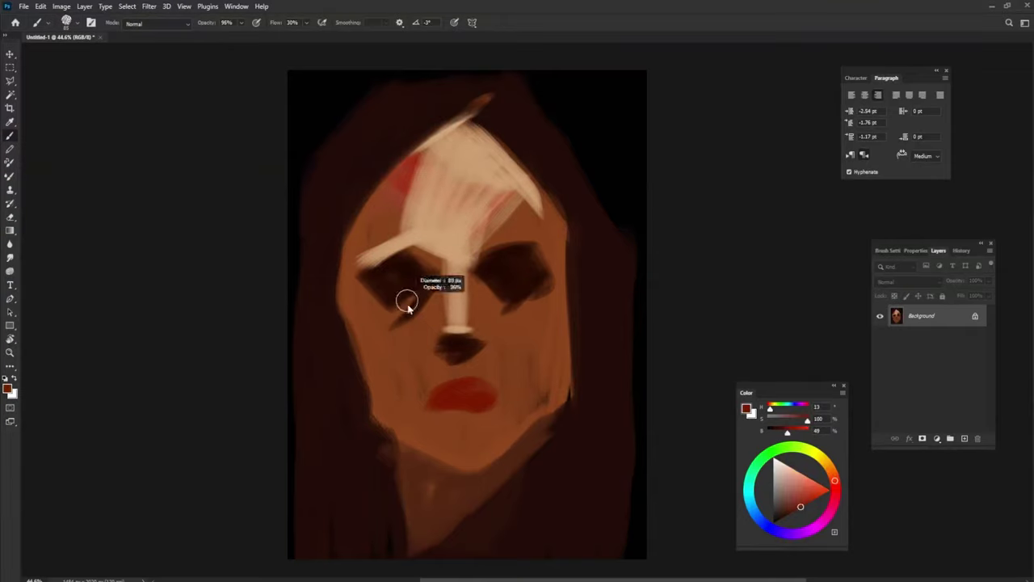
mouse_move(359, 293)
mouse_down()
mouse_move(416, 324)
mouse_move(387, 344)
mouse_up()
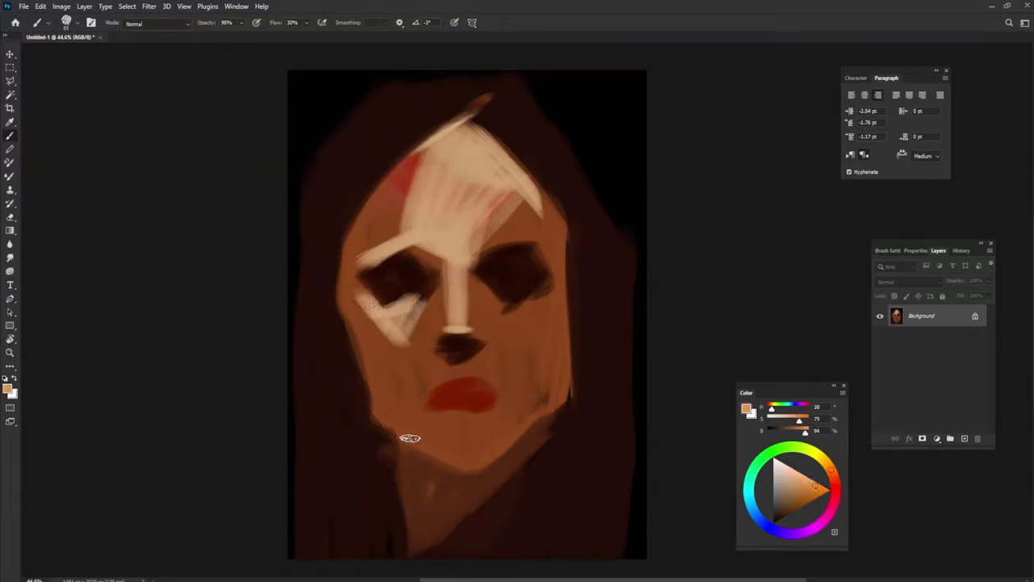
drag(354, 293, 410, 351)
mouse_move(355, 260)
mouse_down()
mouse_move(426, 272)
mouse_move(443, 299)
mouse_up()
alt+click(436, 278)
drag(420, 249, 440, 327)
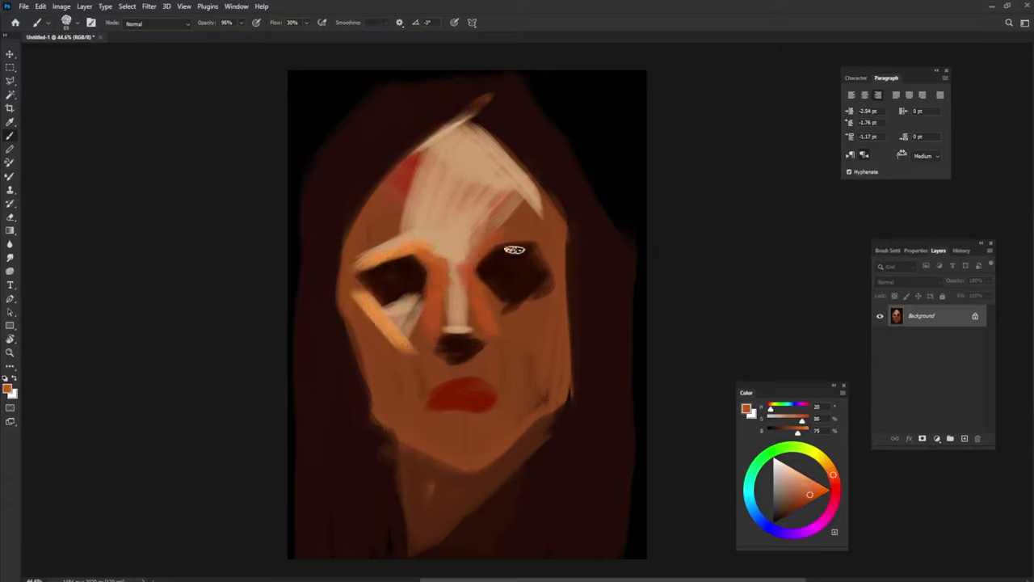
- Paint dark brown eyebrows over both eyes and reduce the left eye socket with orange-brown lid tones
drag(476, 251, 554, 258)
mouse_move(359, 274)
mouse_down()
mouse_move(421, 244)
mouse_move(358, 264)
mouse_move(436, 243)
mouse_move(550, 247)
mouse_move(411, 272)
mouse_move(429, 292)
mouse_up()
alt+click(388, 279)
alt+click(383, 293)
alt+click(428, 291)
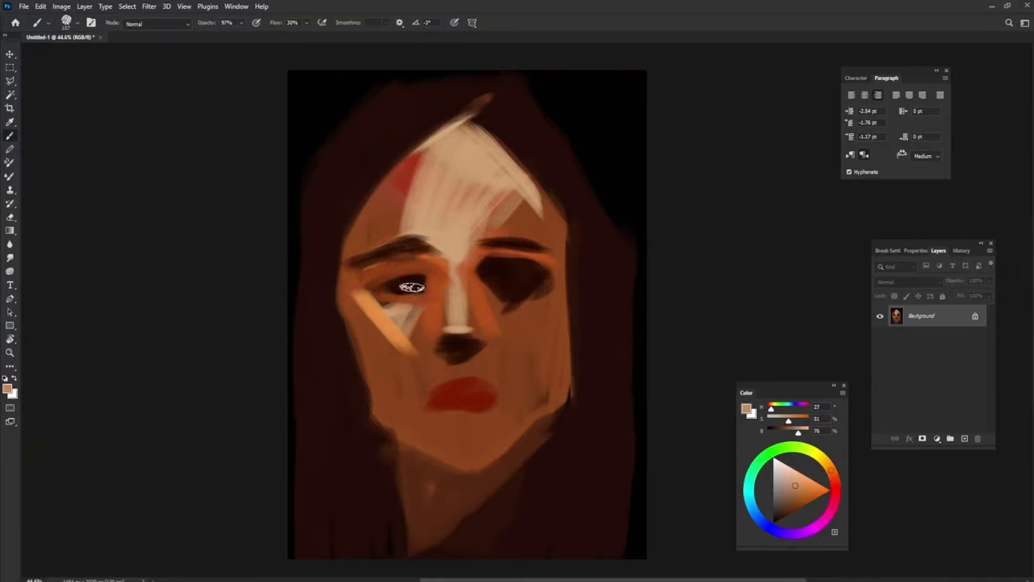
- Fill both eye sockets with reddish-brown lid tones and place a pale accent under the left eyebrow, using 100% brush opacity
alt+click(404, 283)
mouse_move(380, 265)
mouse_down()
mouse_move(418, 300)
mouse_move(433, 284)
mouse_move(398, 281)
mouse_move(425, 289)
mouse_move(400, 293)
mouse_move(488, 288)
mouse_move(484, 280)
mouse_move(549, 279)
mouse_up()
alt+click(404, 284)
key(0)
alt+click(491, 284)
alt+click(499, 261)
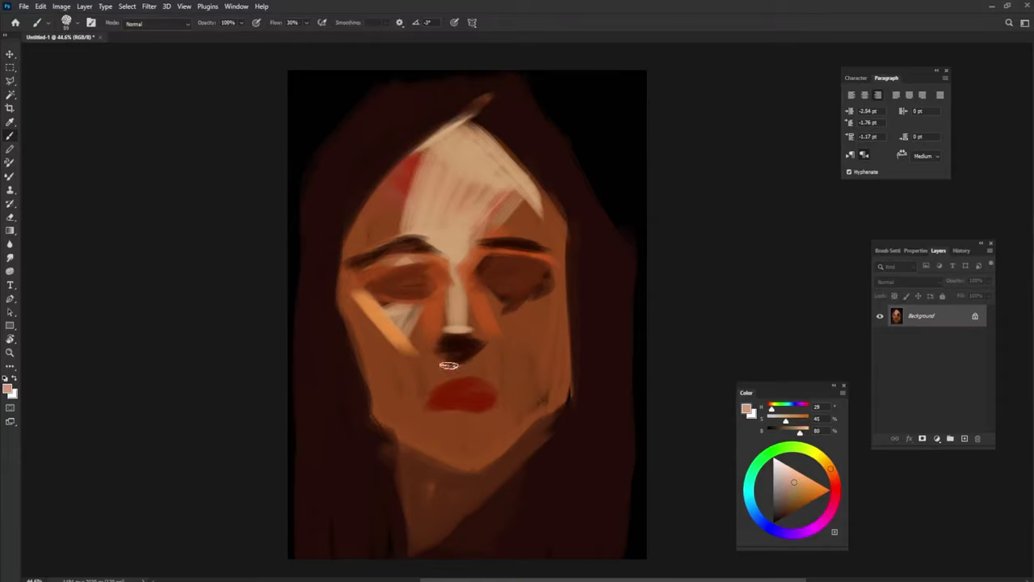
- Extend the light orange plane on the left cheek and darken the outer edge of that side of the face
alt+click(381, 323)
alt+click(439, 389)
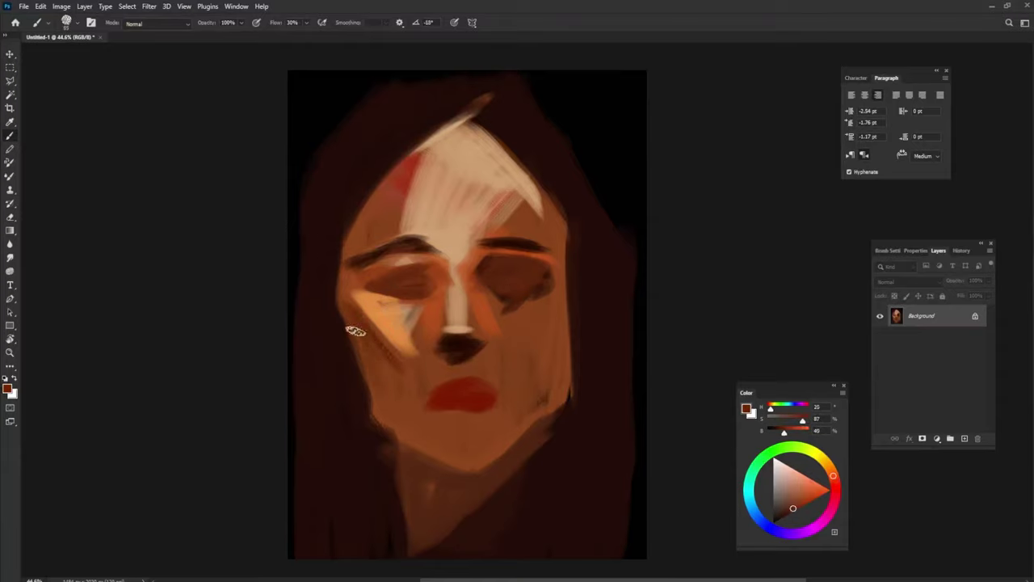
alt+click(347, 226)
mouse_move(347, 226)
mouse_down()
mouse_move(375, 247)
mouse_move(349, 246)
mouse_move(375, 174)
mouse_move(380, 188)
mouse_move(439, 137)
mouse_move(533, 113)
mouse_move(530, 155)
mouse_move(315, 126)
mouse_move(351, 149)
mouse_move(614, 168)
mouse_move(433, 216)
mouse_move(425, 184)
mouse_move(418, 236)
mouse_up()
- Reshape the forehead with pale pink skin strokes and soften the left eyebrow with lighter brown
alt+click(427, 132)
alt+click(423, 189)
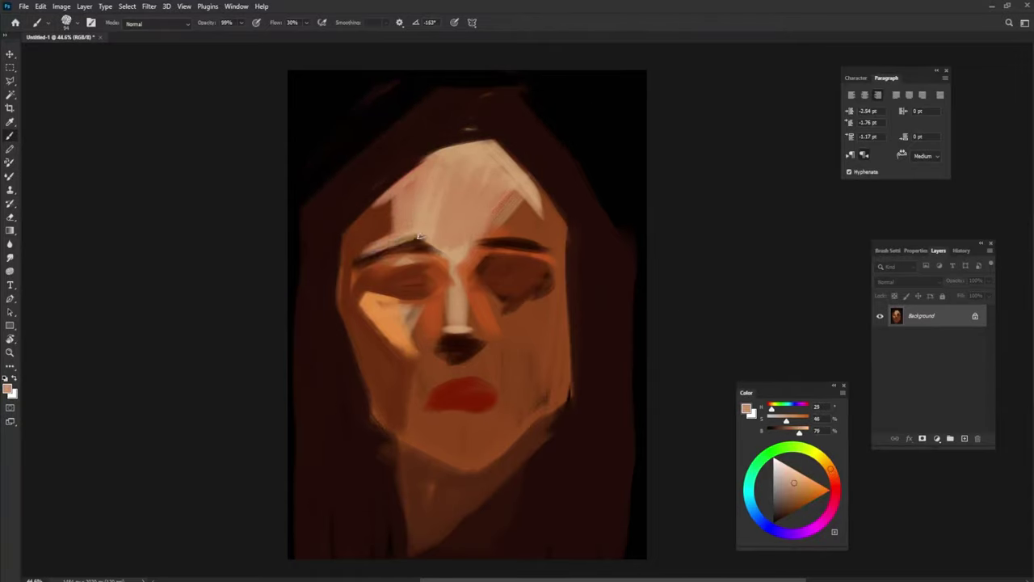
alt+click(404, 246)
drag(356, 257, 427, 242)
- Paint olive-brown shadows under the left eye, along both sides of the nose bridge, across the left cheek and below the nose
drag(376, 300, 418, 320)
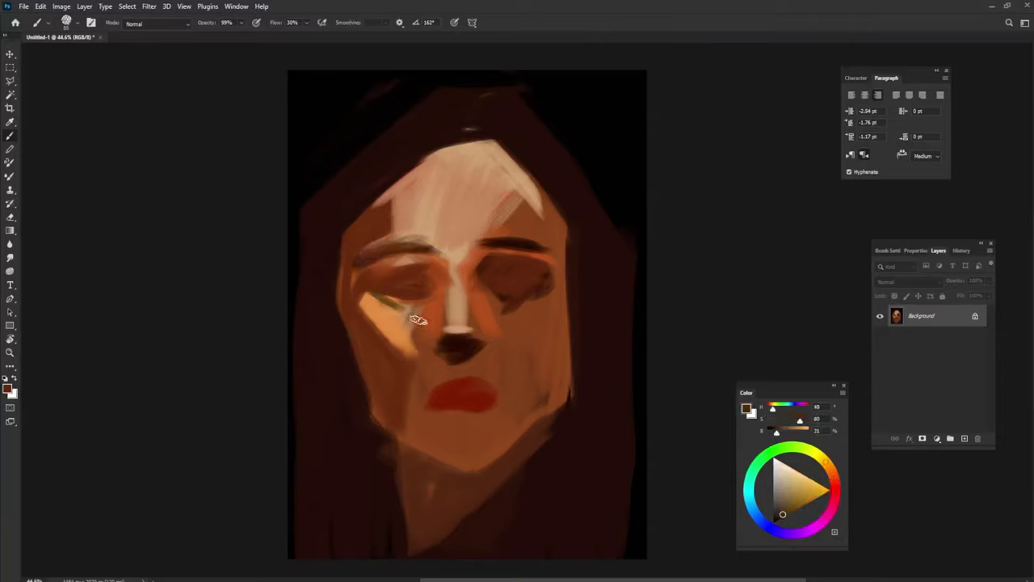
drag(443, 271, 410, 317)
drag(449, 236, 428, 275)
drag(467, 247, 494, 294)
mouse_move(397, 363)
mouse_down()
mouse_move(372, 345)
mouse_move(428, 403)
mouse_up()
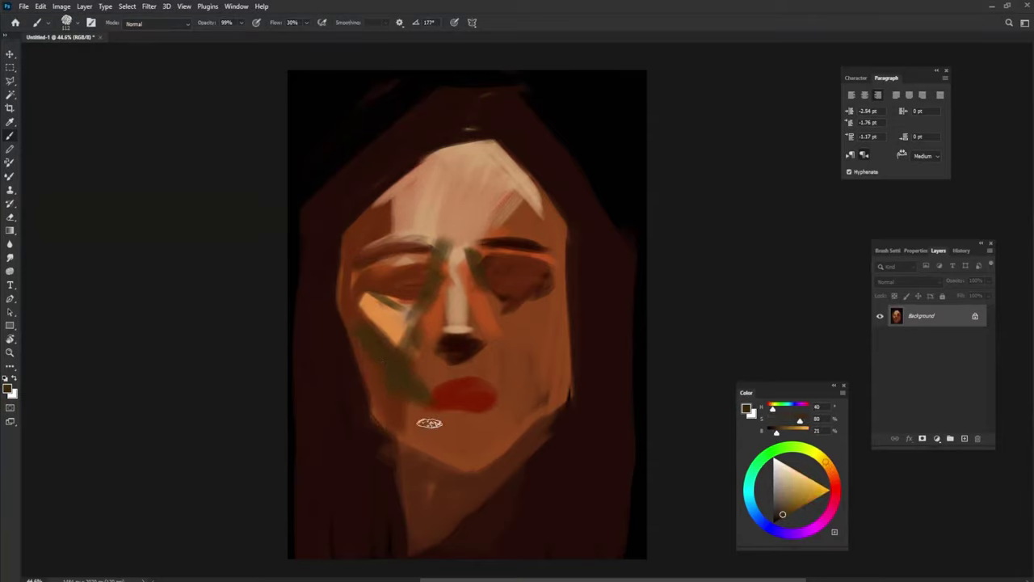
mouse_move(465, 346)
mouse_down()
mouse_move(455, 365)
mouse_move(485, 347)
mouse_up()
- Paint a dark brown shadow beneath the lower lip and outline the jawline with dark brown
alt+click(455, 411)
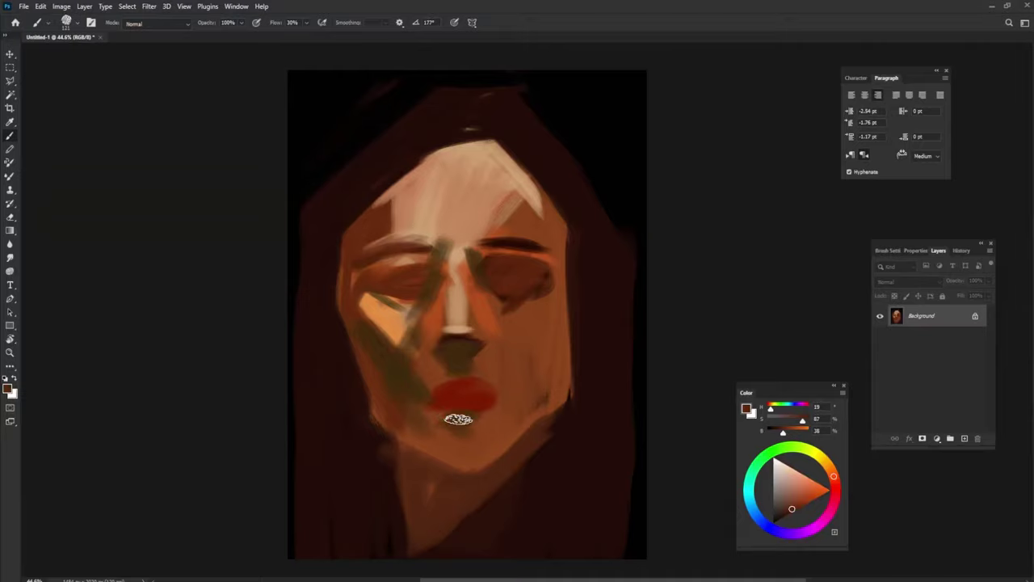
alt+click(473, 415)
drag(428, 427, 495, 405)
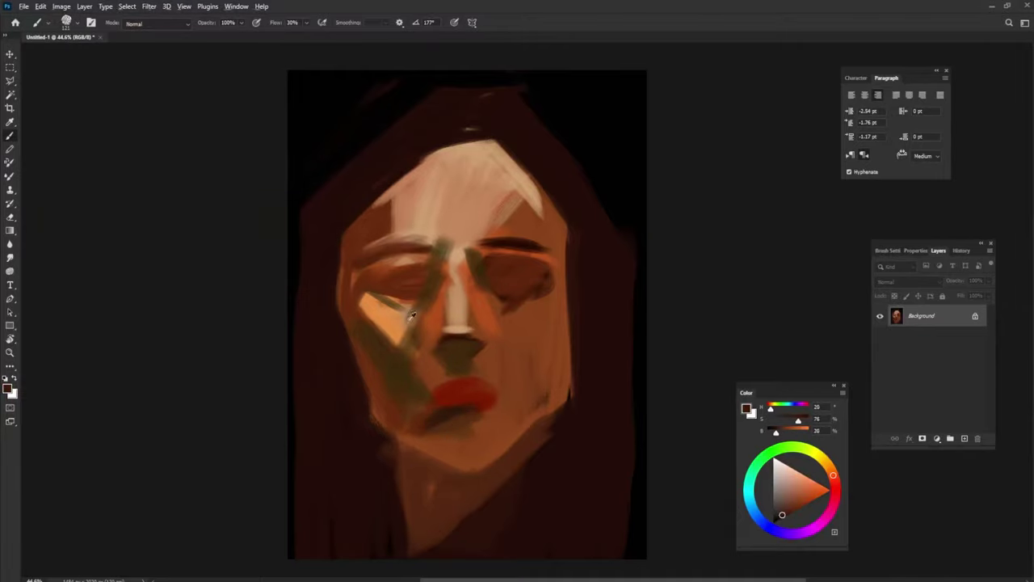
alt+click(486, 448)
mouse_move(443, 469)
mouse_down()
mouse_move(490, 466)
mouse_move(565, 412)
mouse_move(553, 388)
mouse_move(477, 413)
mouse_move(496, 383)
mouse_move(484, 351)
mouse_move(430, 358)
mouse_move(480, 341)
mouse_move(462, 299)
mouse_move(484, 301)
mouse_move(446, 290)
mouse_up()
- Paint light skin planes beside the nose bridge and on the right cheek, and refine the sides of the nose
alt+click(552, 388)
alt+click(473, 301)
drag(476, 271, 503, 337)
drag(454, 333, 453, 346)
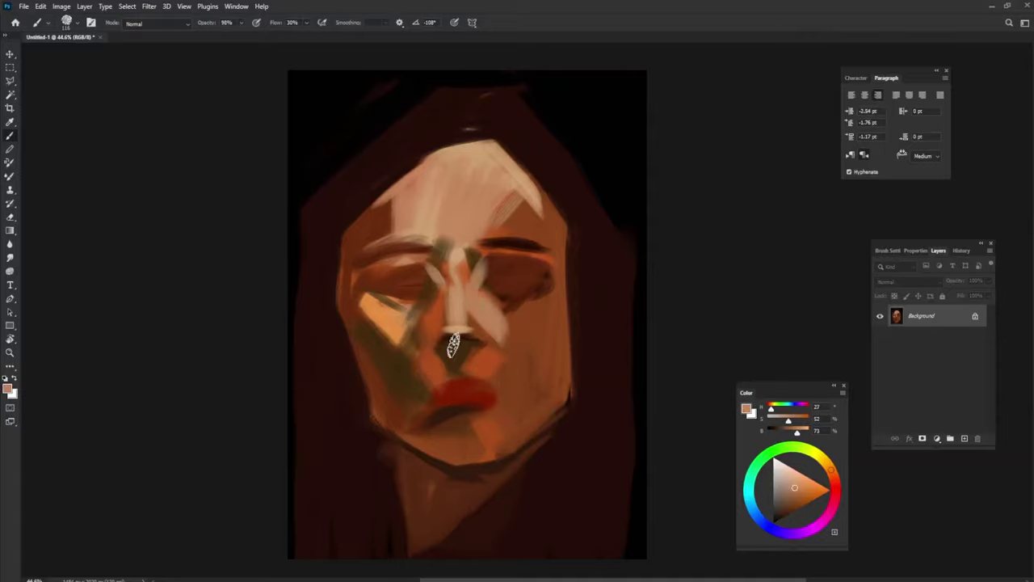
drag(421, 279, 452, 342)
drag(469, 296, 469, 339)
- Add near-white highlights to the nose bridge and upper forehead, and brush olive shadow below the left eye
alt+click(459, 168)
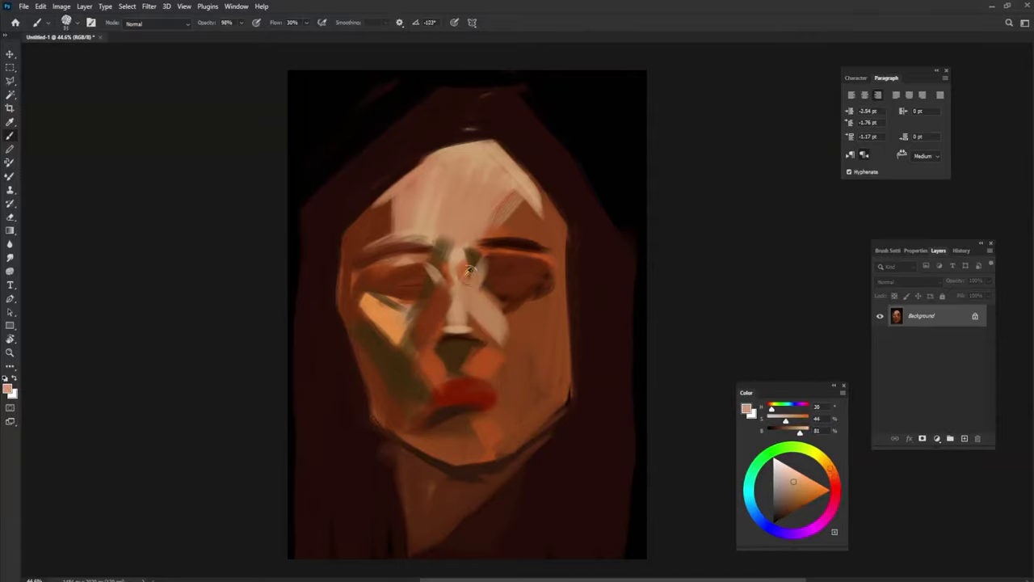
drag(455, 256, 459, 269)
mouse_move(489, 154)
mouse_down()
mouse_move(488, 166)
mouse_move(490, 128)
mouse_up()
alt+click(495, 132)
alt+click(404, 300)
drag(396, 308, 361, 287)
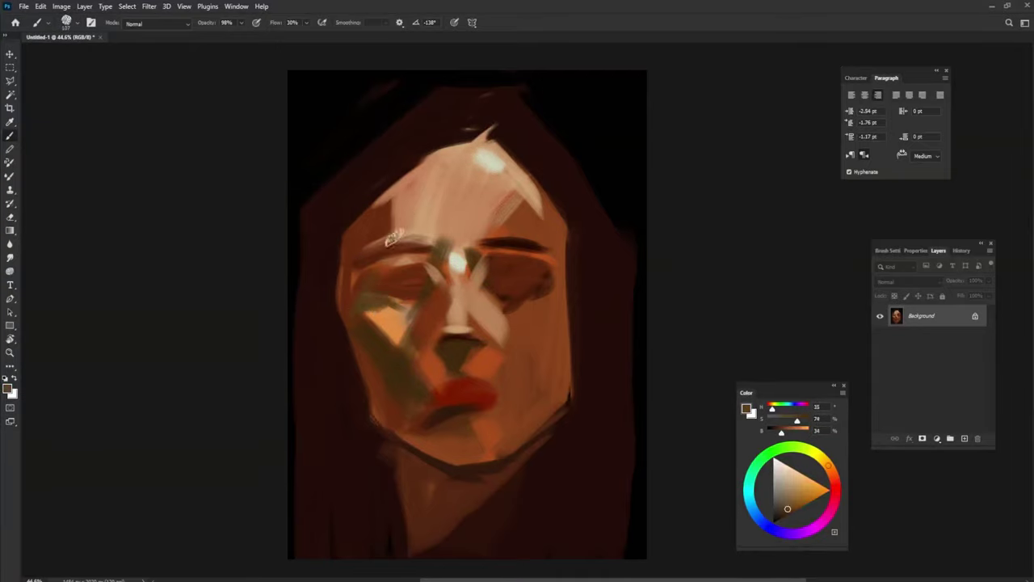
- Define the nose's underside with dark reddish brown and restate the light skin tone on its tip
alt+click(450, 338)
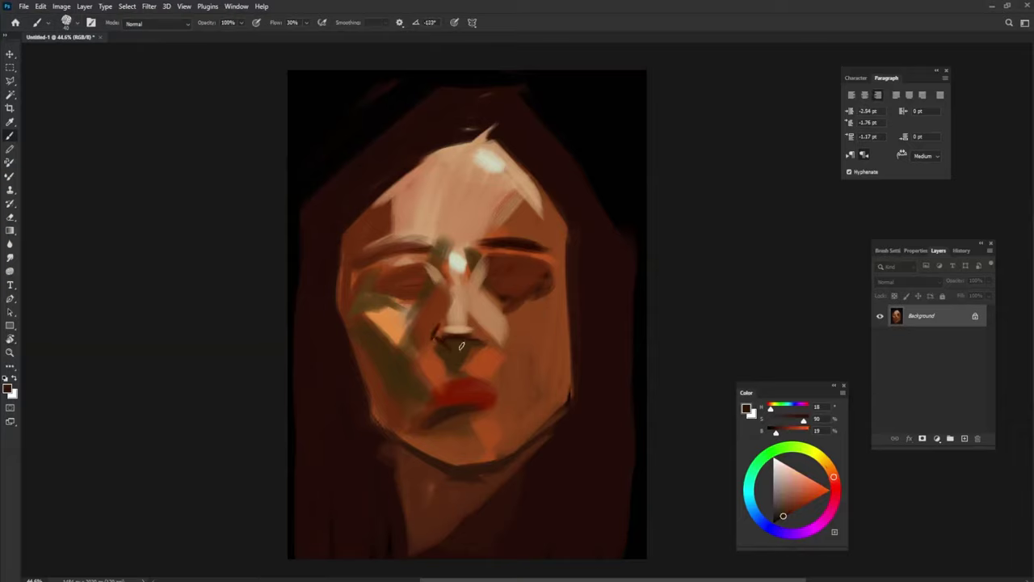
alt+click(474, 329)
drag(443, 336, 461, 329)
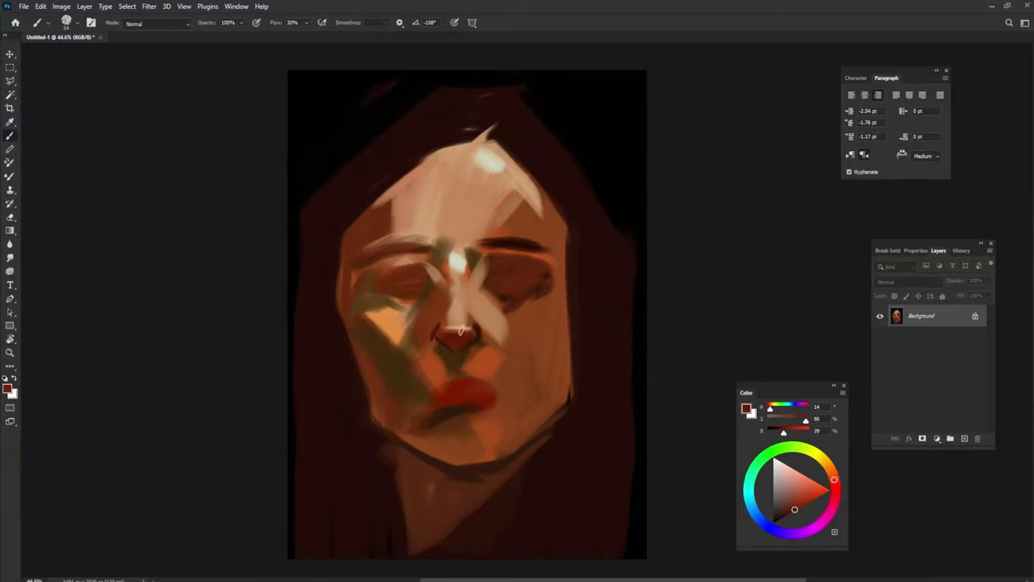
alt+click(446, 321)
alt+click(459, 322)
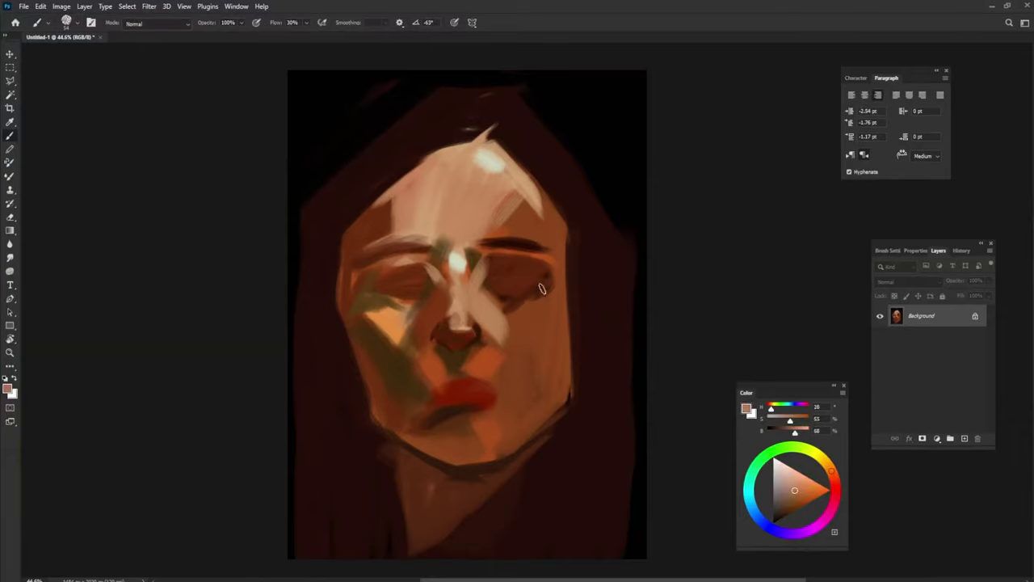
- Place a pale highlight on the nose tip and paint the dark nostrils at 100% brush opacity
alt+click(459, 322)
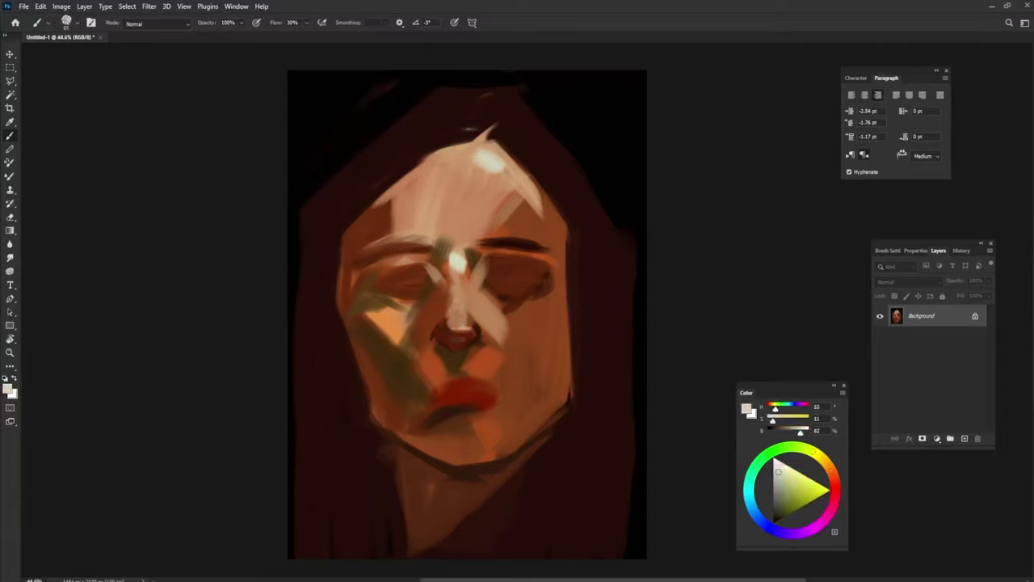
alt+click(482, 376)
alt+click(444, 341)
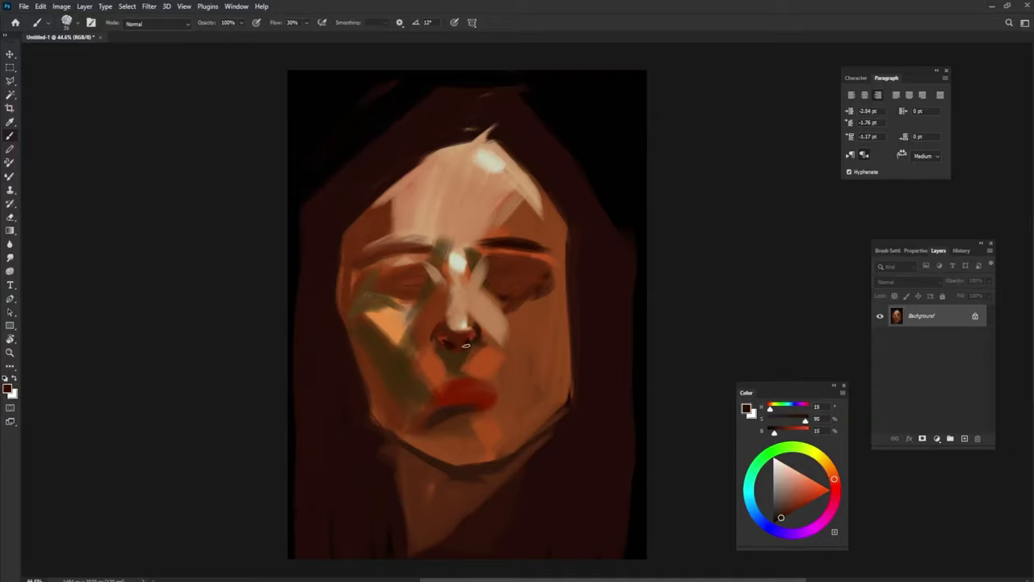
alt+click(442, 334)
key(0)
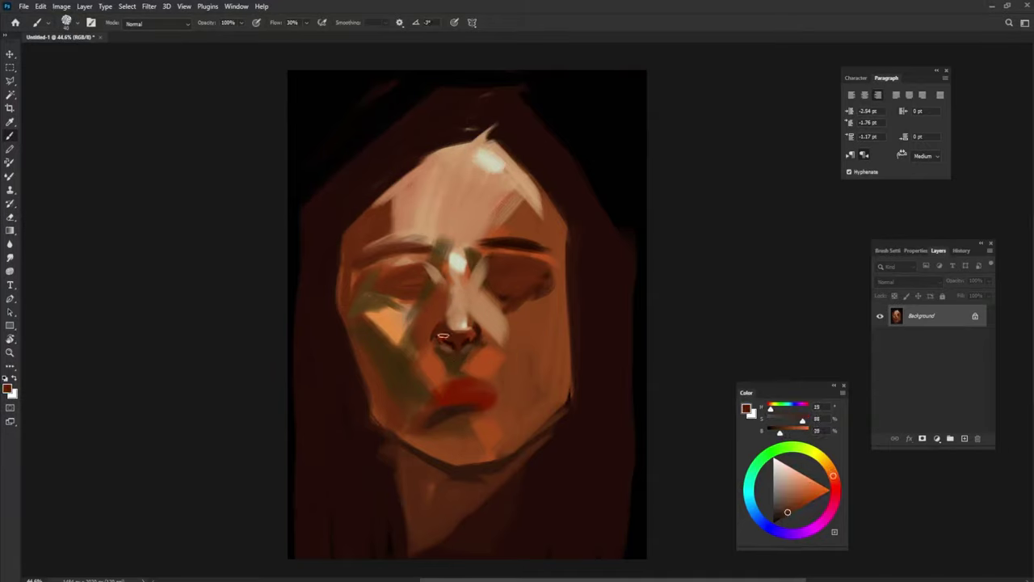
- Refine the nostril wings and the base of the nose with brown tones sampled from the face
alt+click(440, 346)
alt+click(433, 343)
alt+click(462, 399)
alt+click(454, 344)
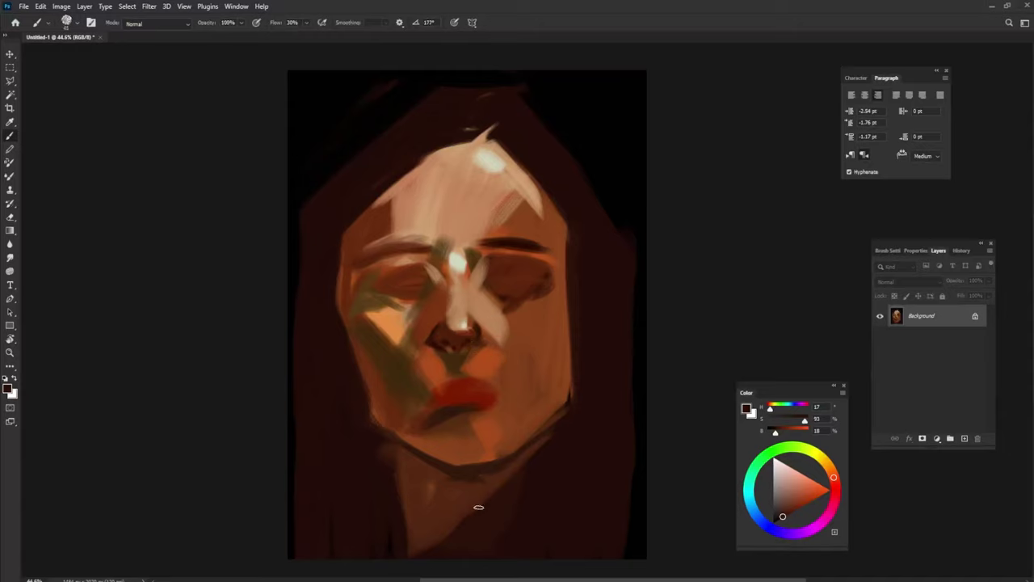
- Round off the right jaw and trim the left side of the face with dark brown and skin tones
mouse_move(577, 339)
mouse_down()
mouse_move(557, 376)
mouse_move(541, 465)
mouse_up()
alt+click(554, 362)
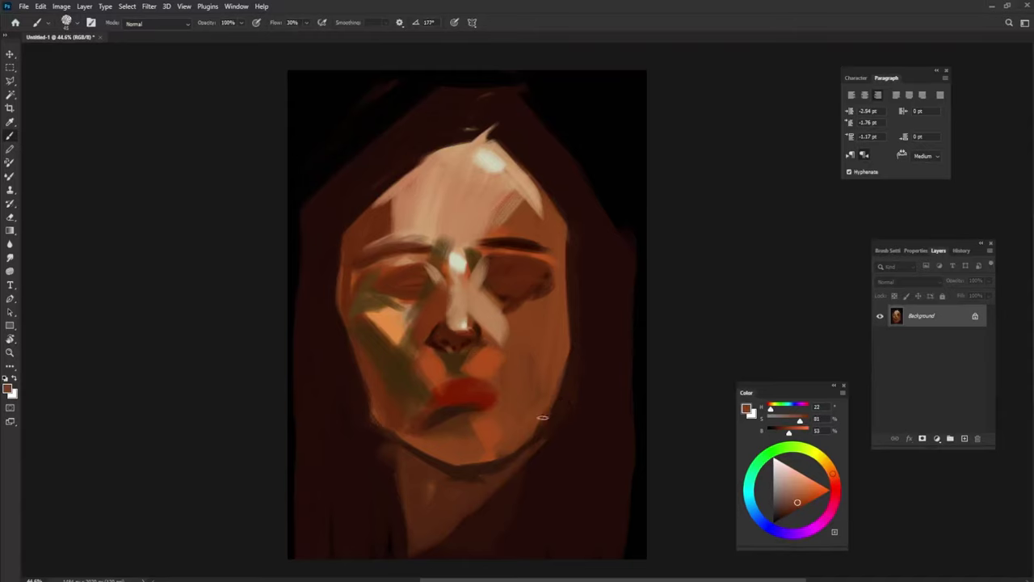
drag(340, 297, 404, 169)
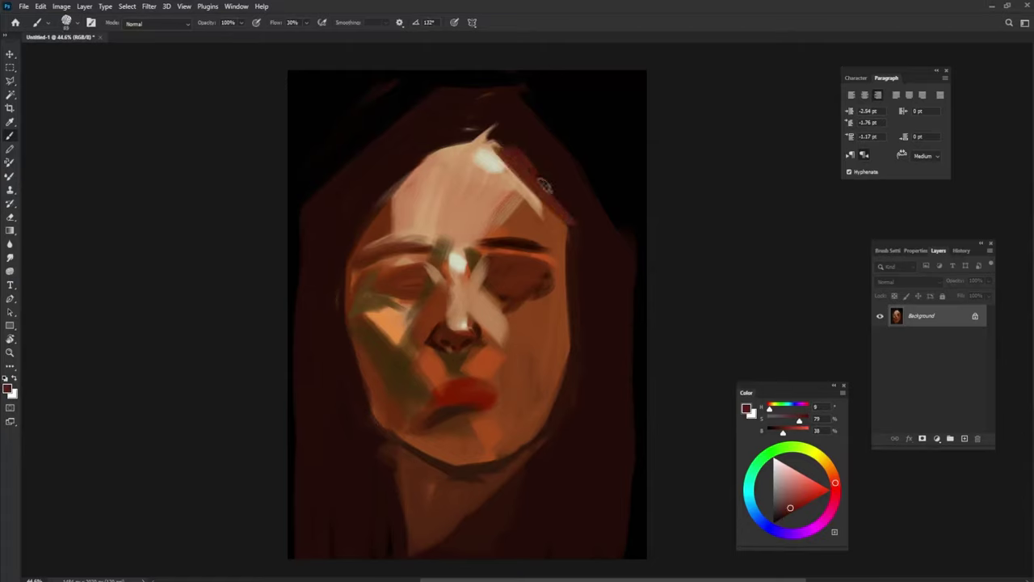
- Brush dark red hair strokes over the crown and down the right side of the face
mouse_move(505, 129)
mouse_down()
mouse_move(568, 216)
mouse_move(434, 102)
mouse_up()
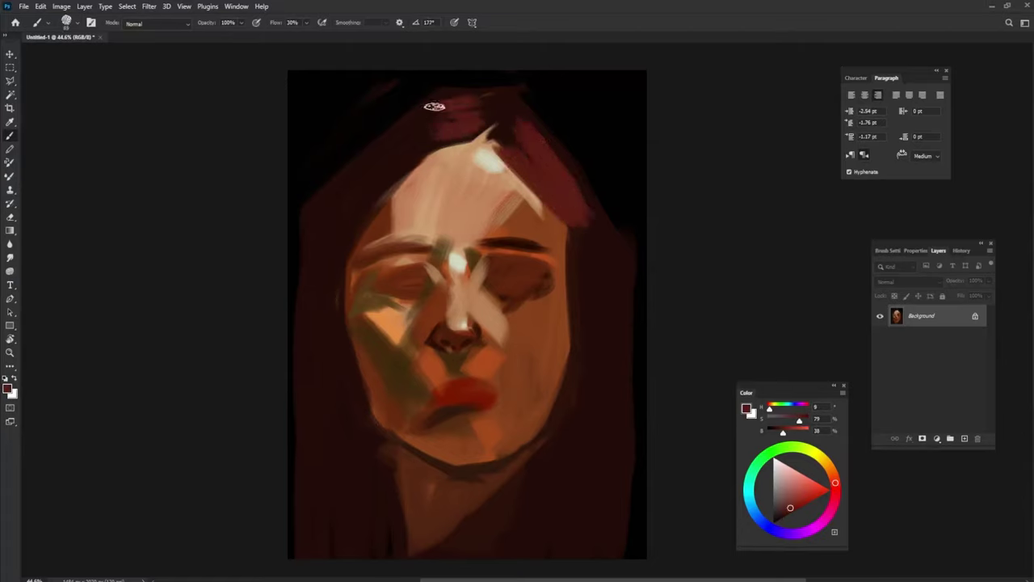
alt+click(588, 280)
mouse_move(576, 212)
mouse_down()
mouse_move(581, 366)
mouse_move(589, 248)
mouse_move(577, 189)
mouse_move(590, 224)
mouse_move(602, 379)
mouse_up()
alt+click(602, 242)
- Paint near-black shadows between hair and face on both sides, continuing down the left edge of the neck
alt+click(575, 291)
drag(349, 267, 339, 340)
drag(368, 218, 336, 373)
alt+click(340, 311)
drag(356, 338, 361, 456)
mouse_move(378, 421)
mouse_down()
mouse_move(393, 434)
mouse_move(404, 542)
mouse_up()
- Build up a light skin plane on the right cheek, from beside the nose to the upper lip
alt+click(475, 359)
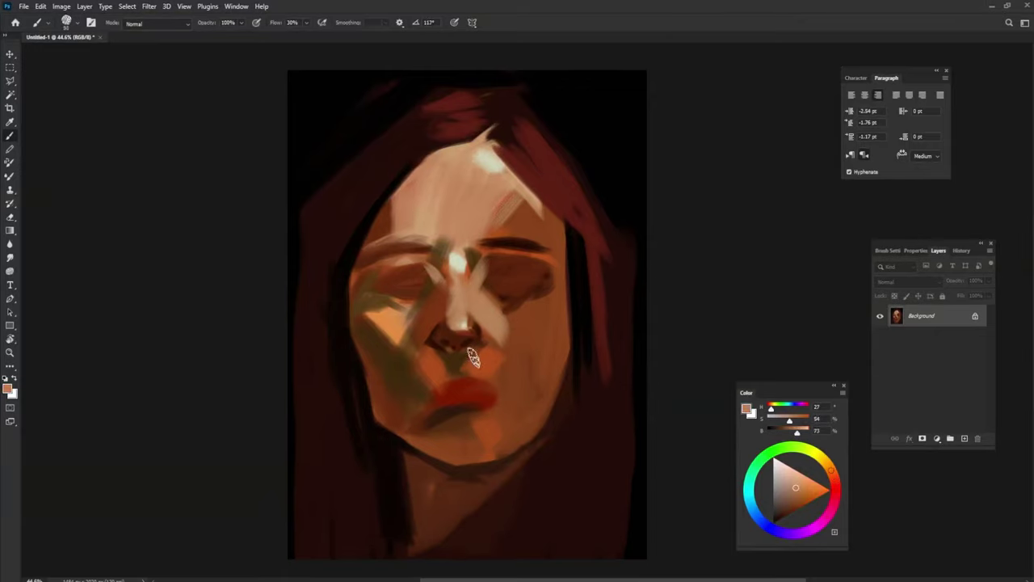
mouse_move(474, 357)
mouse_down()
mouse_move(500, 347)
mouse_move(525, 359)
mouse_move(497, 325)
mouse_up()
alt+click(484, 331)
alt+click(504, 199)
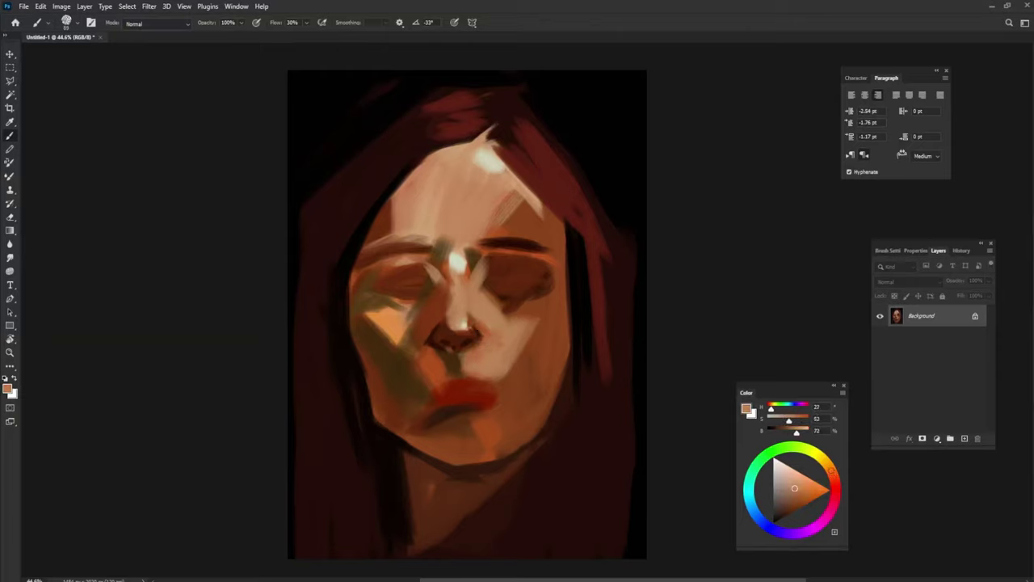
alt+click(488, 333)
- Set a dark red of hue 13, saturation 100, brightness 25 and paint the shape of the upper lip
alt+click(408, 461)
key(0)
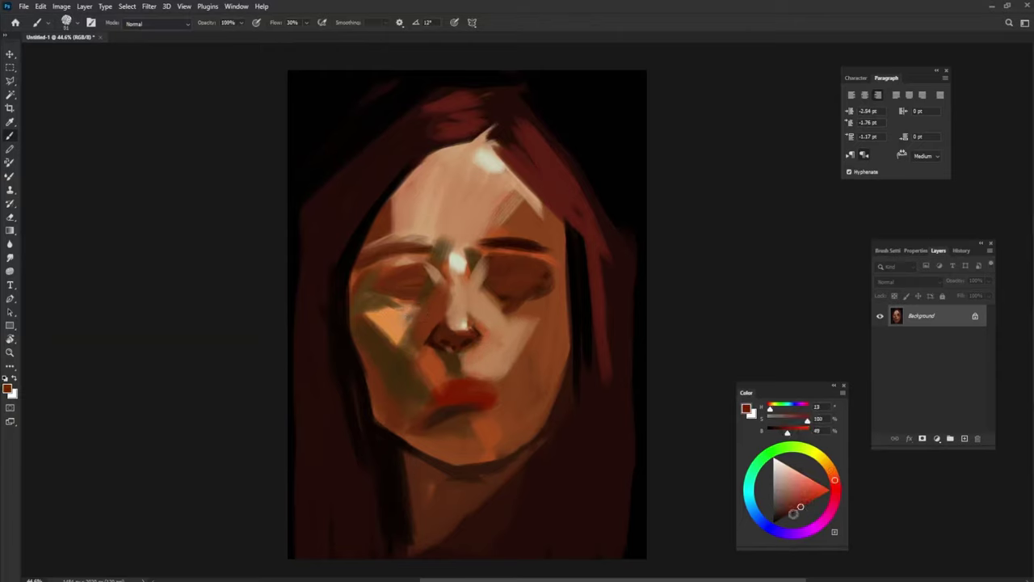
key(F6)
key(F6)
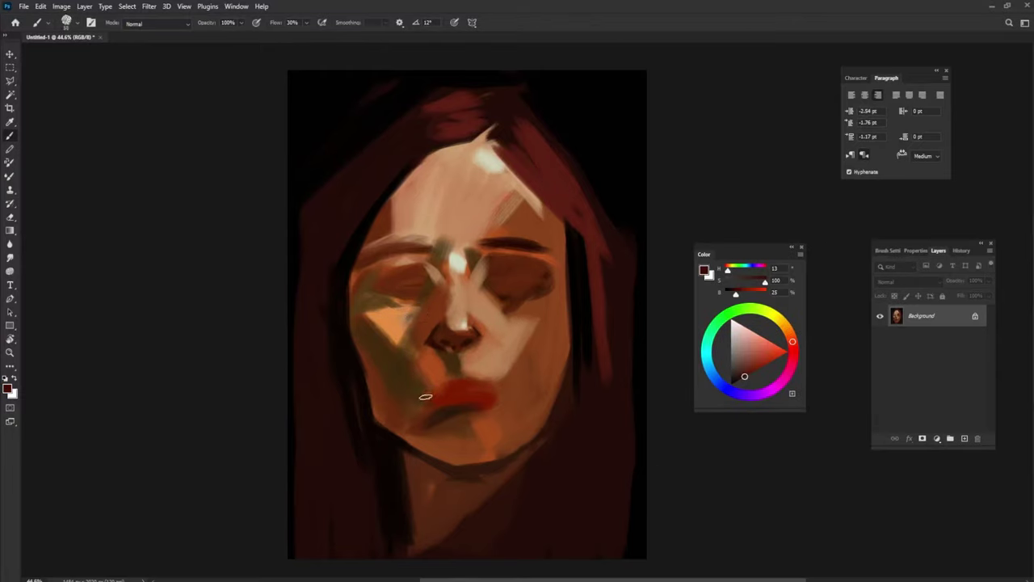
mouse_move(426, 396)
mouse_down()
mouse_move(455, 374)
mouse_move(476, 376)
mouse_move(434, 395)
mouse_move(485, 392)
mouse_move(460, 380)
mouse_move(485, 392)
mouse_up()
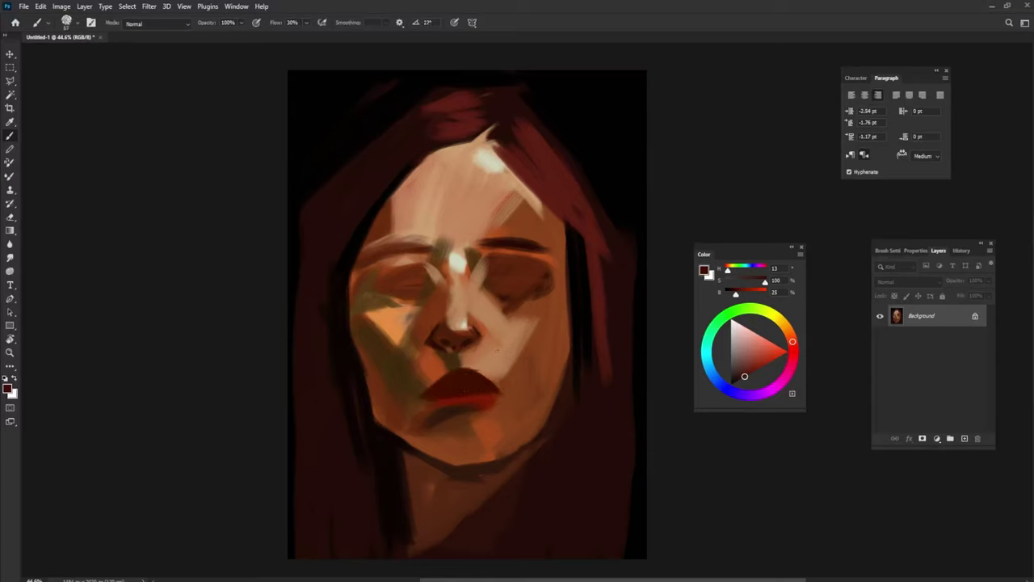
- Add a pale highlight to the philtrum and a brown shadow between the left nostril and the mouth corner
alt+click(473, 322)
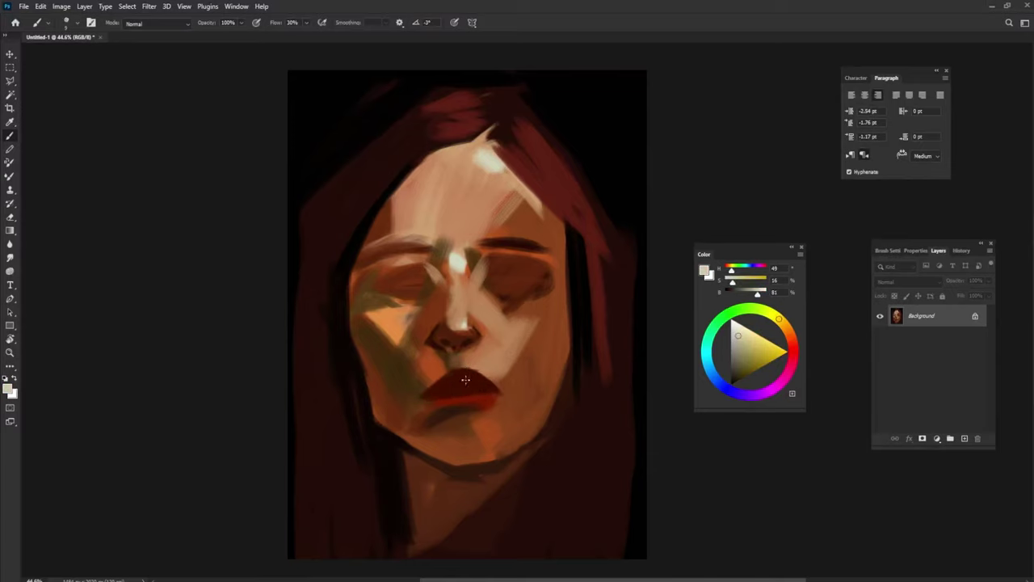
alt+click(442, 343)
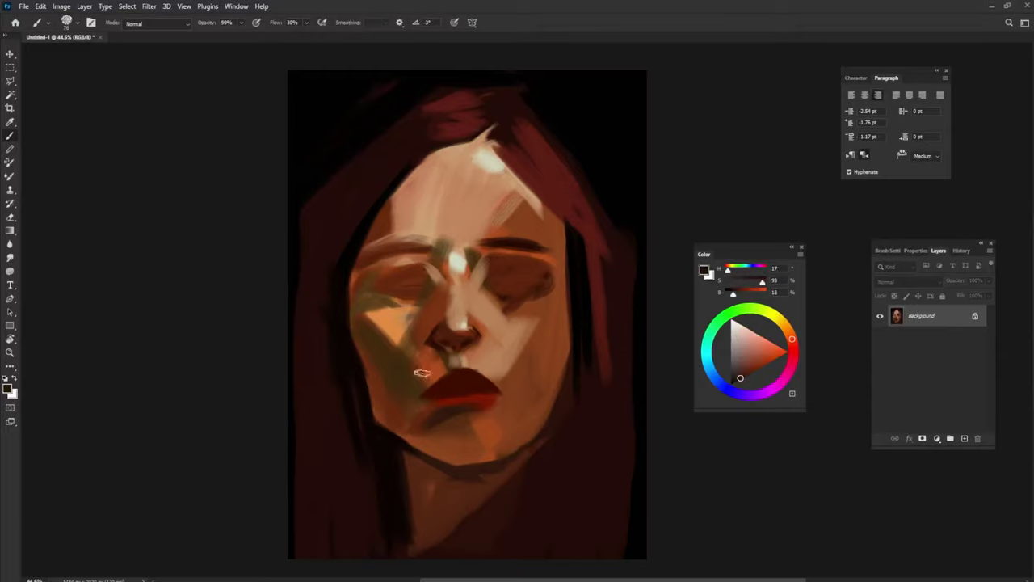
alt+click(427, 361)
- Choose a crimson red and paint blush on both cheeks beside the nose
alt+right_click(410, 336)
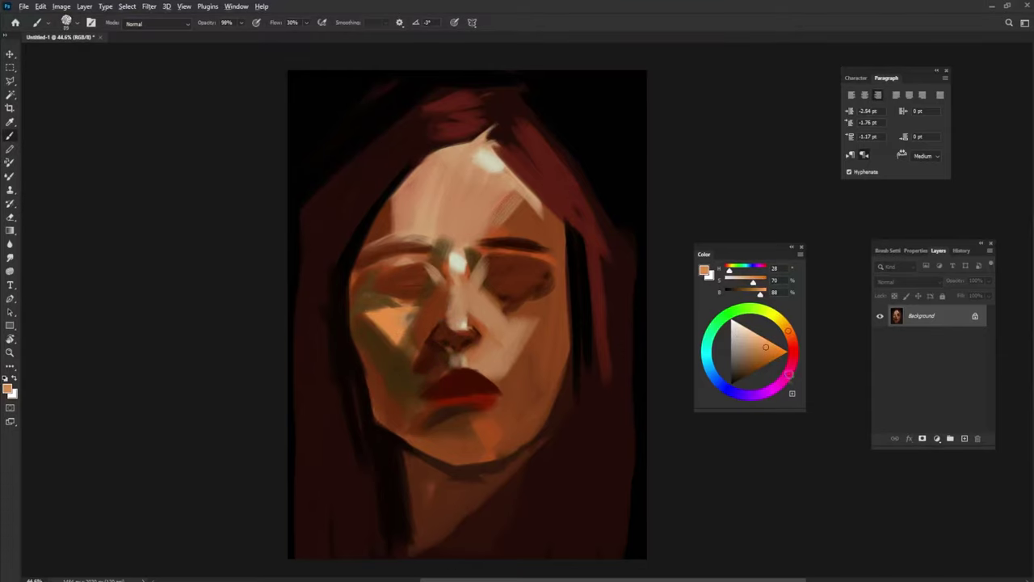
click(793, 347)
click(769, 355)
drag(424, 349, 404, 373)
drag(472, 311, 505, 331)
drag(521, 373, 499, 327)
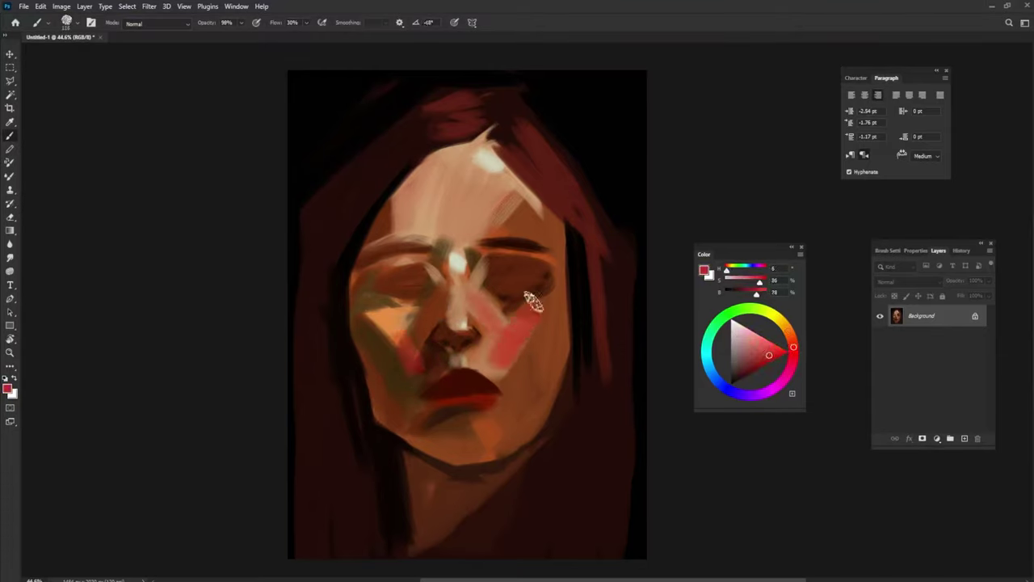
- Tint the outer right eye socket crimson and the eyelids orange-red, and sample a dark red-brown near the left eye
mouse_move(531, 295)
mouse_down()
mouse_move(542, 257)
mouse_move(461, 258)
mouse_up()
alt+click(363, 289)
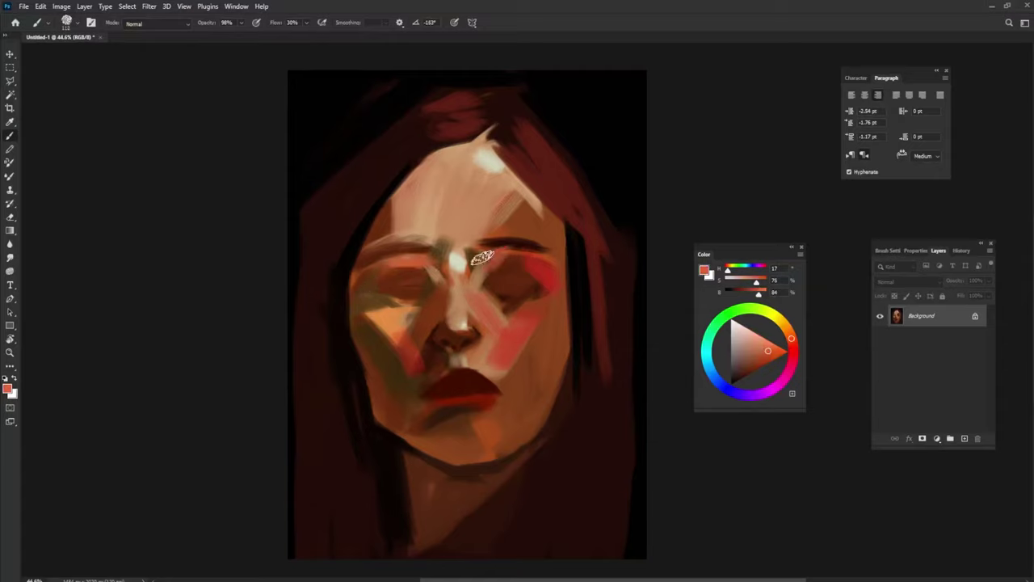
alt+click(432, 268)
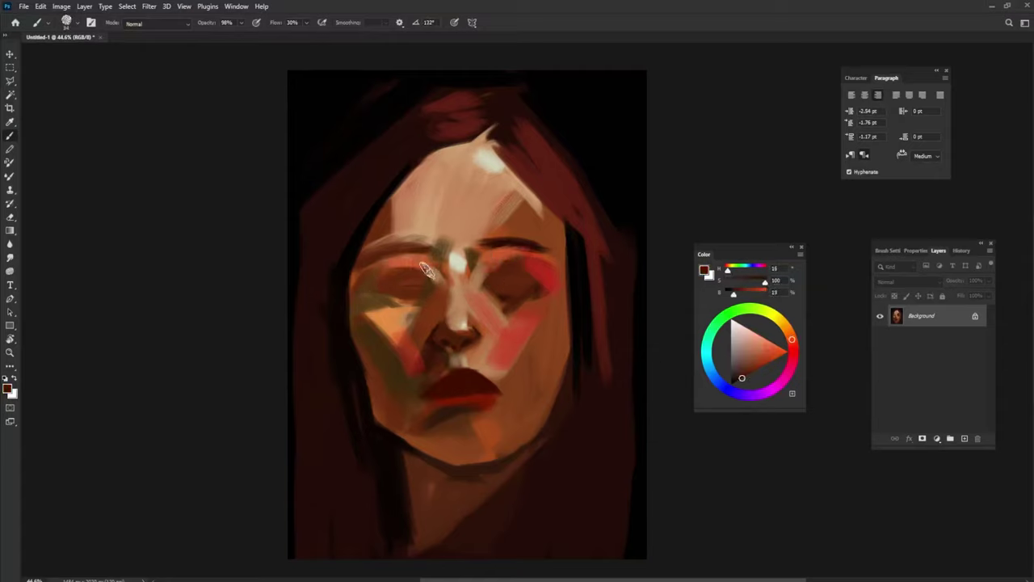
- Paint a pale highlight and an orange skin plane between the nose bridge and the right eye, and sample dark nose tones
alt+click(475, 269)
drag(474, 263, 479, 280)
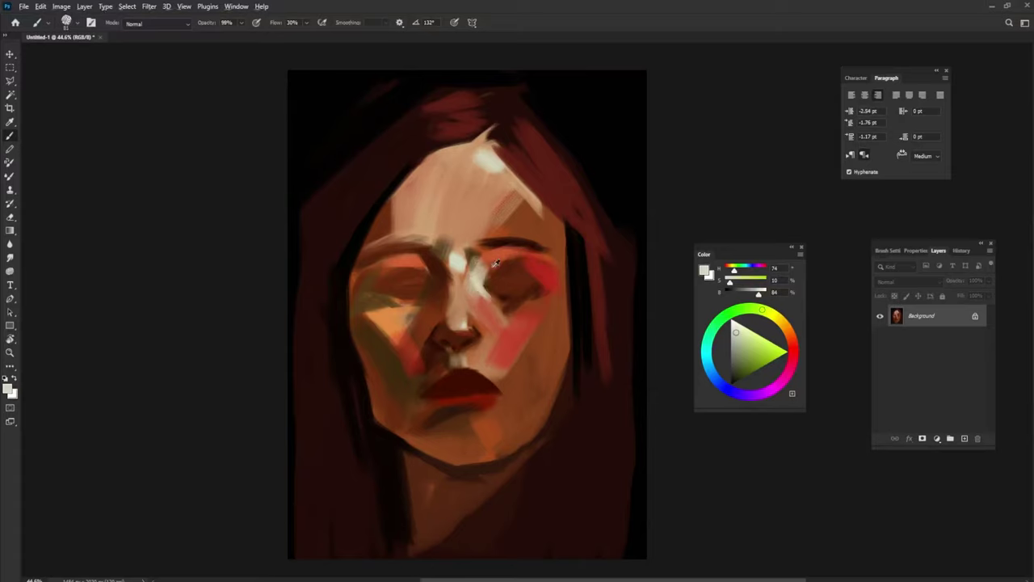
alt+click(493, 279)
drag(485, 262, 478, 317)
alt+click(473, 266)
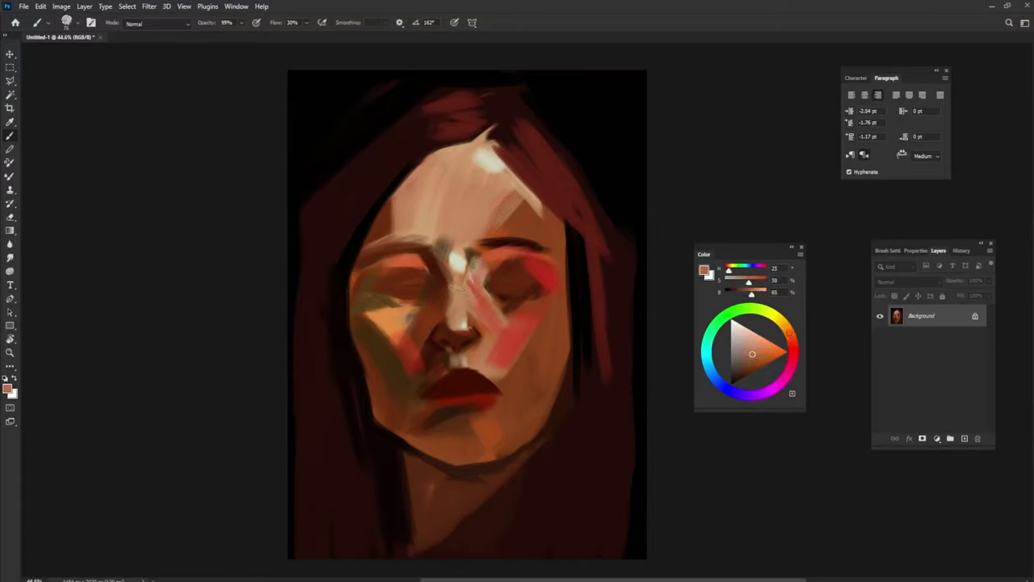
alt+click(459, 316)
alt+click(450, 285)
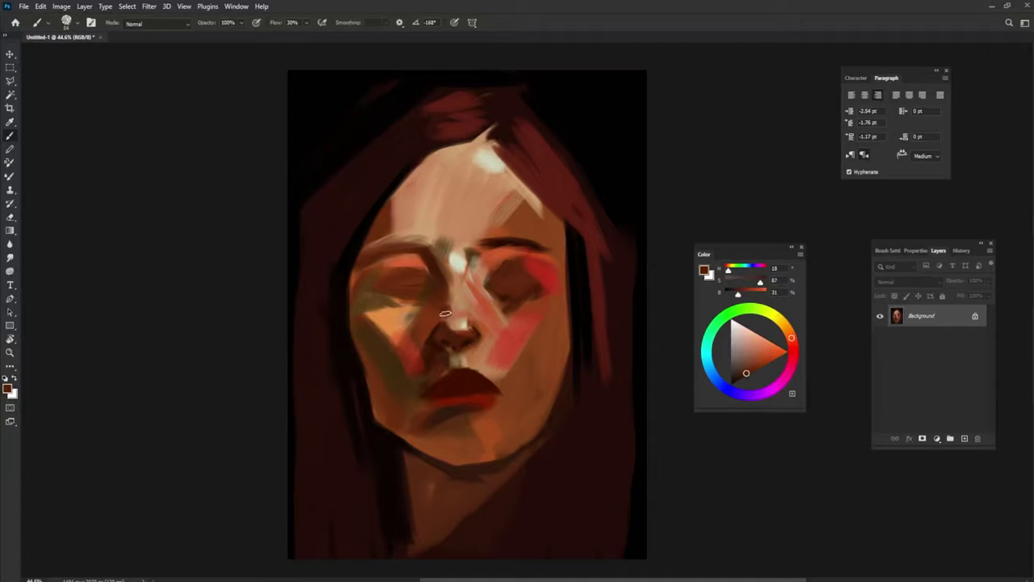
- Sample pale skin tones and paint a highlight above the left eyebrow and another on the forehead above the right eyebrow
alt+click(488, 265)
drag(392, 243, 464, 239)
alt+click(502, 216)
drag(495, 191, 524, 218)
- Draw dark lash lines on both closed eyes and brighten the left eyelid with orange-red
alt+click(398, 291)
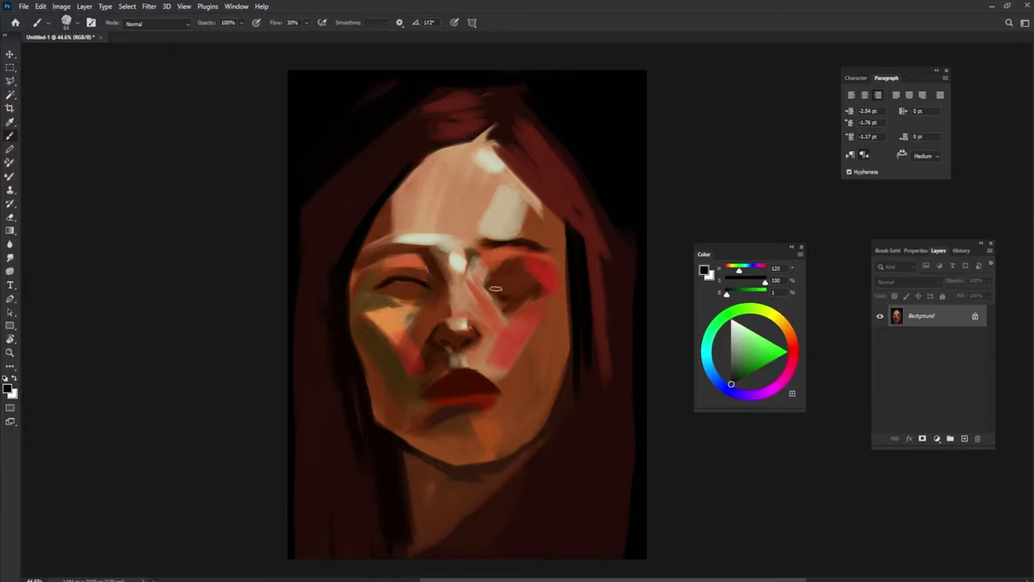
alt+click(512, 265)
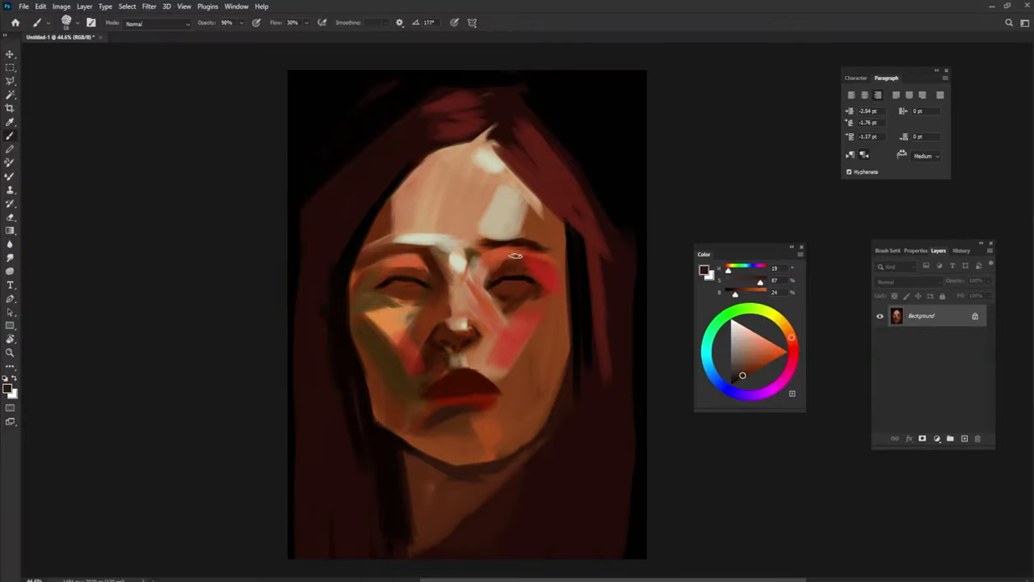
alt+click(402, 278)
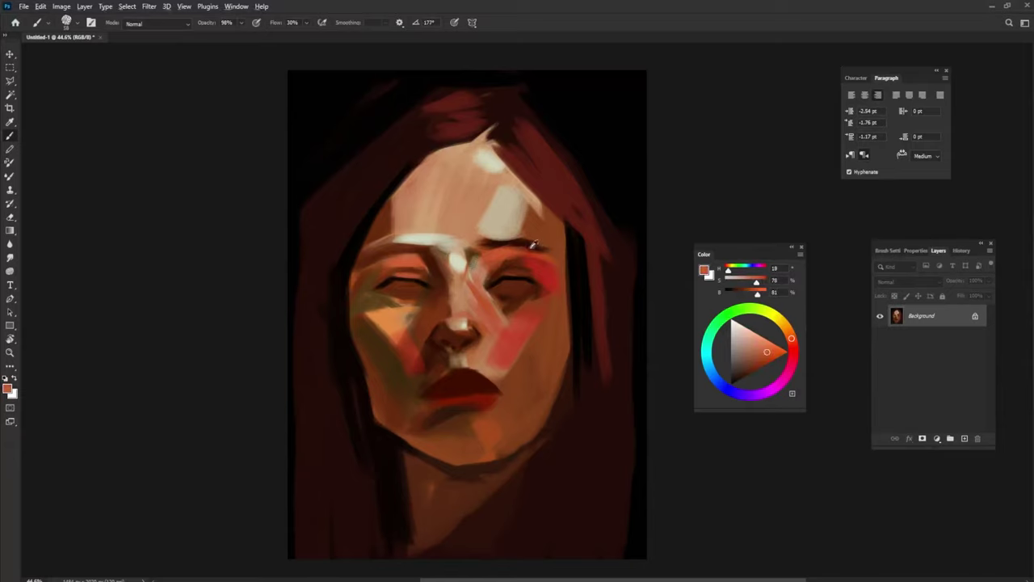
alt+click(430, 277)
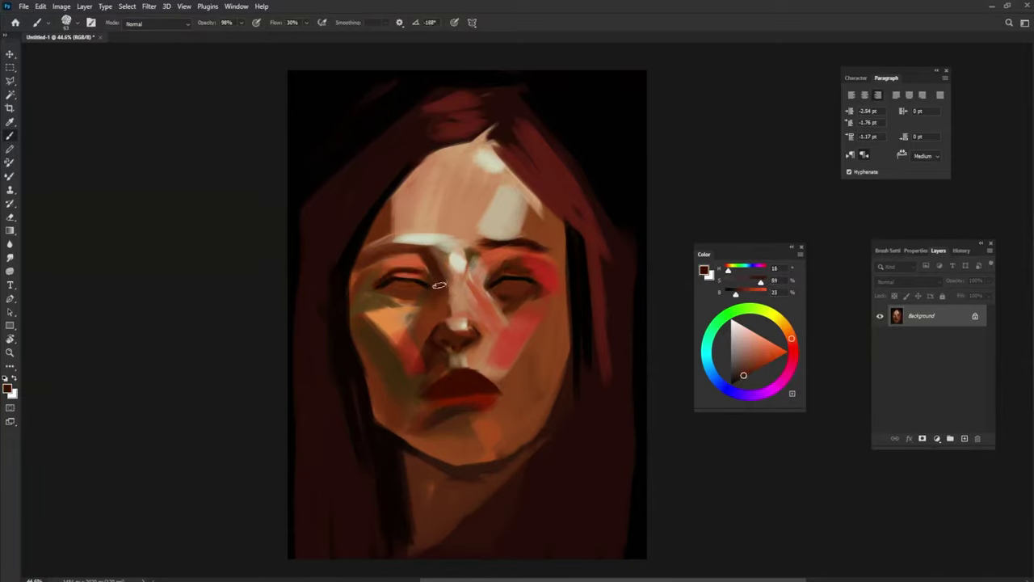
- Shade the outer left eye socket brown and darken the left eyebrow with a very dark red-brown
alt+click(399, 327)
alt+click(385, 339)
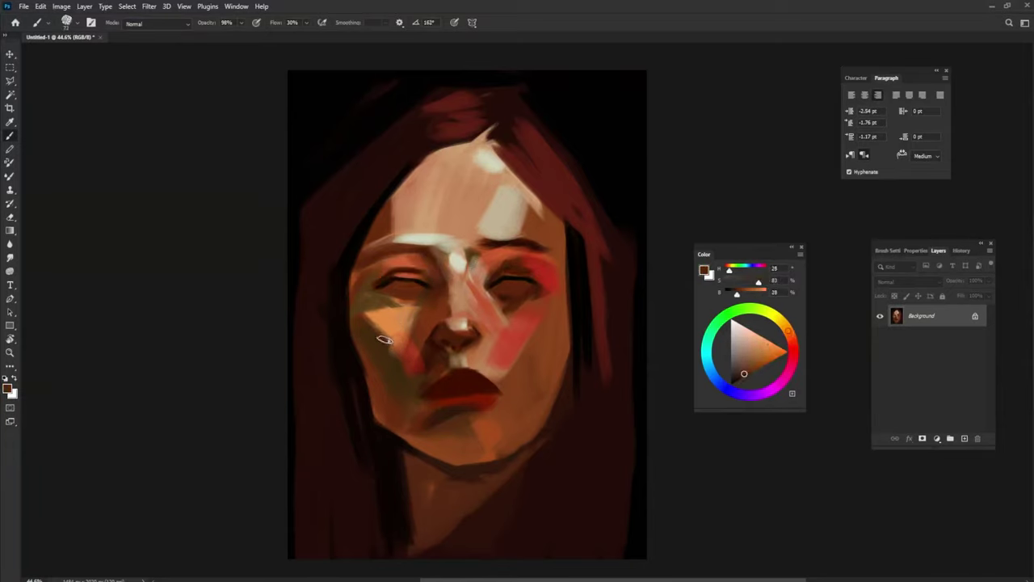
alt+click(437, 267)
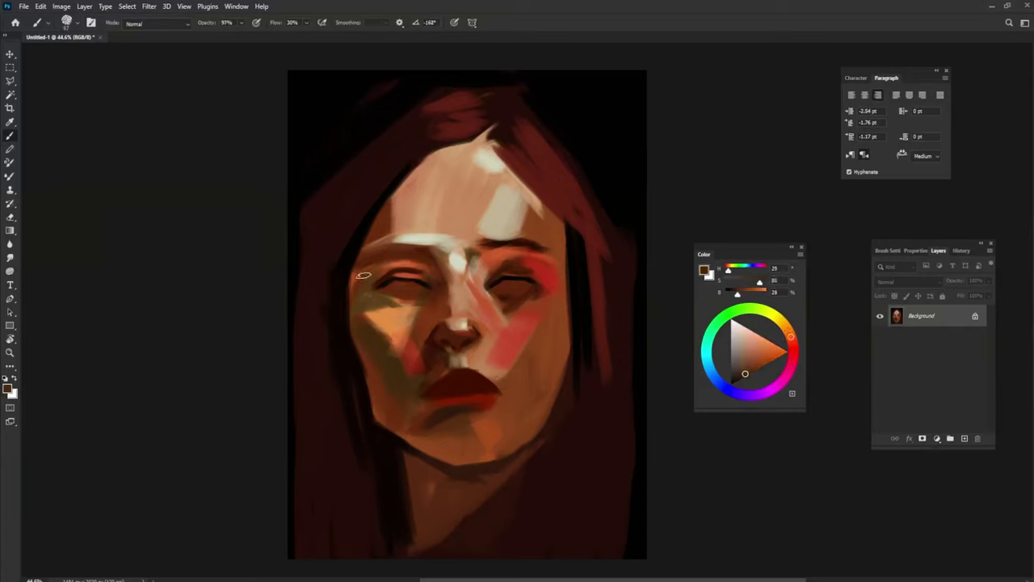
alt+click(359, 260)
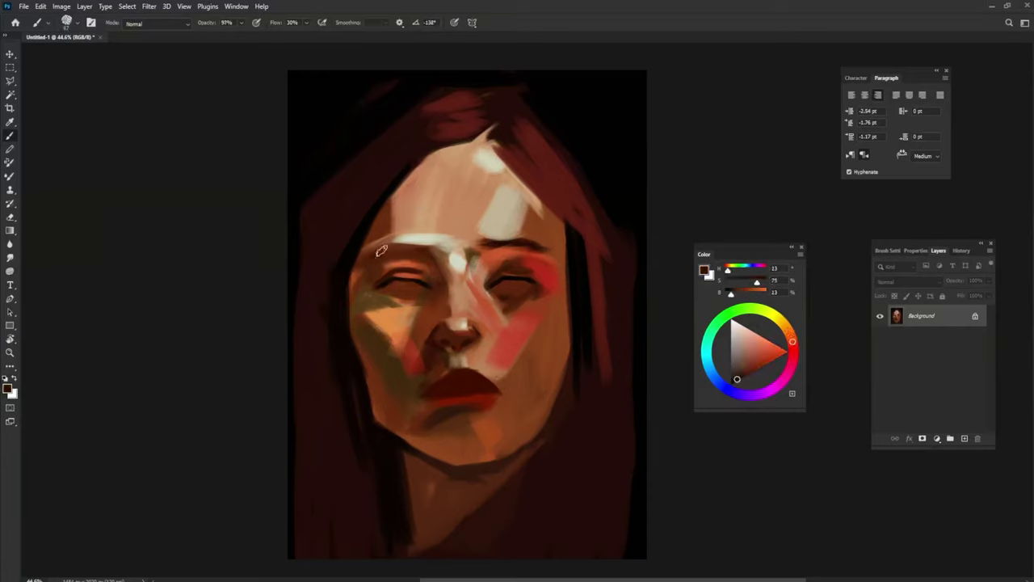
drag(408, 248, 431, 243)
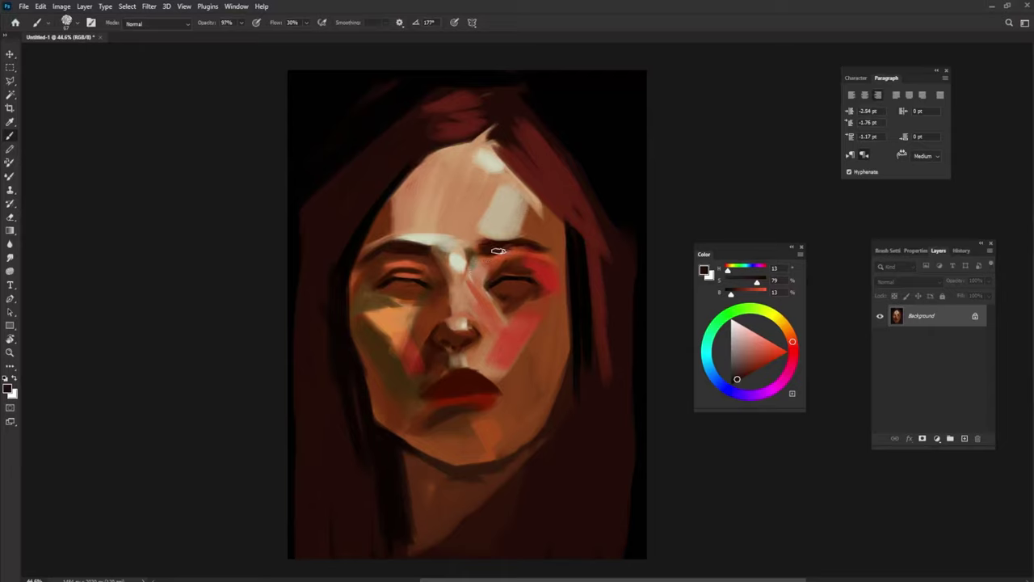
- Darken the inner right eyebrow and refine the nostrils and the area below the nose with sampled browns and skin tones
alt+click(529, 235)
alt+click(464, 338)
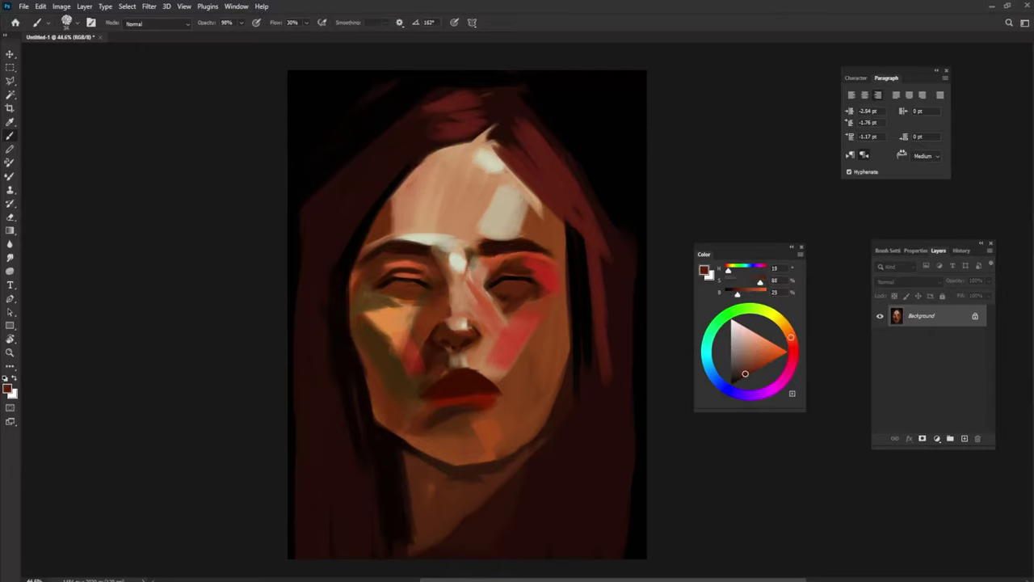
alt+click(458, 260)
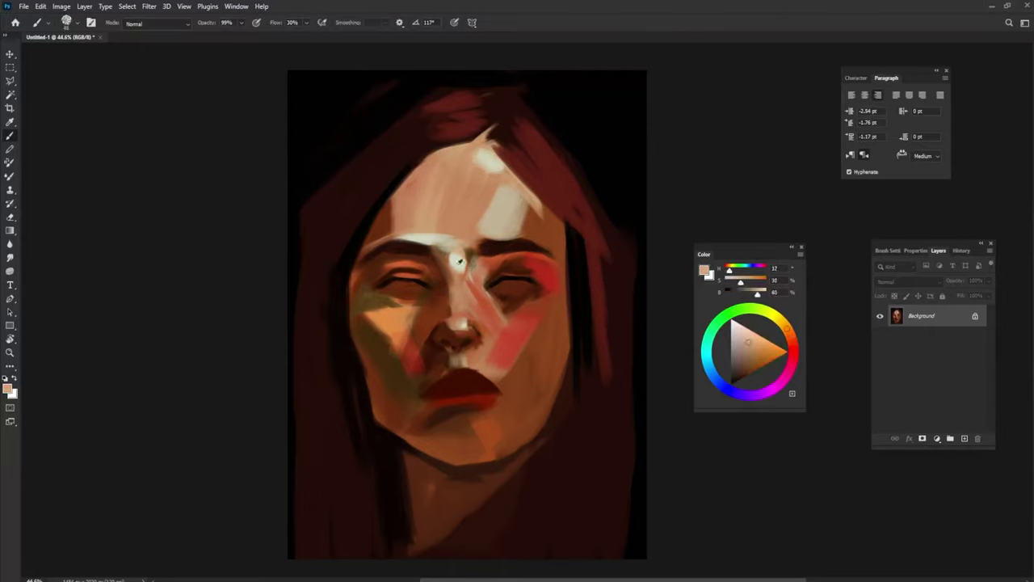
alt+click(467, 346)
alt+click(478, 351)
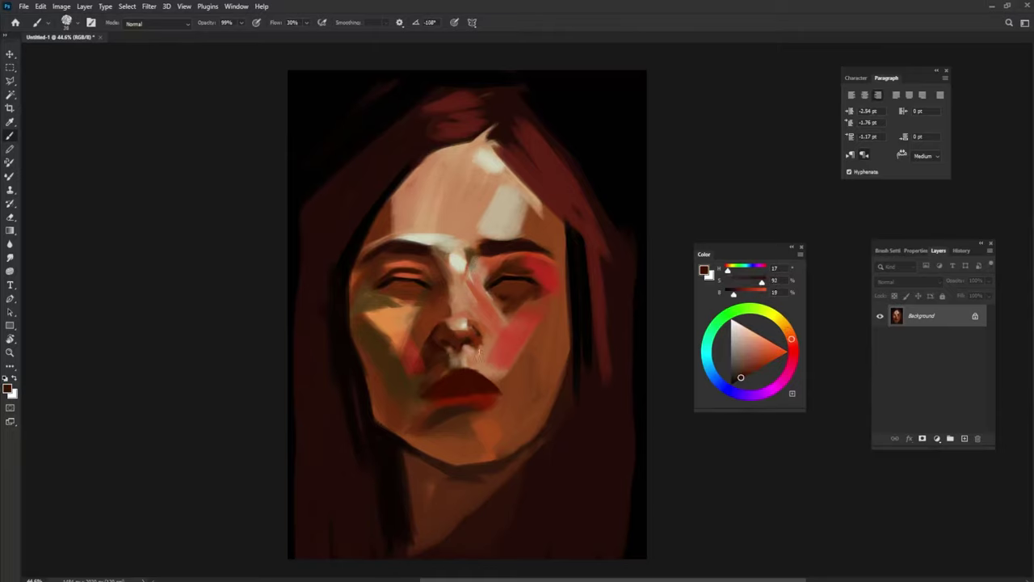
- Brighten the left eyelid with orange-red and darken the line between the lips with near-black and deep red
alt+click(388, 355)
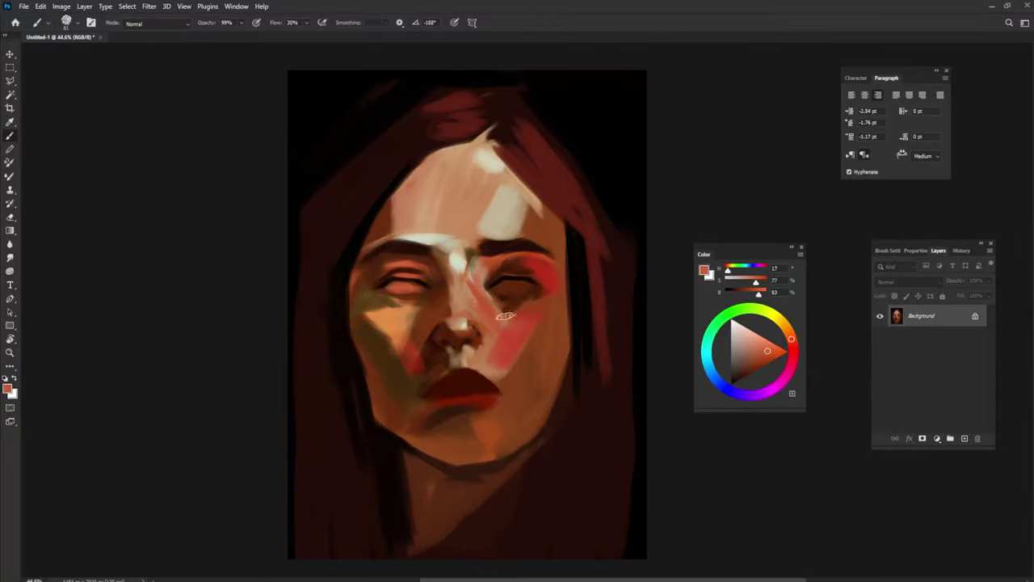
alt+click(580, 292)
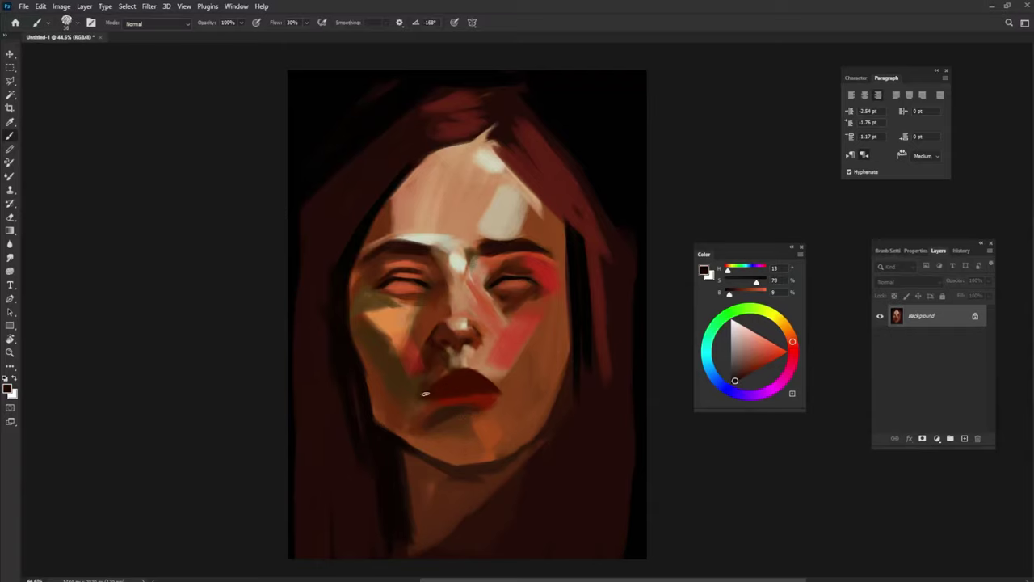
alt+click(475, 393)
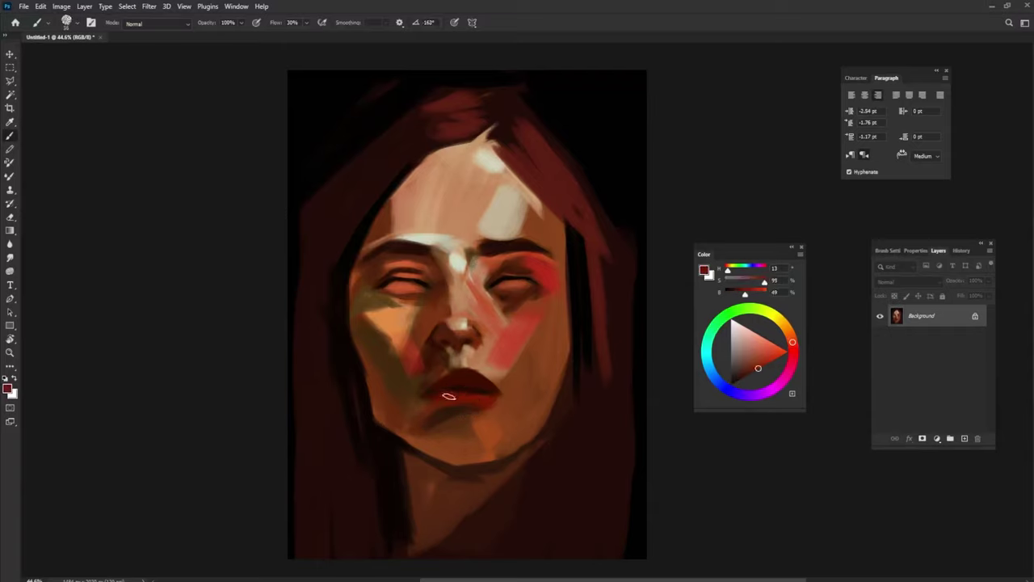
- Lighten the chin with orange and paint pale skin planes over the lower and outer right cheek
alt+click(468, 428)
drag(444, 416, 501, 445)
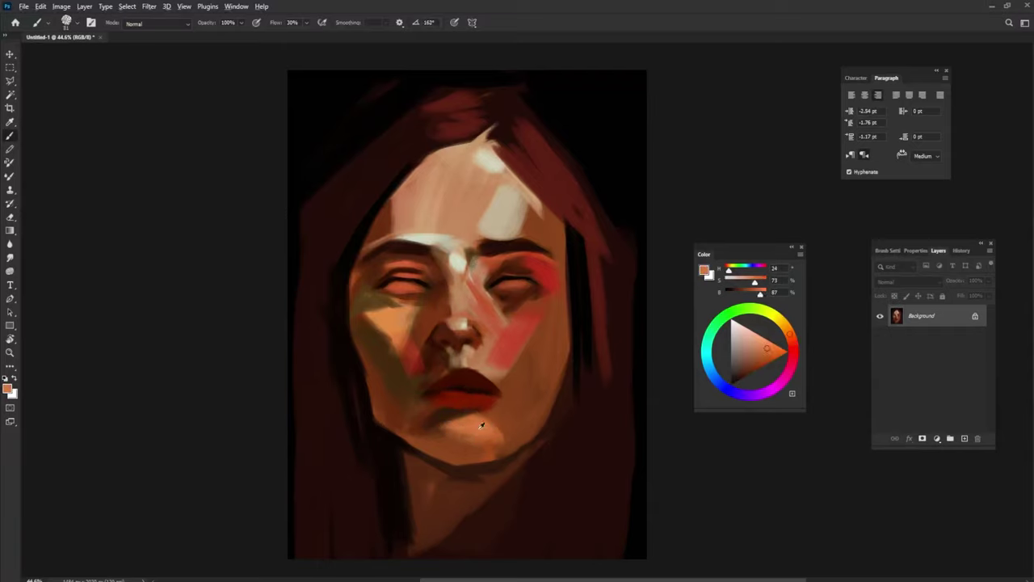
alt+click(485, 361)
mouse_move(481, 361)
mouse_down()
mouse_move(505, 387)
mouse_move(526, 385)
mouse_move(521, 355)
mouse_up()
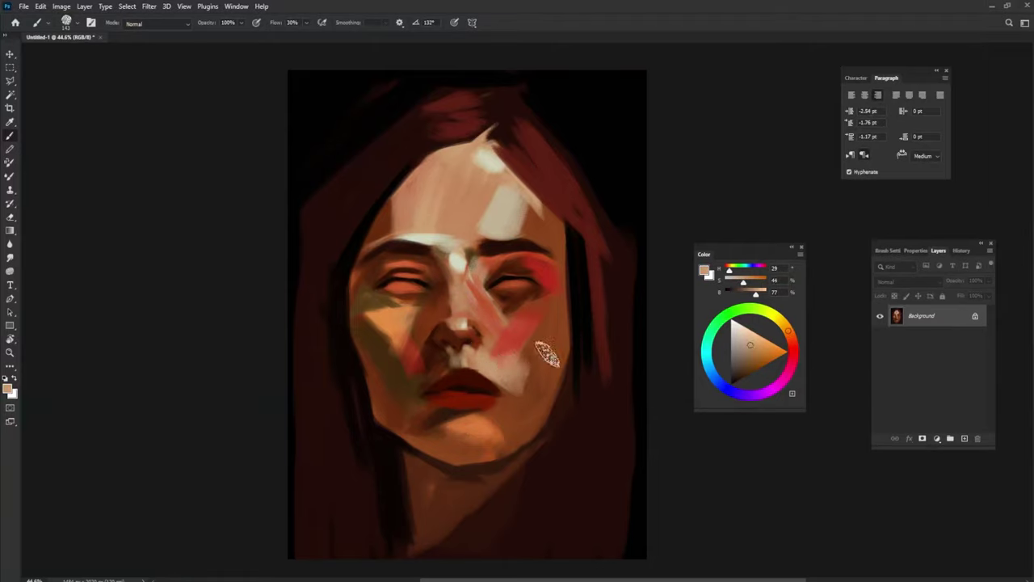
alt+click(542, 347)
alt+click(536, 354)
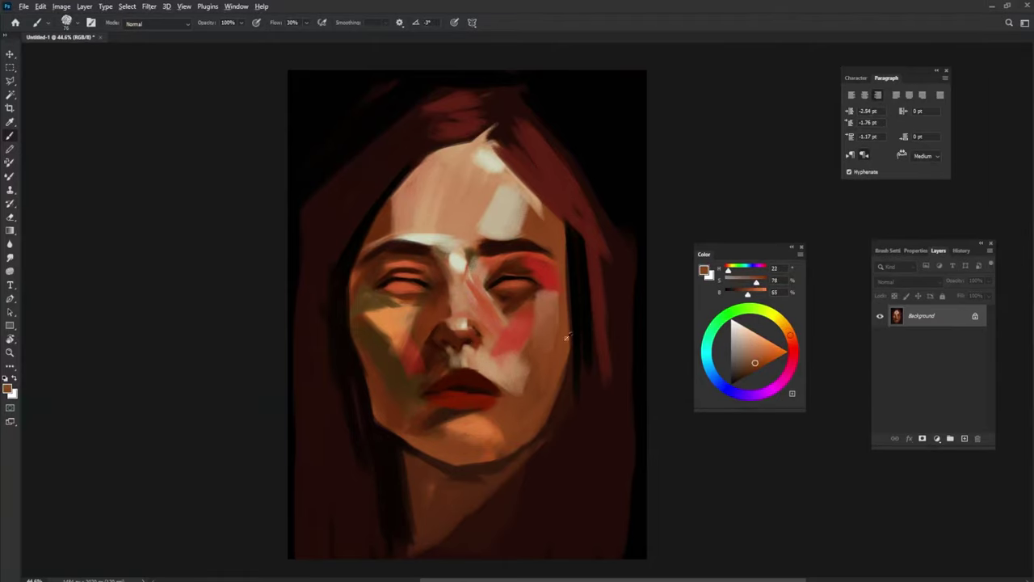
- Switch to black and trim both sides of the face with dark strokes along the cheek edges
key(d)
mouse_move(563, 276)
mouse_down()
mouse_move(565, 323)
mouse_move(545, 374)
mouse_move(558, 408)
mouse_up()
mouse_move(350, 321)
mouse_down()
mouse_move(350, 347)
mouse_move(354, 260)
mouse_up()
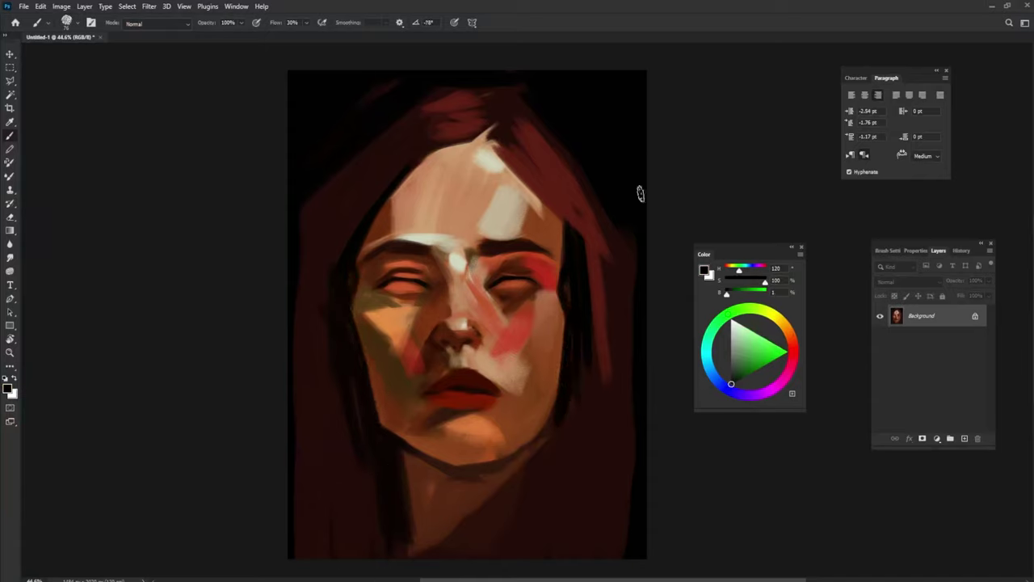
- Paint over the hair beside the right temple, along the left side and at the crown with sampled dark reds
alt+click(547, 214)
drag(558, 206, 588, 263)
alt+click(318, 323)
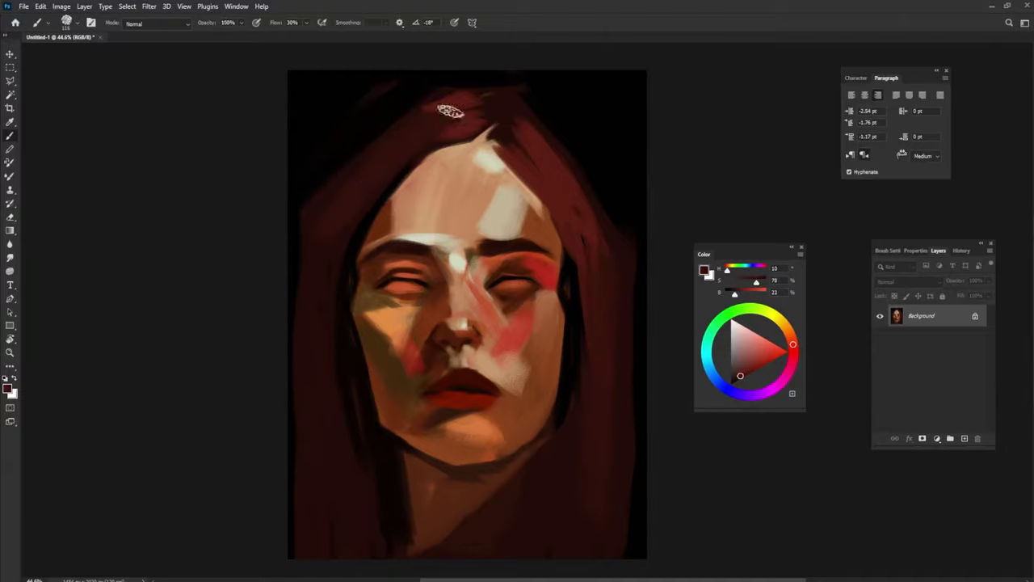
alt+click(471, 88)
alt+click(501, 279)
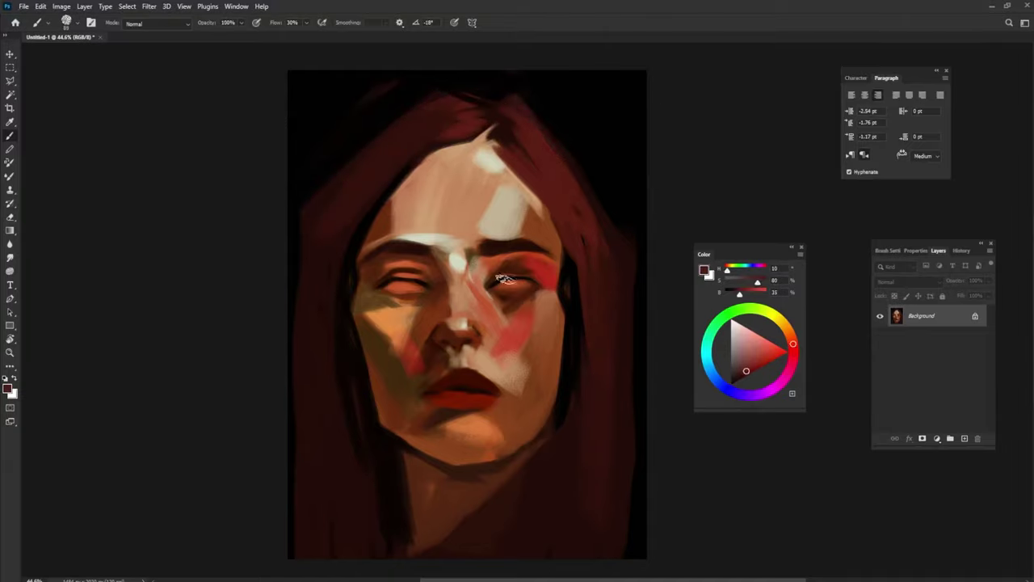
- Add pale shine strokes to the upper right hair and extend the dark red strand down the right side
alt+click(511, 200)
mouse_move(540, 128)
mouse_down()
mouse_move(517, 162)
mouse_move(537, 171)
mouse_up()
alt+click(580, 276)
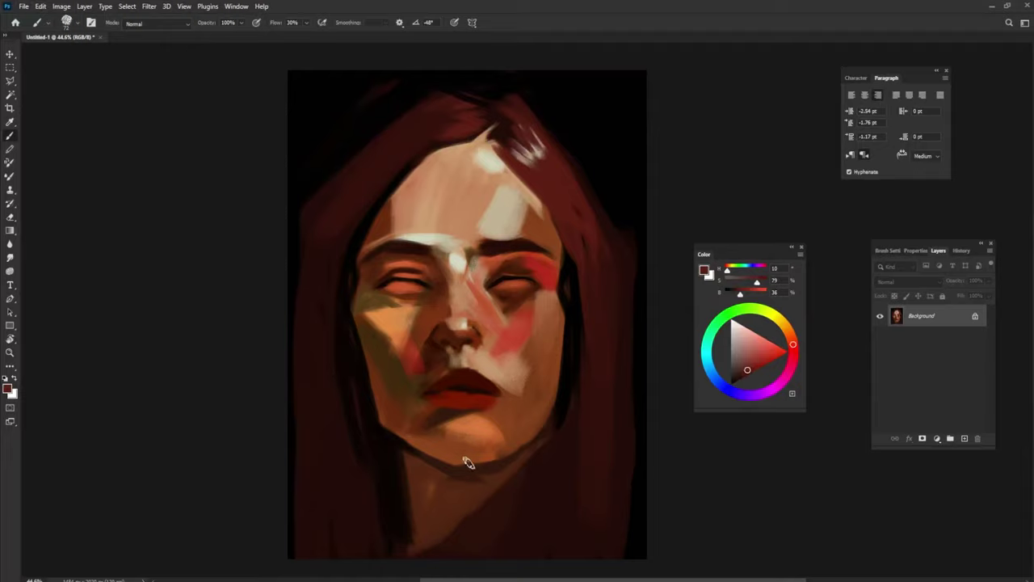
- Outline the right jaw and neck with black and paint a brown shadow under the chin with lighter skin below
alt+click(560, 432)
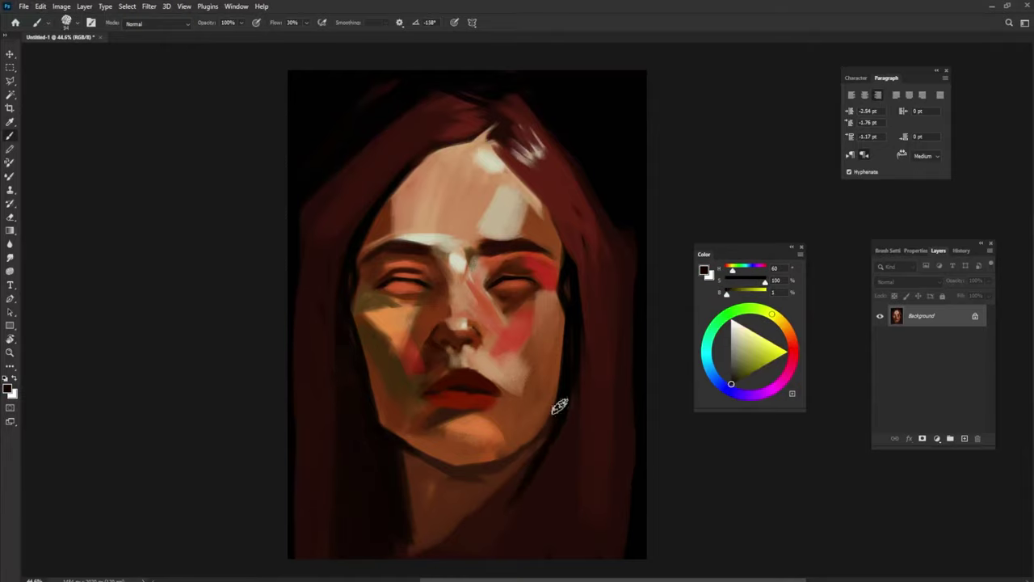
drag(559, 406, 503, 536)
alt+click(489, 432)
mouse_move(514, 467)
mouse_down()
mouse_move(440, 473)
mouse_move(492, 501)
mouse_move(461, 548)
mouse_up()
alt+click(488, 496)
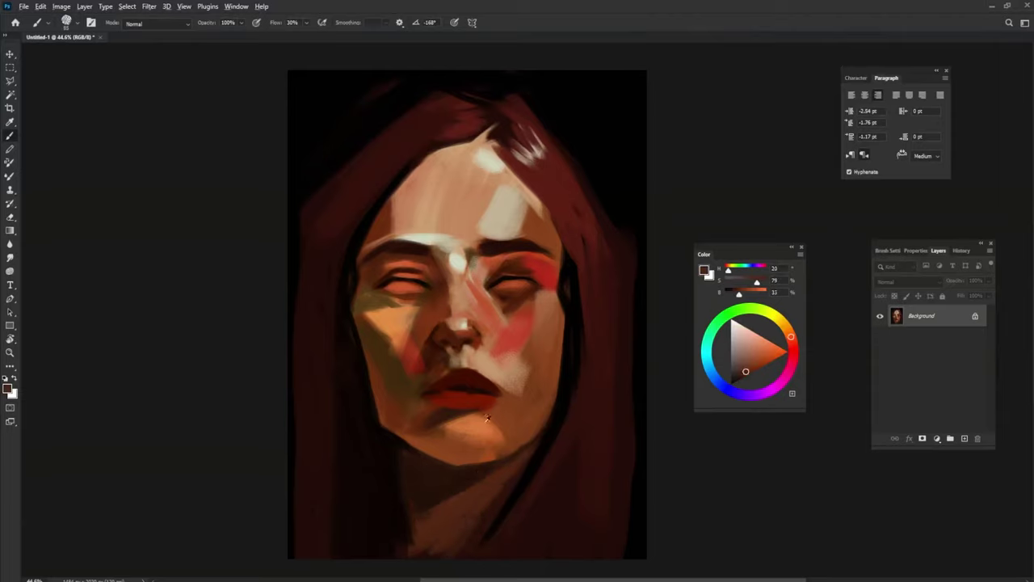
- Add a light red highlight to the lower lip and refine the mouth corners with reddish brown
alt+click(468, 388)
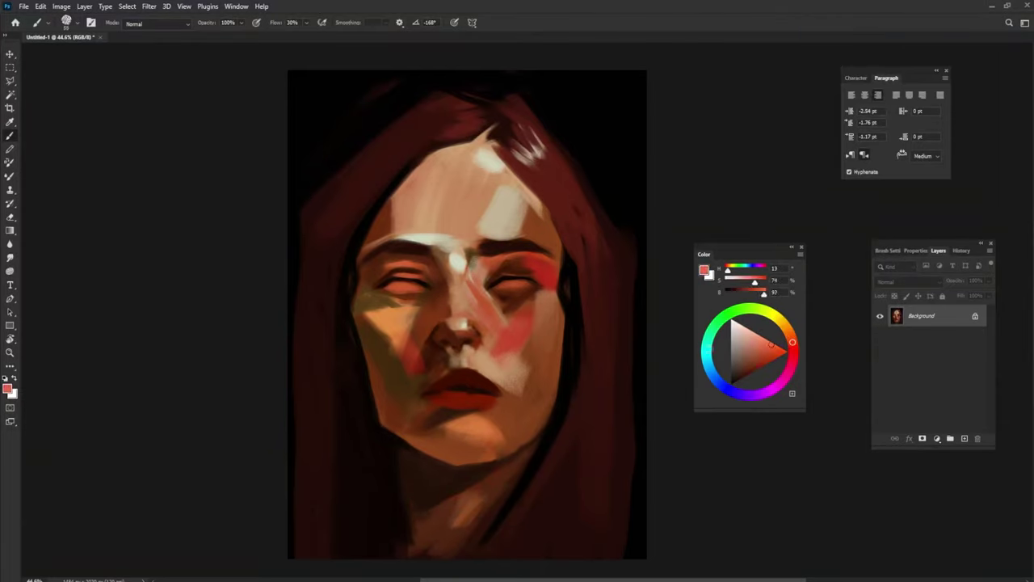
alt+click(422, 371)
alt+click(502, 396)
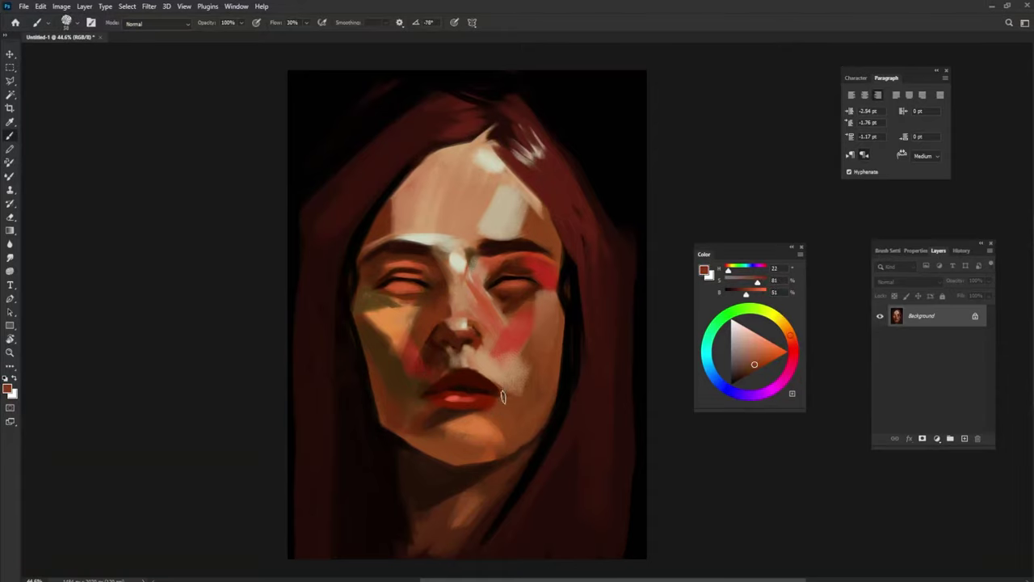
- Soften the inner right eyebrow, widen the pale plane above it, and add a highlight and brown edge to the left forehead
alt+click(499, 252)
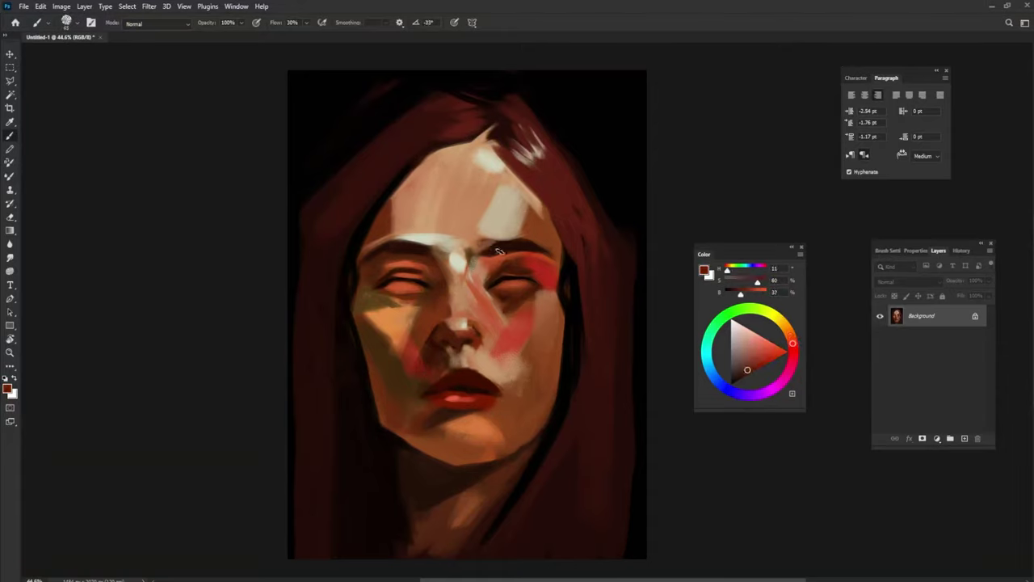
alt+click(517, 214)
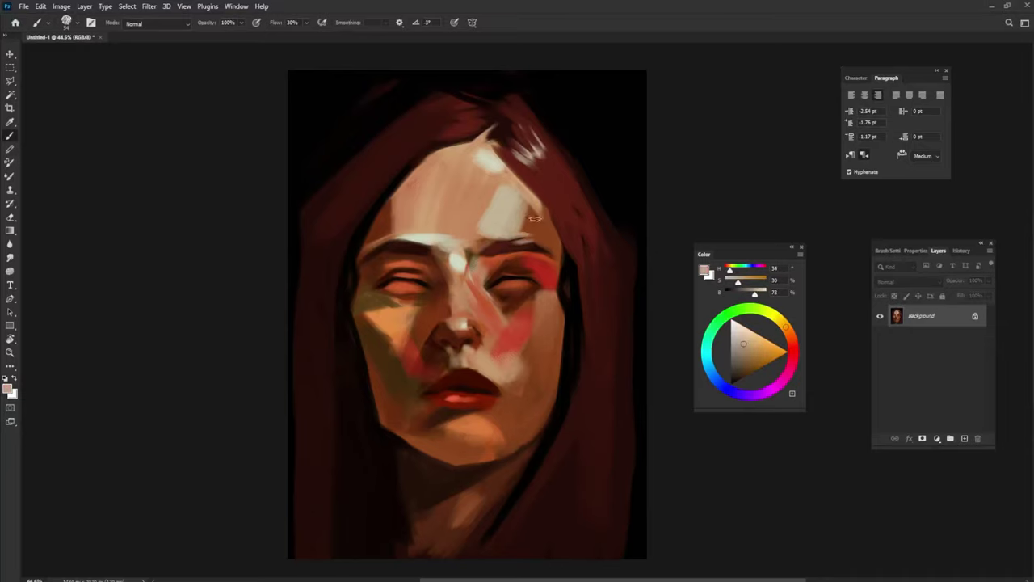
alt+click(416, 290)
alt+click(426, 236)
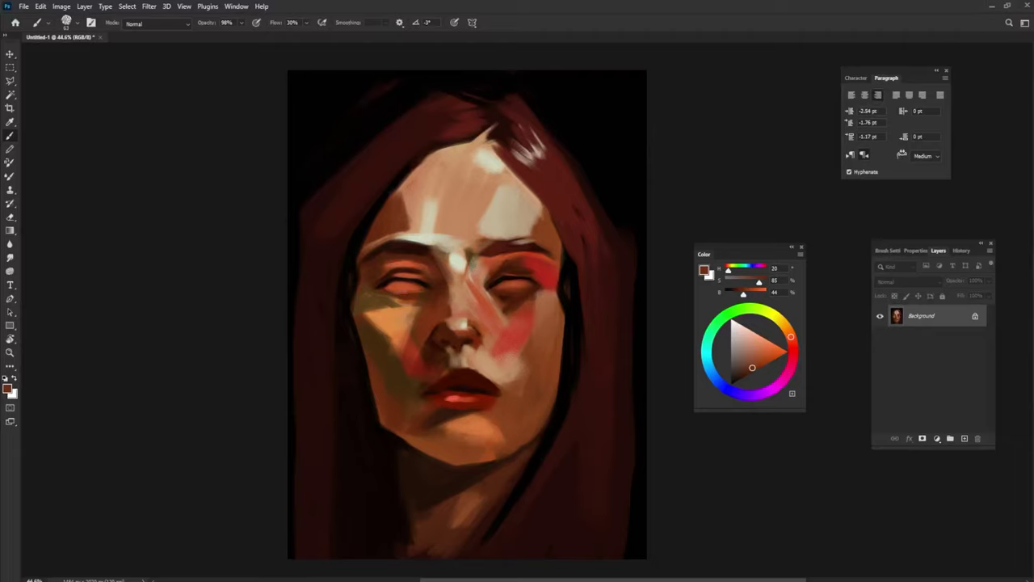
- Sample black and draw a dark hairline down the right edge of the forehead to the temple
alt+click(564, 291)
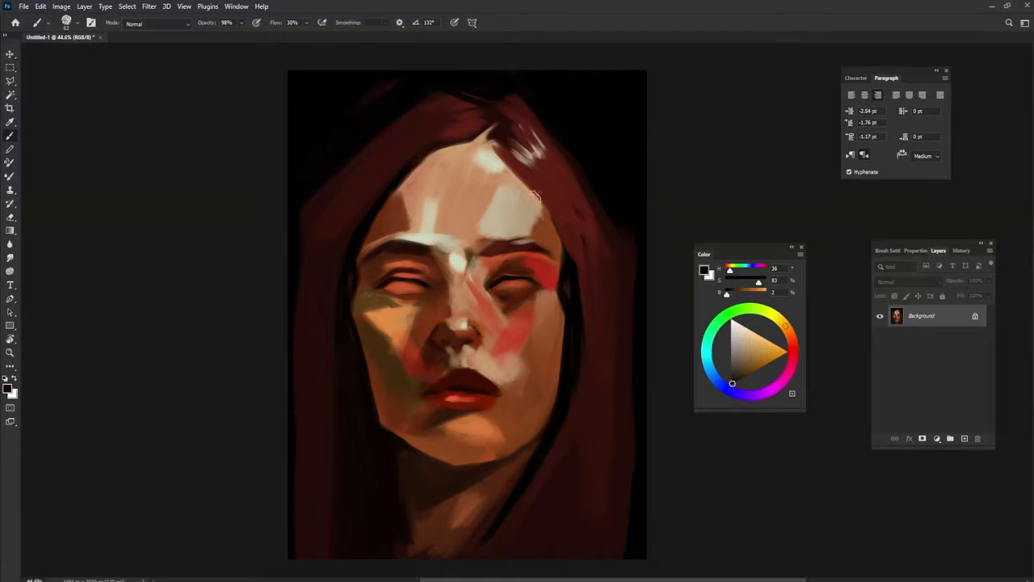
drag(529, 170, 560, 249)
drag(554, 184, 570, 267)
alt+click(596, 256)
alt+click(569, 307)
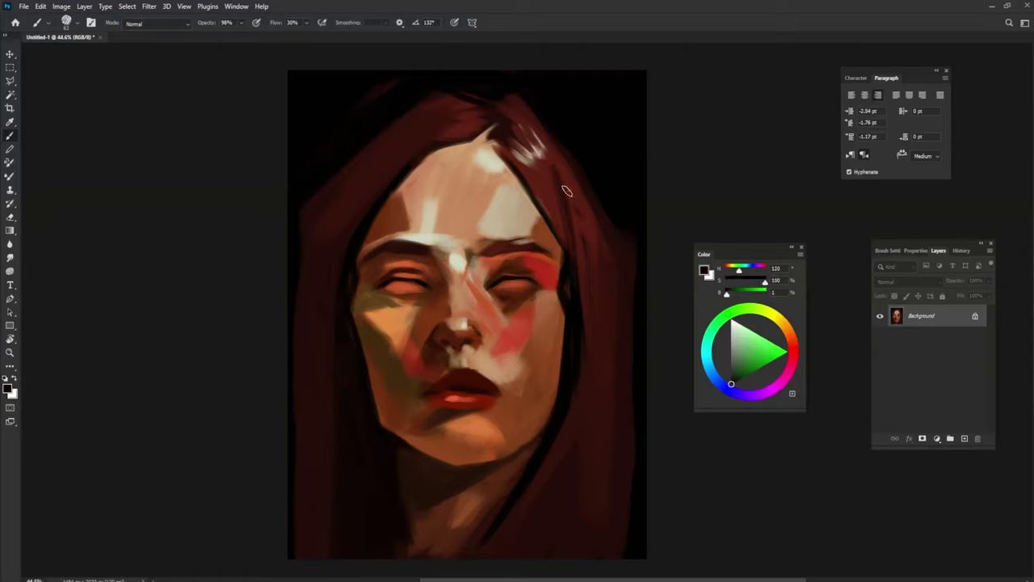
- Reshape the outer contours of the hair on both sides with black strokes against the background
mouse_move(539, 125)
mouse_down()
mouse_move(609, 256)
mouse_move(629, 428)
mouse_up()
drag(386, 133, 313, 233)
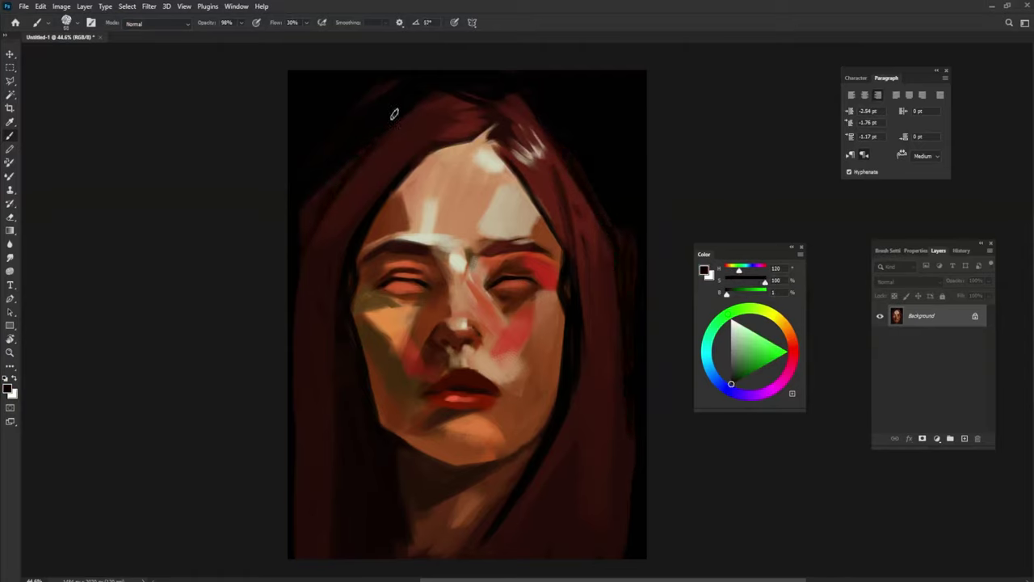
drag(344, 171, 303, 232)
- Refine the dark red hair edges with sampled colours and add pale highlights at the right eye's inner corner and on the left eye
alt+click(504, 256)
alt+click(555, 249)
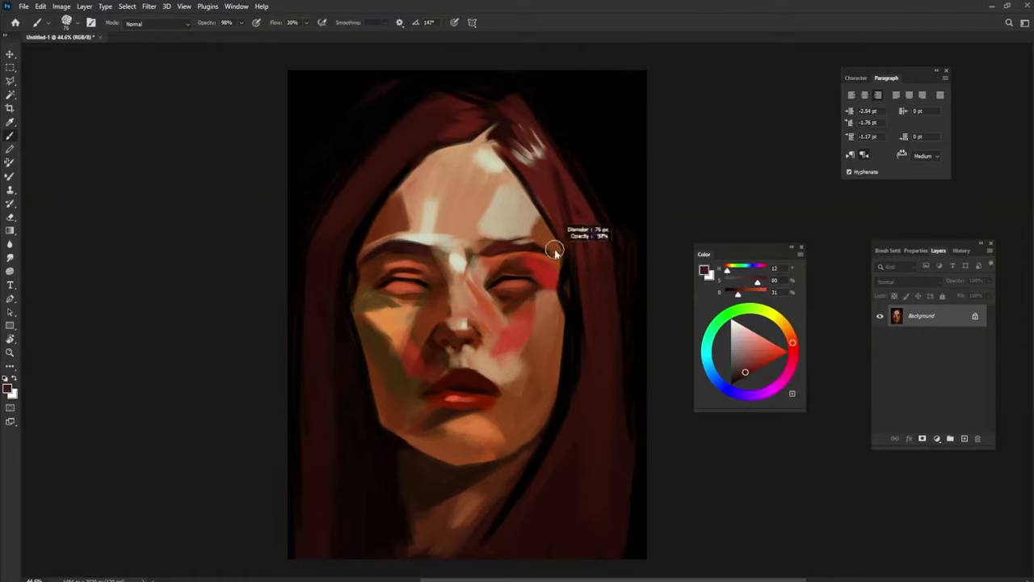
alt+click(409, 315)
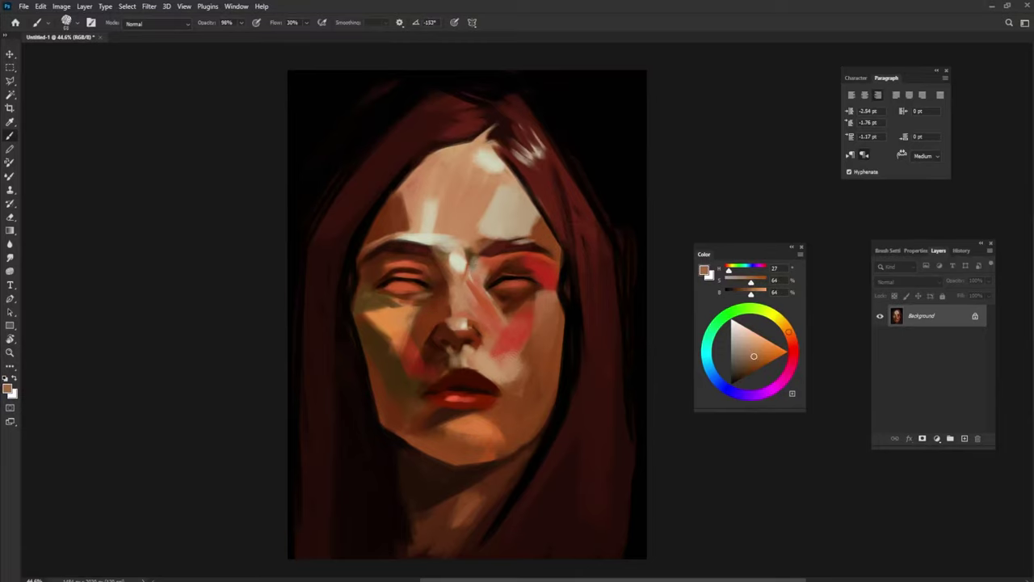
alt+click(465, 251)
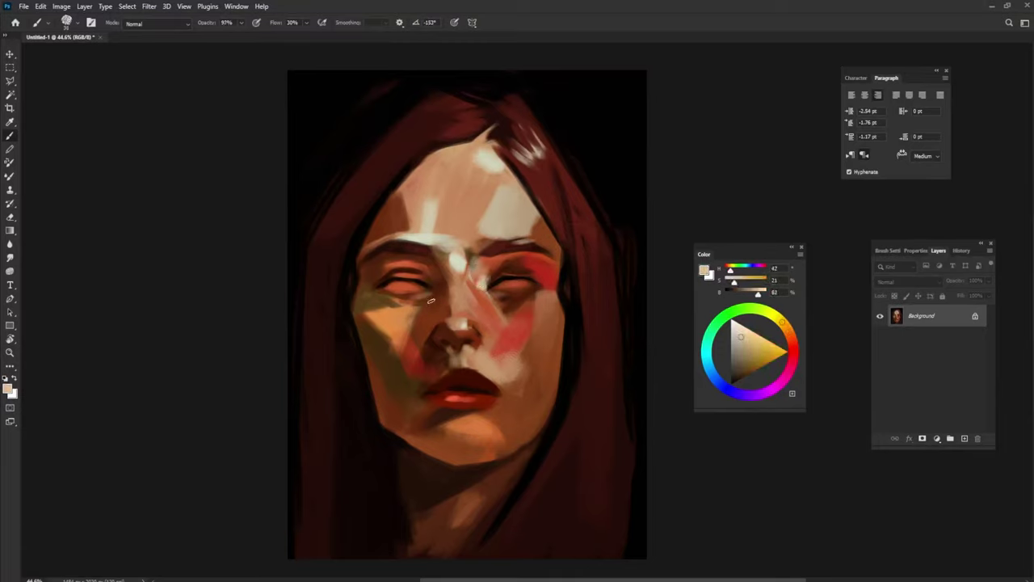
alt+click(537, 267)
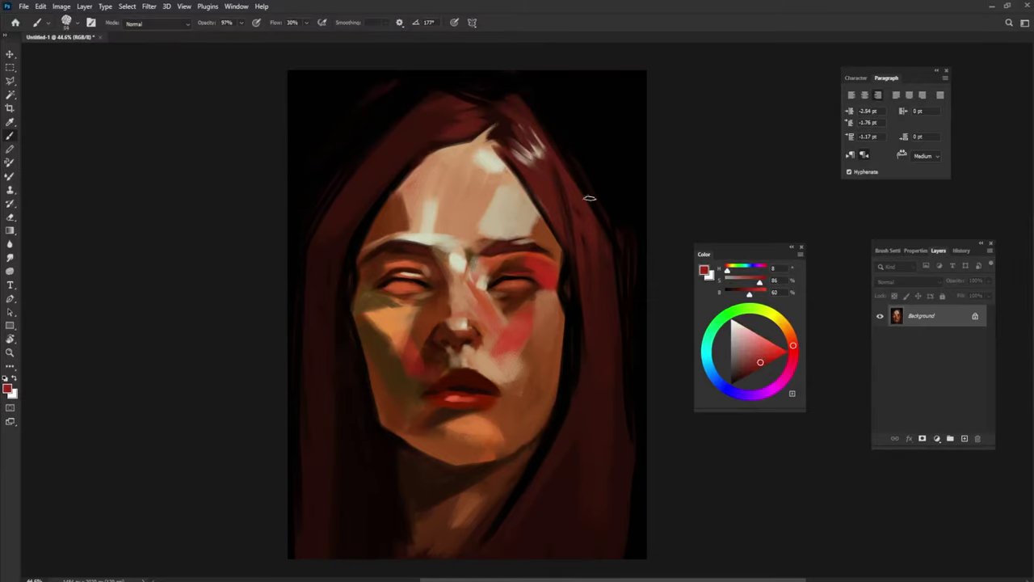
- Refine the lips with sampled reds and paint lighter skin tones around both mouth corners
alt+click(458, 367)
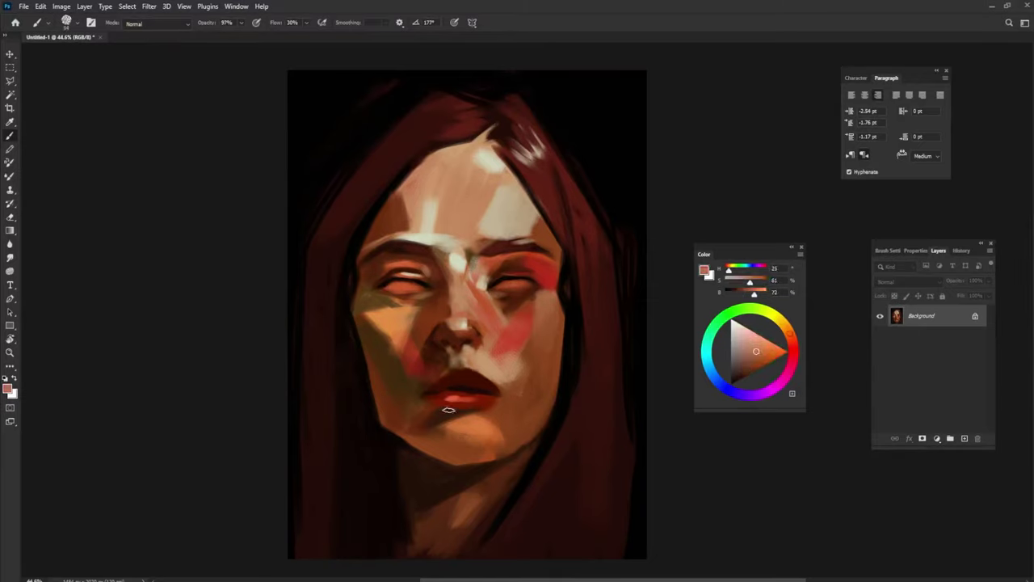
drag(451, 378, 482, 386)
alt+click(475, 395)
alt+click(424, 415)
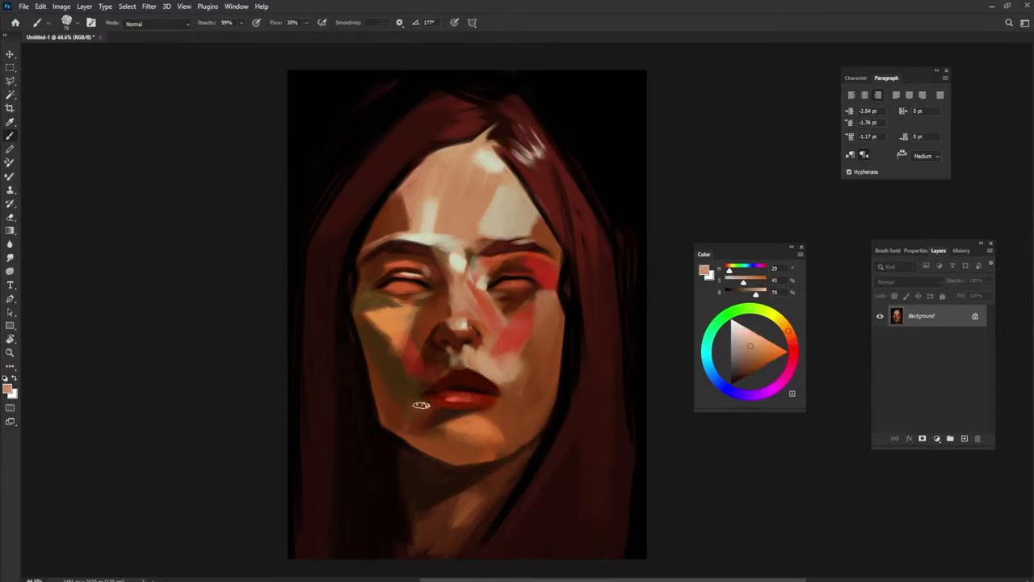
drag(410, 402, 429, 365)
alt+click(491, 404)
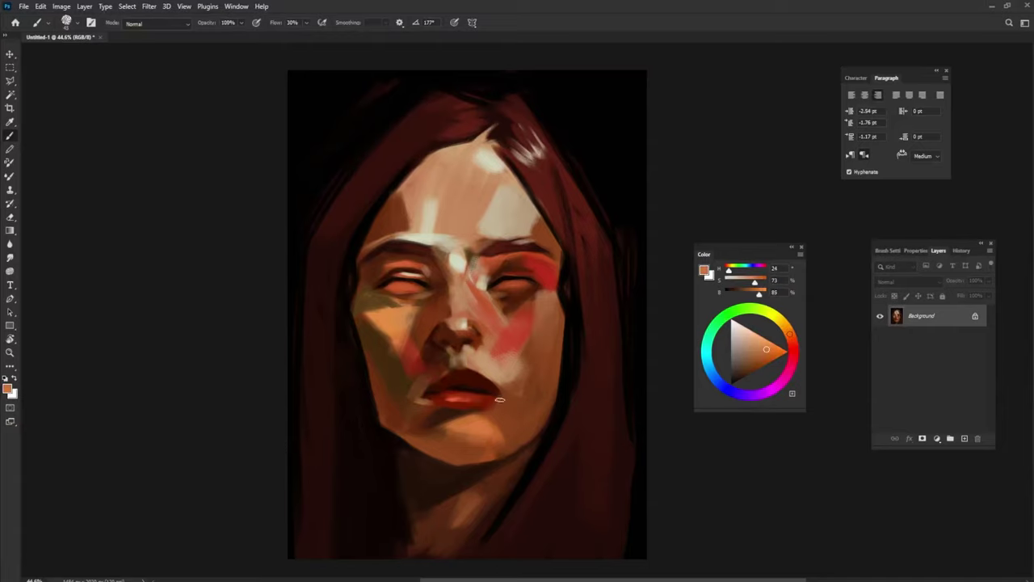
- Lighten the planes under both eyes with sampled skin tones, adding a pale highlight to the left cheekbone
alt+click(498, 365)
alt+click(540, 292)
mouse_move(557, 290)
mouse_down()
mouse_move(512, 299)
mouse_move(500, 323)
mouse_up()
alt+click(385, 305)
alt+click(462, 265)
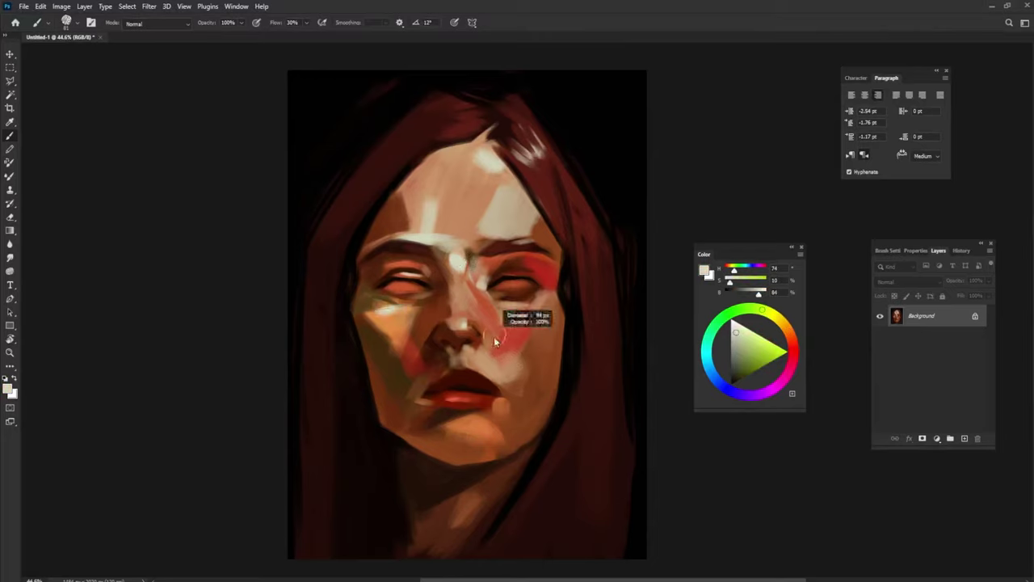
- Paint a pale highlight on the chin and define its lower and left edges with sampled brown
mouse_move(452, 428)
mouse_down()
mouse_move(476, 436)
mouse_move(495, 426)
mouse_up()
alt+click(472, 432)
alt+click(445, 450)
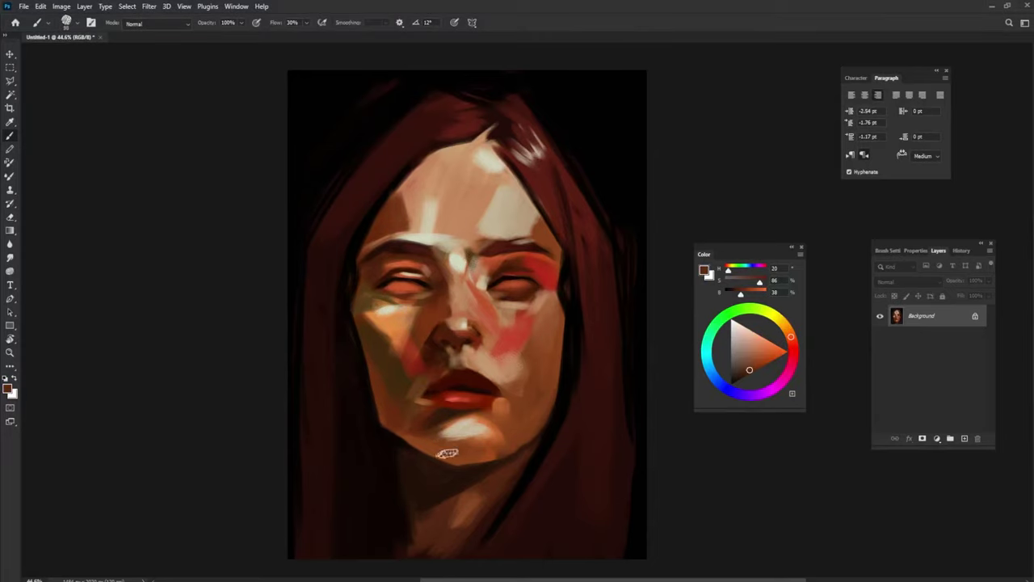
mouse_move(445, 450)
mouse_down()
mouse_move(455, 450)
mouse_move(411, 429)
mouse_move(421, 436)
mouse_up()
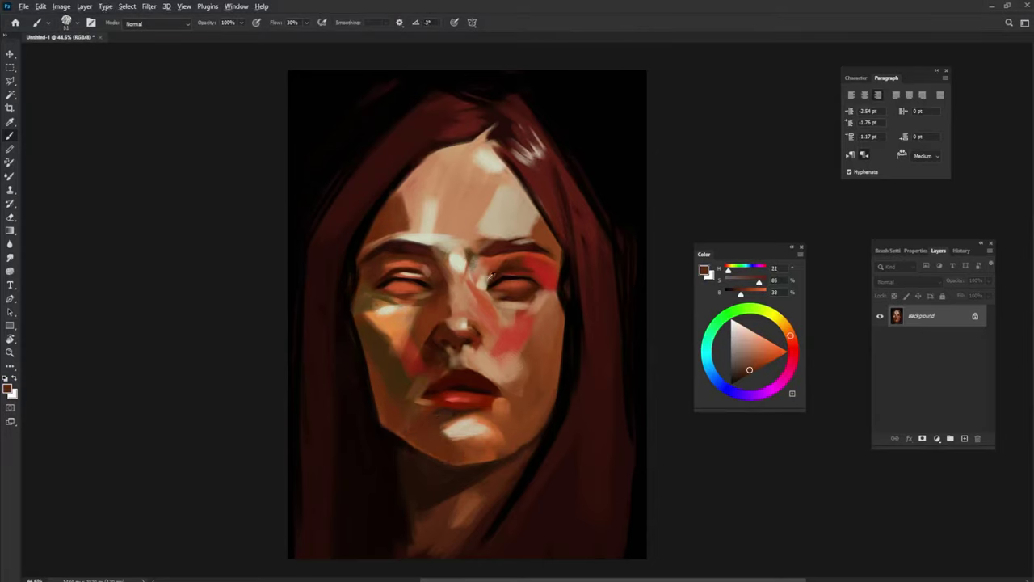
- Paint light lower eyelids and pale eyeballs so both eyes look open, using sampled beige, dark brown and red
alt+click(454, 241)
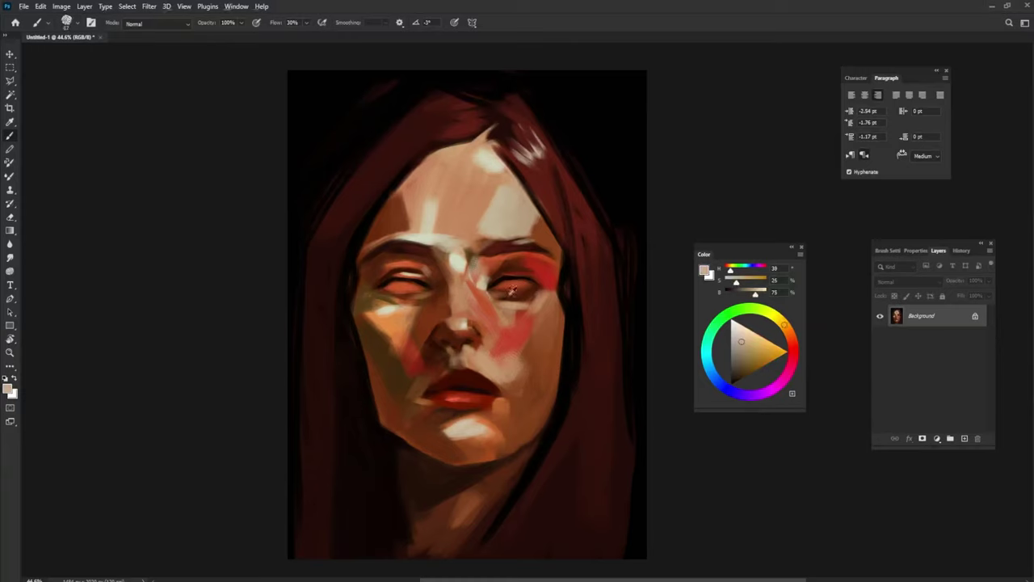
alt+click(424, 269)
alt+click(501, 300)
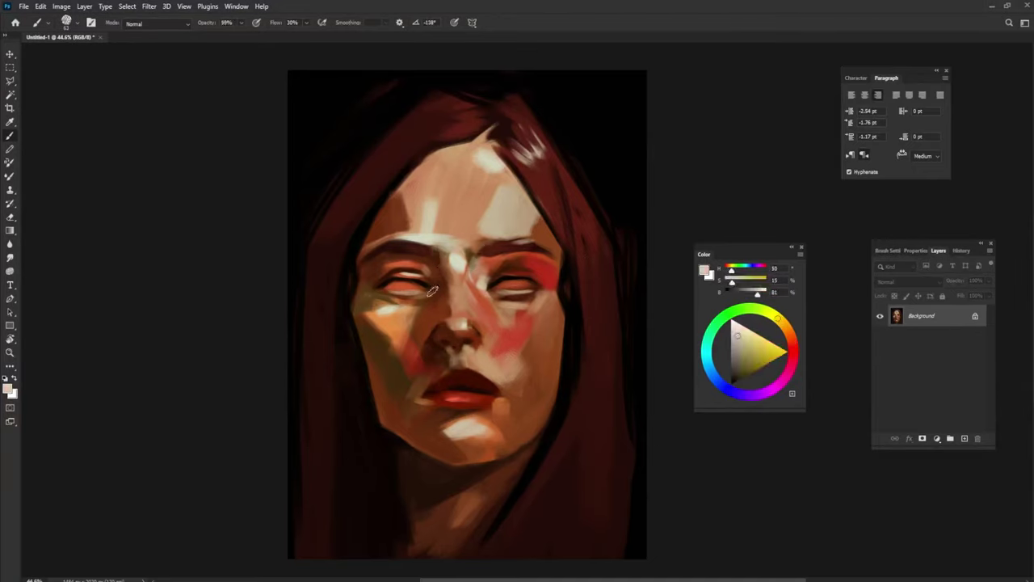
alt+click(569, 257)
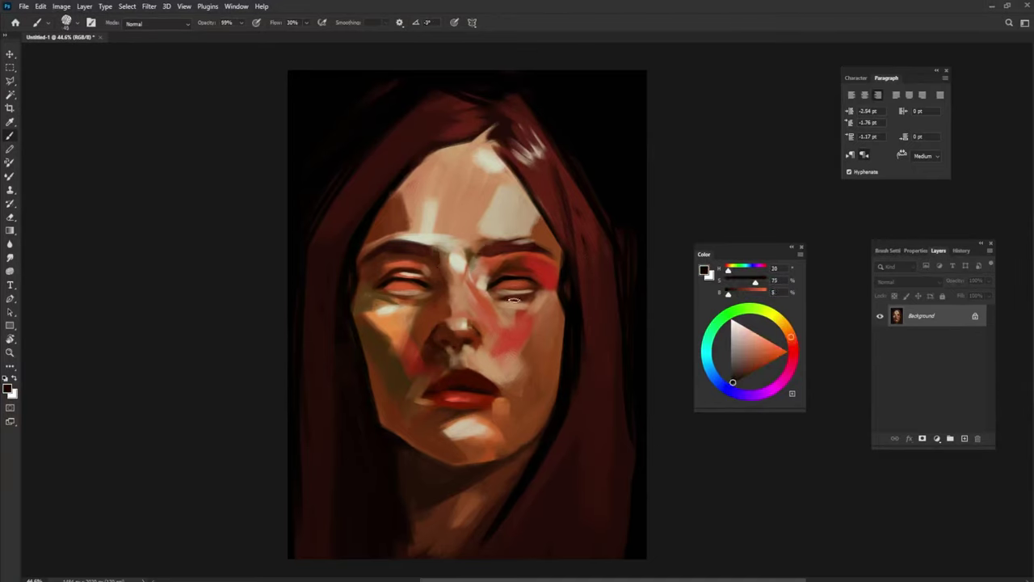
alt+click(542, 278)
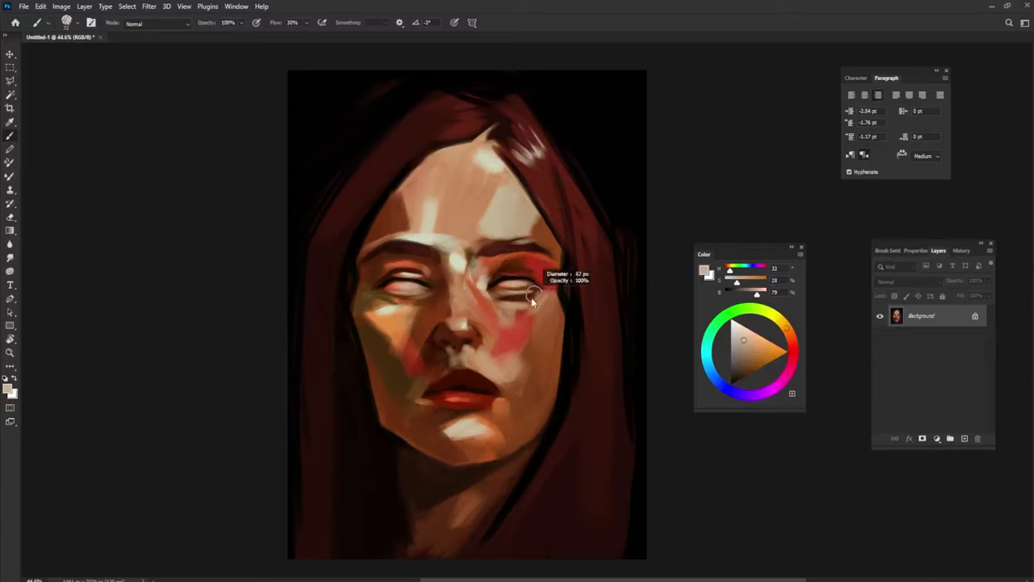
alt+click(535, 286)
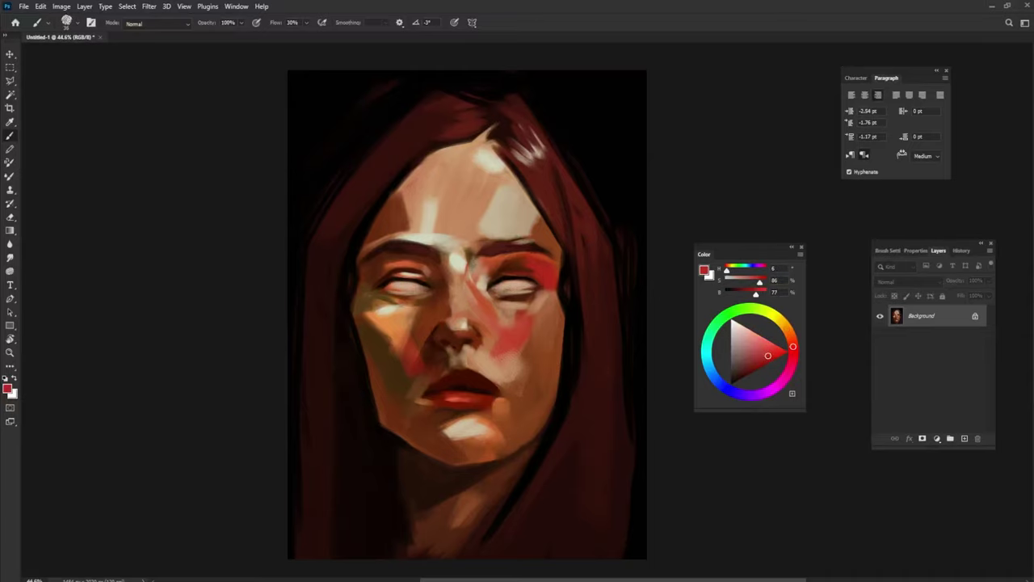
- Paint reddish-orange irises in both eyes, darken the pupils and lash lines, and add small pale accents
alt+click(412, 342)
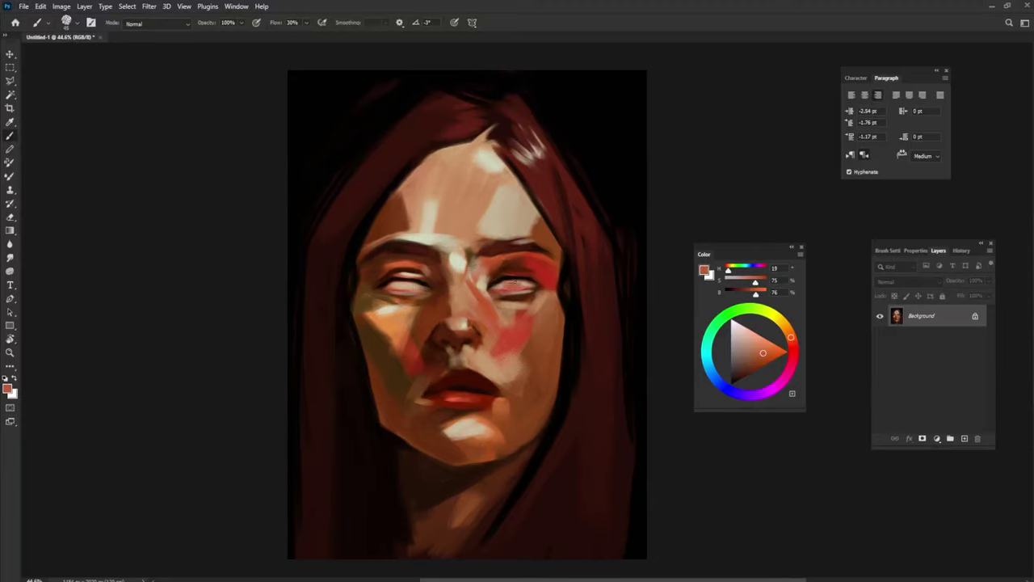
alt+click(571, 244)
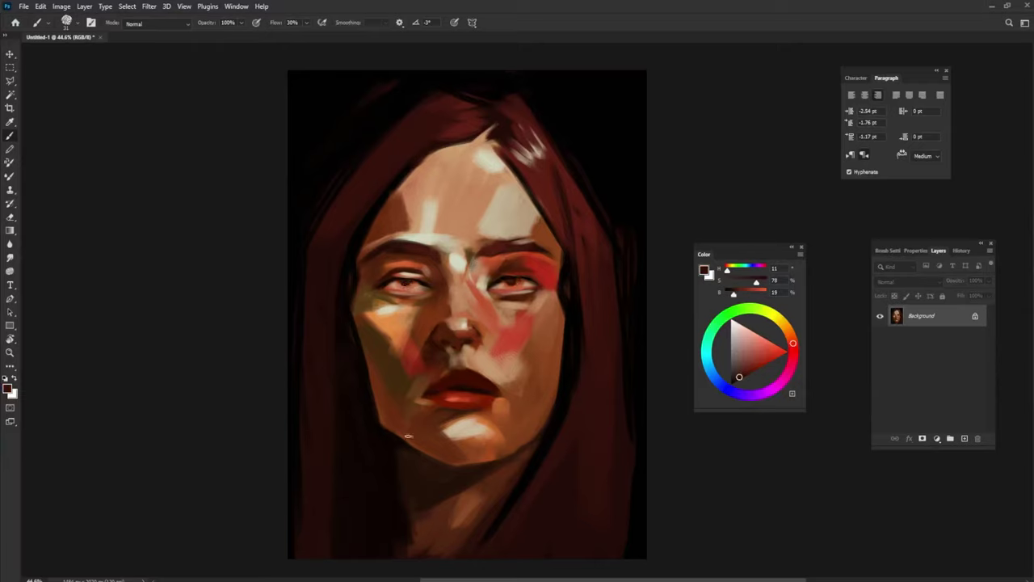
alt+click(412, 294)
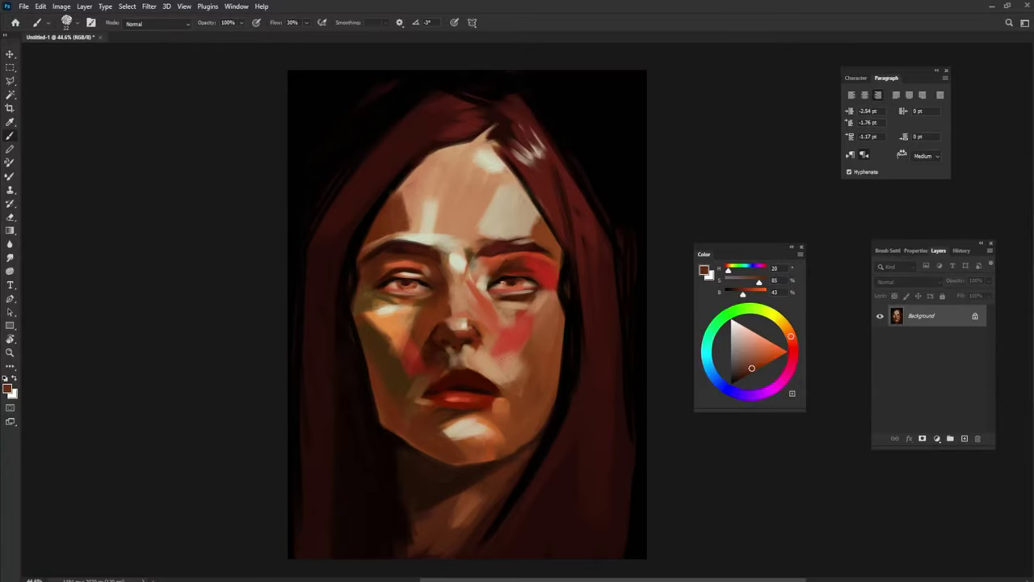
alt+click(423, 234)
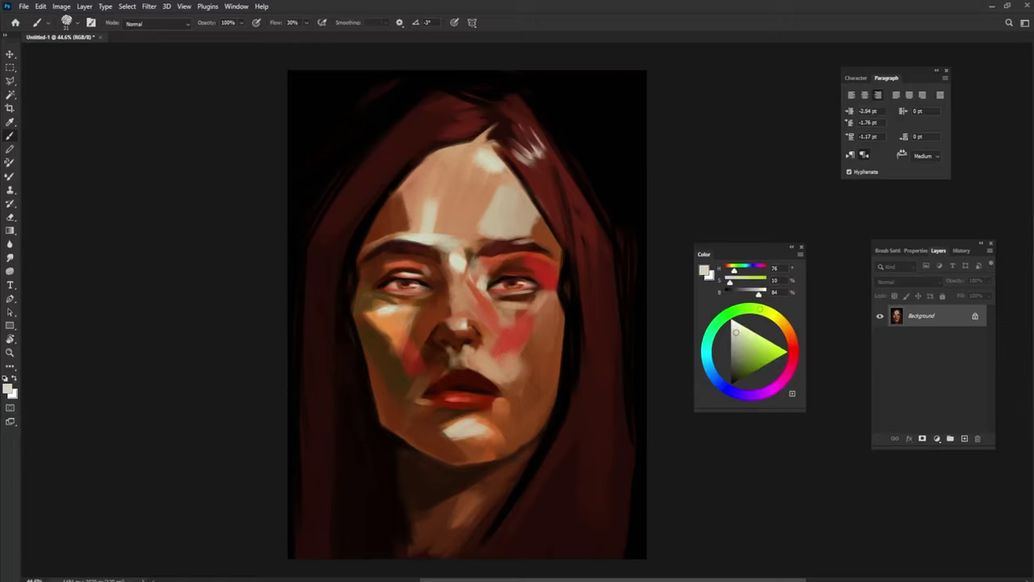
- Darken the shadow along the right jaw and neck, and repaint the right cheek with sampled pink and beige tones
alt+click(493, 452)
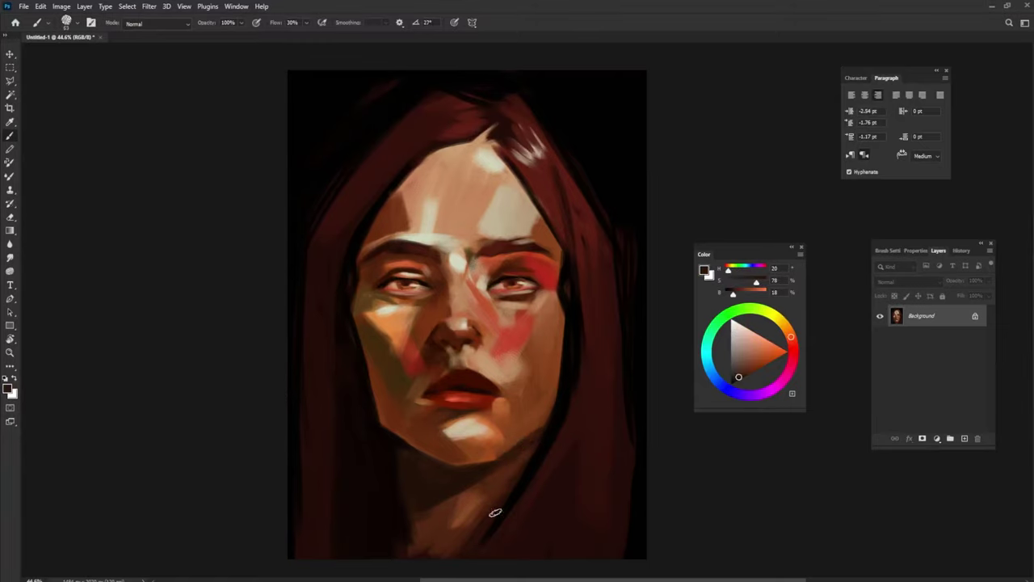
alt+click(501, 440)
alt+click(520, 363)
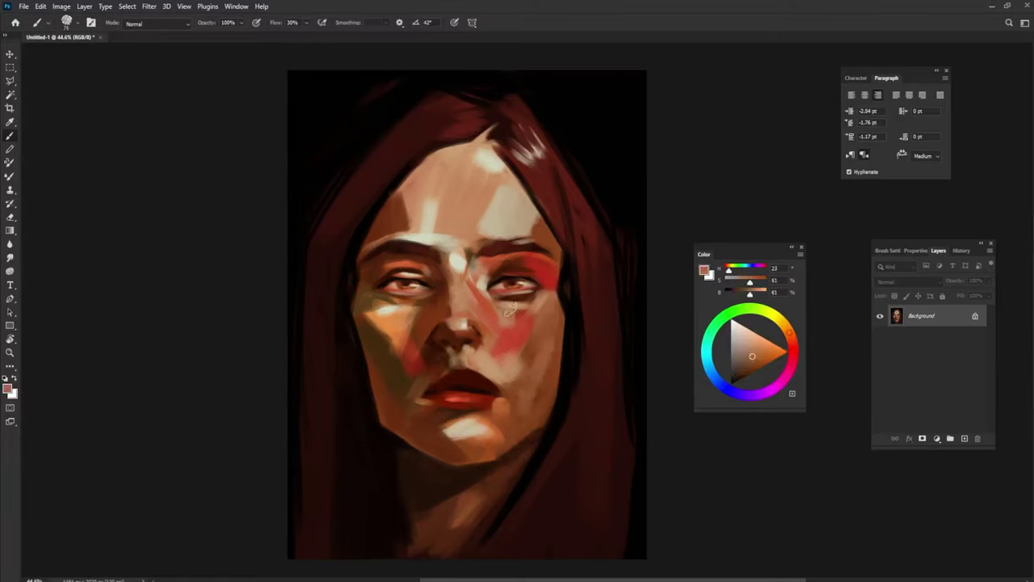
alt+click(489, 225)
alt+click(541, 331)
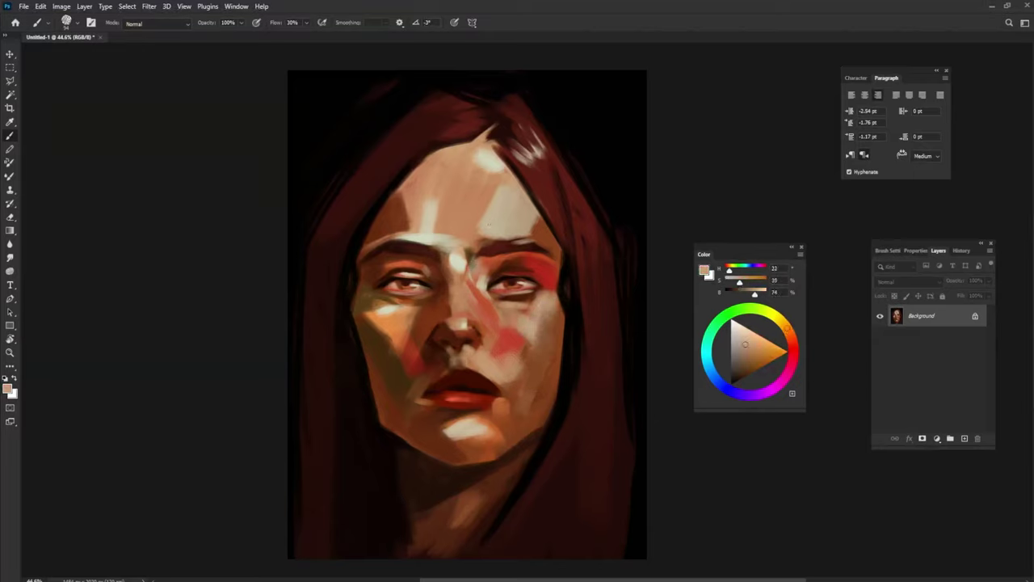
- Add thin light edges at both temples and paint pale streaks on the crown and lower right hair
alt+click(555, 286)
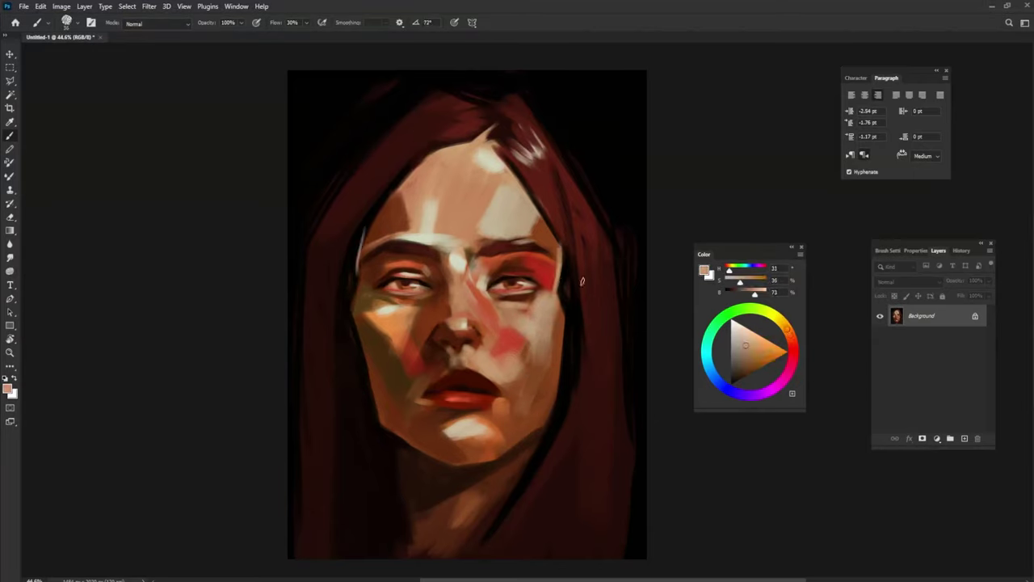
alt+click(357, 207)
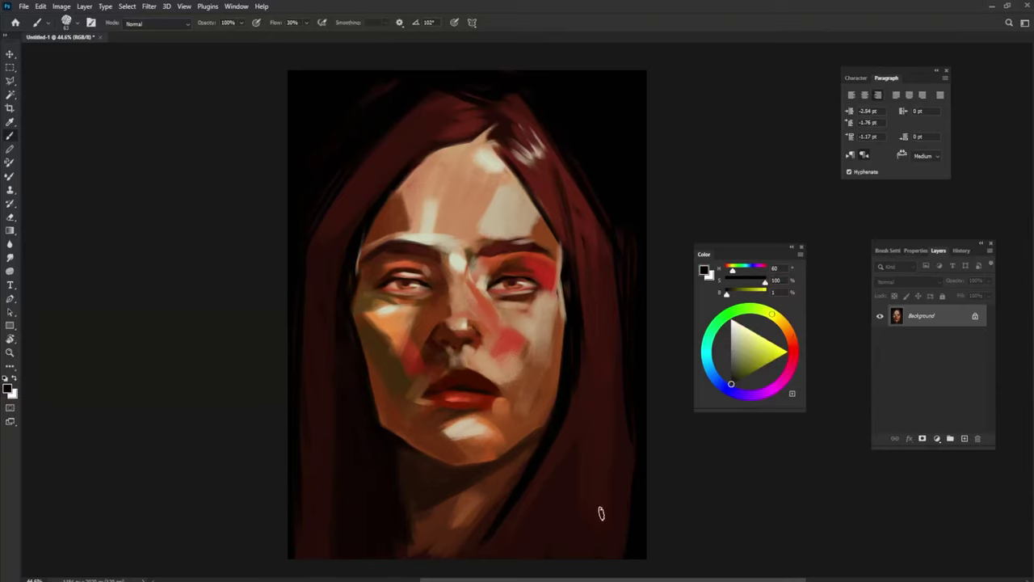
drag(474, 113, 436, 104)
drag(597, 436, 575, 509)
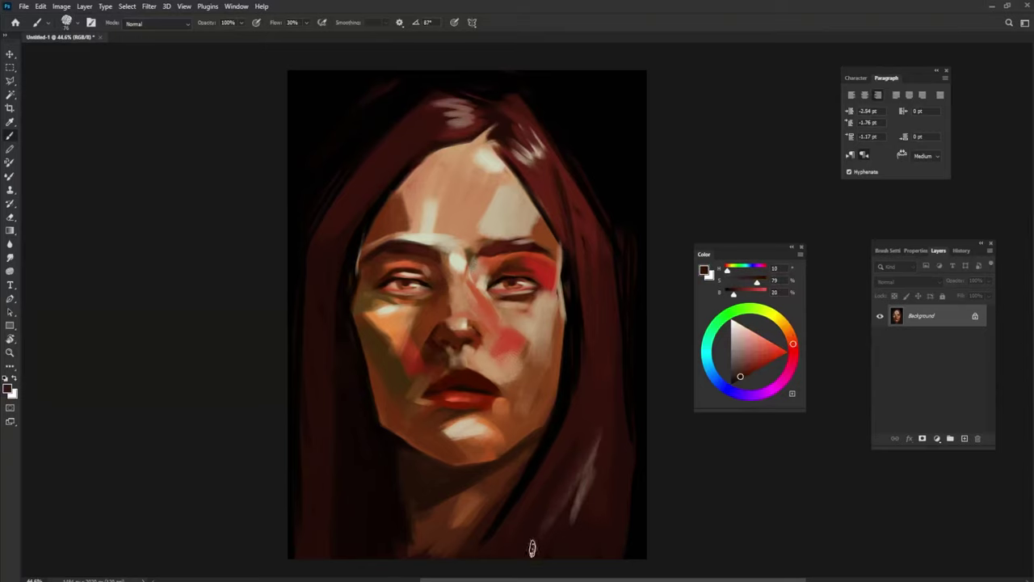
alt+click(531, 543)
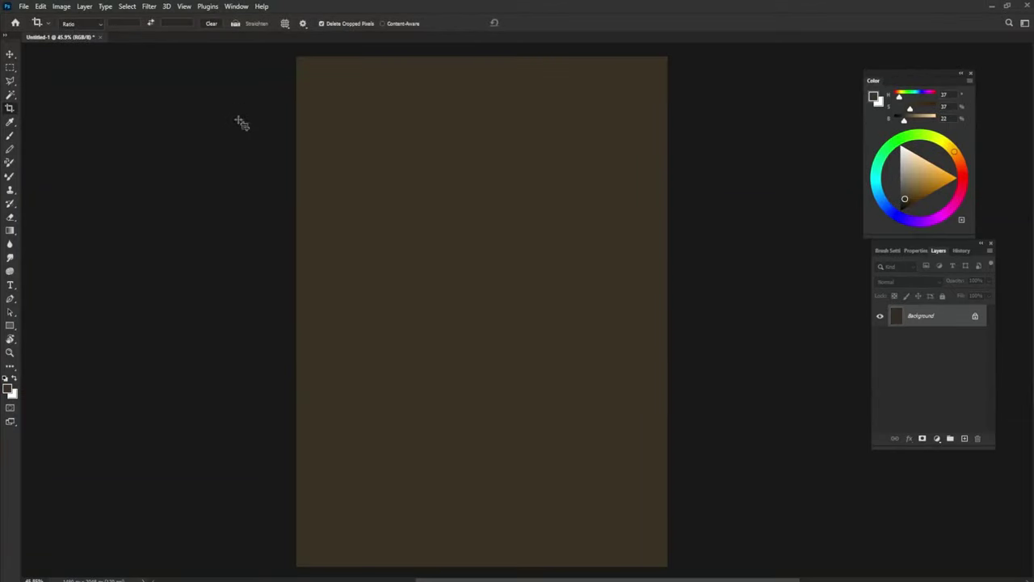
- On the blank brown canvas, outline and fill a tilted face shape in orange-brown (H 25, S 100, B 55) with the Brush
key(b)
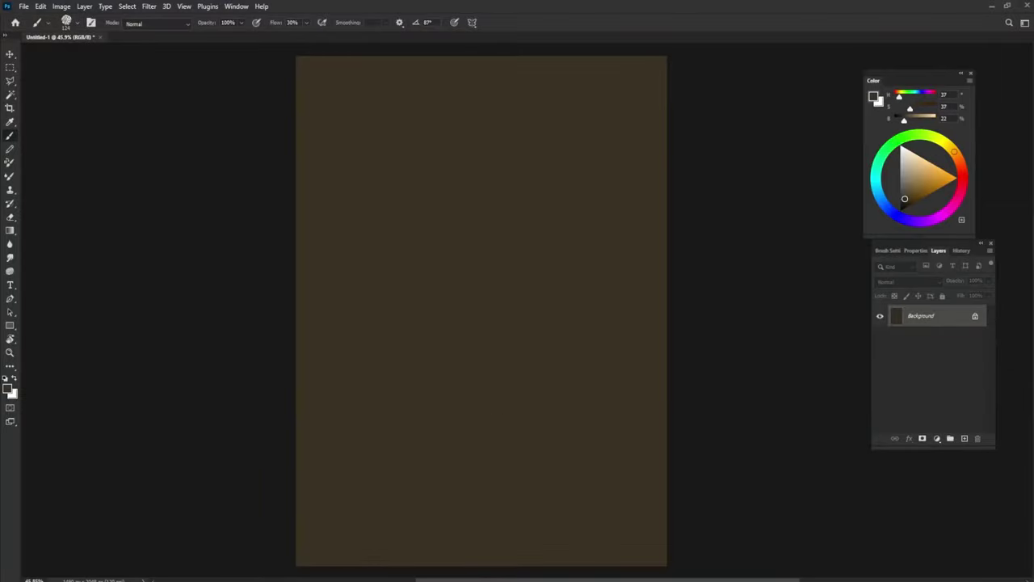
click(931, 194)
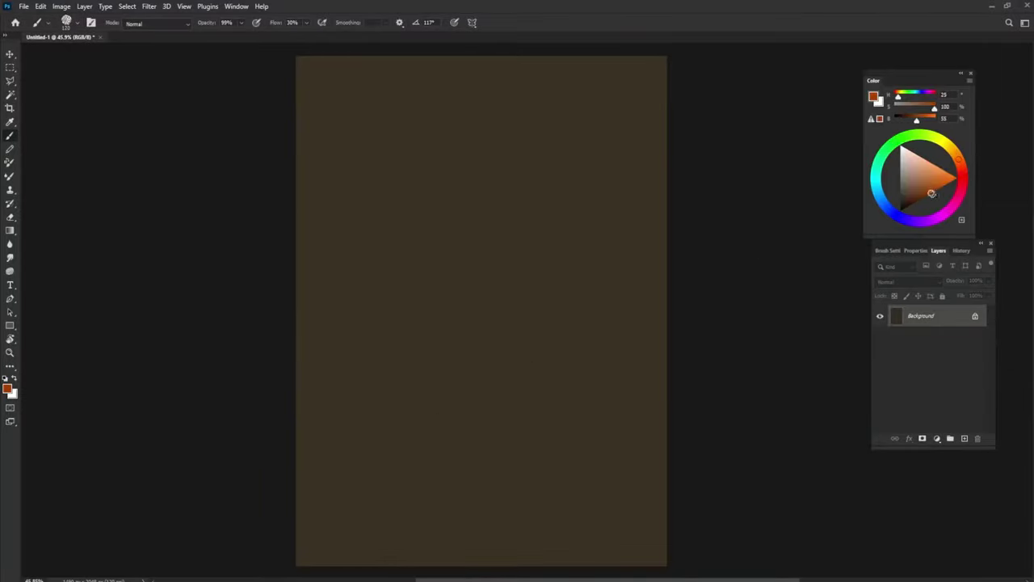
mouse_move(359, 359)
mouse_down()
mouse_move(453, 474)
mouse_move(623, 307)
mouse_move(346, 120)
mouse_move(353, 138)
mouse_move(425, 116)
mouse_move(499, 469)
mouse_move(526, 503)
mouse_up()
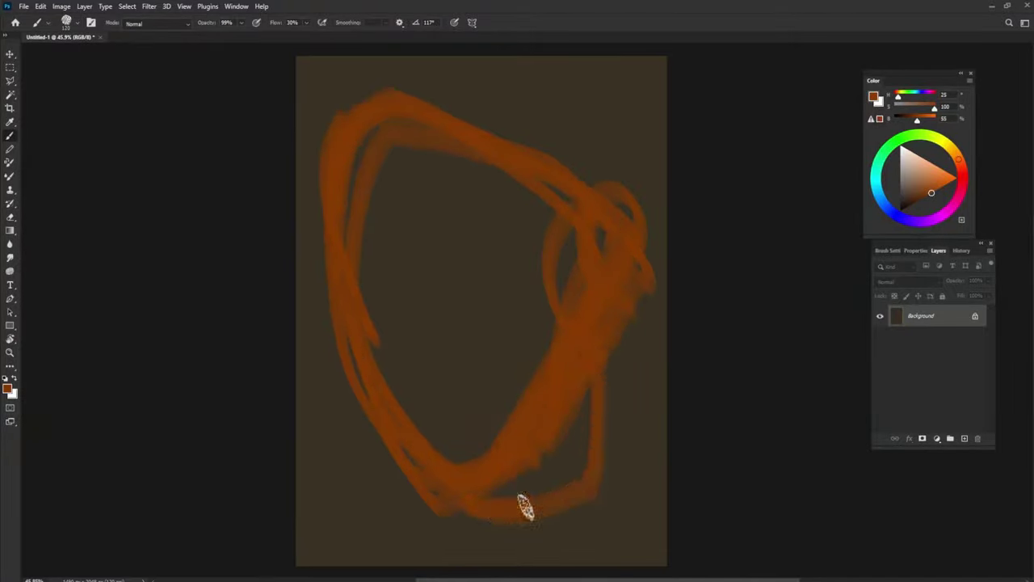
mouse_move(421, 230)
mouse_down()
mouse_move(464, 196)
mouse_move(502, 356)
mouse_move(441, 144)
mouse_move(565, 344)
mouse_move(595, 302)
mouse_move(553, 462)
mouse_move(463, 161)
mouse_up()
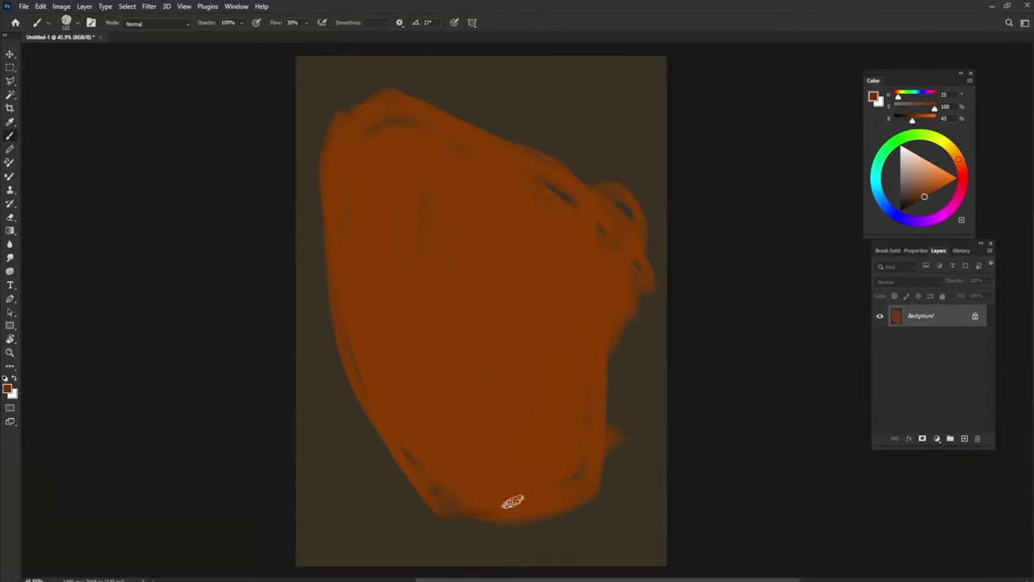
- Block in the jaw shadow, both eye sockets and the nose base in darker browns, and the lips in dark red (H 2, S 100, B 38)
shift+click(496, 521)
drag(496, 521, 616, 340)
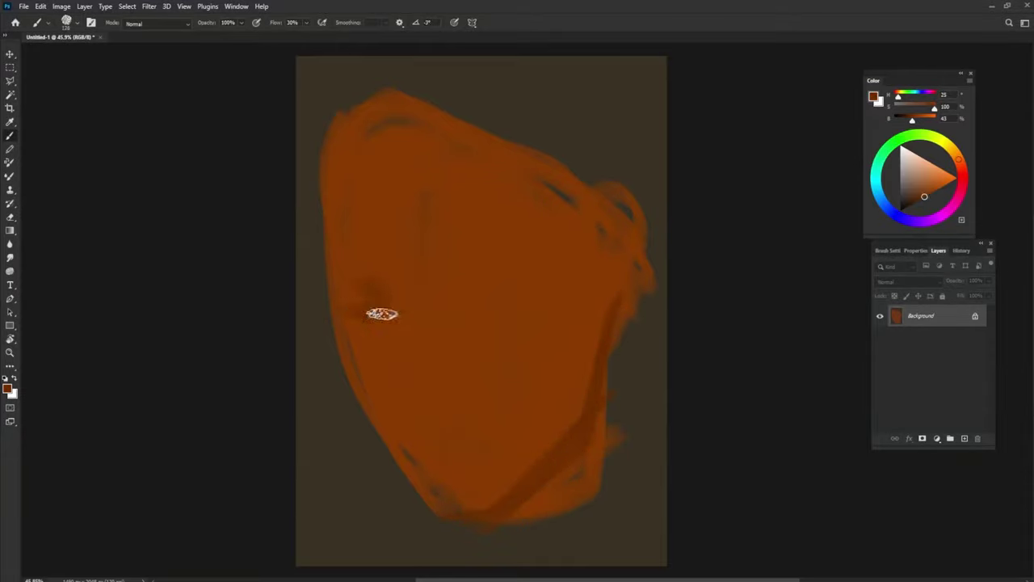
drag(380, 312, 362, 294)
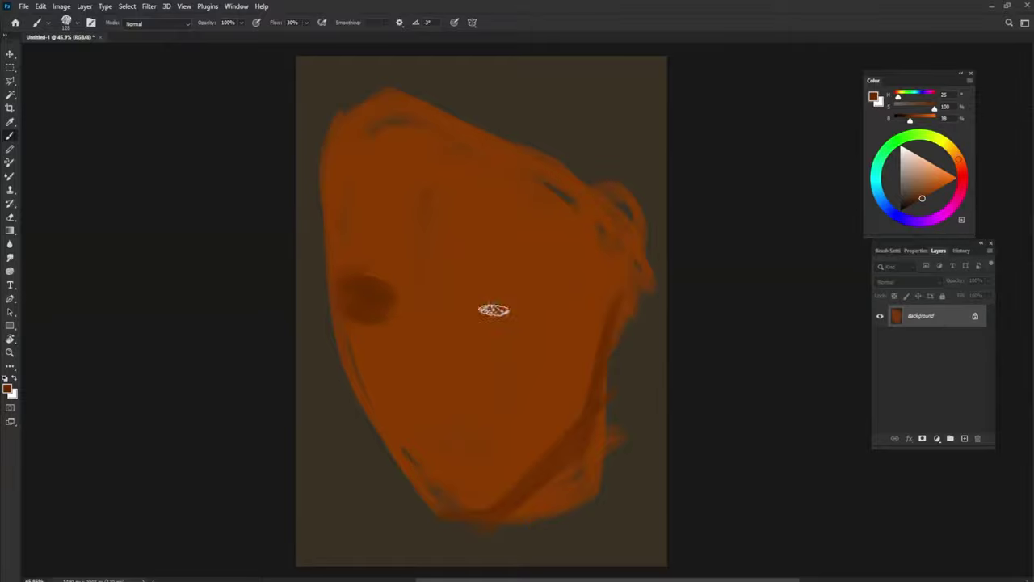
drag(493, 307, 517, 283)
drag(422, 383, 456, 378)
mouse_move(464, 442)
mouse_down()
mouse_move(451, 473)
mouse_move(432, 438)
mouse_move(454, 478)
mouse_move(413, 457)
mouse_move(457, 440)
mouse_move(471, 454)
mouse_move(423, 450)
mouse_up()
- Choose a lighter orange-brown and block in the lit forehead plane down to the brow and nose bridge
click(931, 192)
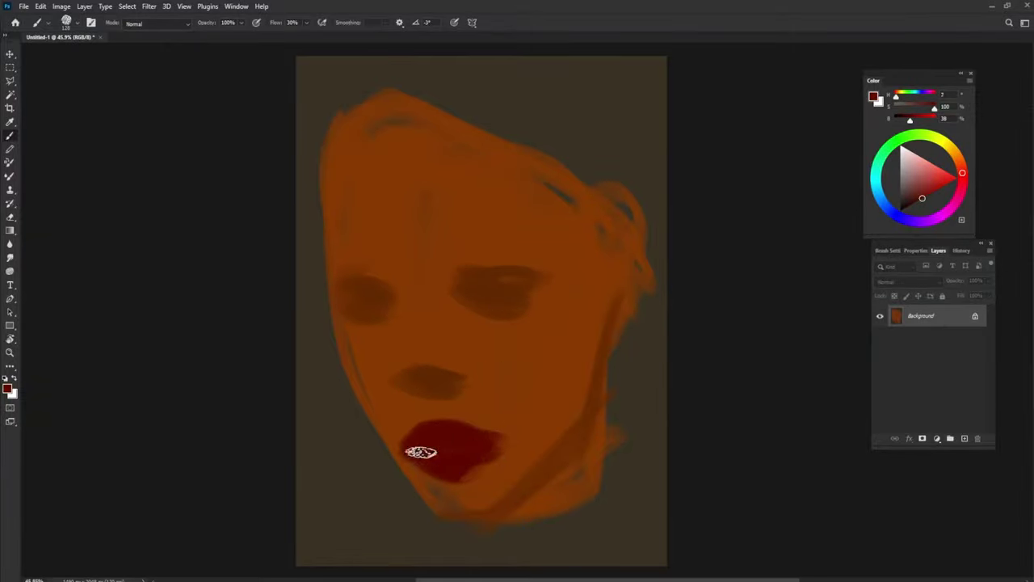
click(947, 171)
click(966, 156)
mouse_move(458, 257)
mouse_down()
mouse_move(358, 190)
mouse_move(391, 262)
mouse_move(424, 291)
mouse_move(387, 285)
mouse_move(444, 291)
mouse_move(345, 276)
mouse_move(396, 323)
mouse_up()
- Deepen and extend both eye sockets with sampled dark brown, adding a shadow below the right eye
alt+click(342, 277)
drag(471, 293, 537, 291)
mouse_move(388, 289)
mouse_down()
mouse_move(351, 298)
mouse_move(380, 332)
mouse_up()
drag(531, 331, 494, 340)
- Lighten the nose bridge and tip with sampled light orange, and model the nose sides and inner eye corners
alt+click(459, 250)
drag(436, 367, 416, 376)
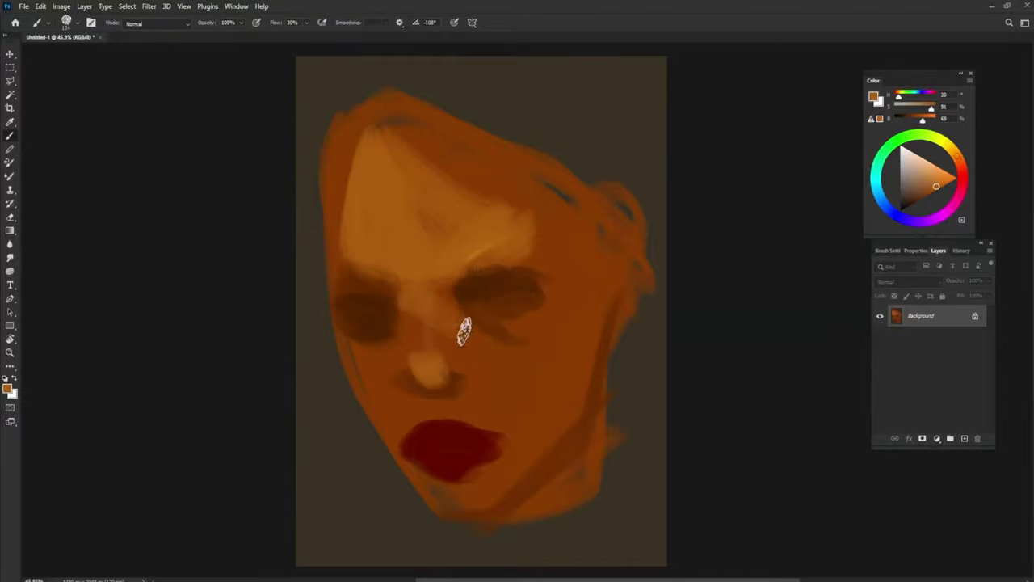
alt+click(396, 313)
drag(410, 306, 427, 362)
mouse_move(475, 285)
mouse_down()
mouse_move(461, 296)
mouse_move(467, 324)
mouse_up()
- Paint muted pinkish-brown planes down the left cheek and across the right cheek
alt+click(404, 323)
drag(380, 327, 400, 432)
mouse_move(522, 380)
mouse_down()
mouse_move(495, 365)
mouse_move(575, 299)
mouse_move(484, 416)
mouse_up()
- Shade the right cheek's outer side, jaw and chin with reddish brown
click(961, 166)
click(925, 195)
drag(596, 307, 525, 453)
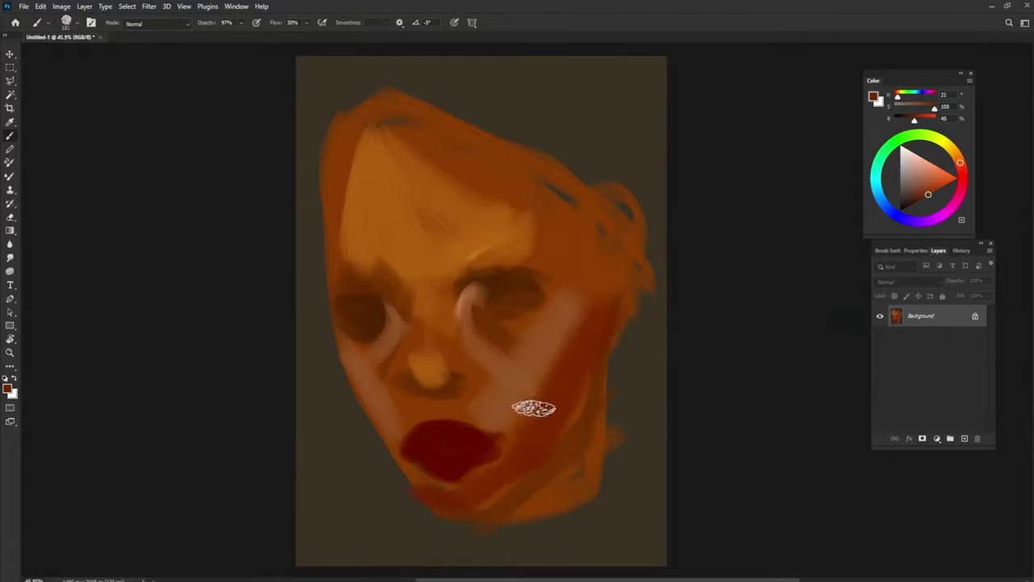
- Paint sampled light brown skin above the upper lip and along the lips' right edge
alt+click(498, 336)
drag(418, 406, 473, 402)
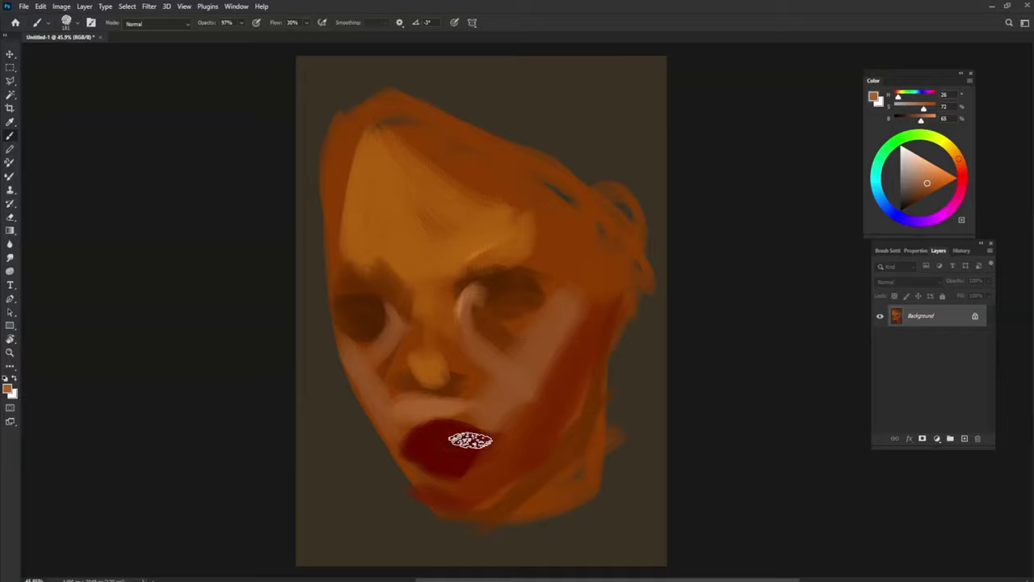
mouse_move(450, 425)
mouse_down()
mouse_move(476, 409)
mouse_move(478, 434)
mouse_up()
- Shape the lips with a dark red parting line and mouth corners, and brighten the lower lip with red
alt+click(489, 443)
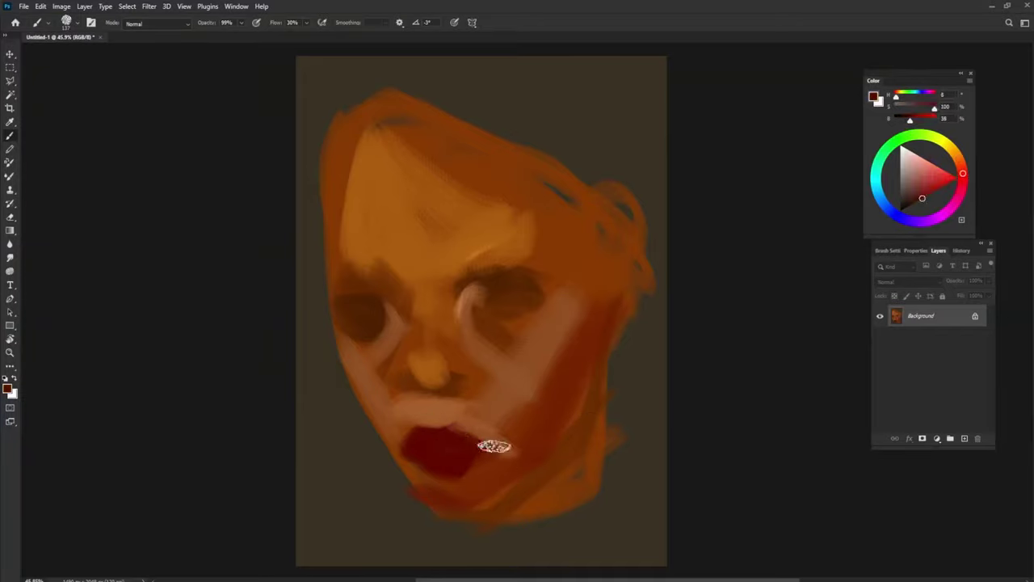
alt+click(407, 452)
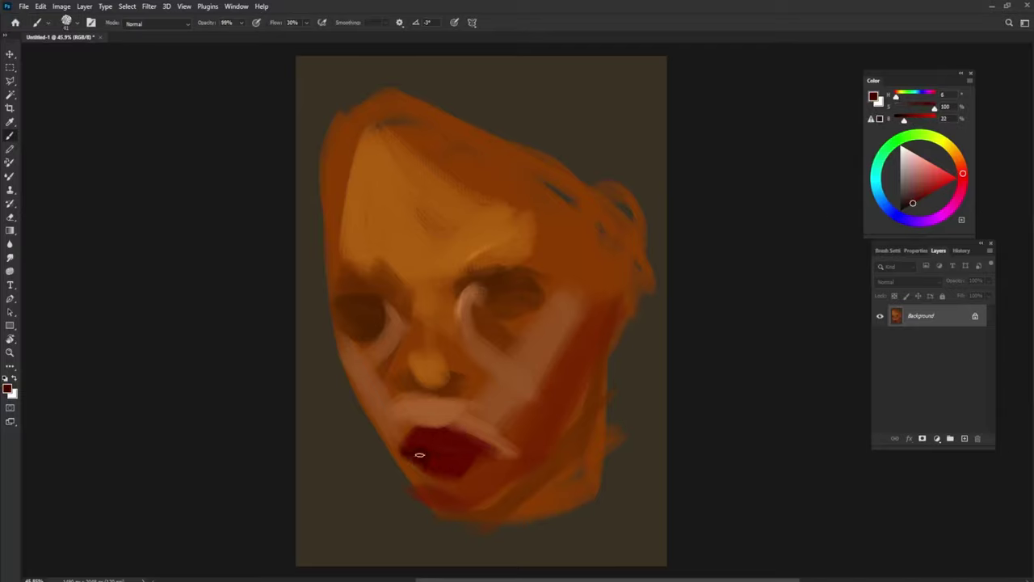
alt+right_click(466, 451)
alt+shift+right_click(422, 458)
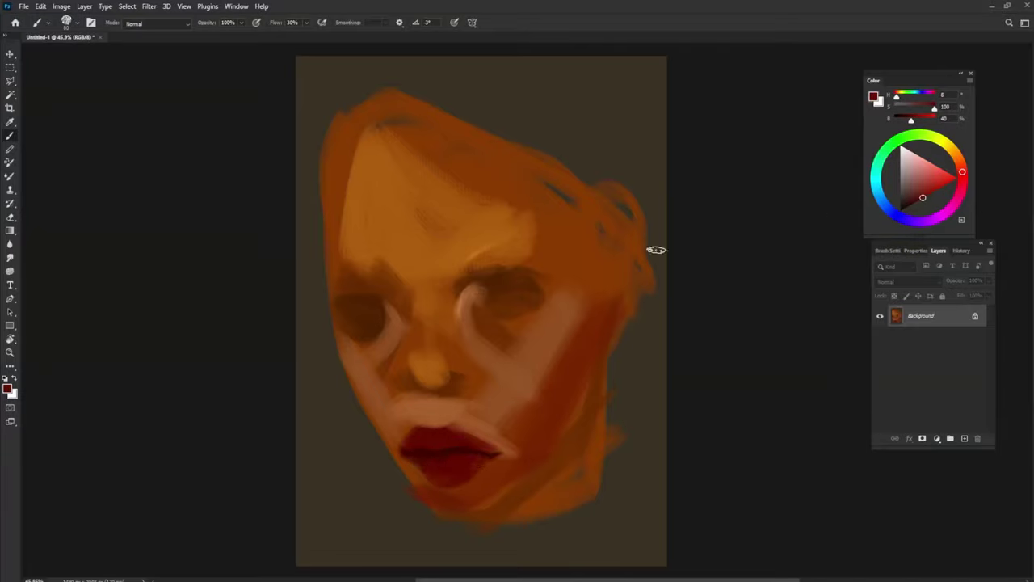
alt+right_click(440, 459)
drag(440, 459, 438, 461)
- Shade the nose underside and nostrils with sampled dark browns, and extend a shadow up the left side of the bridge
alt+click(393, 378)
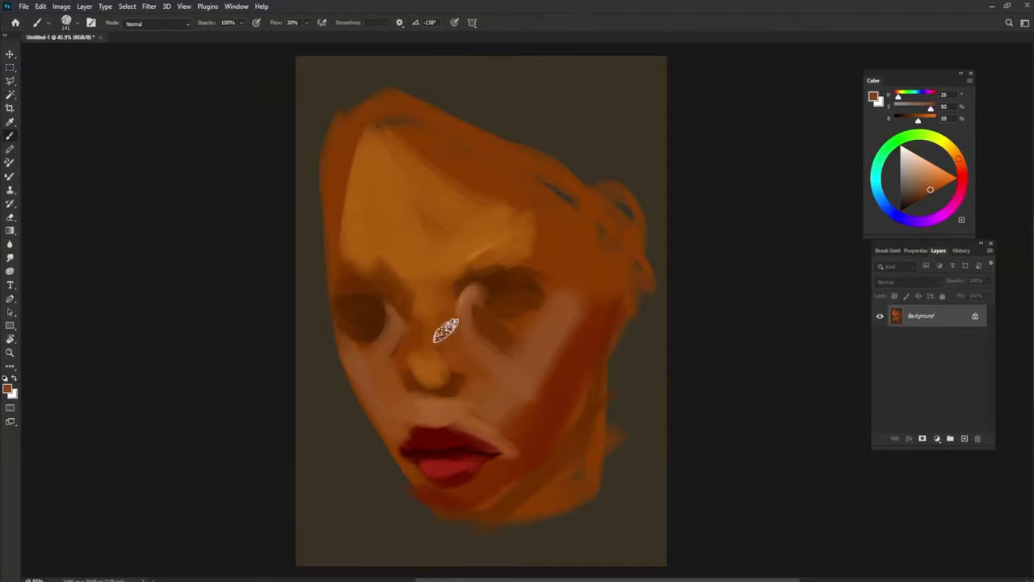
alt+click(634, 284)
alt+right_click(429, 397)
mouse_move(429, 396)
mouse_down()
mouse_move(429, 388)
mouse_move(413, 395)
mouse_move(421, 425)
mouse_up()
alt+right_click(438, 393)
alt+click(426, 397)
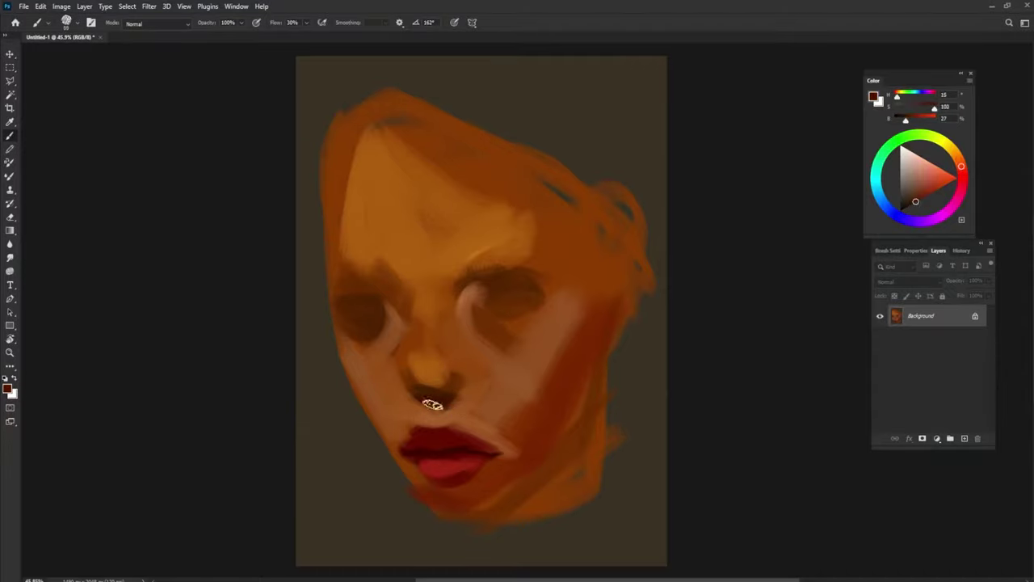
alt+click(461, 386)
alt+click(422, 377)
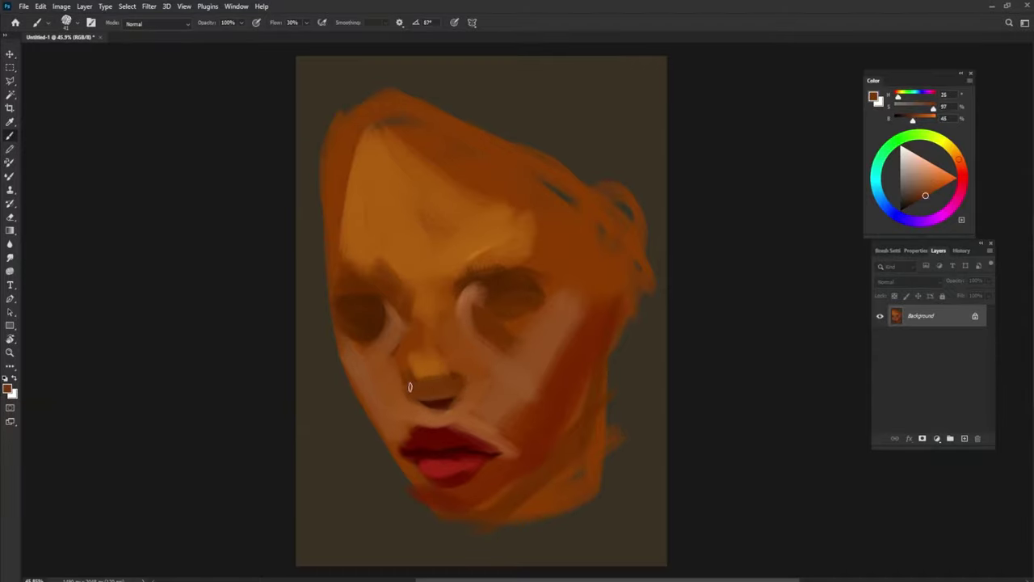
drag(394, 307, 404, 319)
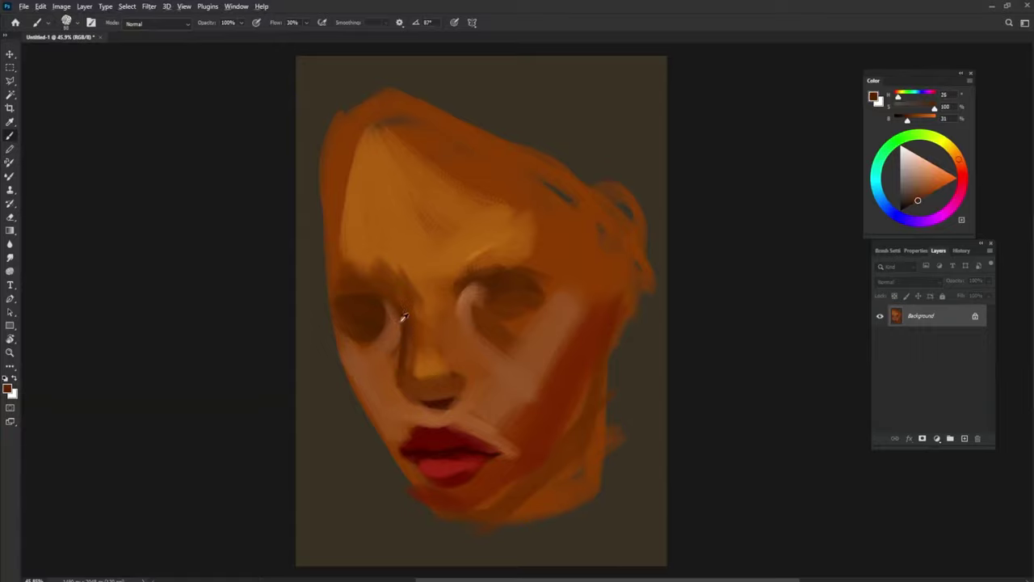
- Paint dark brown eyelid lines in both sockets and block in the two eyebrows
alt+click(371, 318)
alt+click(374, 323)
drag(531, 301, 486, 300)
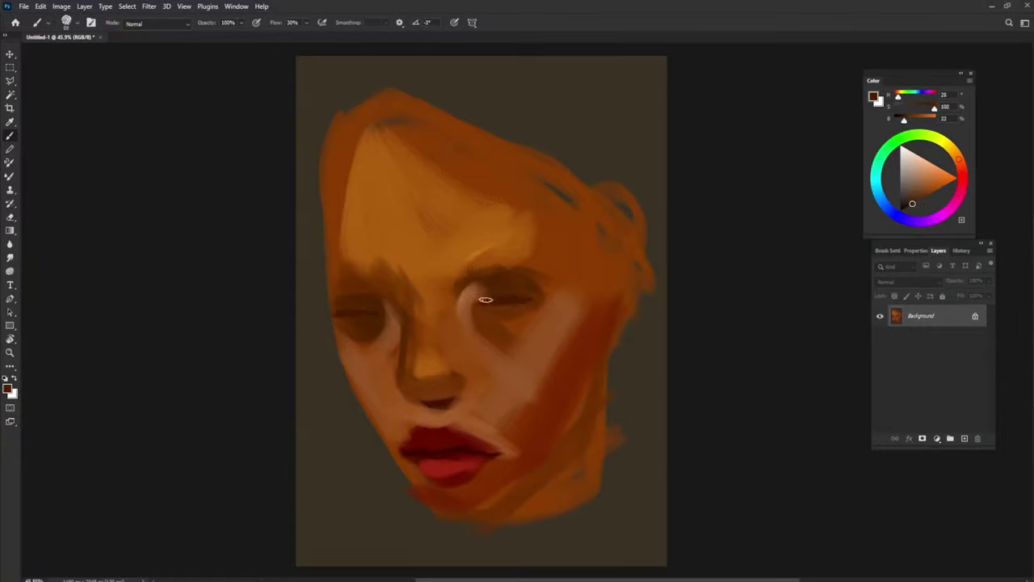
alt+click(348, 307)
alt+right_click(492, 339)
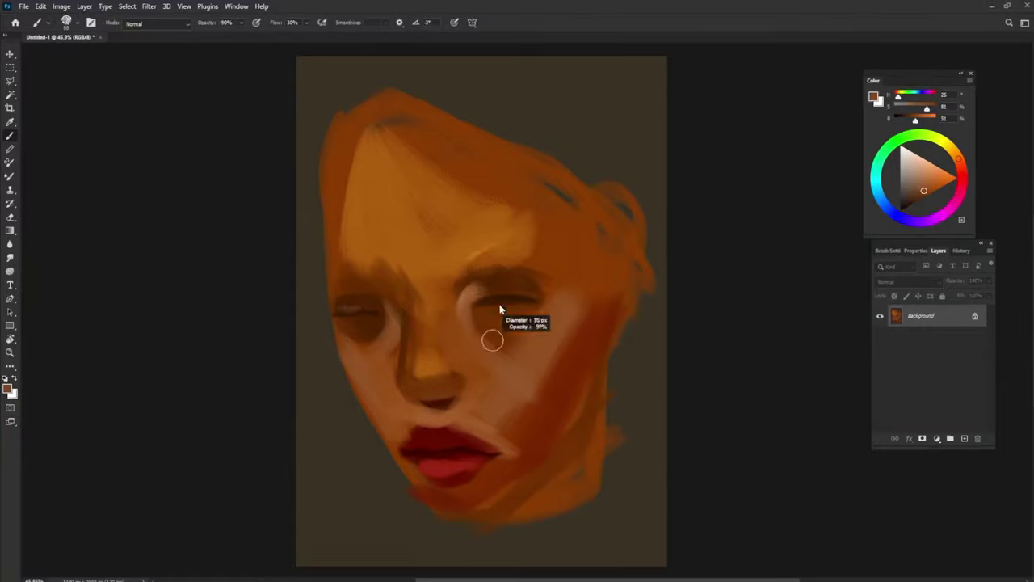
drag(381, 291, 344, 289)
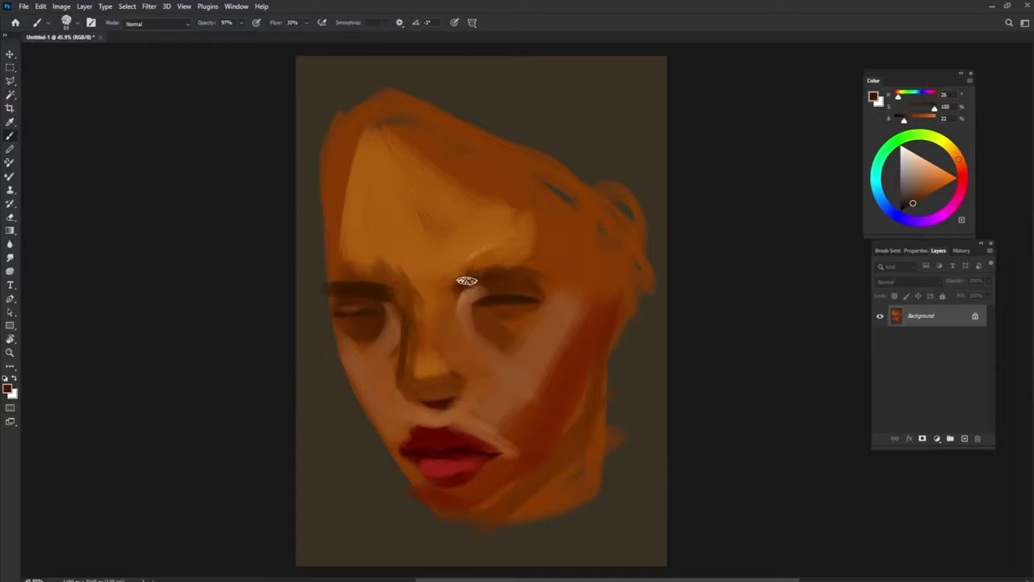
drag(467, 280, 537, 274)
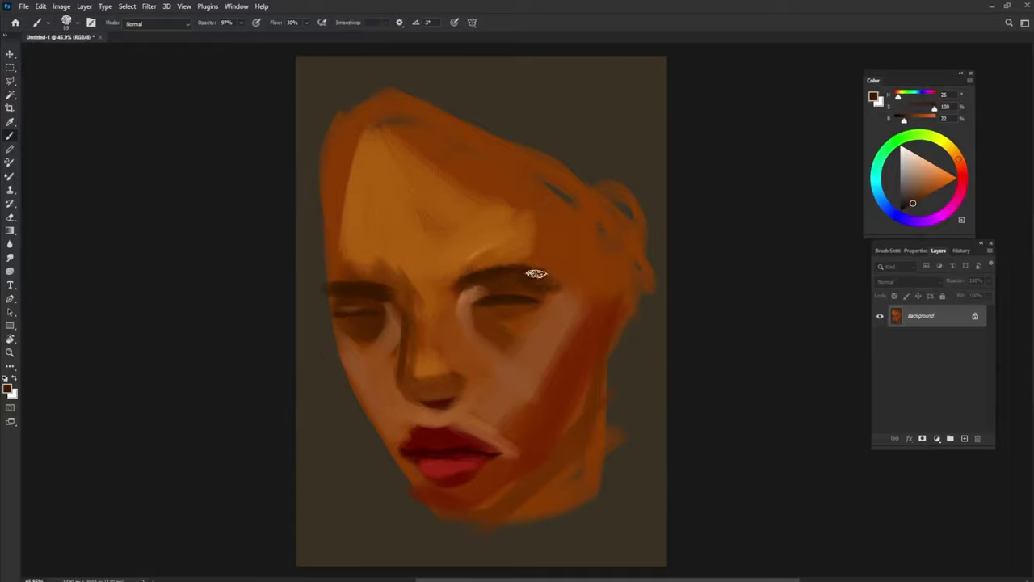
- Reshape the nostrils and right nose wing with dark brown, and add a light patch above the upper lip's centre
alt+click(437, 396)
mouse_move(437, 398)
mouse_down()
mouse_move(417, 399)
mouse_move(459, 396)
mouse_move(417, 403)
mouse_up()
alt+click(440, 398)
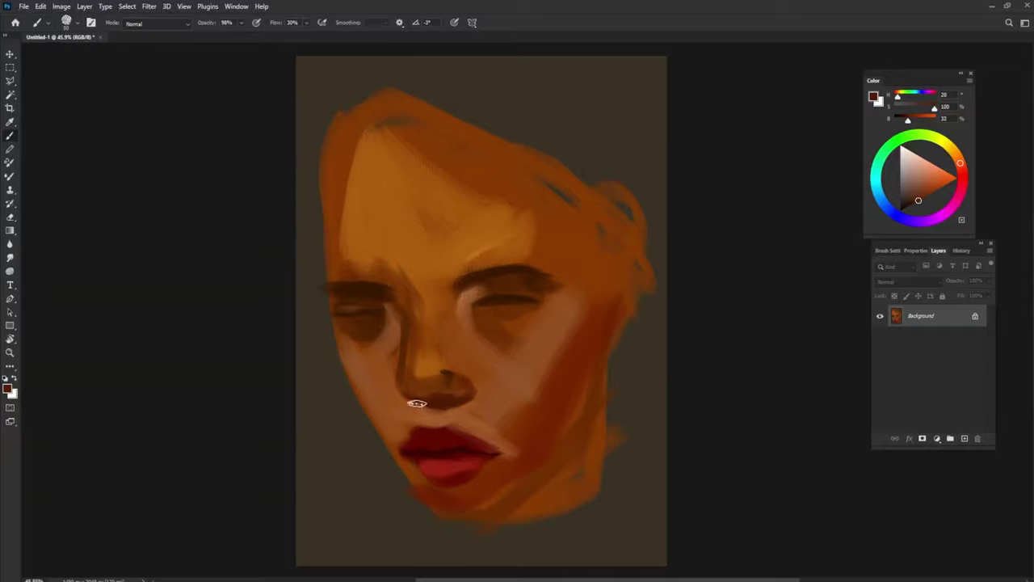
alt+click(401, 437)
alt+click(444, 402)
alt+click(446, 417)
drag(426, 423, 446, 418)
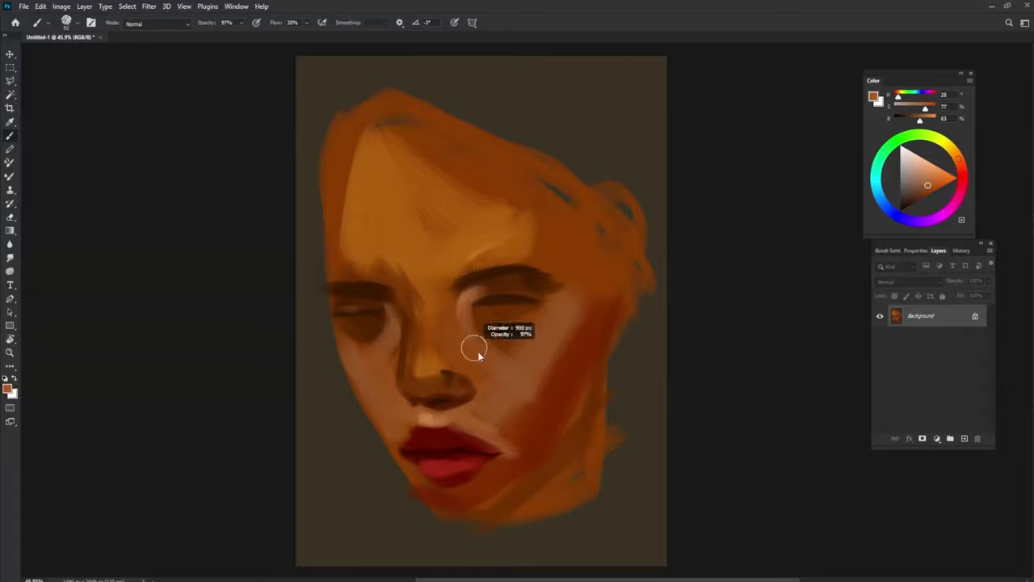
- Shade the right eye's inner corner and paint lighter brown eyeball shapes in both sockets at 100% opacity
alt+click(481, 285)
alt+click(380, 318)
key(0)
mouse_move(377, 323)
mouse_down()
mouse_move(363, 326)
mouse_move(390, 326)
mouse_up()
drag(497, 306, 525, 301)
- Paint a thin light orange rim along the face's left contour, from the forehead down to the chin
alt+click(495, 429)
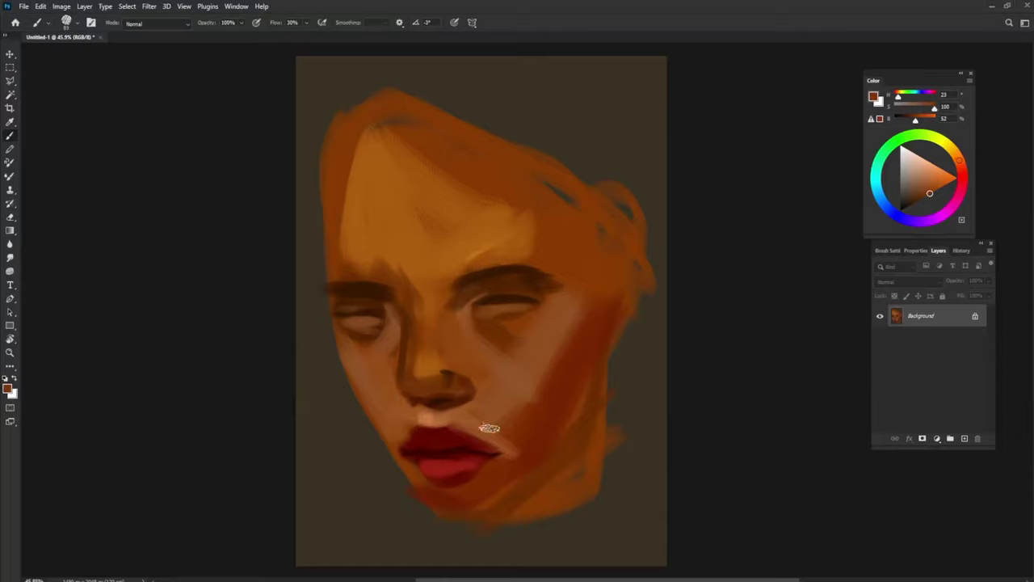
alt+click(430, 369)
mouse_move(331, 301)
mouse_down()
mouse_move(348, 392)
mouse_move(367, 416)
mouse_move(342, 369)
mouse_move(436, 503)
mouse_move(426, 504)
mouse_move(446, 519)
mouse_up()
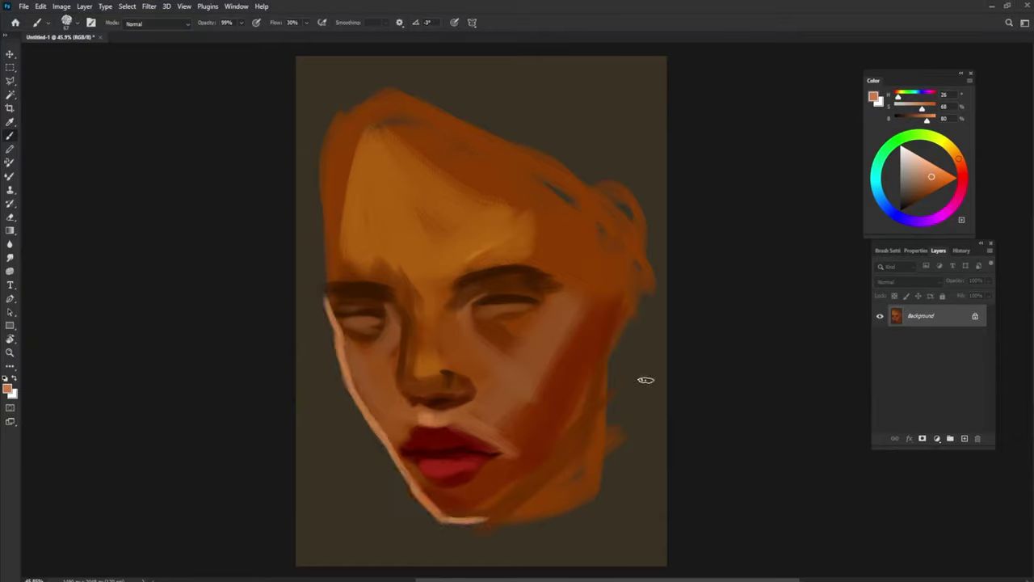
drag(331, 266, 363, 155)
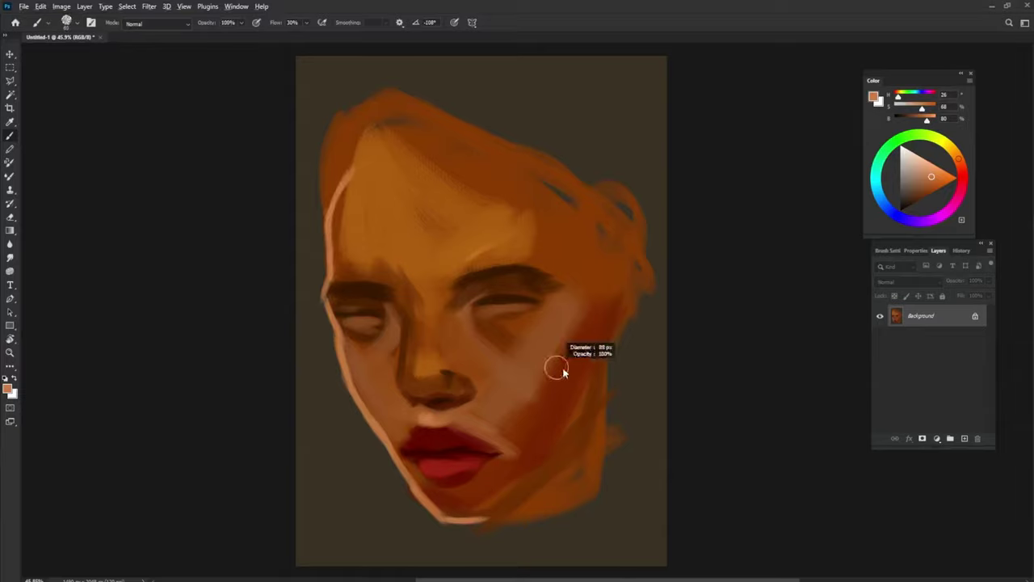
- Lighten the right cheekbone with light orange and tint the areas under both eyes reddish brown
drag(566, 359, 533, 315)
alt+click(519, 425)
key(9)
key(9)
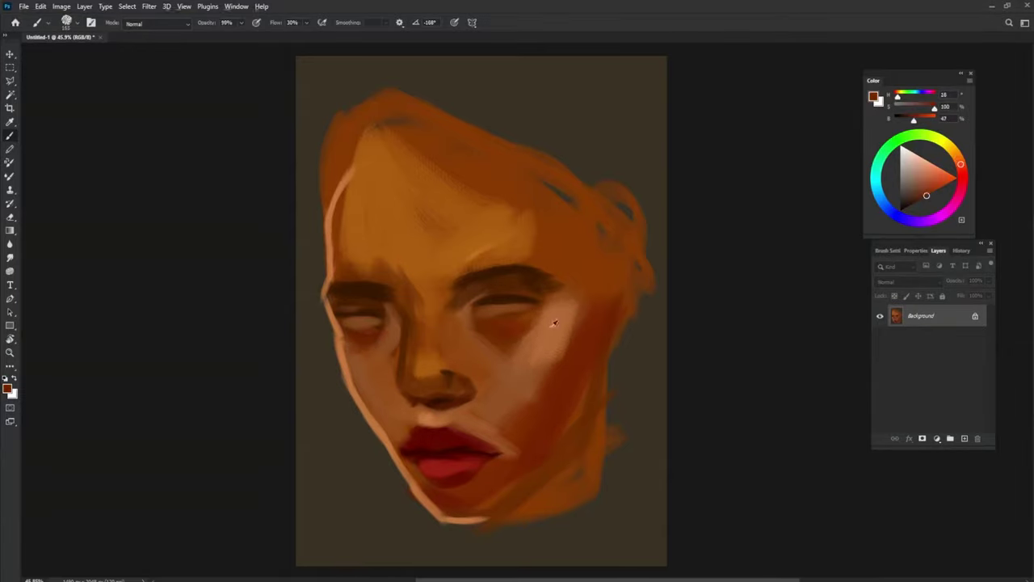
- Add a light orange highlight to the nose tip, and blend sampled skin tones over the left cheek and beside the nose
alt+click(424, 395)
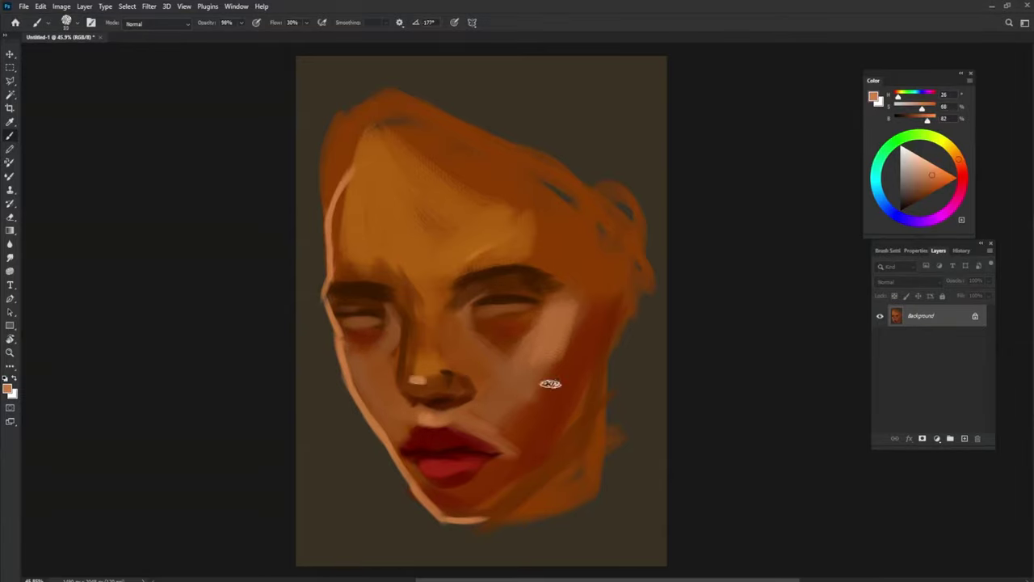
alt+click(405, 410)
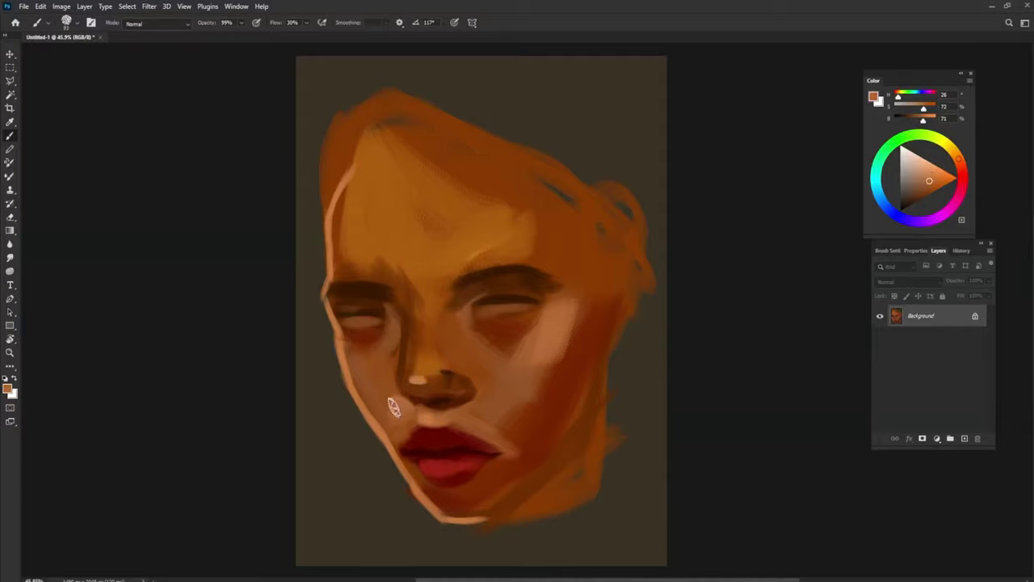
alt+click(393, 407)
alt+click(504, 370)
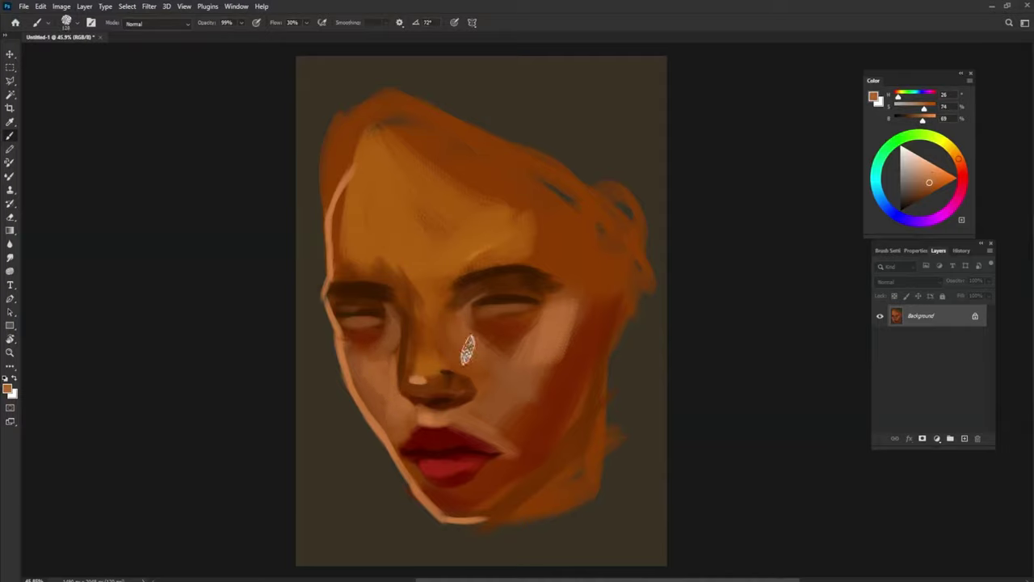
key(9)
key(7)
alt+click(467, 393)
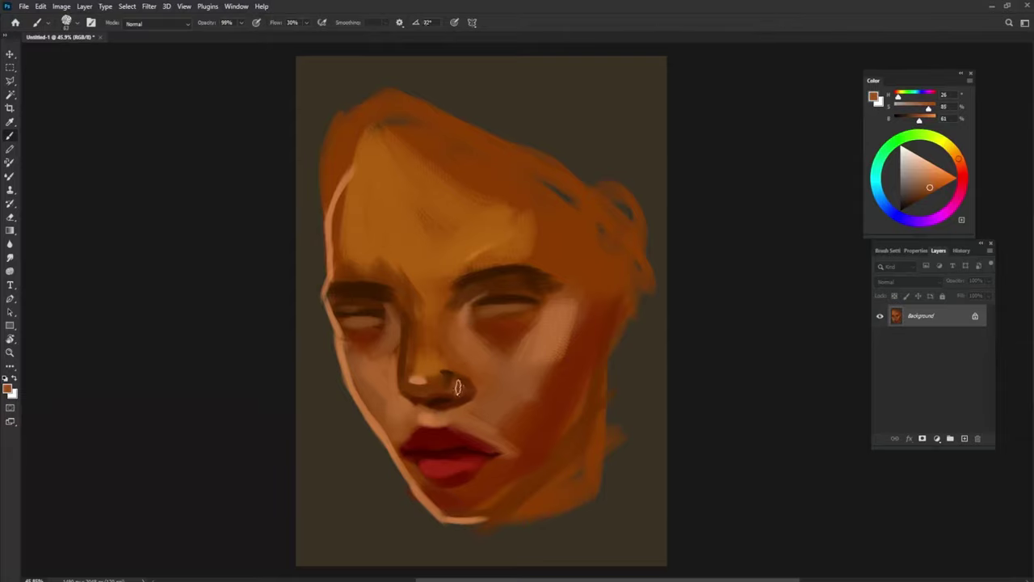
- Refine the upper lip and the parting line between the lips with sampled dark reds
alt+click(421, 452)
key(0)
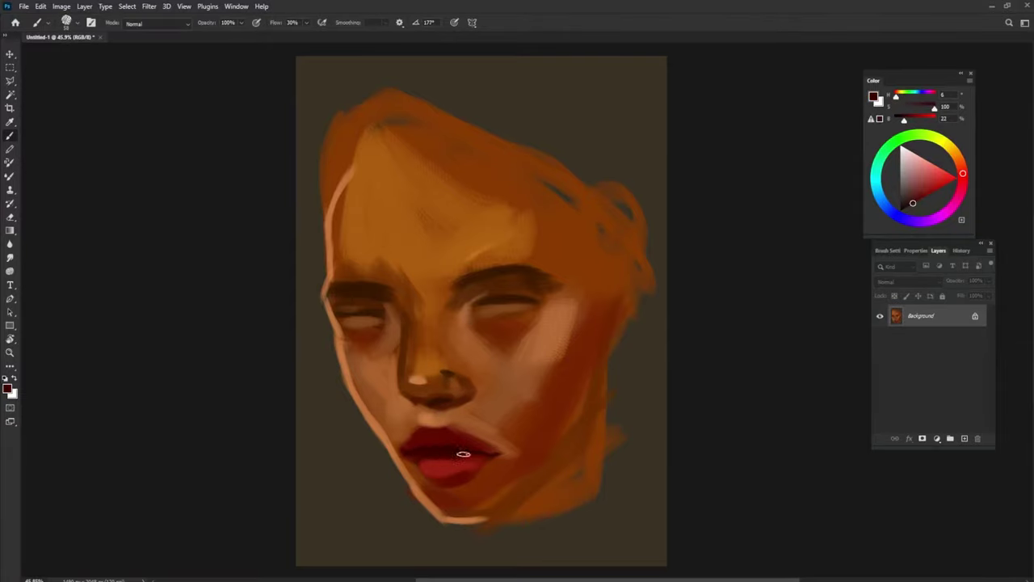
alt+click(463, 453)
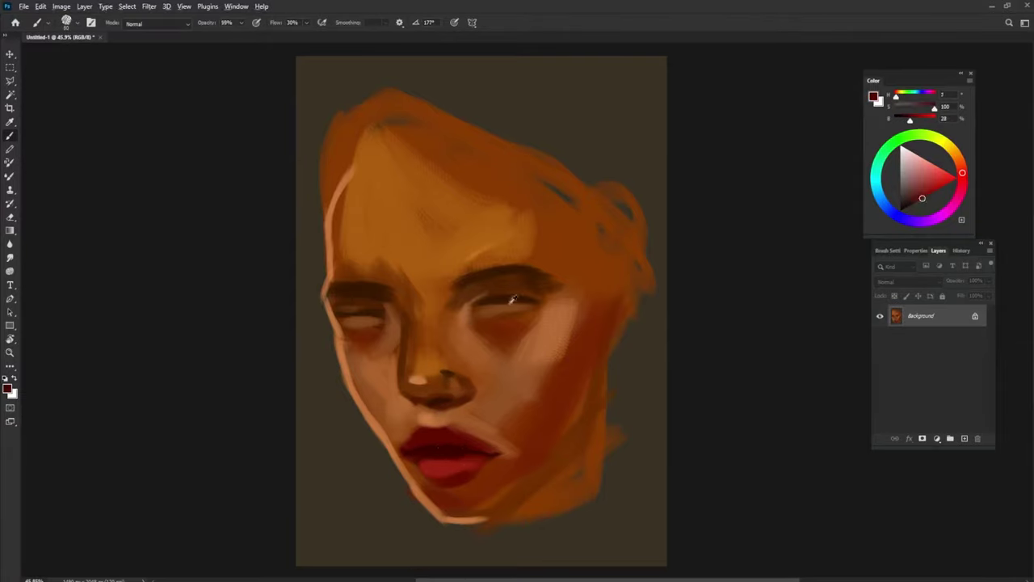
- Deepen the lower lids and upper eyelid creases of both eyes with dark reddish brown
alt+click(471, 317)
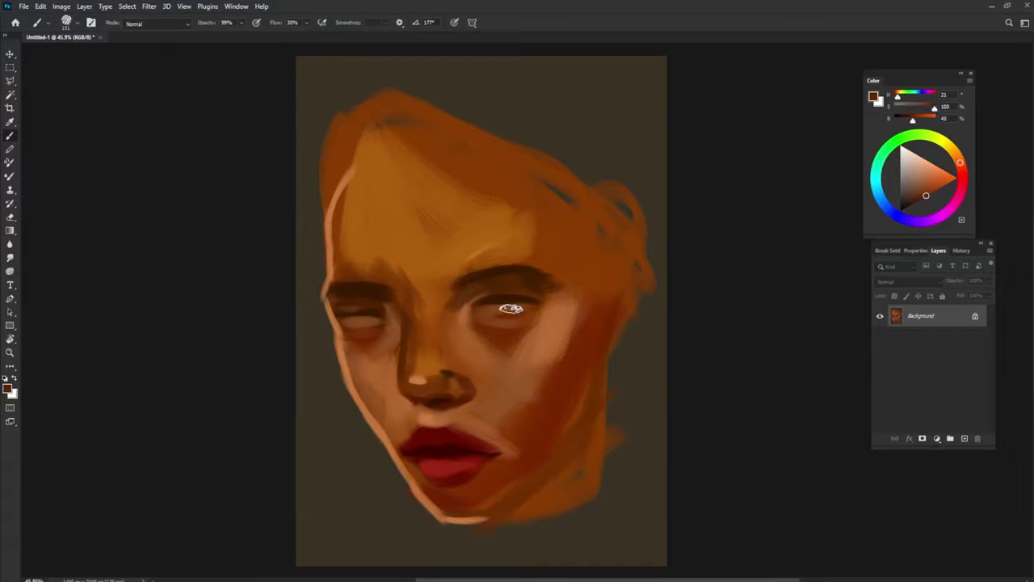
alt+click(511, 308)
key(0)
mouse_move(511, 312)
mouse_down()
mouse_move(485, 332)
mouse_move(524, 319)
mouse_move(517, 331)
mouse_move(541, 320)
mouse_up()
alt+click(531, 295)
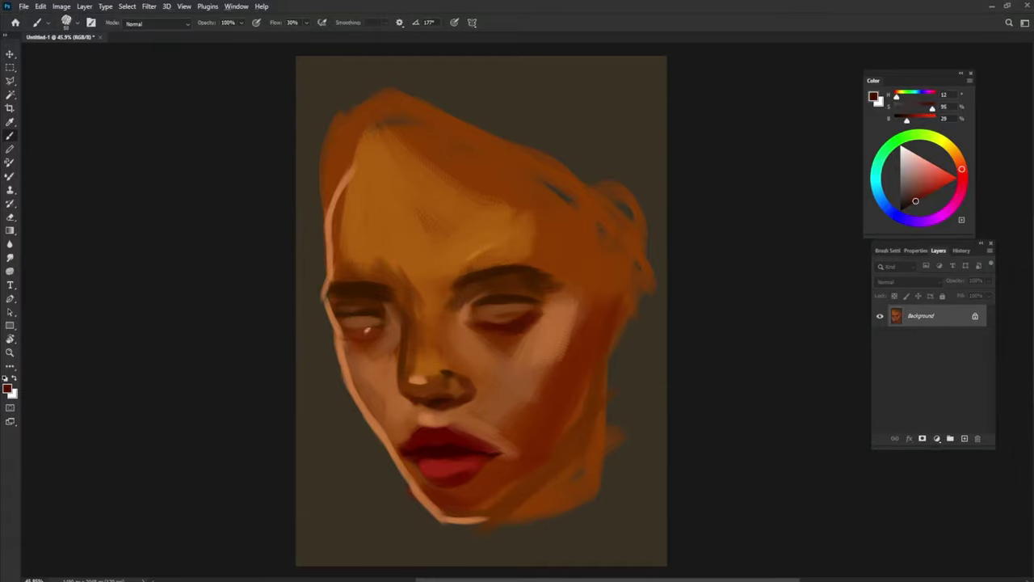
drag(342, 327, 386, 328)
- Refine the face edge beside the left eye and the inner brow ends, and lighten the nose bridge
alt+click(330, 305)
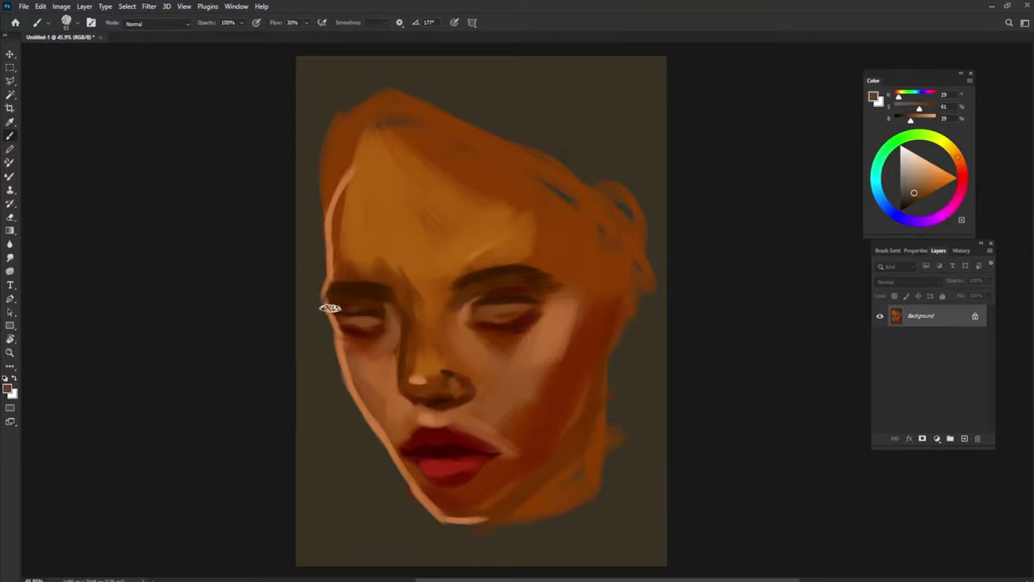
alt+click(325, 328)
alt+click(543, 288)
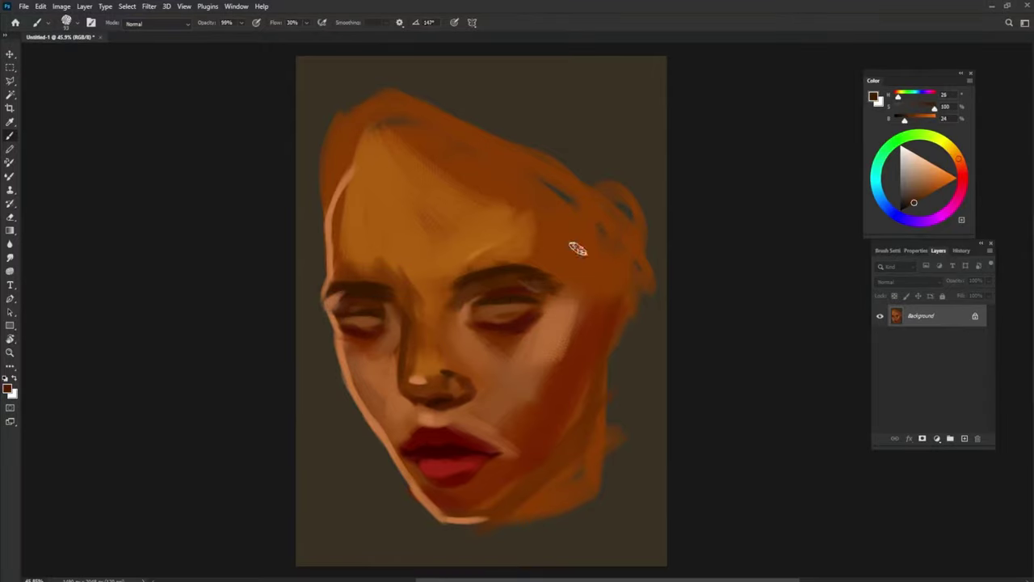
alt+click(420, 311)
drag(422, 311, 415, 368)
- Paint lighter orange-brown under both eyes and around their inner corners with sampled cheek tones
alt+right_click(517, 333)
alt+click(517, 339)
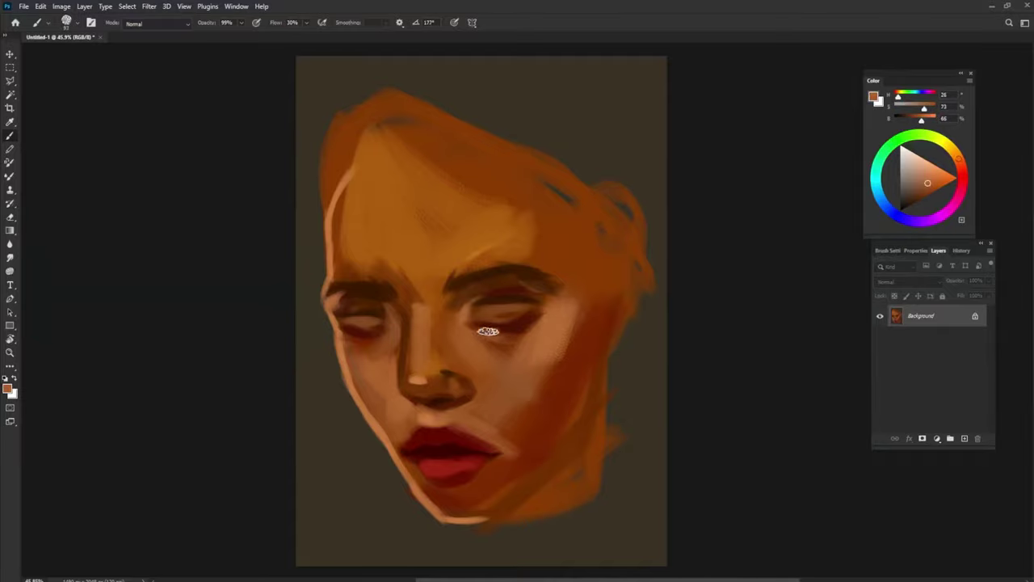
drag(517, 341, 472, 331)
alt+click(532, 363)
alt+click(355, 346)
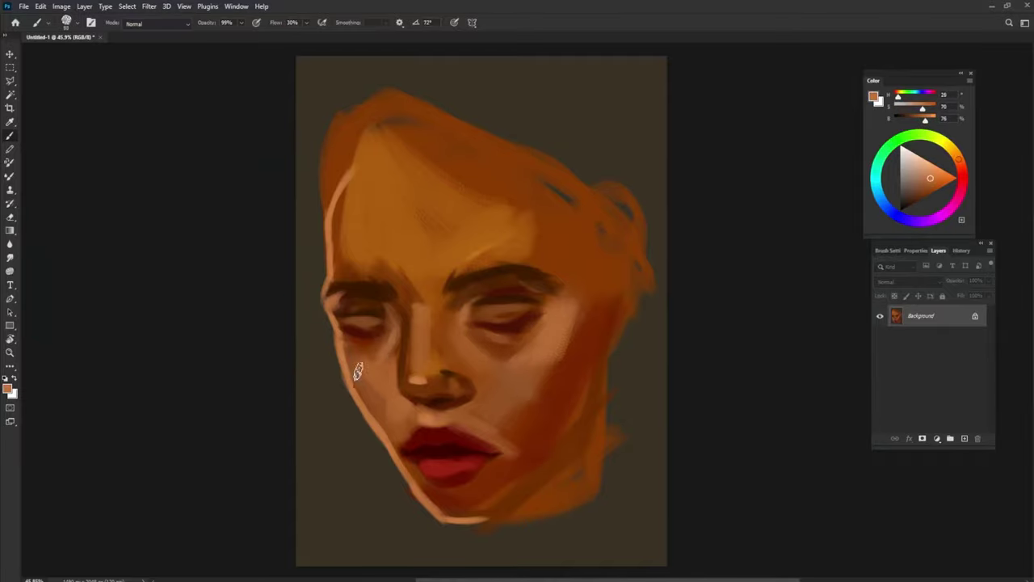
mouse_move(481, 330)
mouse_down()
mouse_move(452, 314)
mouse_move(439, 347)
mouse_up()
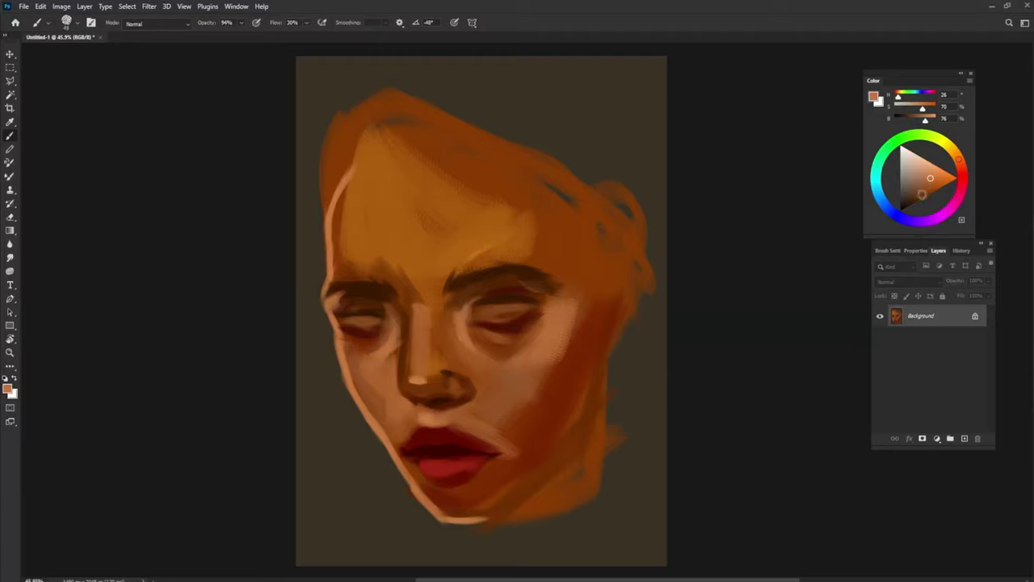
- Define both eyes with near-black lid outlines and outer lashes, plus a thin light brown lower lid edge
alt+click(507, 326)
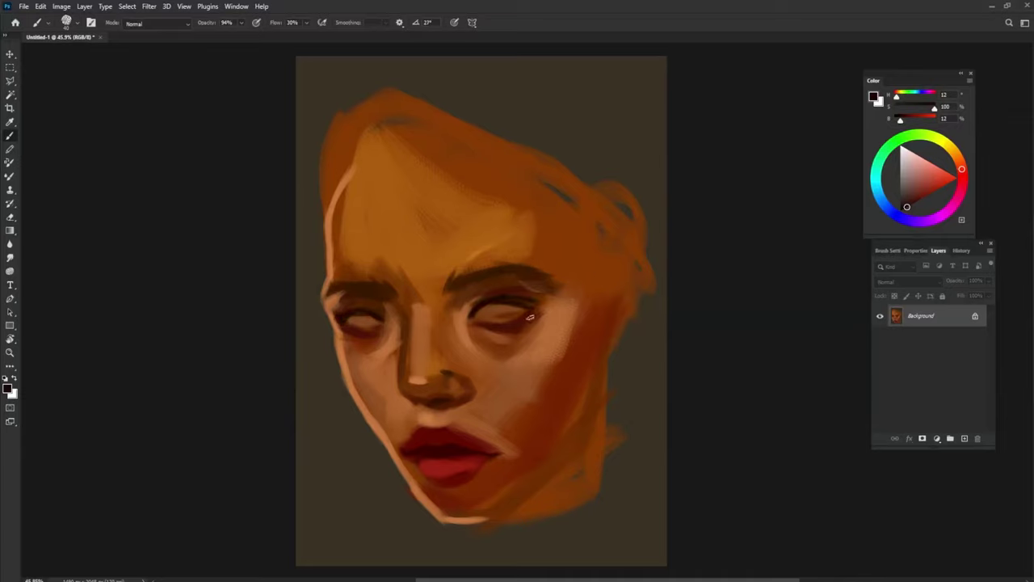
alt+click(539, 344)
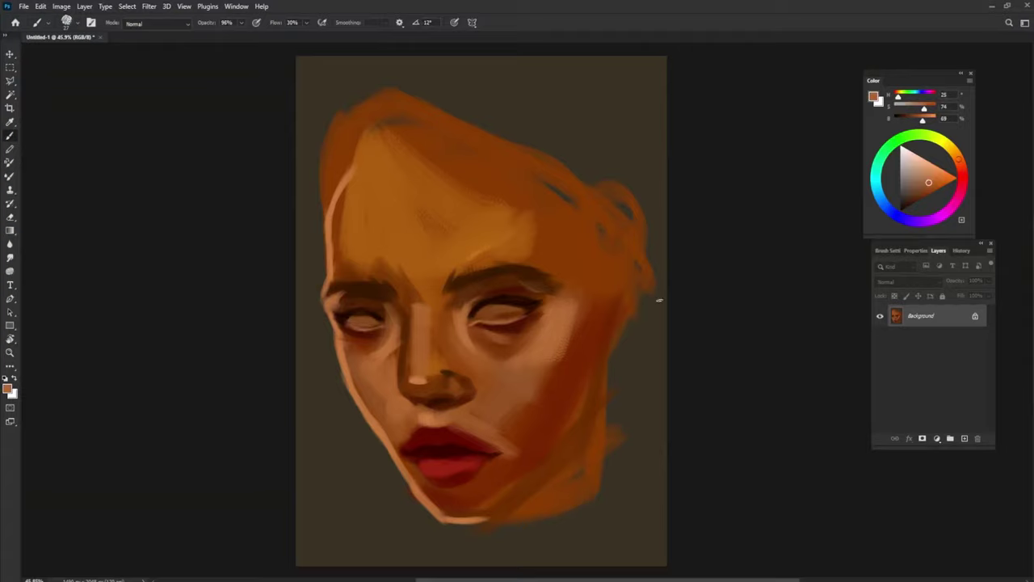
alt+click(517, 327)
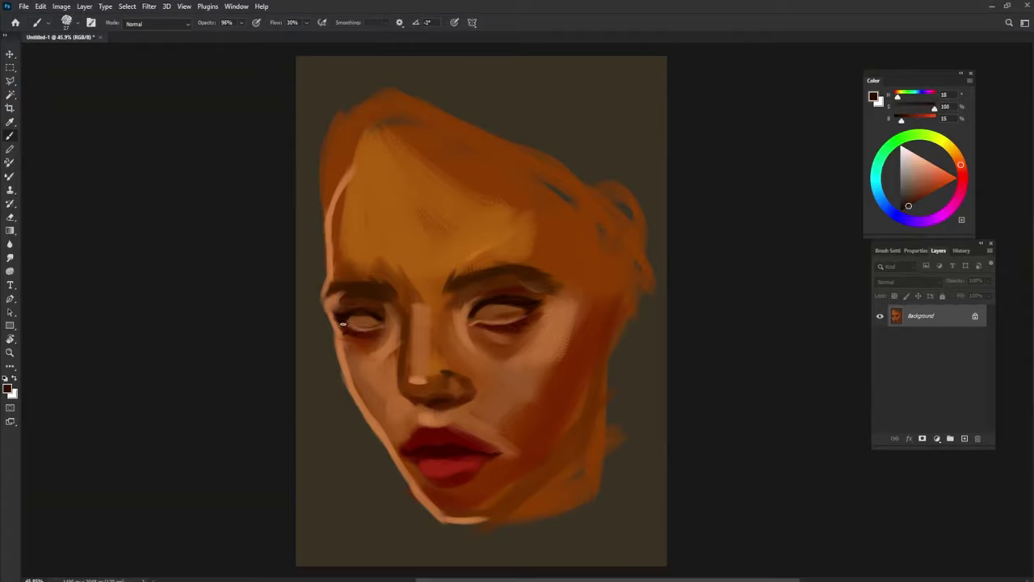
alt+click(531, 298)
alt+click(491, 307)
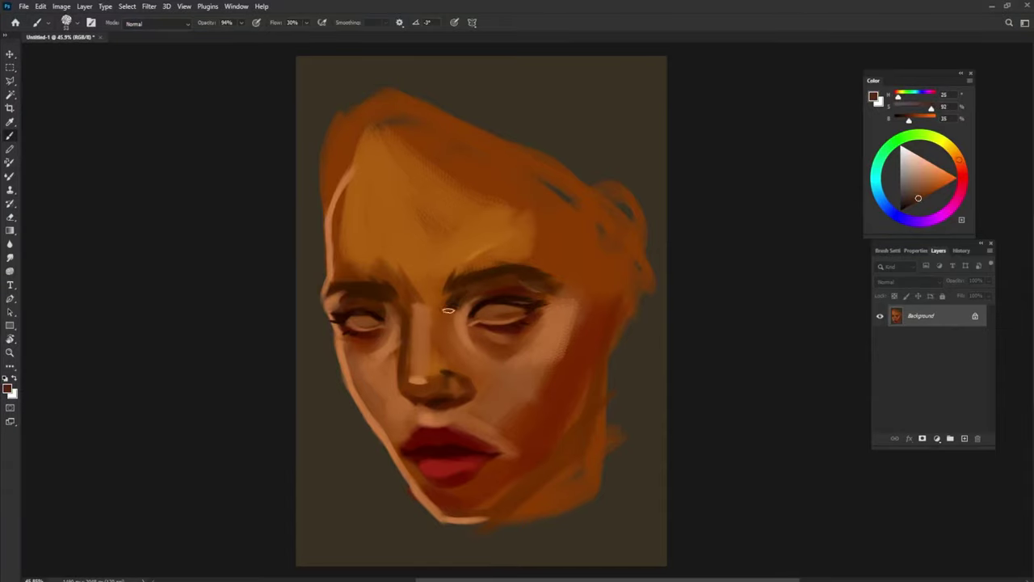
- Lighten the forehead above the left brow with a muted pinkish-brown skin tone based on sampled forehead colours
alt+click(506, 247)
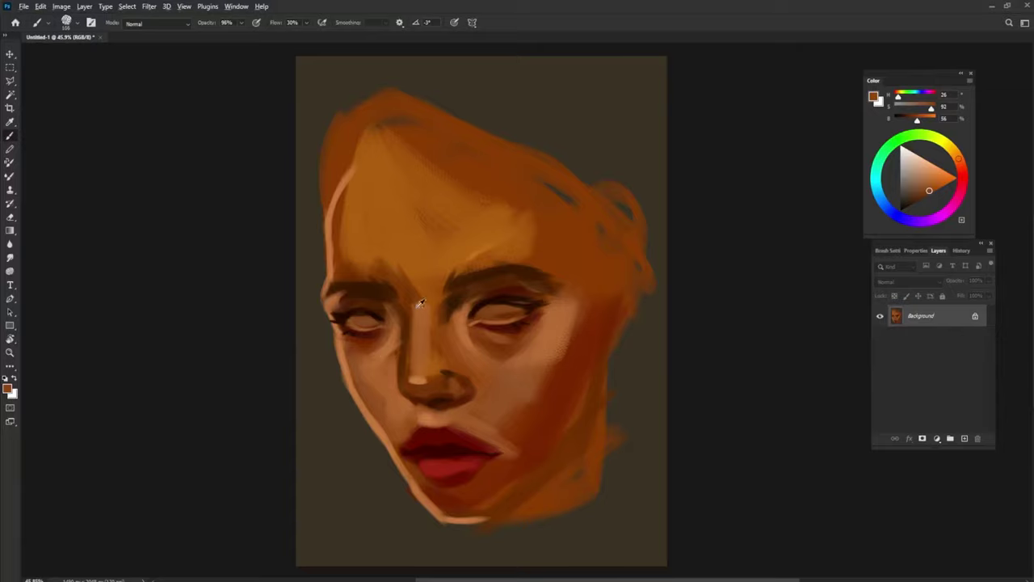
alt+click(392, 242)
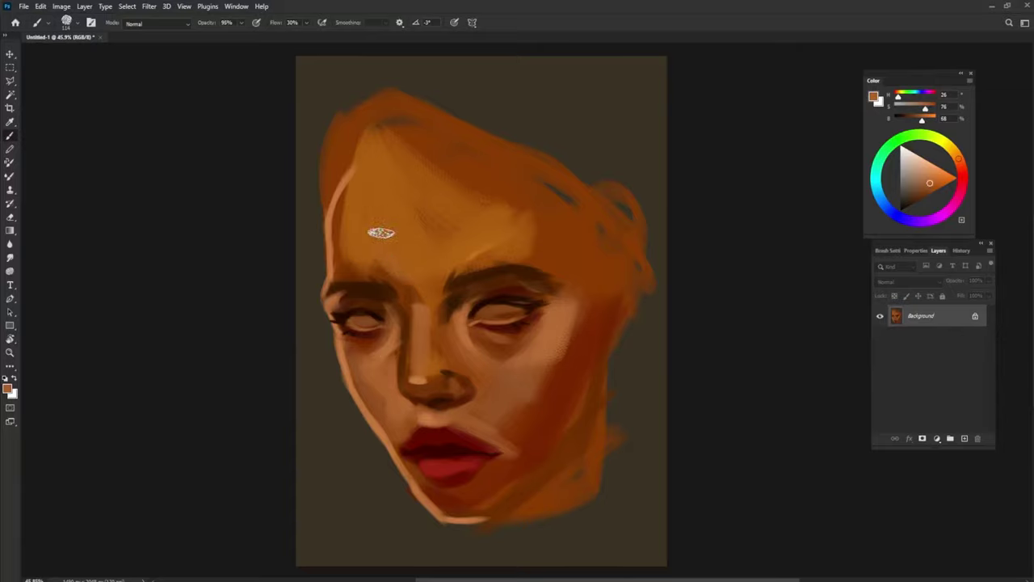
alt+click(387, 278)
- Refine the lips with pale pink highlights on the lower lip, a muted tone in the mouth opening and darker lip edges
alt+click(454, 450)
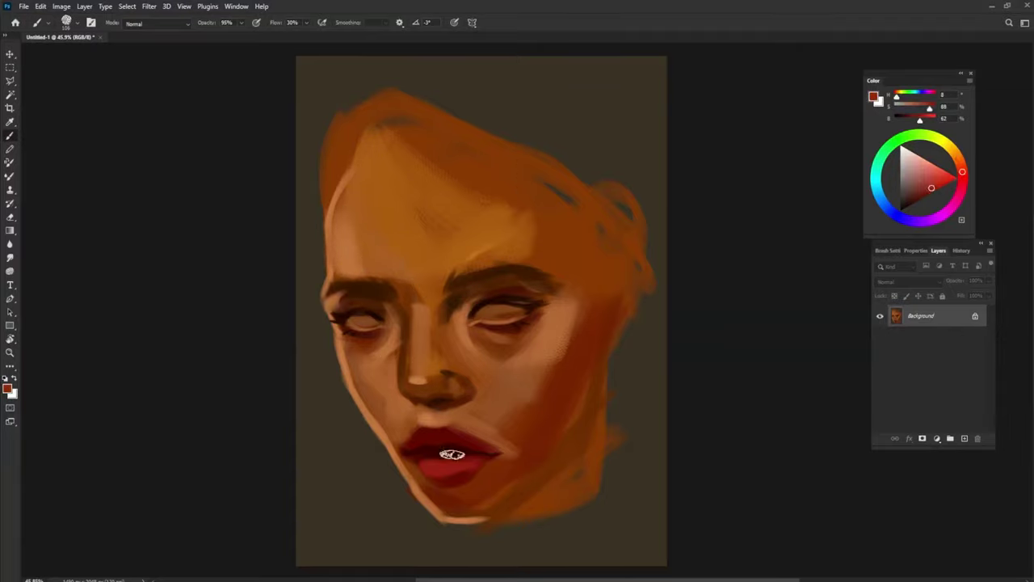
alt+click(524, 365)
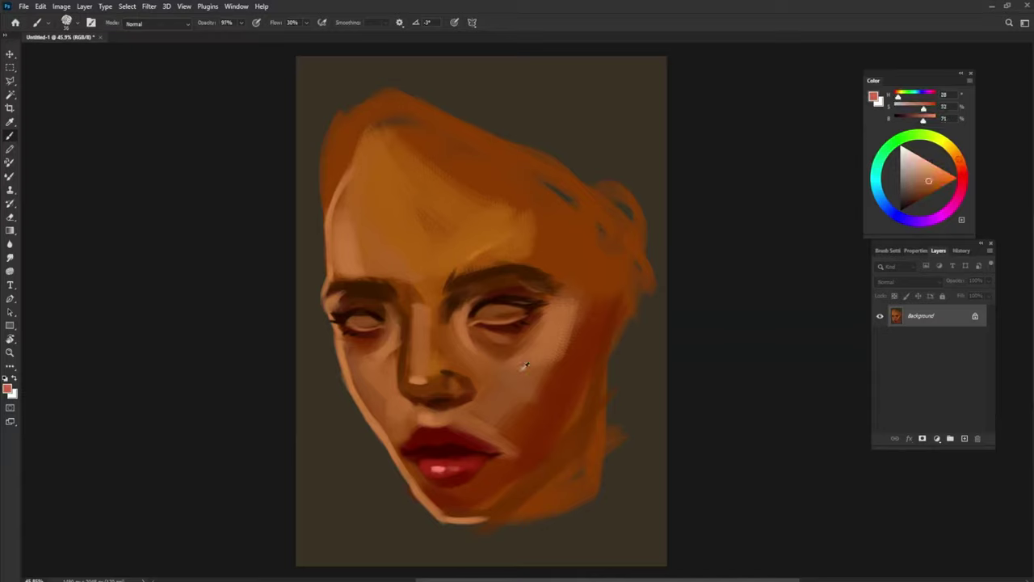
alt+click(443, 449)
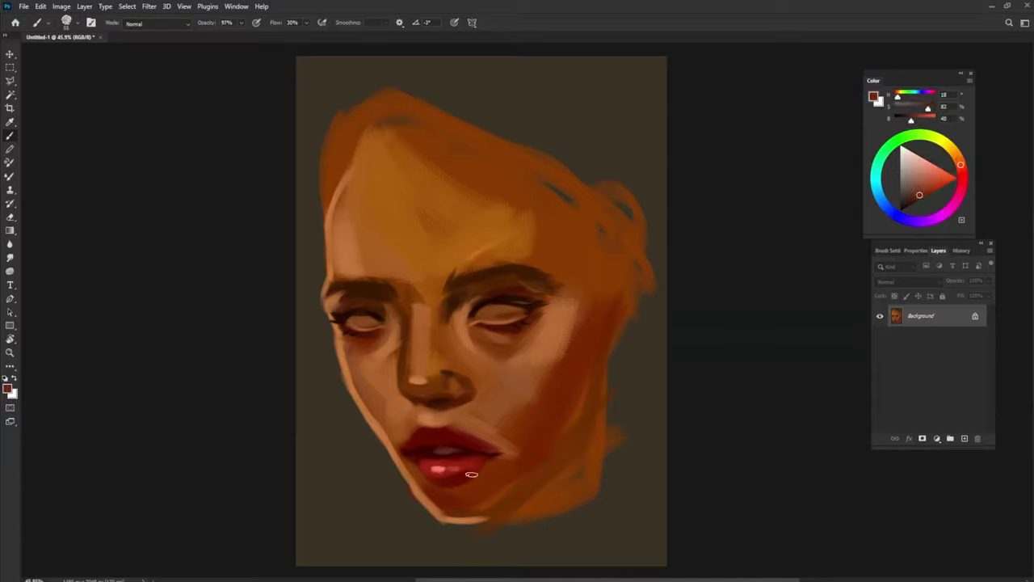
click(915, 201)
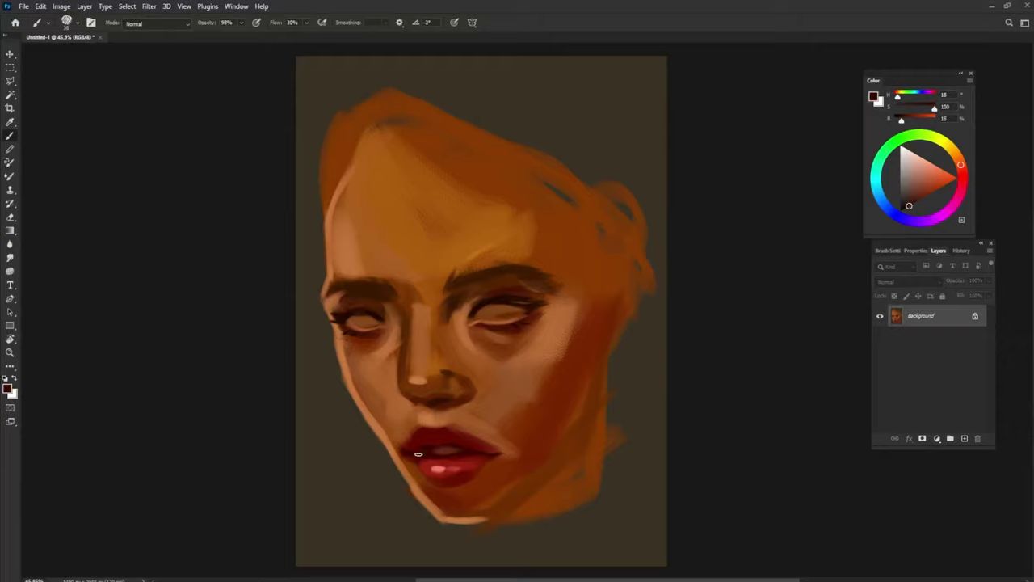
alt+click(429, 477)
alt+click(431, 485)
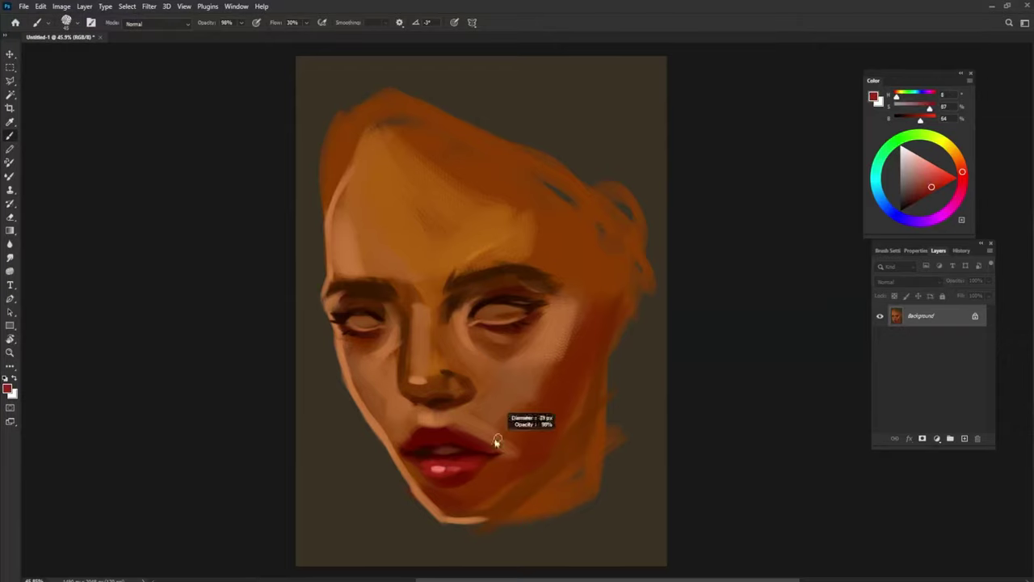
- Paint light peach-brown on the chin and beside the right mouth corner, blending with sampled skin tones
alt+click(501, 429)
alt+click(483, 483)
alt+click(453, 499)
mouse_move(469, 496)
mouse_down()
mouse_move(445, 512)
mouse_move(469, 494)
mouse_up()
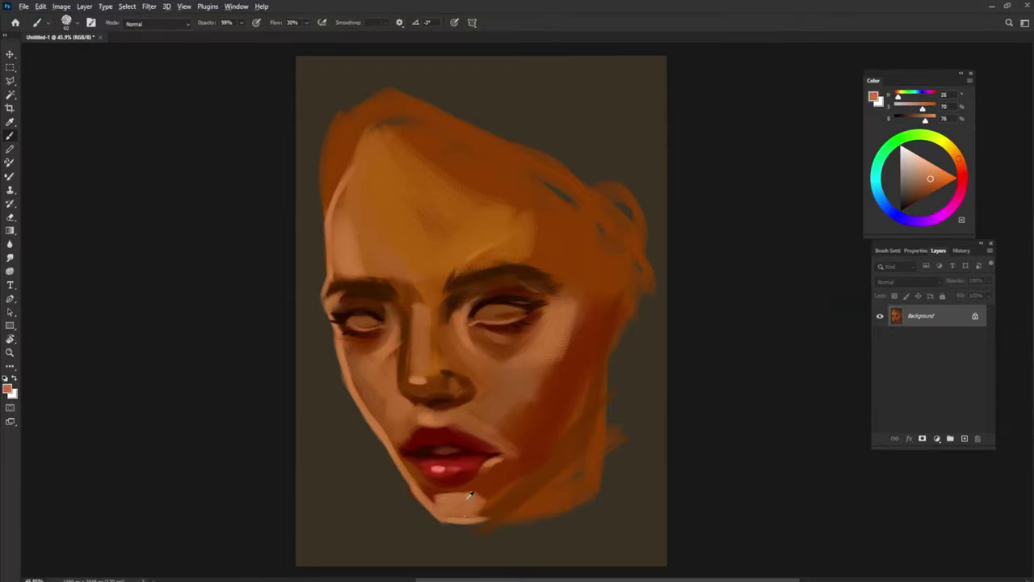
alt+click(517, 455)
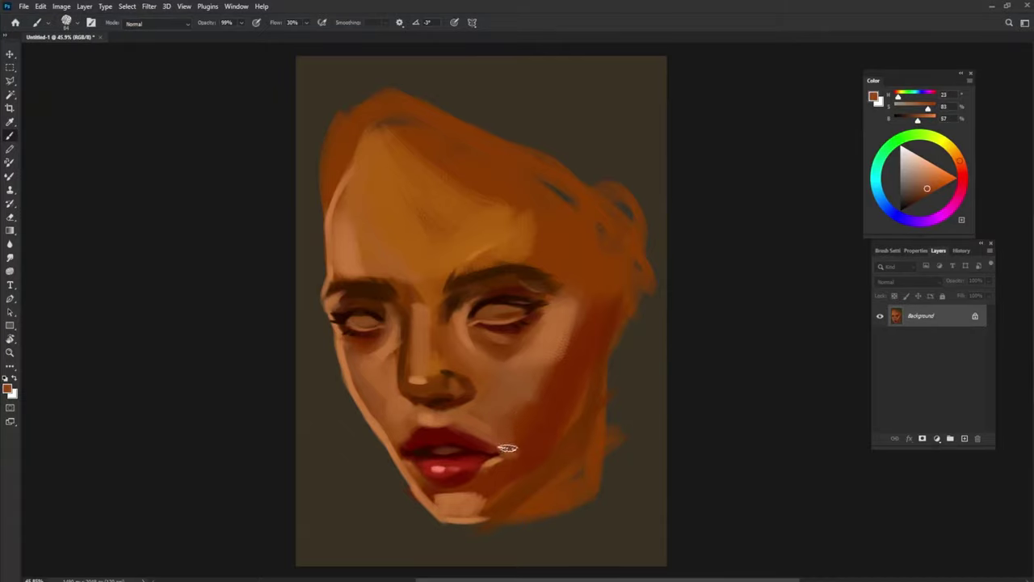
- Blend the right cheek, lighten the temple beside the brow, and draw a thin light contour along the right jawline
alt+click(404, 413)
alt+click(363, 401)
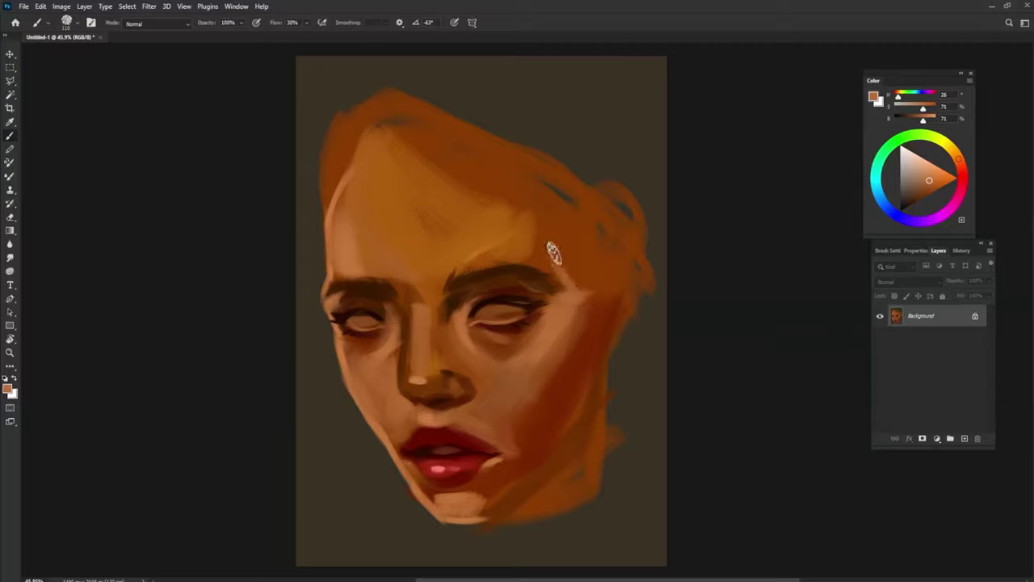
alt+click(520, 424)
alt+click(520, 423)
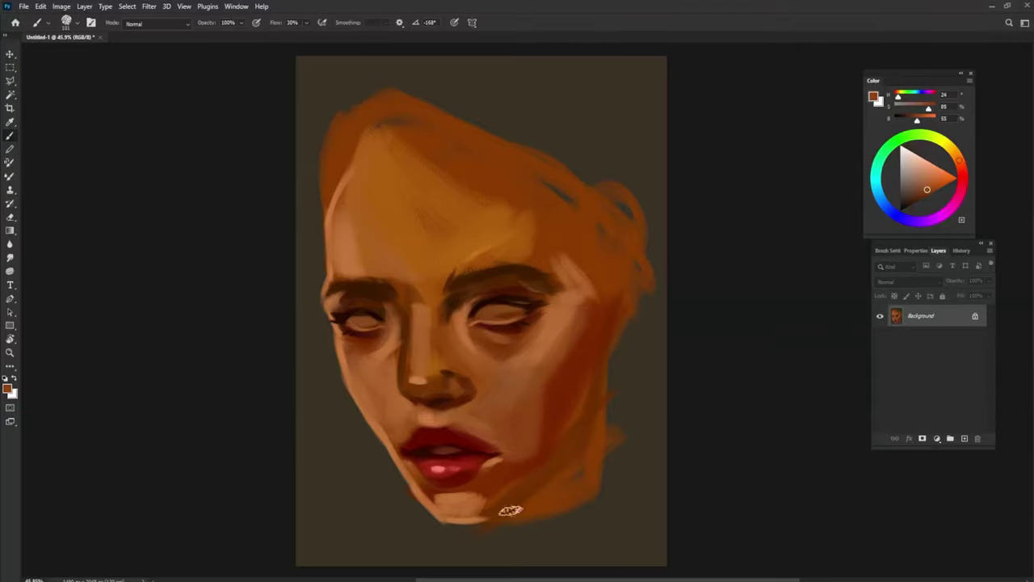
alt+click(502, 514)
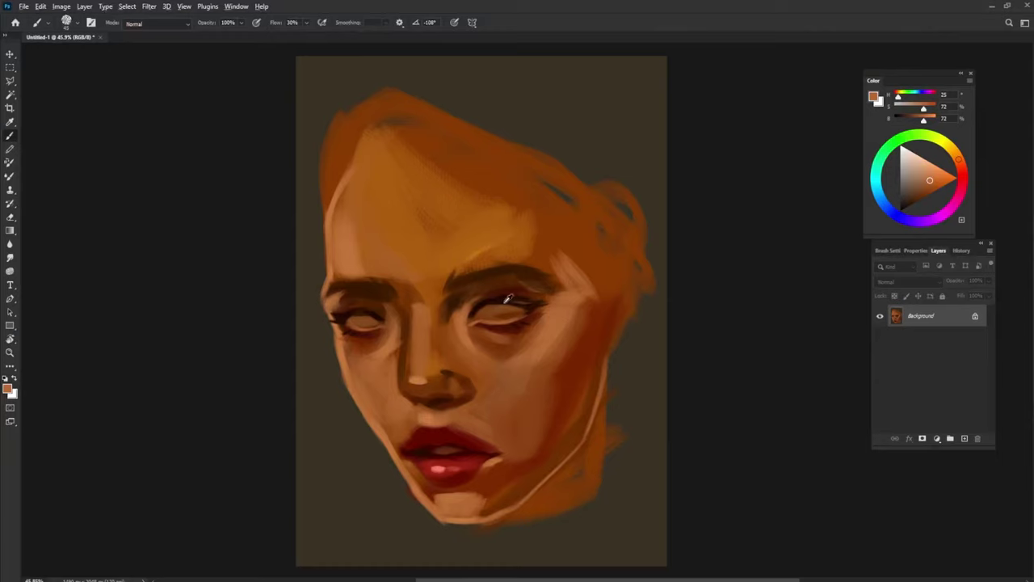
- Paint green irises in both eyes and shade them with dark brown pupils and upper edges
alt+click(346, 464)
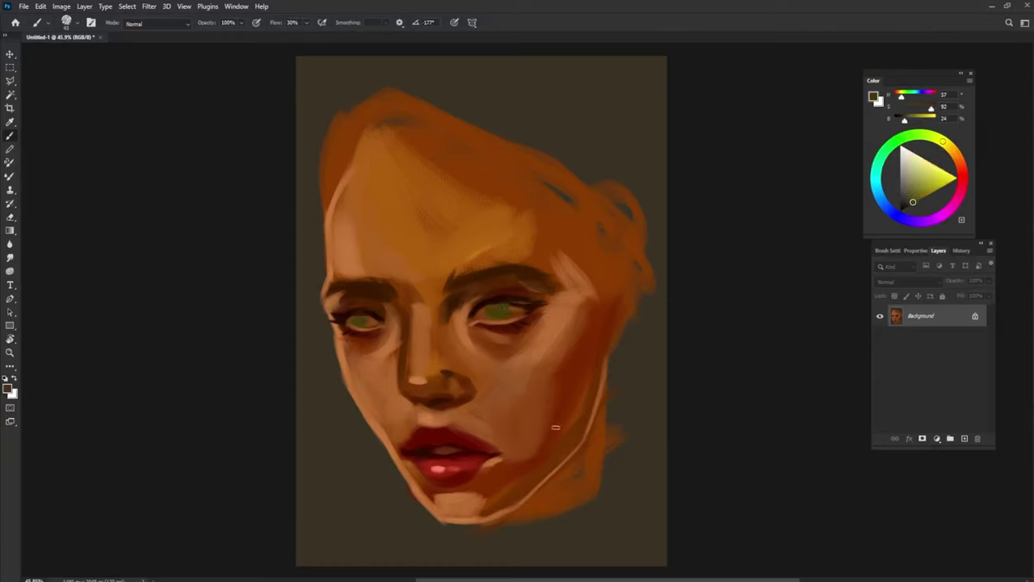
alt+click(489, 307)
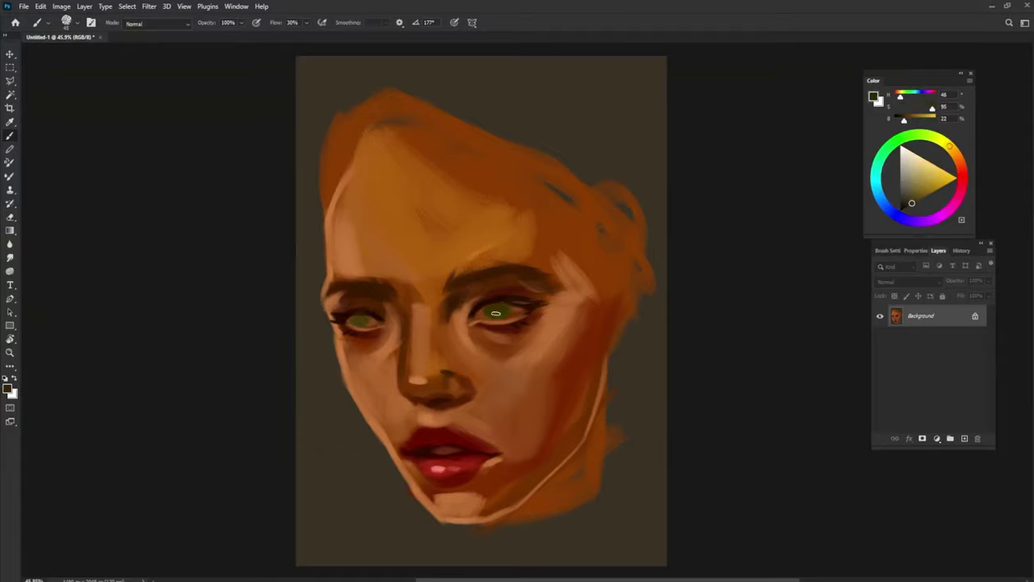
alt+click(489, 315)
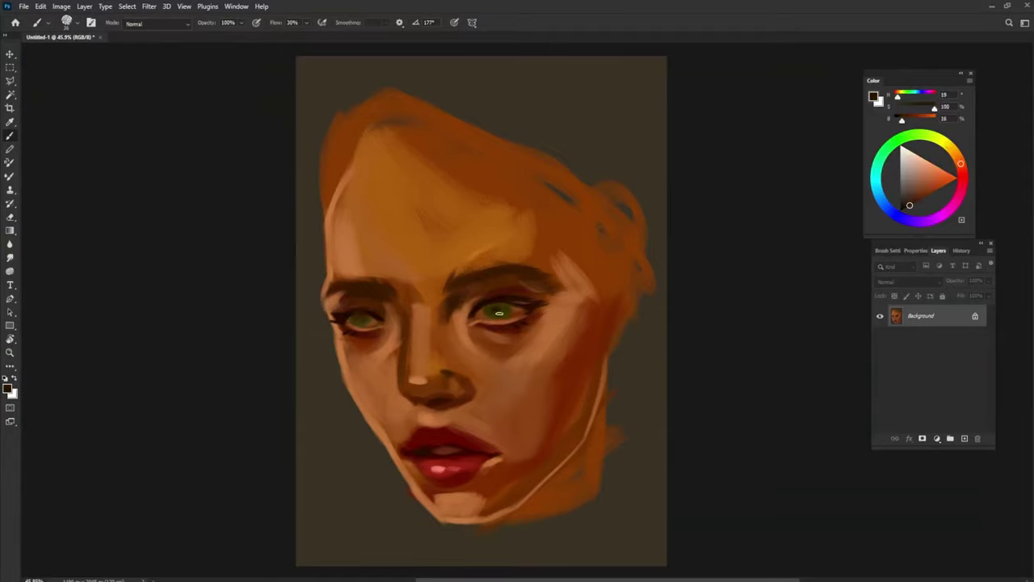
alt+click(363, 319)
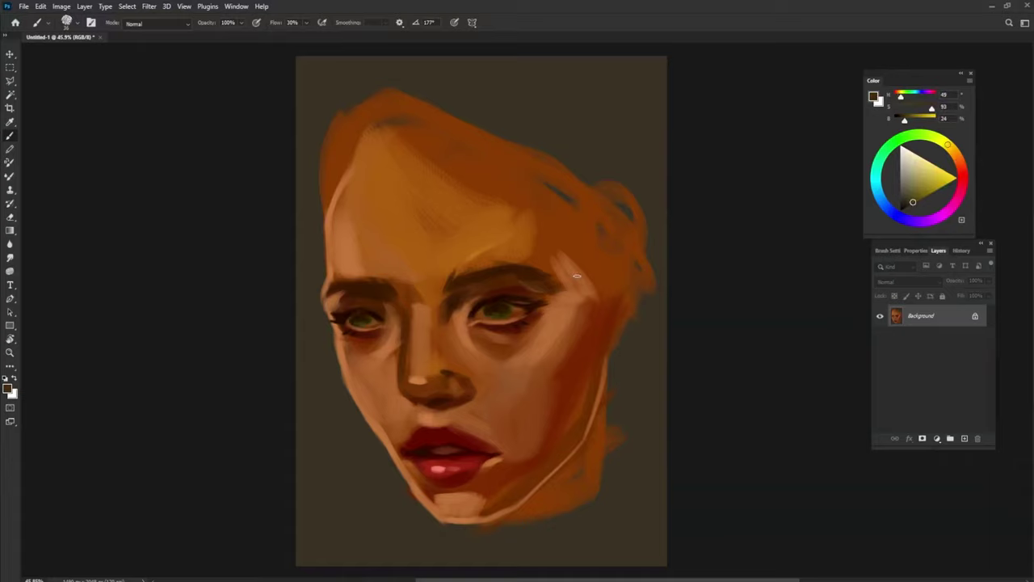
- Add small pale yellow catchlights to both irises and light peach touches to the eye whites
alt+click(490, 310)
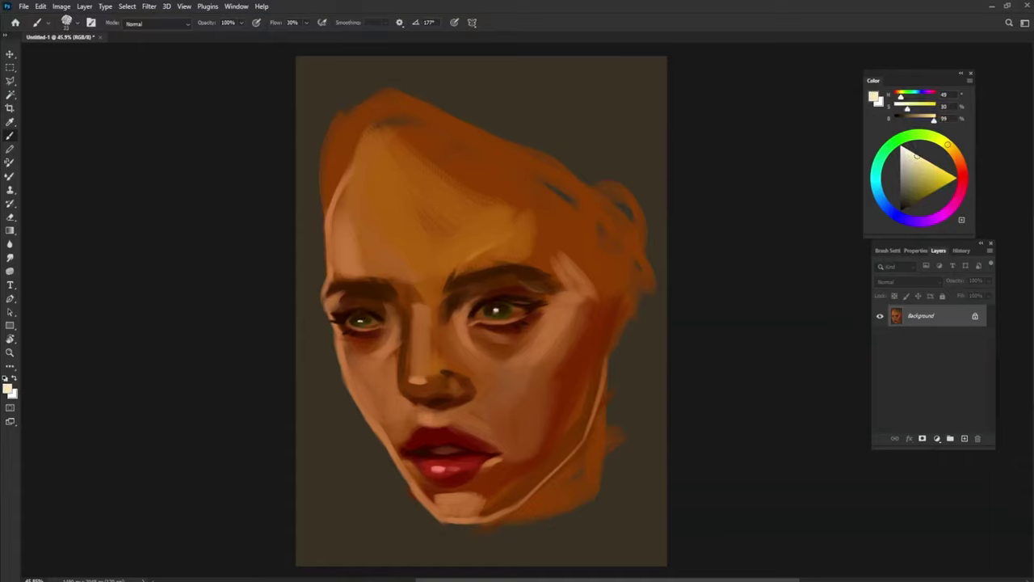
alt+click(501, 309)
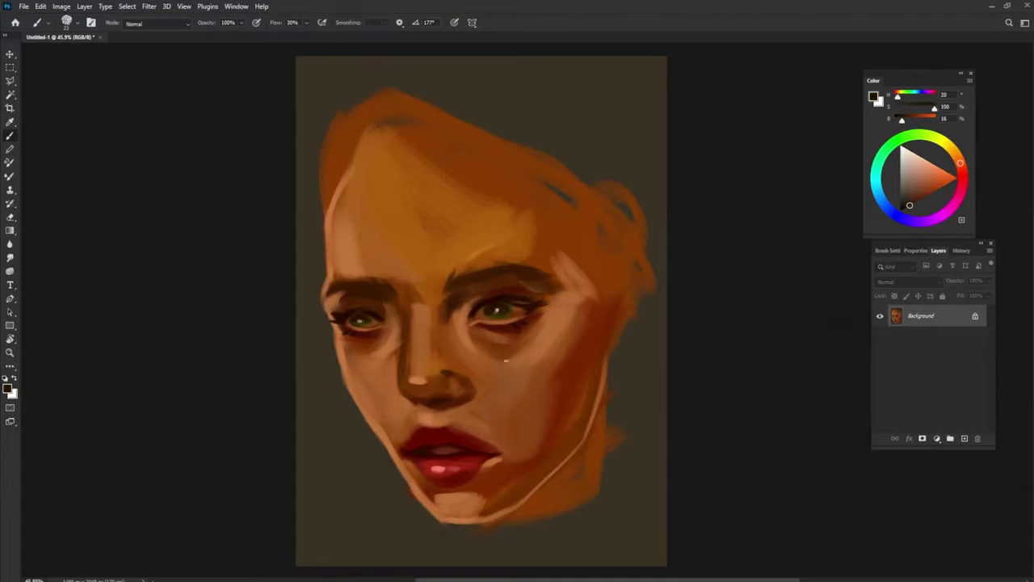
alt+click(525, 338)
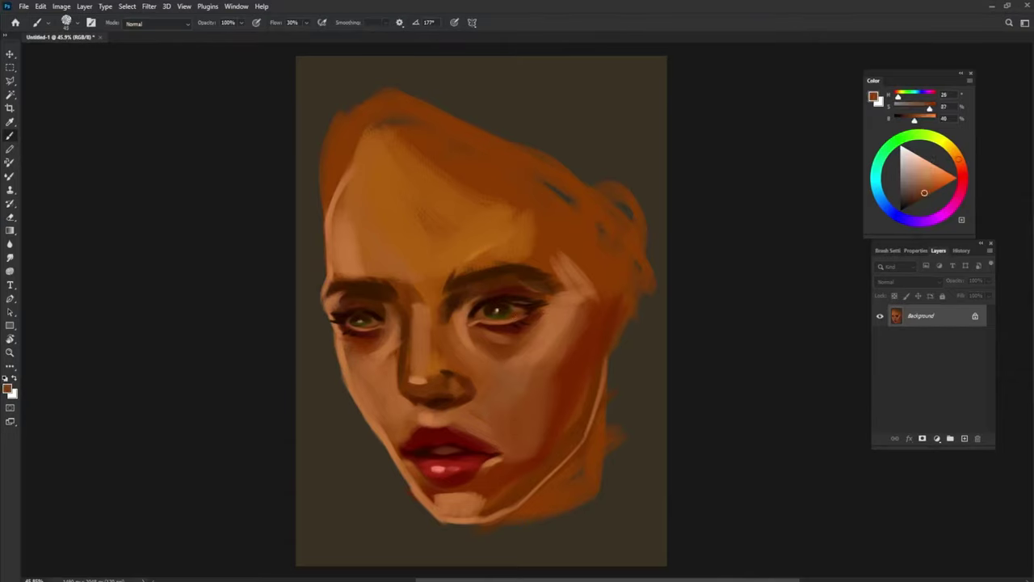
alt+click(482, 314)
click(502, 309)
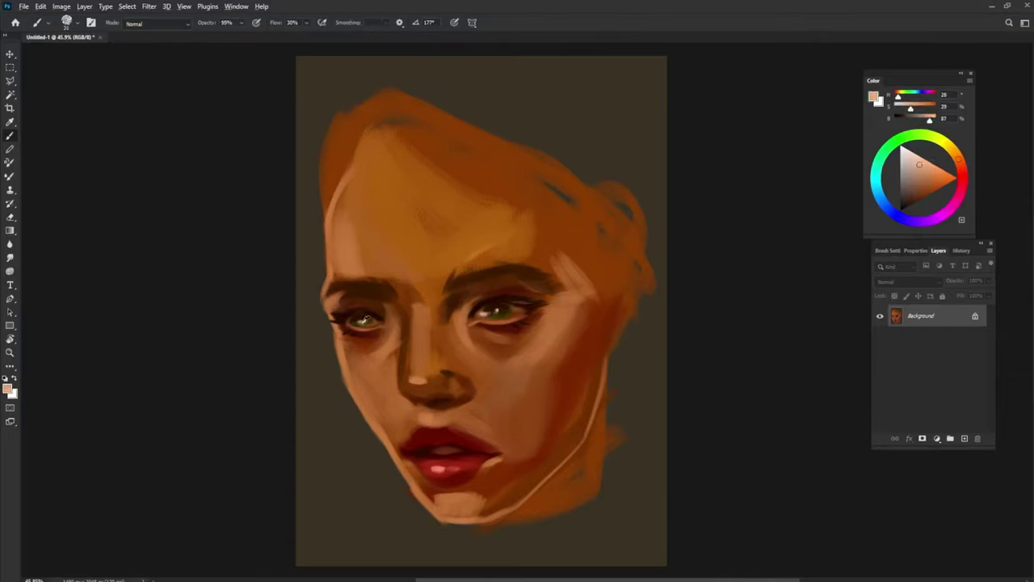
- Sketch dark brown bangs over the forehead's left part and strands along the head's left edge
alt+click(458, 275)
mouse_move(351, 155)
mouse_down()
mouse_move(395, 250)
mouse_move(432, 278)
mouse_move(441, 254)
mouse_up()
drag(342, 175, 359, 230)
drag(355, 150, 323, 248)
drag(307, 131, 319, 252)
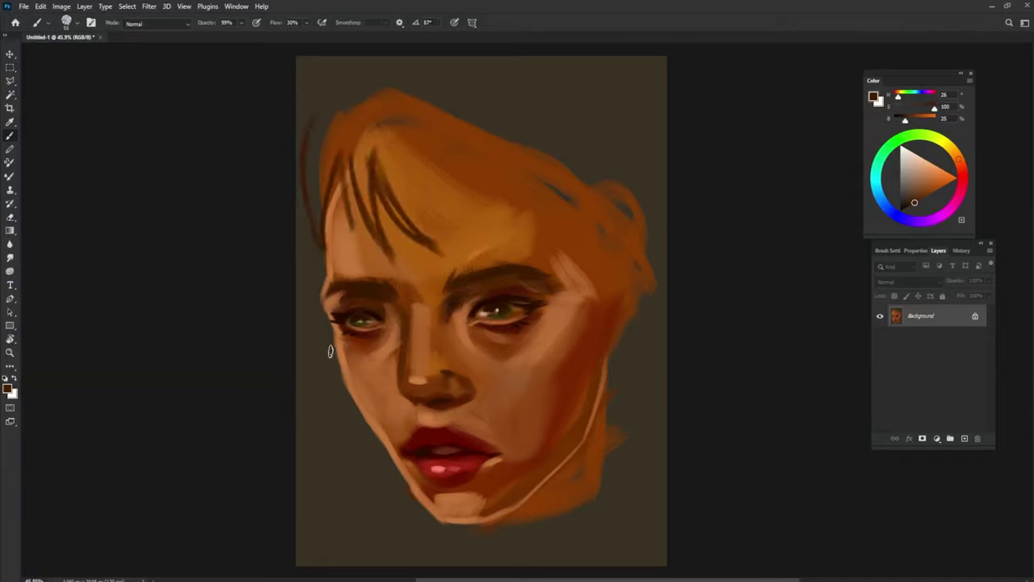
- Sketch long dark brown hair strands hanging down both sides of the face and jaw
mouse_move(330, 351)
mouse_down()
mouse_move(323, 423)
mouse_move(304, 440)
mouse_up()
drag(339, 396, 340, 541)
drag(366, 394, 352, 465)
drag(610, 340, 579, 520)
drag(604, 362, 582, 523)
drag(639, 321, 658, 514)
drag(619, 323, 626, 501)
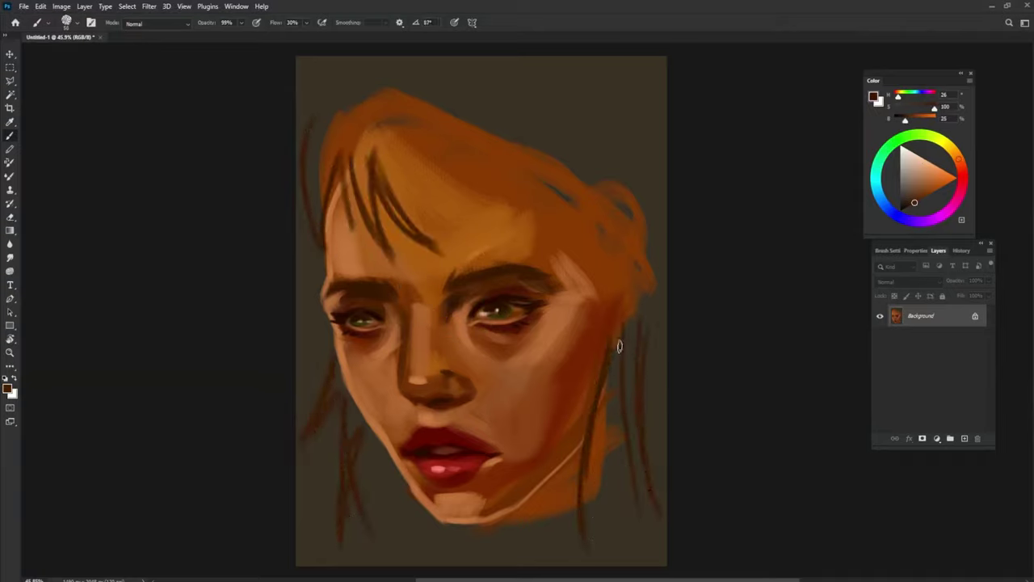
- Extend the bangs across the forehead and outline the crown and outer hair silhouette in dark brown
drag(608, 349, 604, 240)
drag(376, 154, 509, 234)
drag(412, 155, 530, 232)
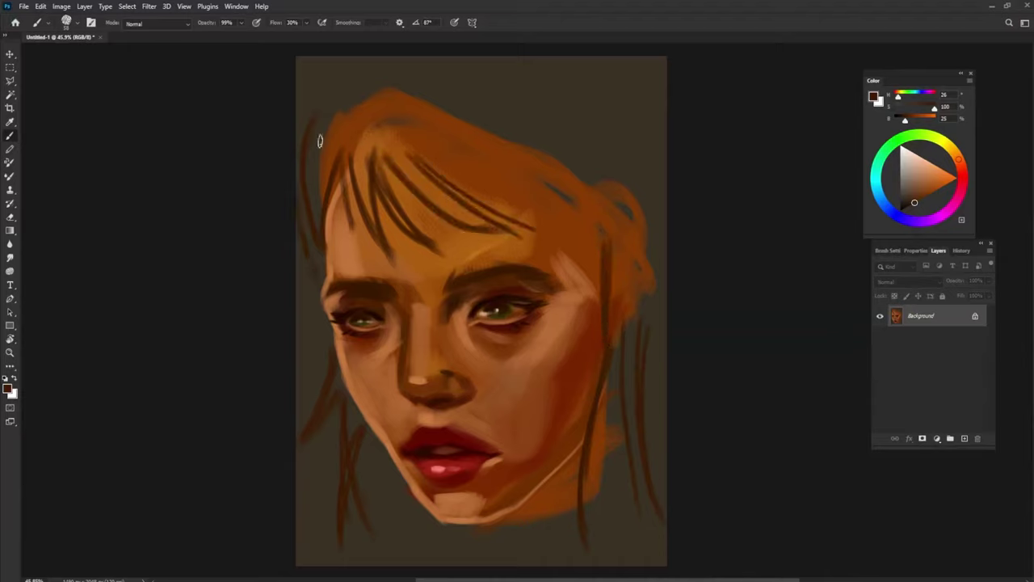
drag(319, 141, 377, 70)
mouse_move(588, 61)
mouse_down()
mouse_move(632, 154)
mouse_move(657, 267)
mouse_move(640, 341)
mouse_up()
drag(365, 449, 377, 545)
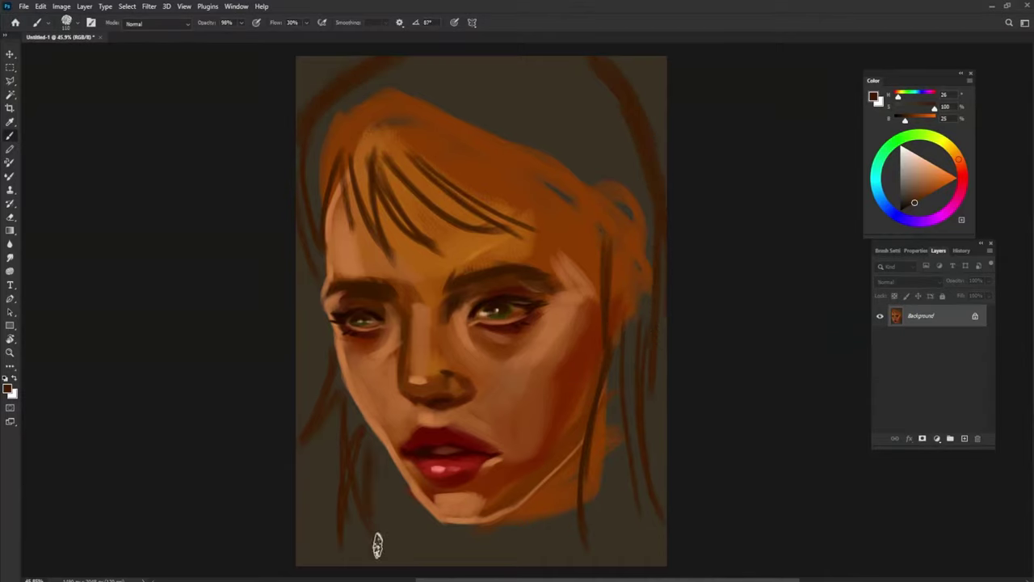
- Fill the crown, bangs and both side locks with dark brown using a larger brush
drag(617, 186, 622, 549)
drag(623, 238, 570, 139)
mouse_move(476, 152)
mouse_down()
mouse_move(532, 196)
mouse_move(360, 104)
mouse_move(328, 162)
mouse_move(398, 73)
mouse_move(485, 103)
mouse_up()
mouse_move(390, 494)
mouse_down()
mouse_move(404, 492)
mouse_move(408, 562)
mouse_up()
mouse_move(447, 127)
mouse_down()
mouse_move(477, 137)
mouse_move(479, 71)
mouse_move(443, 50)
mouse_move(577, 65)
mouse_move(563, 152)
mouse_up()
- Paint light greyish-brown highlights on the long hair locks beside the face
alt+click(534, 362)
mouse_move(533, 363)
mouse_down()
mouse_move(596, 411)
mouse_move(639, 296)
mouse_up()
alt+click(610, 469)
mouse_move(610, 468)
mouse_down()
mouse_move(612, 399)
mouse_move(638, 331)
mouse_up()
- Brush muted light brown highlight strands across the bangs, following their sweep
alt+click(557, 316)
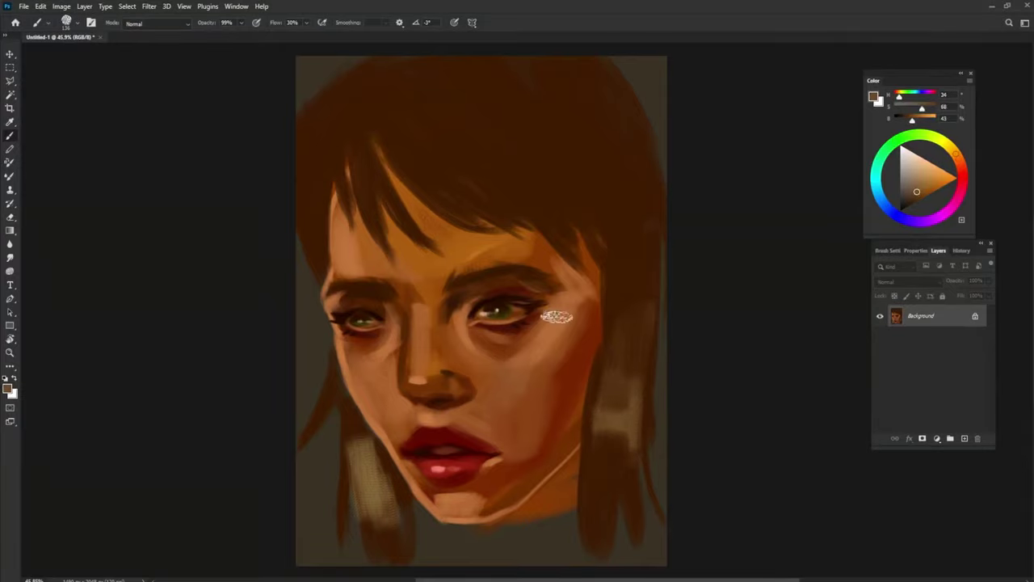
mouse_move(476, 189)
mouse_down()
mouse_move(392, 111)
mouse_move(533, 202)
mouse_up()
mouse_move(371, 138)
mouse_down()
mouse_move(317, 212)
mouse_move(596, 64)
mouse_move(407, 146)
mouse_move(505, 123)
mouse_move(527, 129)
mouse_move(536, 181)
mouse_move(597, 192)
mouse_move(421, 280)
mouse_move(547, 208)
mouse_move(557, 246)
mouse_move(552, 188)
mouse_move(617, 237)
mouse_up()
- Add near-black brown strands through the bangs and down the right side of the hair
alt+click(406, 143)
alt+click(596, 189)
alt+click(587, 202)
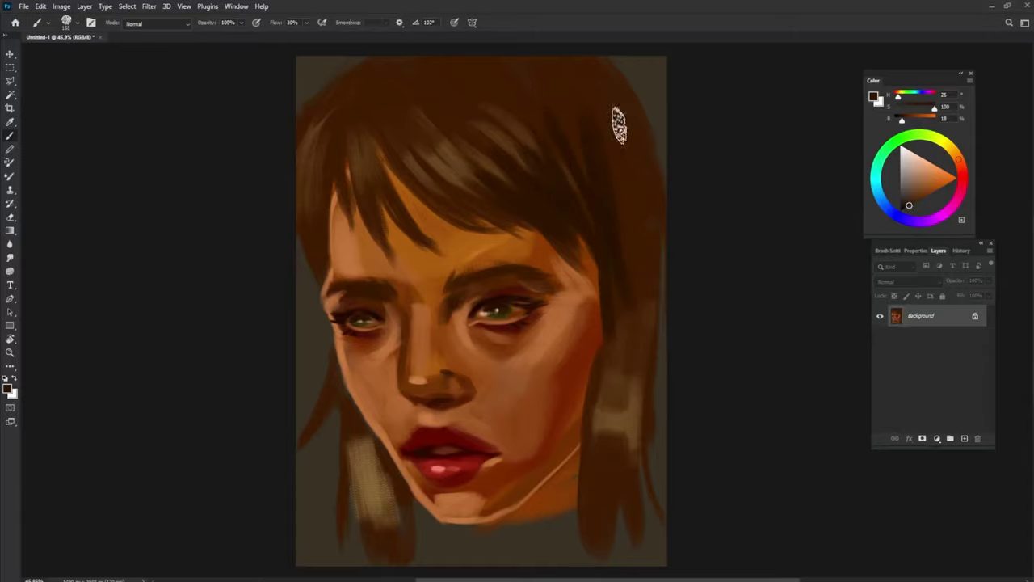
drag(619, 122, 612, 376)
- Paint lighter brown strands through the left lock and from the crown down into the left bangs
alt+click(612, 377)
alt+click(380, 416)
mouse_move(380, 416)
mouse_down()
mouse_move(371, 472)
mouse_move(334, 372)
mouse_move(339, 449)
mouse_up()
mouse_move(408, 228)
mouse_down()
mouse_move(342, 138)
mouse_move(388, 62)
mouse_up()
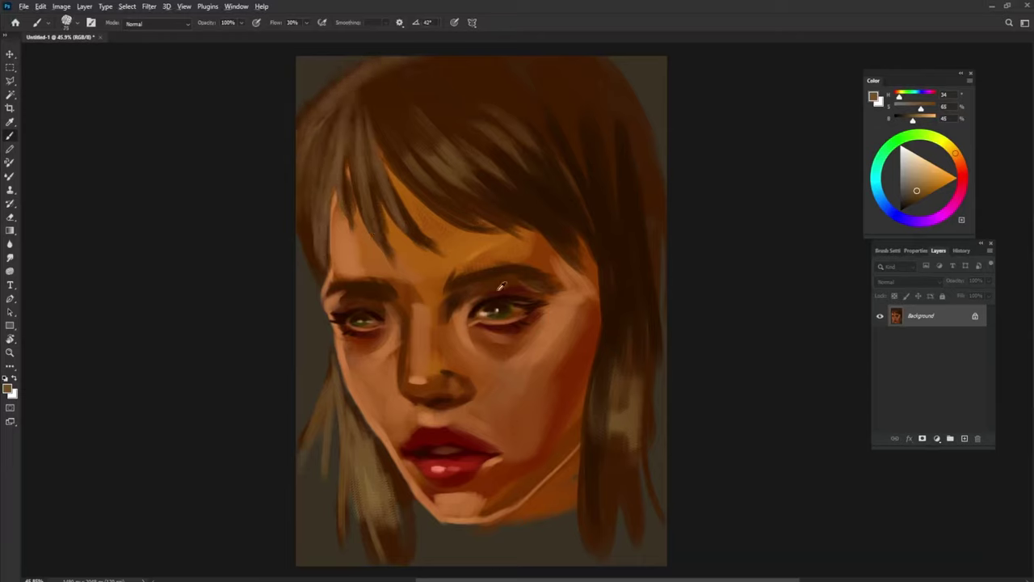
- Block in the neck below the jaw with dark red shadow and an orange-brown lit area
mouse_move(508, 514)
mouse_down()
mouse_move(568, 469)
mouse_move(562, 484)
mouse_move(477, 528)
mouse_move(519, 528)
mouse_move(566, 498)
mouse_up()
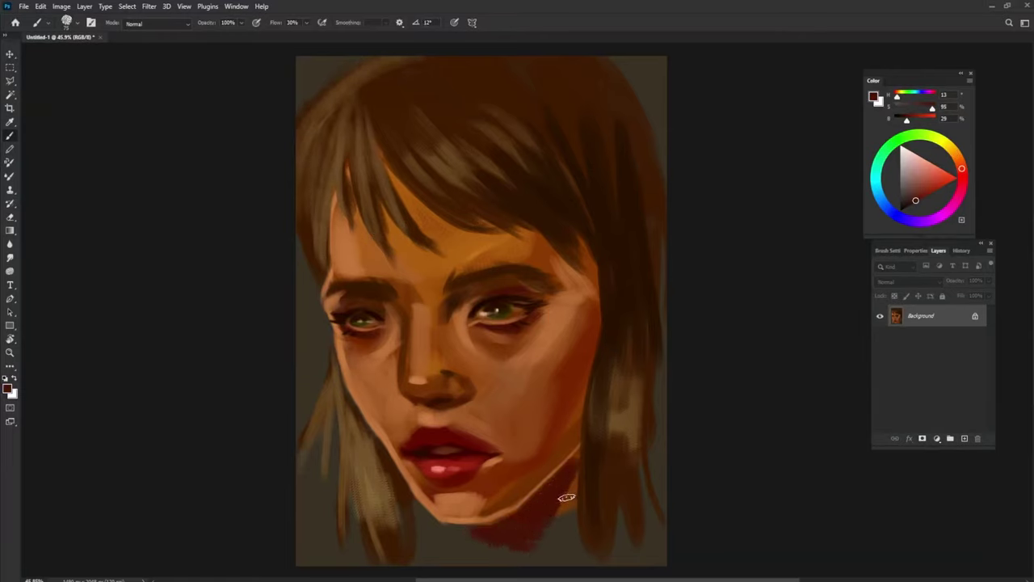
alt+click(564, 496)
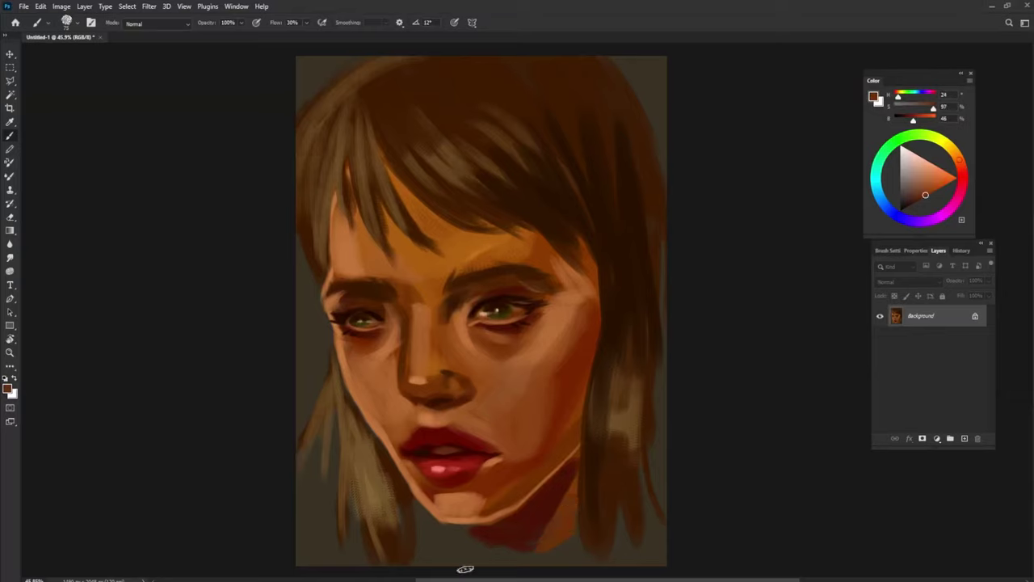
- Paint a light grey collar across the base of the neck and shade it with sampled tones
key(x)
drag(457, 551, 588, 540)
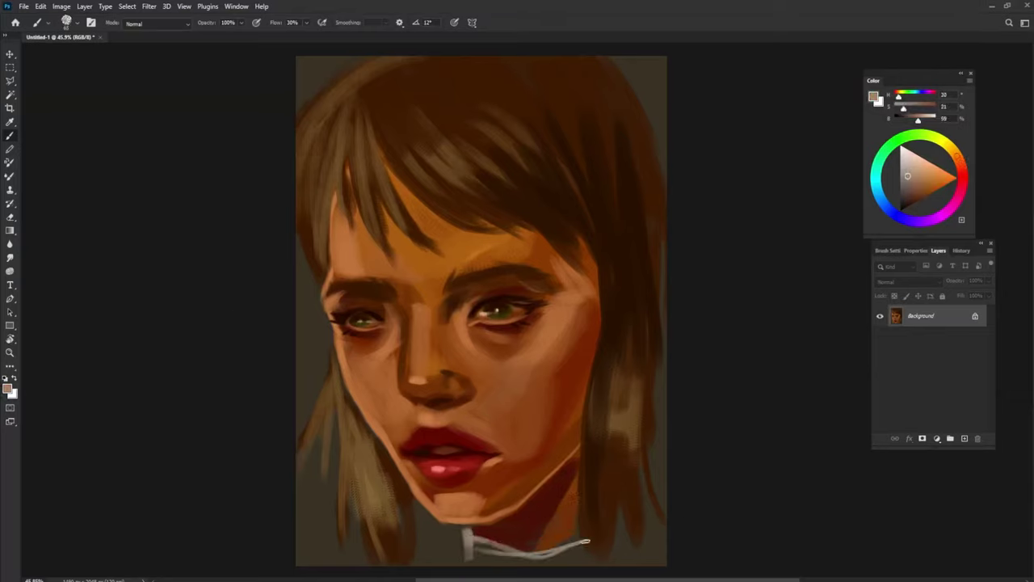
alt+click(440, 549)
mouse_move(408, 510)
mouse_down()
mouse_move(446, 555)
mouse_move(379, 494)
mouse_move(469, 574)
mouse_move(487, 556)
mouse_move(460, 562)
mouse_move(593, 547)
mouse_up()
- Extend the lower ends of both side locks over the collar with sampled hair browns
alt+click(593, 503)
drag(593, 504, 614, 558)
alt+click(384, 459)
drag(380, 428, 412, 550)
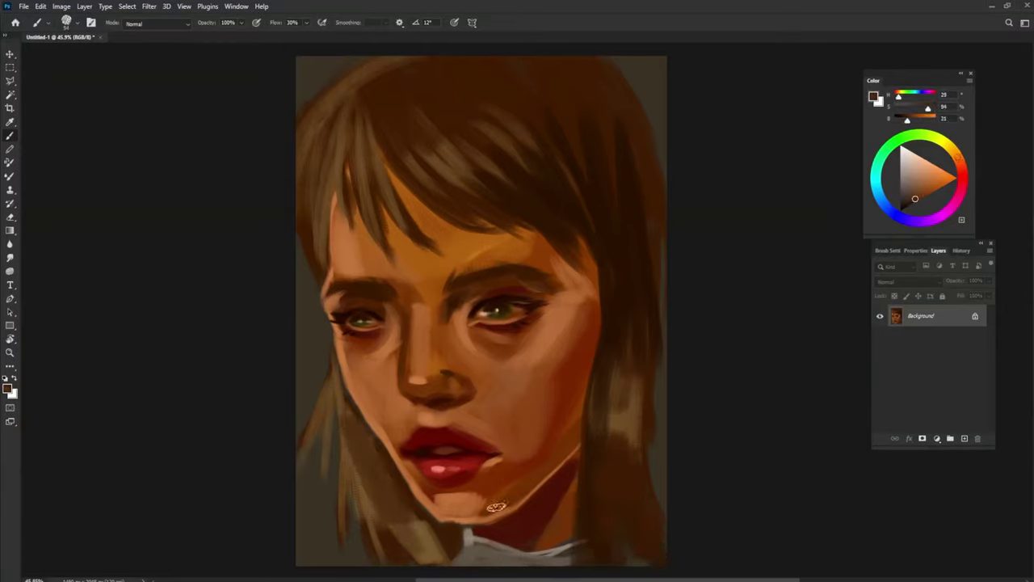
- Soften the highlight on the right lock and fill out the hair's right edge with brown strands
drag(629, 426, 640, 343)
alt+click(647, 379)
drag(646, 469, 651, 320)
drag(661, 212, 662, 430)
- Touch up the collar and lower hair with sampled tones, and darken the painting with a Color Lookup adjustment layer
alt+click(457, 551)
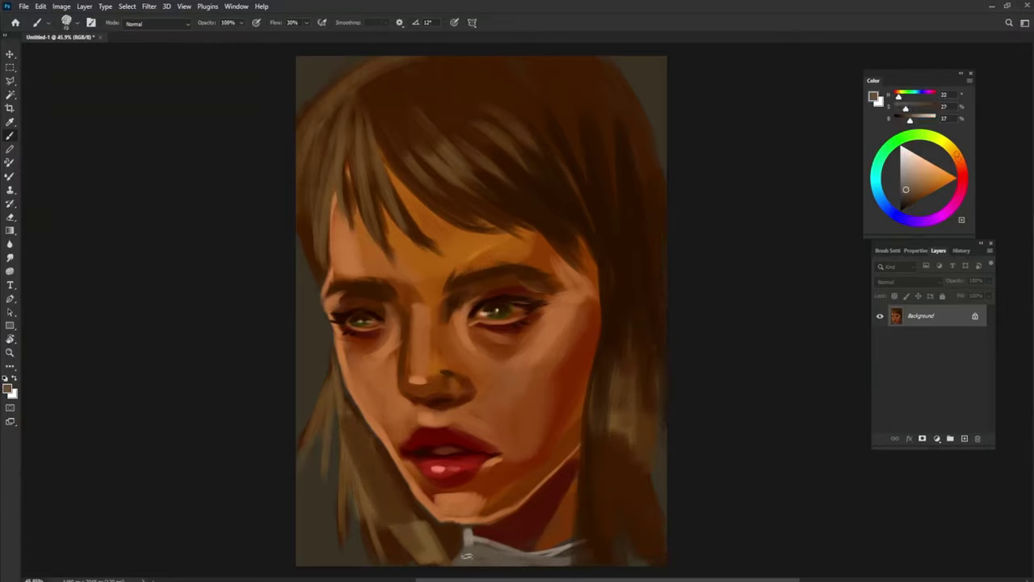
alt+click(366, 560)
alt+click(652, 404)
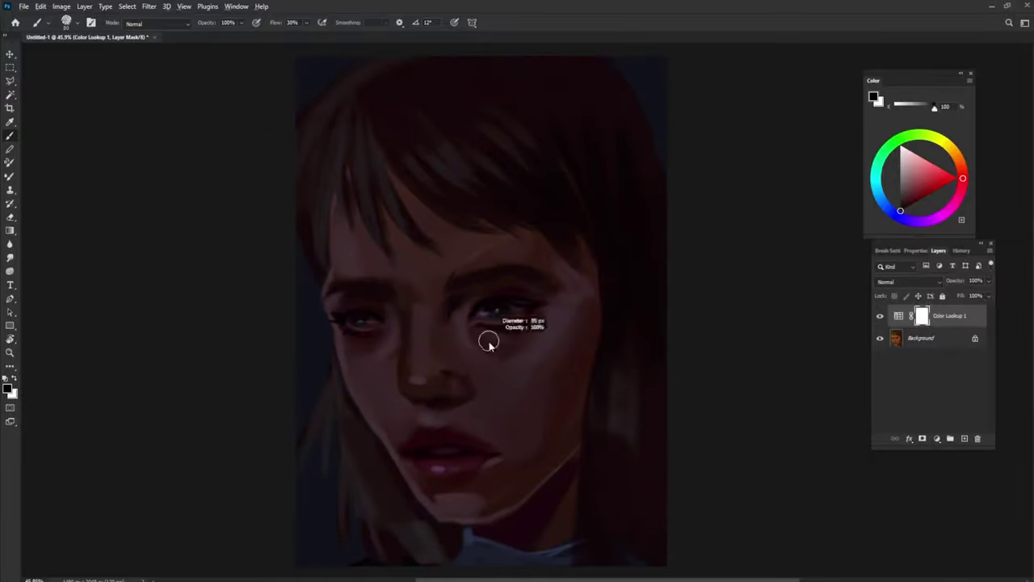
- Paint black on the Color Lookup mask to reveal a warm light band across the eyes, right hair and left background
mouse_move(575, 284)
mouse_down()
mouse_move(550, 280)
mouse_move(537, 283)
mouse_move(536, 301)
mouse_move(572, 335)
mouse_move(470, 337)
mouse_move(464, 318)
mouse_move(562, 328)
mouse_move(461, 311)
mouse_move(587, 304)
mouse_move(447, 347)
mouse_move(436, 307)
mouse_move(484, 297)
mouse_move(422, 351)
mouse_move(453, 362)
mouse_move(564, 332)
mouse_move(412, 349)
mouse_move(383, 313)
mouse_move(385, 326)
mouse_move(356, 311)
mouse_move(337, 318)
mouse_move(397, 331)
mouse_up()
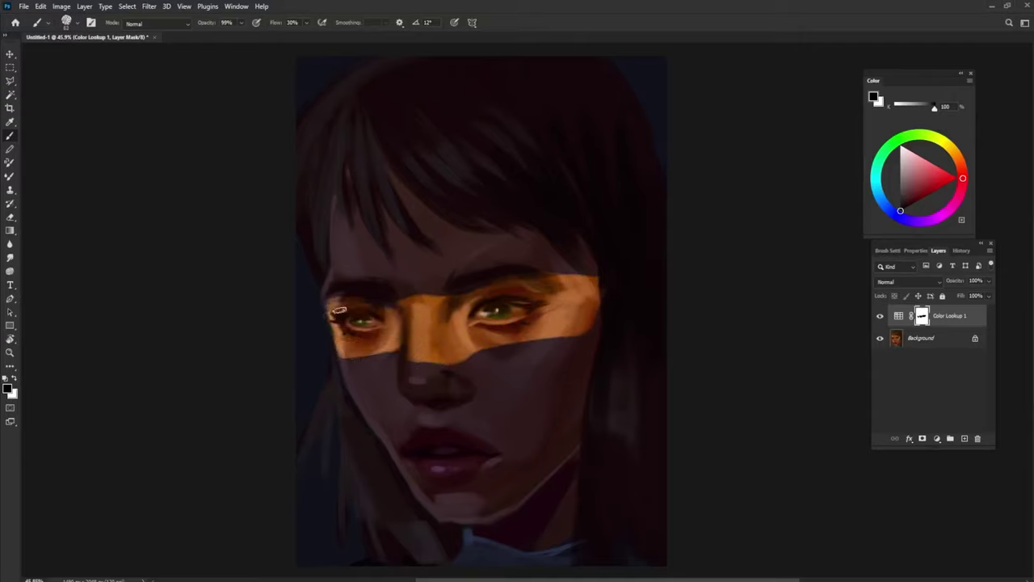
mouse_move(338, 310)
mouse_down()
mouse_move(582, 293)
mouse_move(628, 270)
mouse_move(668, 334)
mouse_move(605, 327)
mouse_up()
mouse_move(298, 337)
mouse_down()
mouse_move(295, 378)
mouse_move(330, 376)
mouse_up()
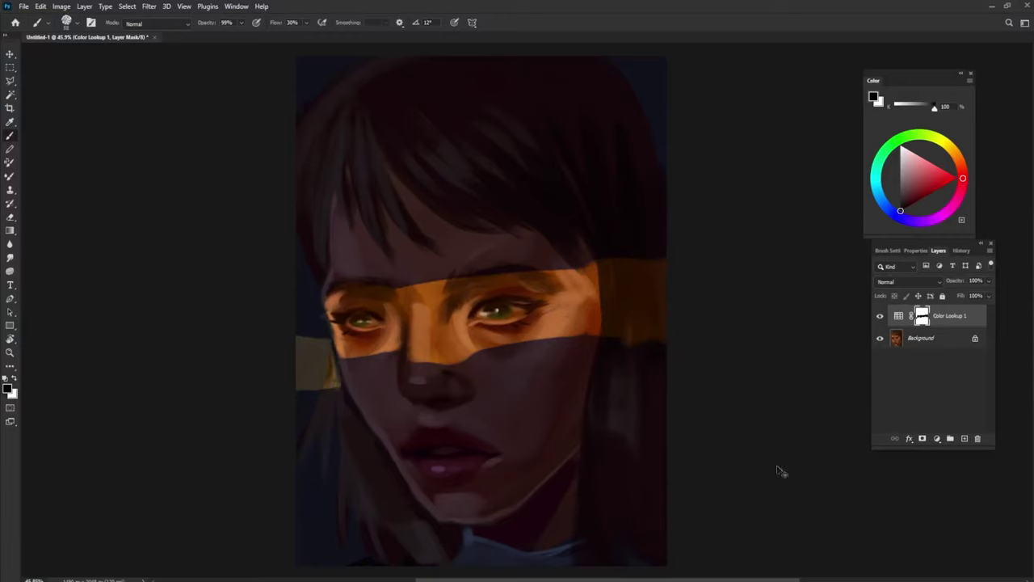
- Fill the Color Lookup mask with white, then paint black to reveal a vertical light band from the hair through one eye to the collar
key(x)
key(alt+BackSpace)
mouse_move(482, 254)
mouse_down()
mouse_move(497, 324)
mouse_move(517, 356)
mouse_move(489, 432)
mouse_up()
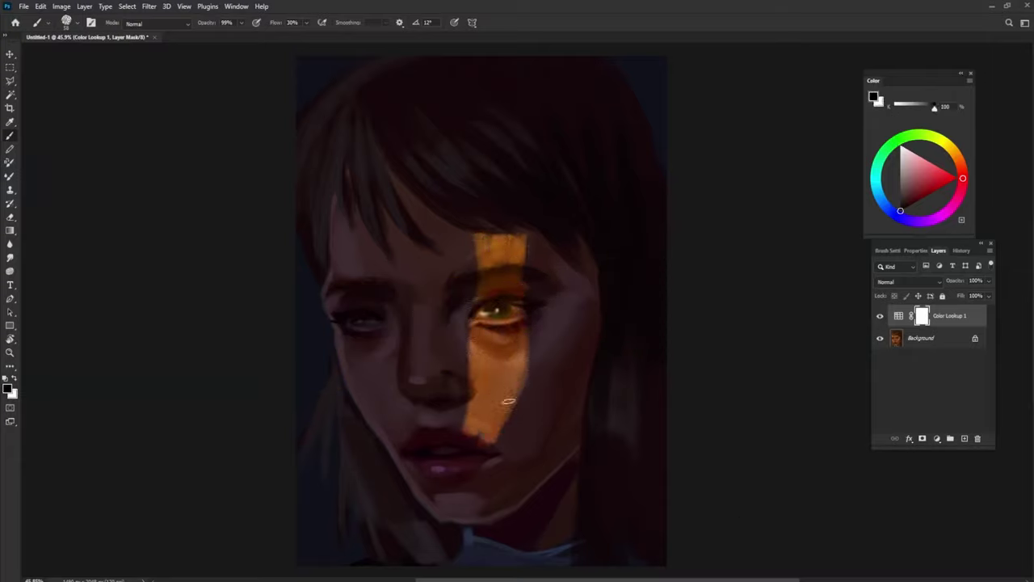
mouse_move(501, 233)
mouse_down()
mouse_move(503, 105)
mouse_move(492, 168)
mouse_up()
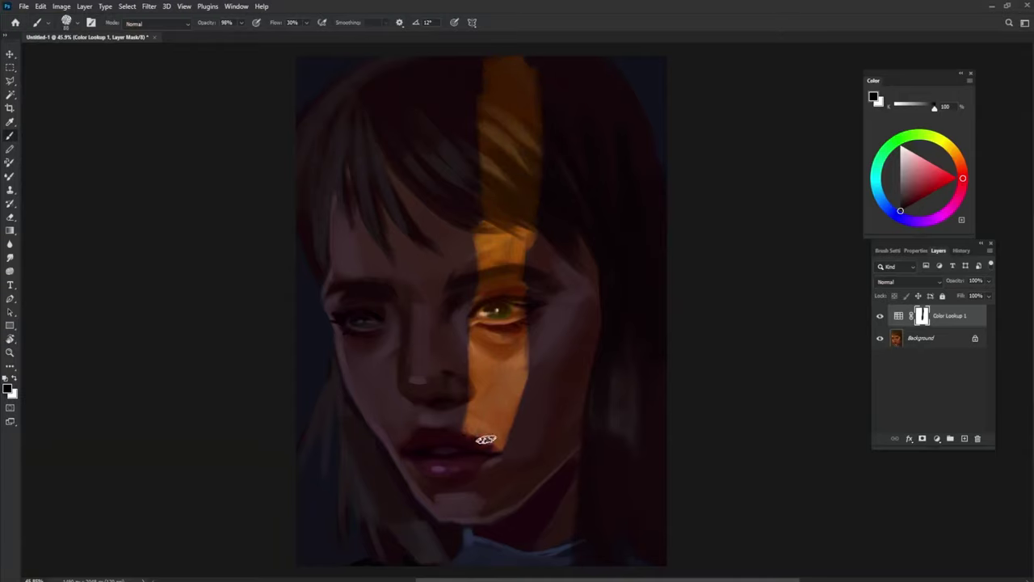
mouse_move(485, 429)
mouse_down()
mouse_move(462, 467)
mouse_move(476, 501)
mouse_move(507, 435)
mouse_move(478, 386)
mouse_up()
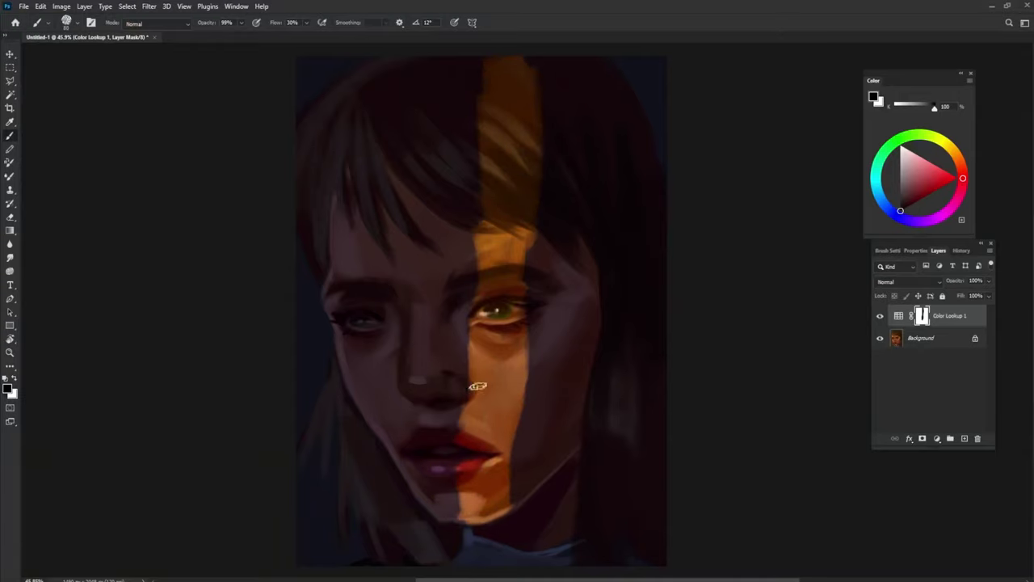
mouse_move(493, 559)
mouse_down()
mouse_move(479, 554)
mouse_move(513, 570)
mouse_up()
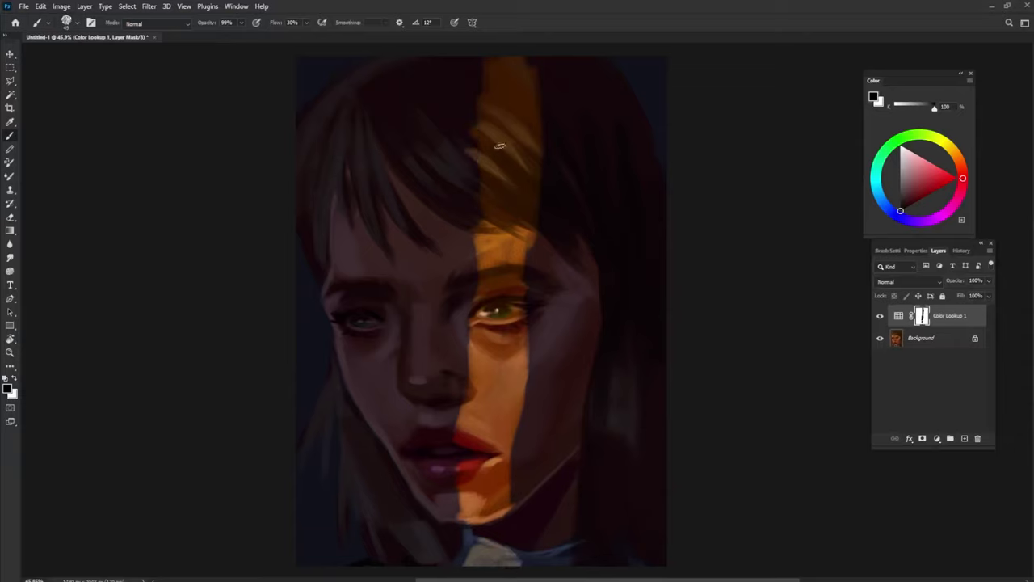
drag(515, 81, 545, 80)
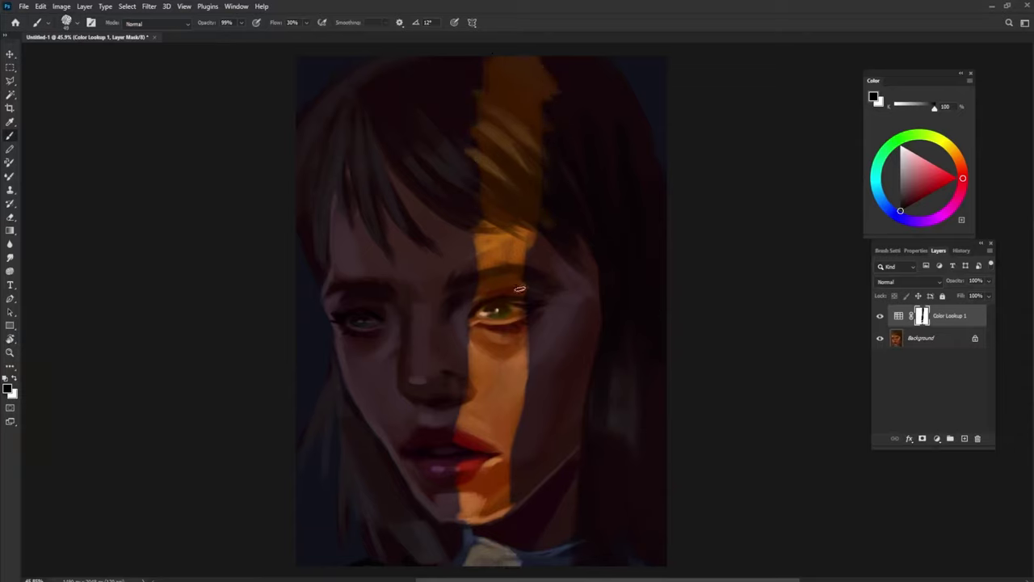
drag(477, 324, 463, 370)
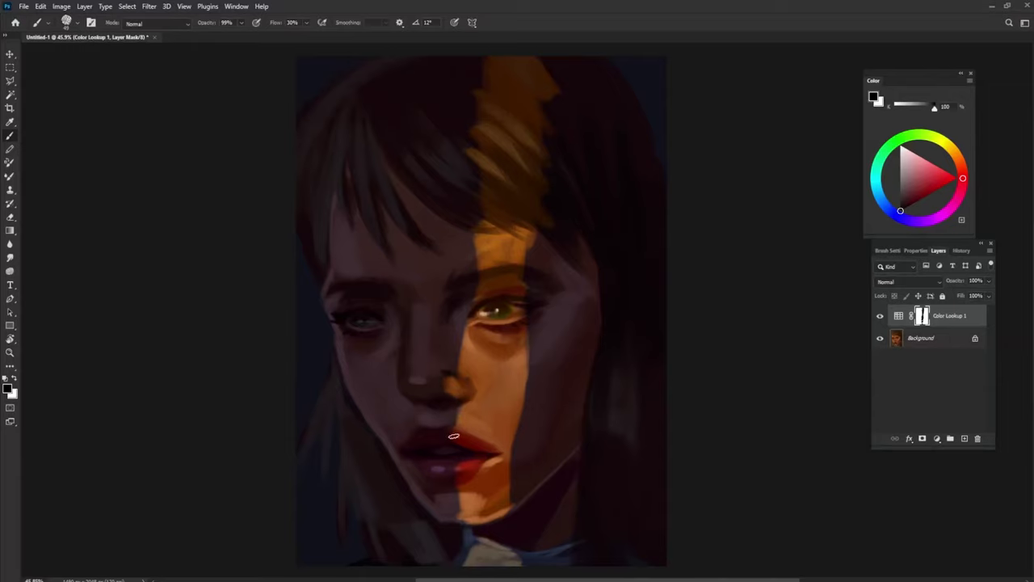
- Paint white on the mask to clean the band's edge along the cheek and taper its upper end in the hair
key(x)
drag(513, 460, 533, 303)
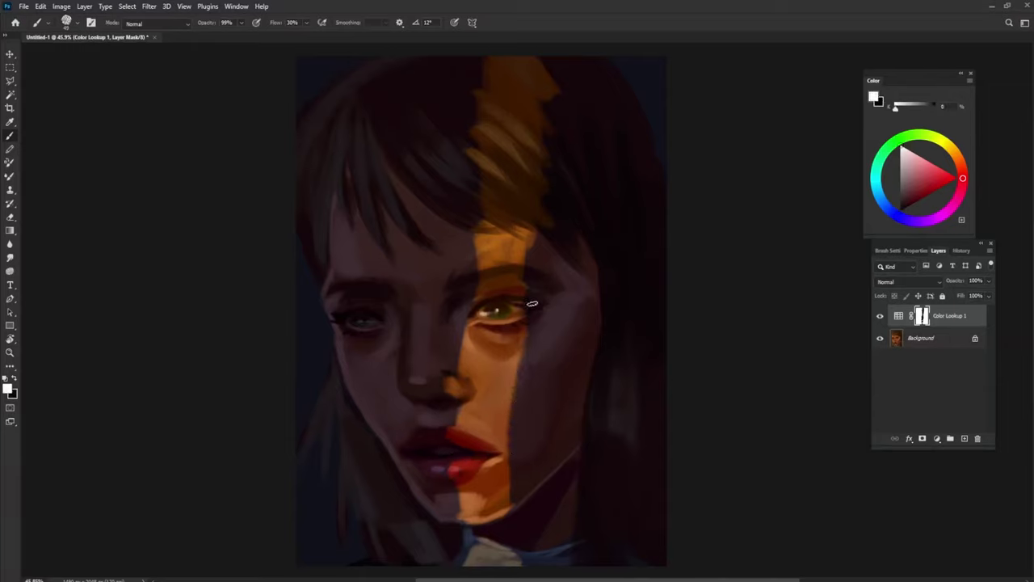
drag(521, 365, 508, 469)
key(x)
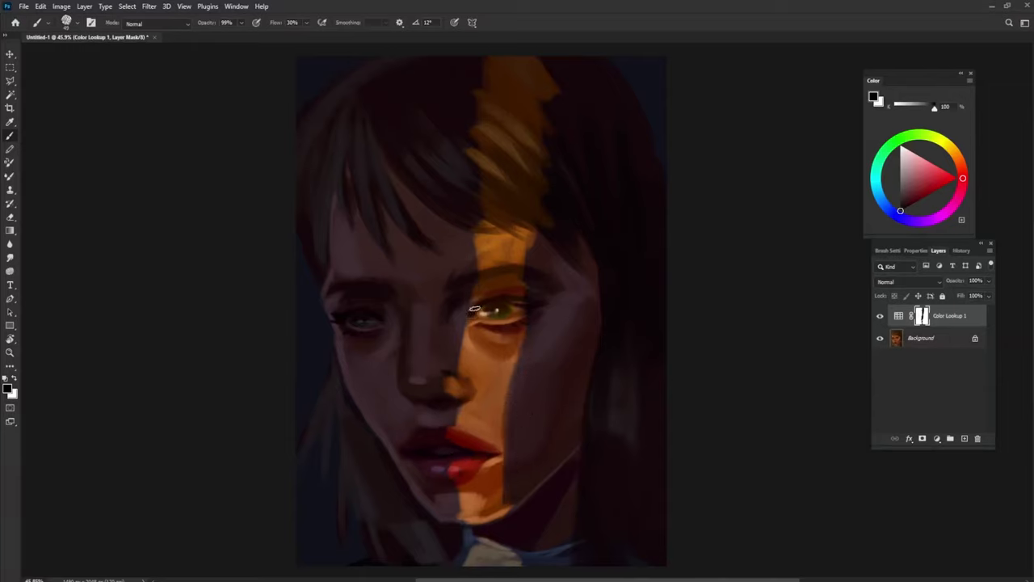
key(x)
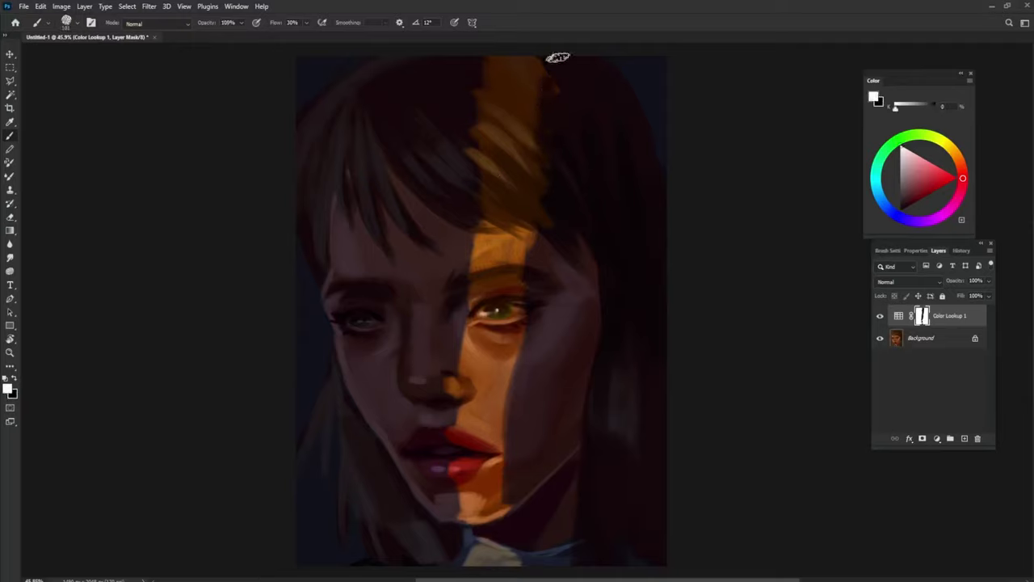
drag(557, 53, 554, 102)
mouse_move(489, 57)
mouse_down()
mouse_move(473, 170)
mouse_move(507, 58)
mouse_up()
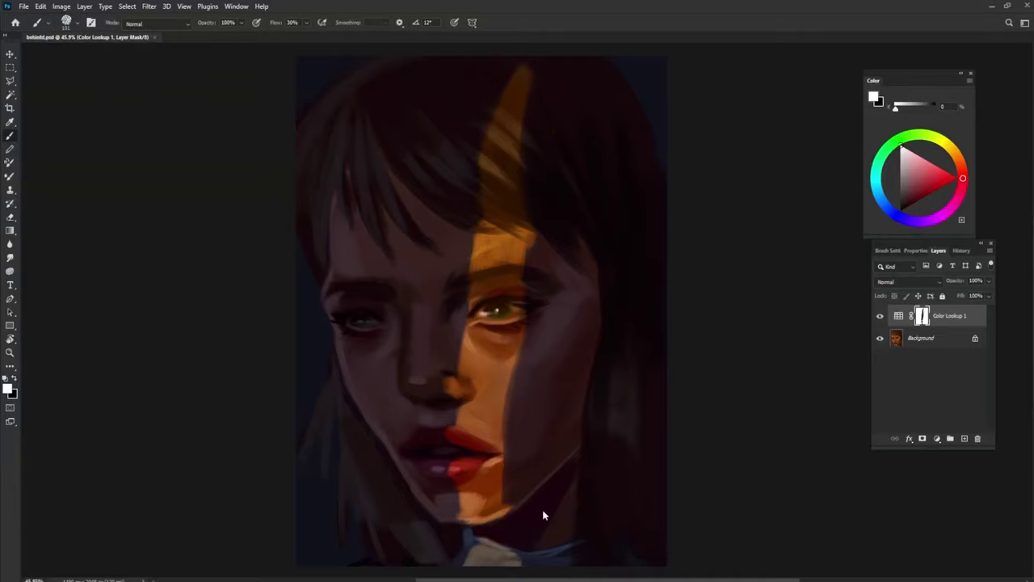
scroll(765, 309, down, 5)
scroll(143, 139, up, 4)
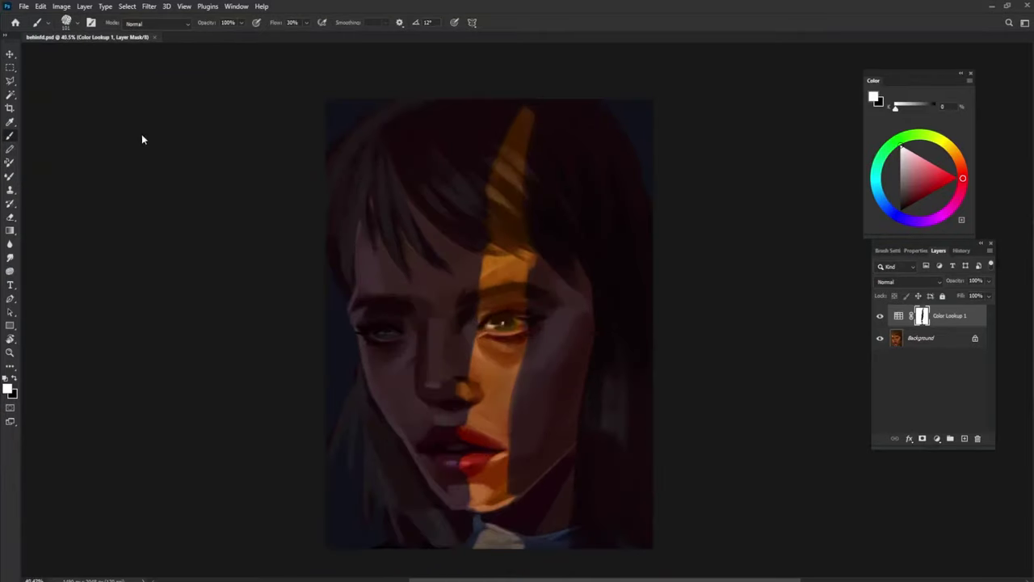
scroll(216, 312, down, 4)
scroll(395, 267, up, 3)
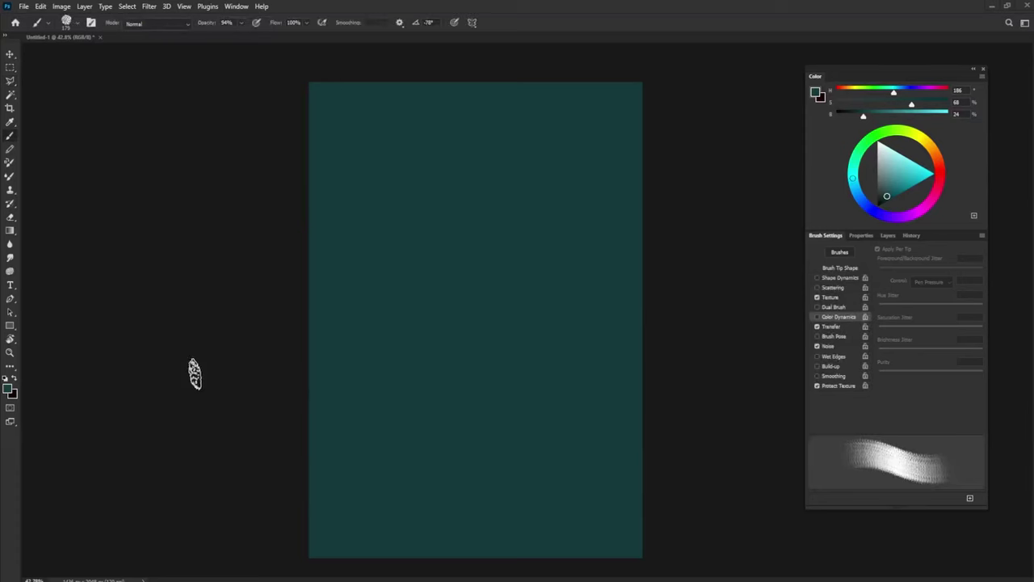
- Sketch the jaw outline with broad saturated red strokes on the teal canvas
key(x)
key(x)
key(x)
key(x)
drag(465, 358, 452, 358)
key(x)
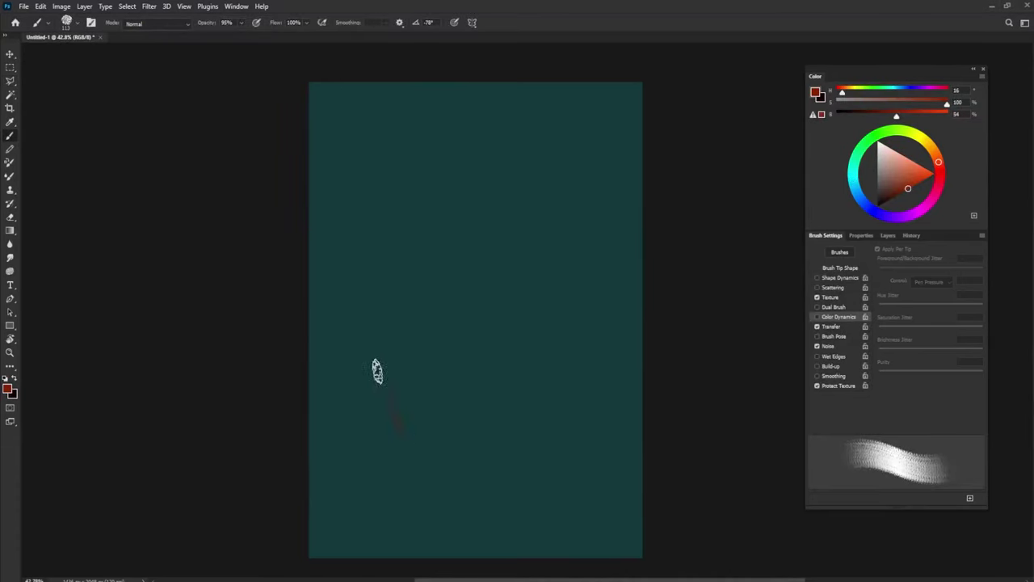
mouse_move(375, 331)
mouse_down()
mouse_move(487, 471)
mouse_move(554, 330)
mouse_up()
- Enable Color Dynamics for the brush and block in the head and long hair silhouette in dark red
click(817, 316)
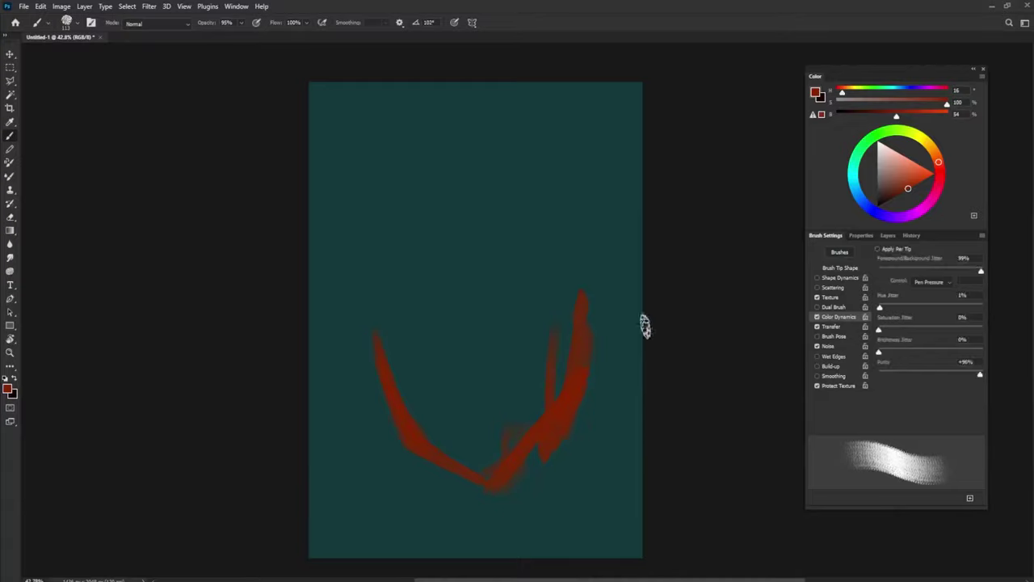
mouse_move(371, 388)
mouse_down()
mouse_move(453, 97)
mouse_move(566, 429)
mouse_up()
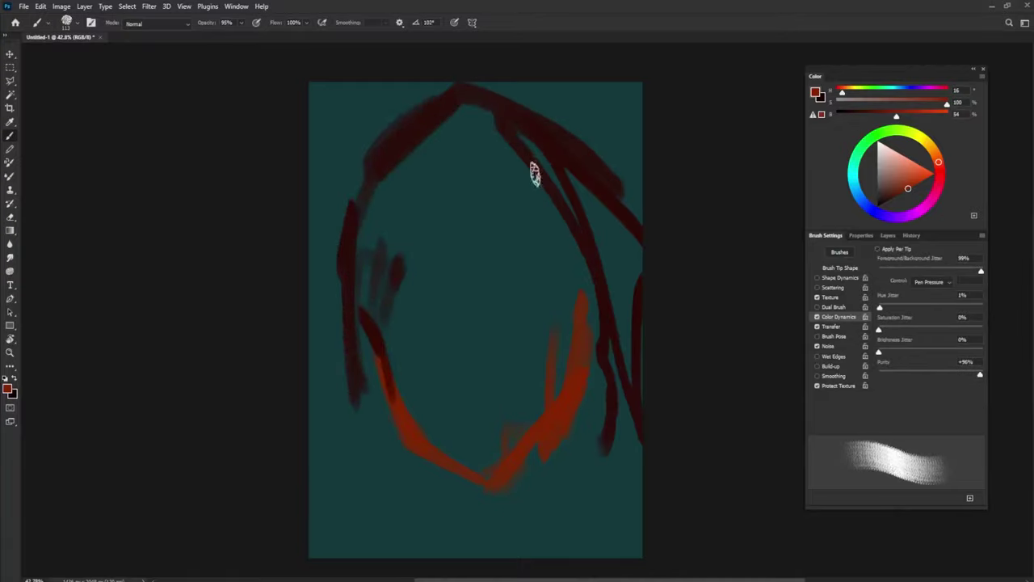
mouse_move(534, 173)
mouse_down()
mouse_move(395, 490)
mouse_move(605, 396)
mouse_move(431, 422)
mouse_move(402, 366)
mouse_move(557, 268)
mouse_move(404, 439)
mouse_move(586, 260)
mouse_move(641, 269)
mouse_move(577, 342)
mouse_move(561, 212)
mouse_move(386, 223)
mouse_move(605, 203)
mouse_move(489, 489)
mouse_move(526, 249)
mouse_move(582, 497)
mouse_up()
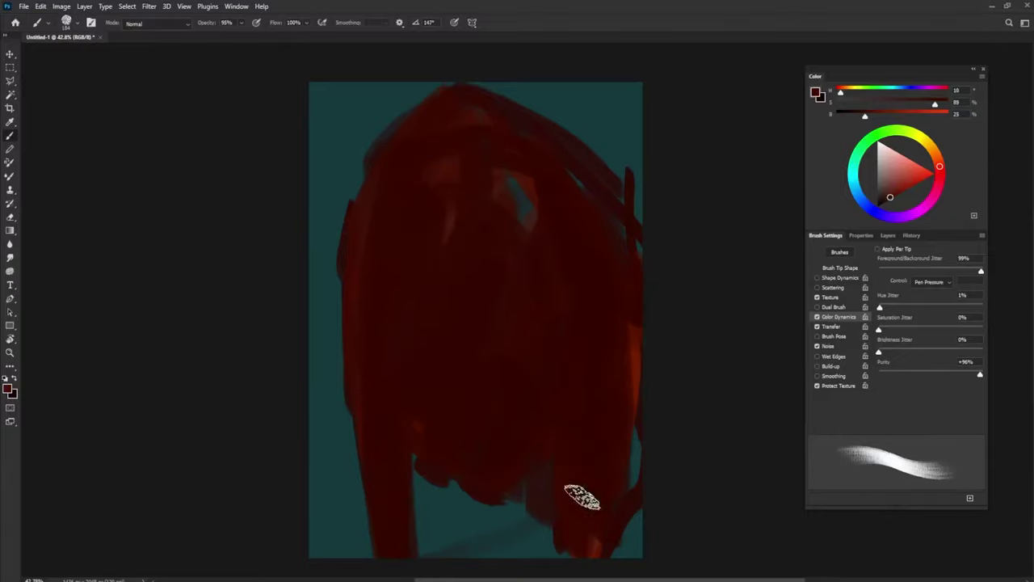
- Block in the face area with orange-brown over the dark red mass, down to the chin
click(908, 179)
mouse_move(456, 287)
mouse_down()
mouse_move(410, 427)
mouse_move(404, 323)
mouse_move(517, 473)
mouse_up()
alt+click(517, 473)
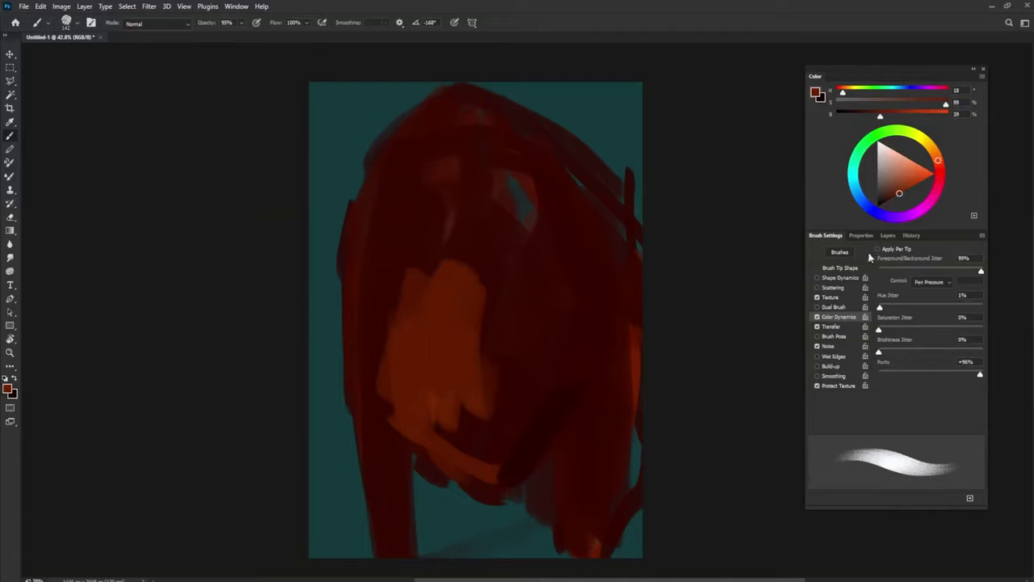
mouse_move(440, 443)
mouse_down()
mouse_move(445, 429)
mouse_move(504, 480)
mouse_move(520, 397)
mouse_move(501, 401)
mouse_move(408, 319)
mouse_up()
- Rough in the eye sockets and nose shadow with sampled dark tones, and widen the face and forehead in orange-brown
alt+click(519, 396)
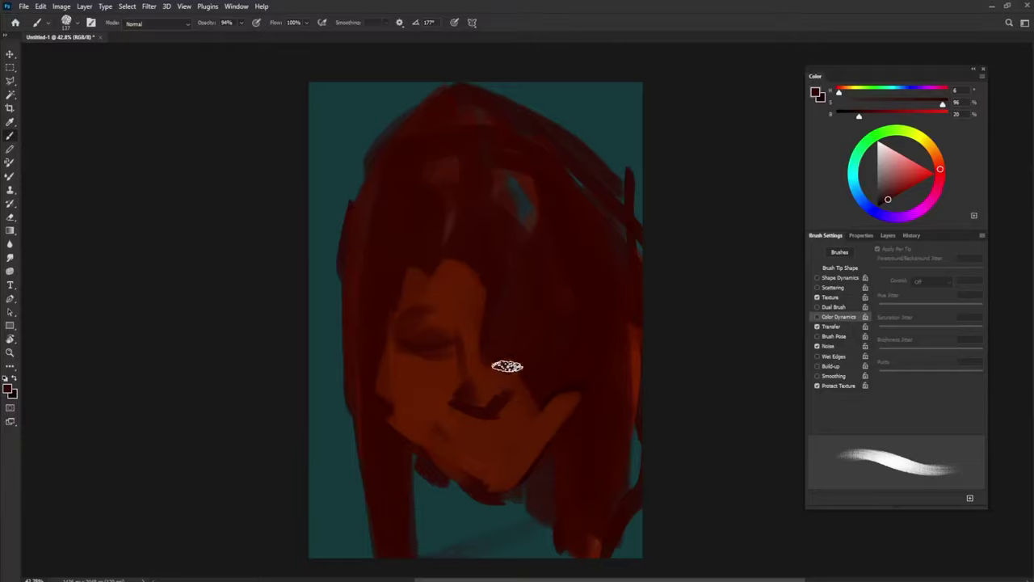
alt+click(525, 340)
alt+click(545, 325)
mouse_move(545, 325)
mouse_down()
mouse_move(565, 350)
mouse_move(566, 412)
mouse_move(380, 296)
mouse_move(462, 244)
mouse_move(432, 277)
mouse_move(466, 286)
mouse_move(459, 307)
mouse_move(493, 303)
mouse_up()
alt+click(462, 244)
alt+click(537, 352)
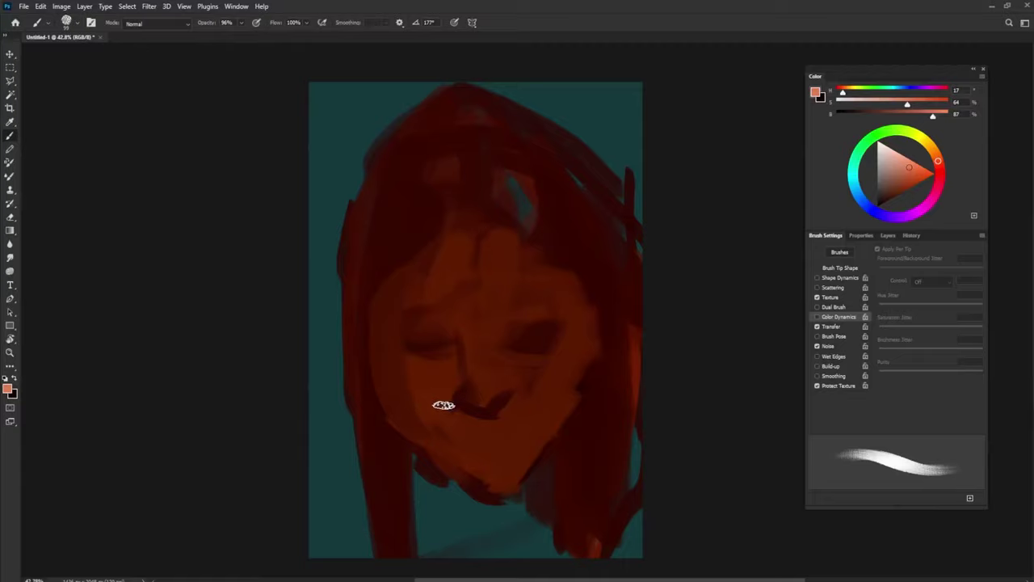
- Lay salmon skin tones over the forehead, cheeks and chin, and place a dark mouth shape
mouse_move(471, 324)
mouse_down()
mouse_move(462, 212)
mouse_move(411, 380)
mouse_move(475, 493)
mouse_move(561, 397)
mouse_move(393, 469)
mouse_up()
alt+click(449, 242)
alt+click(458, 441)
mouse_move(457, 442)
mouse_down()
mouse_move(465, 420)
mouse_move(565, 339)
mouse_move(492, 475)
mouse_move(500, 444)
mouse_up()
alt+click(492, 476)
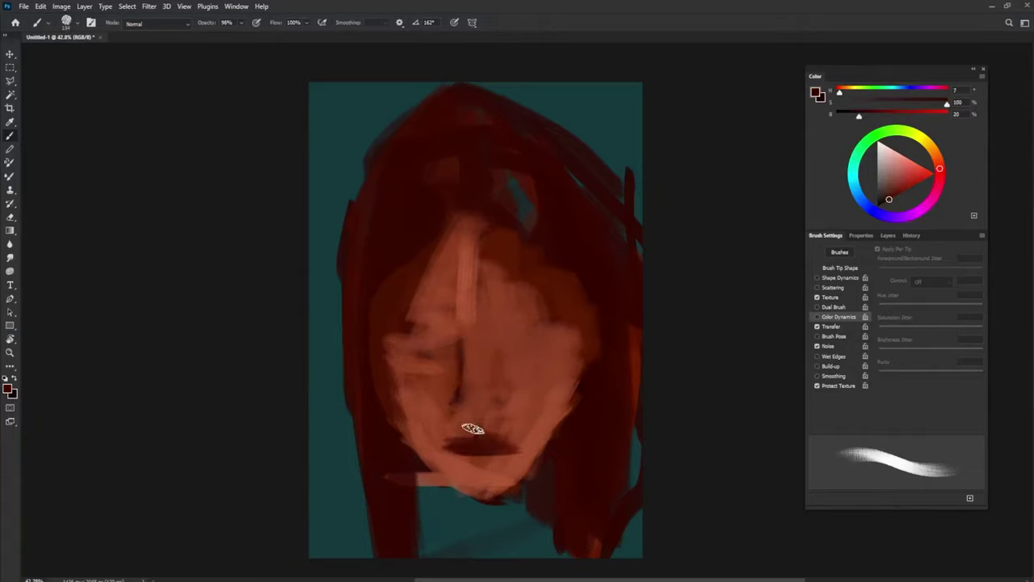
- Paint the nose, both eye shapes and the lips with bright red
key(0)
click(912, 185)
drag(481, 411, 469, 369)
drag(407, 370, 444, 371)
drag(525, 366, 549, 369)
mouse_move(517, 446)
mouse_down()
mouse_move(453, 444)
mouse_move(501, 414)
mouse_up()
- Outline both eyes with a sampled very dark red and add slanted eyebrows
alt+click(461, 485)
alt+click(457, 396)
mouse_move(423, 369)
mouse_down()
mouse_move(400, 368)
mouse_move(452, 368)
mouse_up()
mouse_move(497, 359)
mouse_down()
mouse_move(521, 376)
mouse_move(553, 364)
mouse_up()
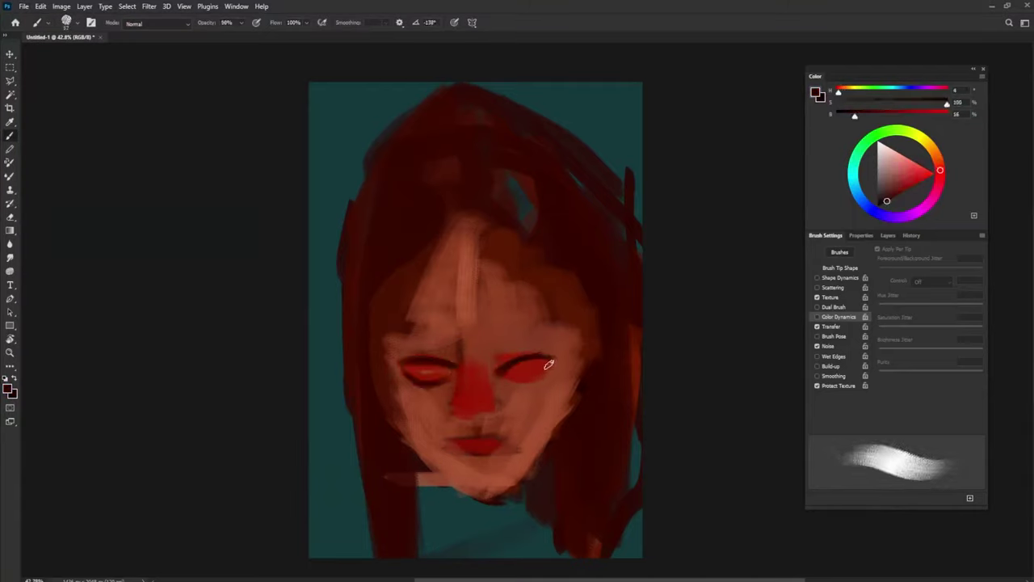
drag(403, 360, 436, 379)
mouse_move(517, 378)
mouse_down()
mouse_move(543, 382)
mouse_move(501, 368)
mouse_up()
mouse_move(523, 333)
mouse_down()
mouse_move(496, 351)
mouse_move(535, 342)
mouse_move(408, 356)
mouse_up()
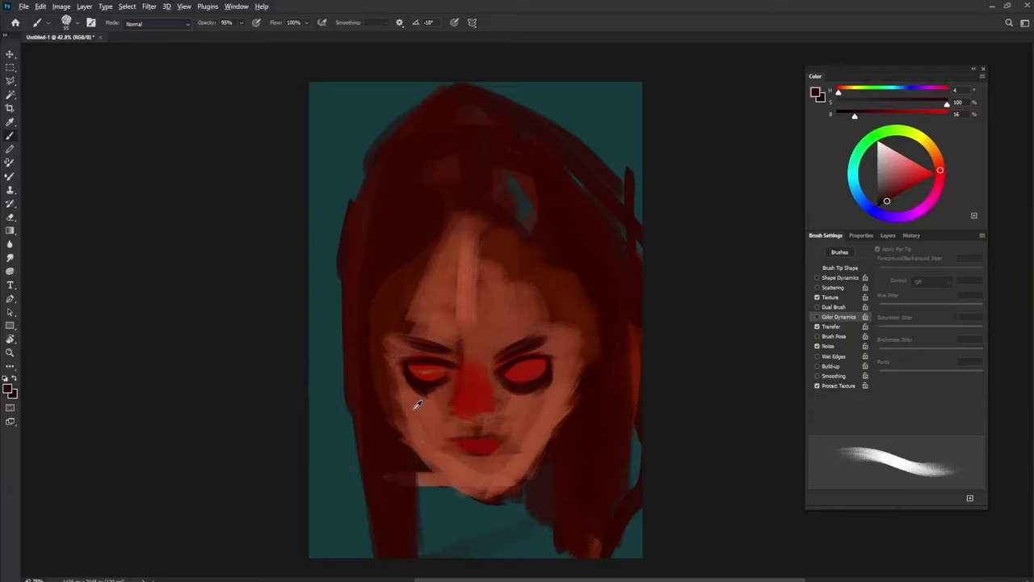
- Trim the dark rims under the eyes with sampled skin tone and define the shadow at the base of the nose
alt+click(415, 399)
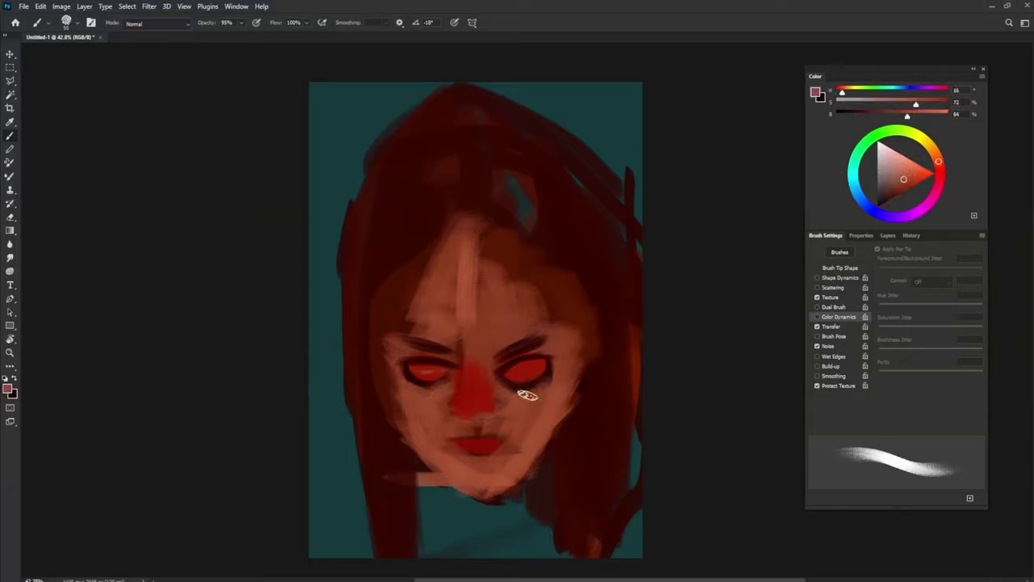
alt+click(461, 419)
mouse_move(461, 419)
mouse_down()
mouse_move(485, 410)
mouse_move(483, 399)
mouse_up()
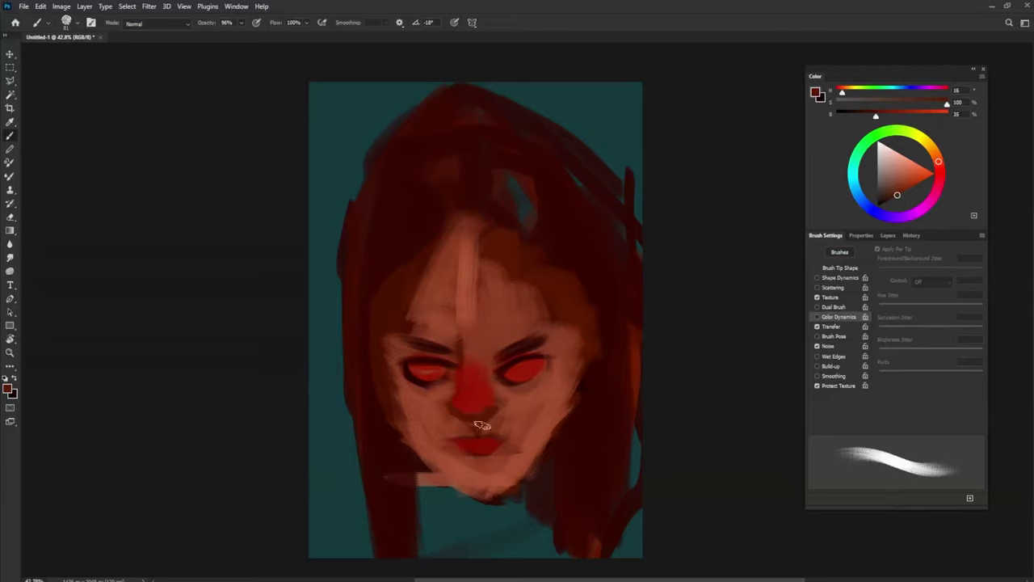
- Paint a yellow-orange reflected light along the jawline and reshape the chin's lower edge with sampled background teal
drag(897, 195, 934, 149)
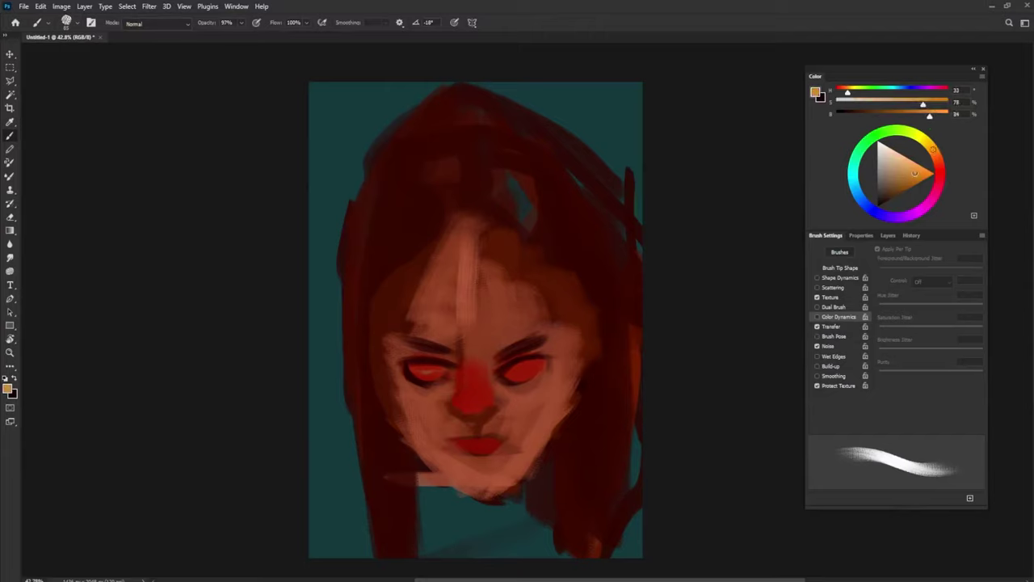
mouse_move(424, 456)
mouse_down()
mouse_move(515, 461)
mouse_move(492, 476)
mouse_move(531, 434)
mouse_move(470, 453)
mouse_move(404, 427)
mouse_up()
alt+click(438, 490)
drag(467, 490, 522, 453)
alt+click(501, 393)
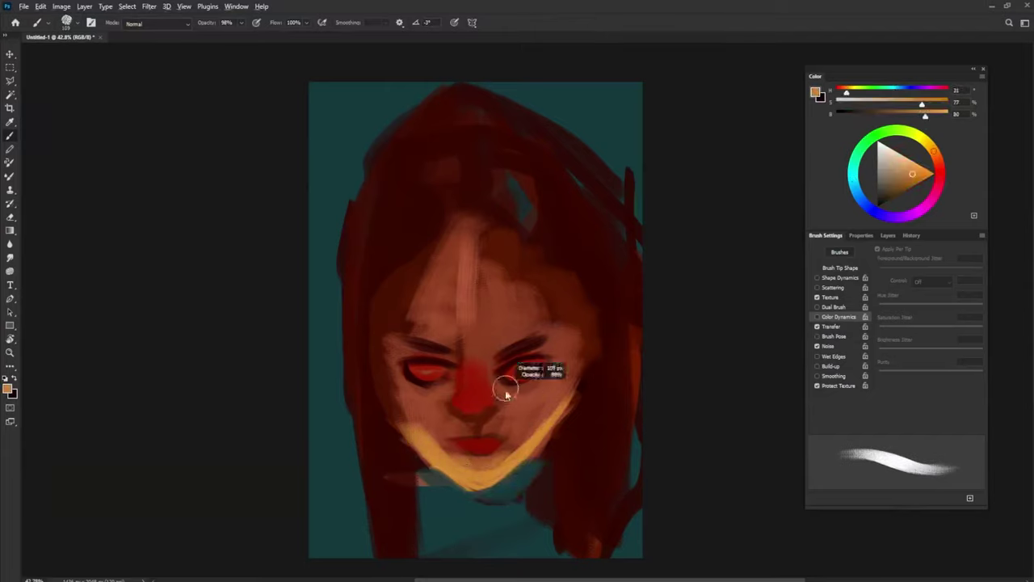
- Add a light pink highlight down the nose and touch up the eye area with a sampled dark red
alt+click(488, 323)
drag(474, 391, 472, 417)
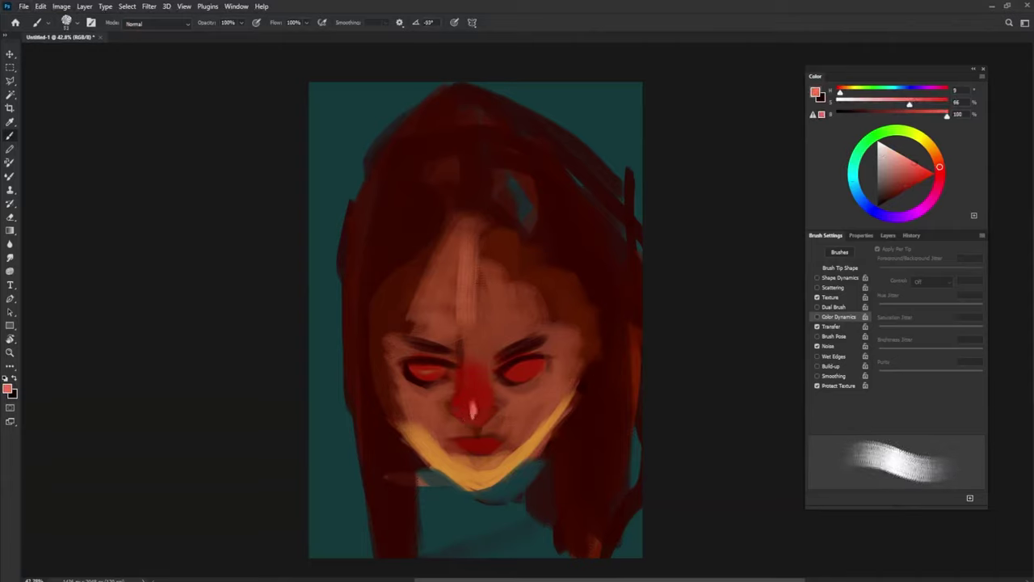
alt+click(451, 385)
drag(518, 370, 557, 372)
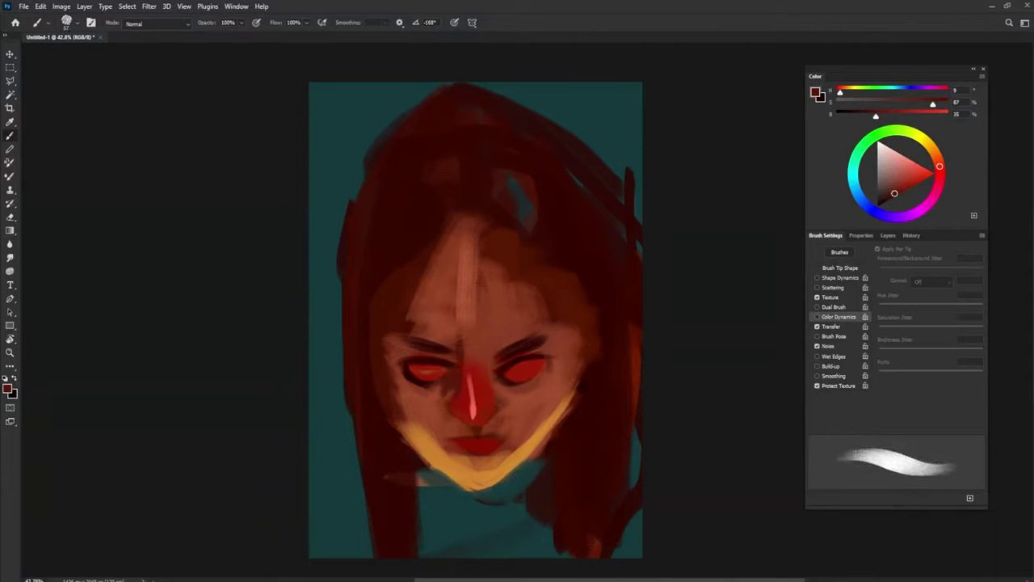
- Refine the skin around the lips and brighten both cheeks with sampled pale salmon tones
alt+click(495, 420)
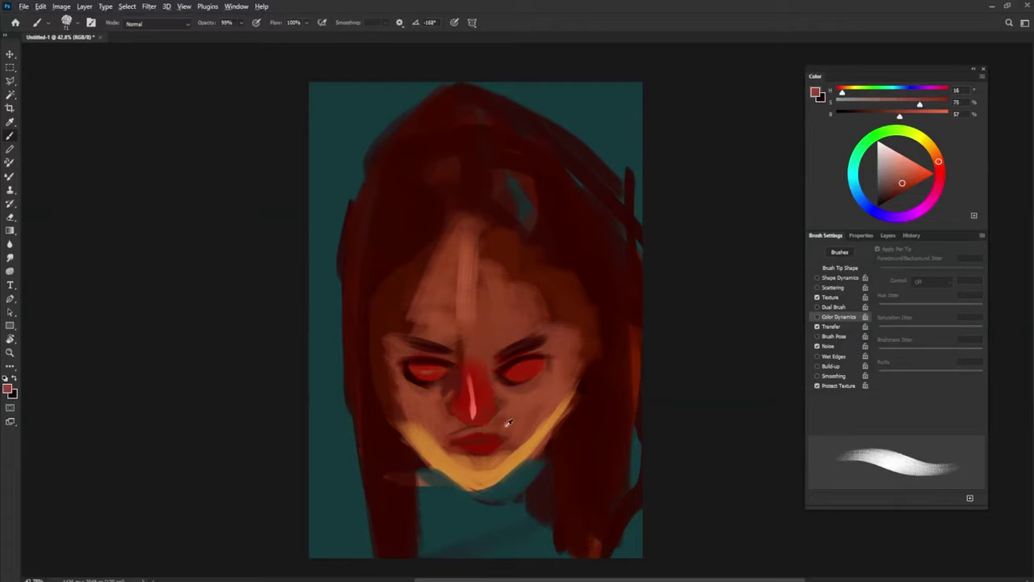
alt+click(508, 422)
mouse_move(484, 420)
mouse_down()
mouse_move(432, 440)
mouse_move(439, 405)
mouse_move(513, 441)
mouse_move(511, 423)
mouse_move(469, 499)
mouse_move(497, 471)
mouse_move(454, 425)
mouse_move(518, 410)
mouse_up()
alt+click(468, 461)
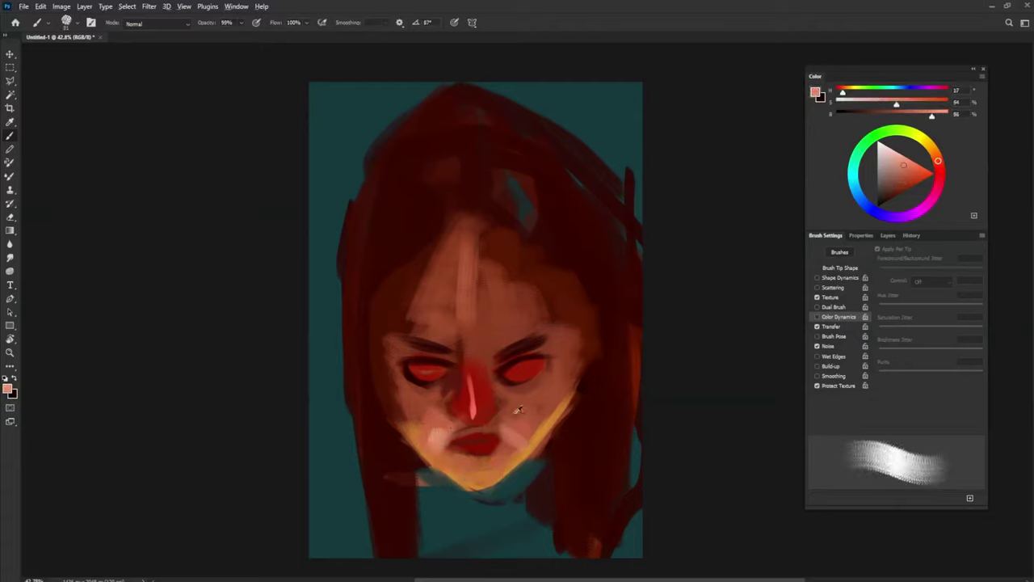
alt+click(436, 413)
drag(436, 413, 408, 388)
drag(505, 424, 579, 317)
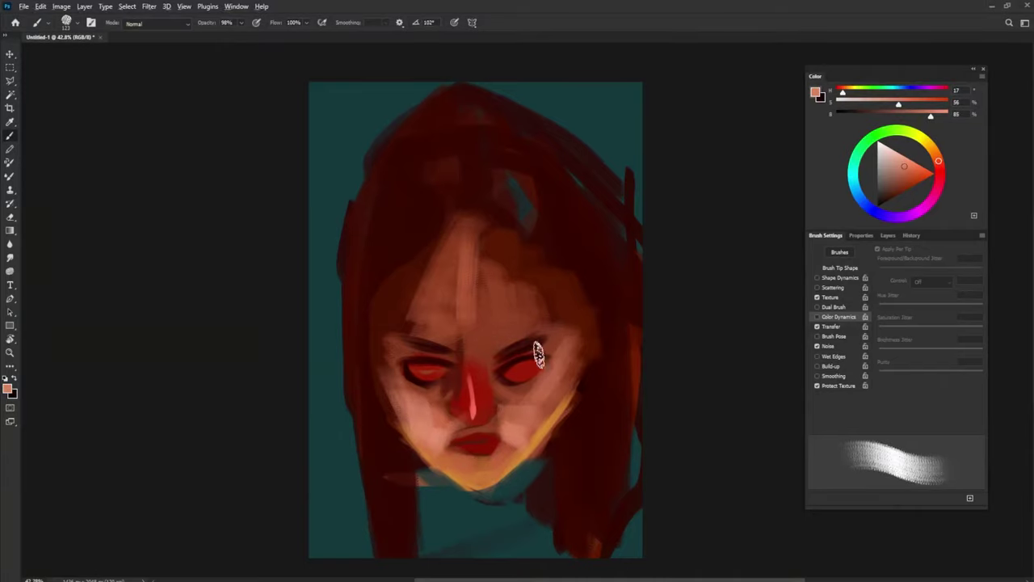
- Turn off the brush's Texture option and smooth the right cheek beside the nose with sampled skin tone
click(817, 297)
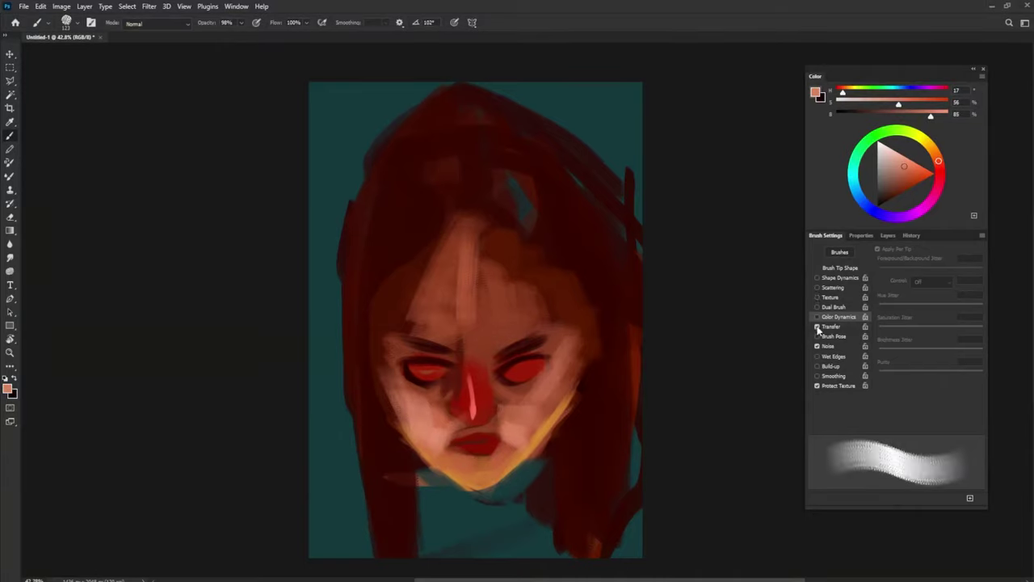
alt+click(518, 402)
drag(529, 392, 484, 400)
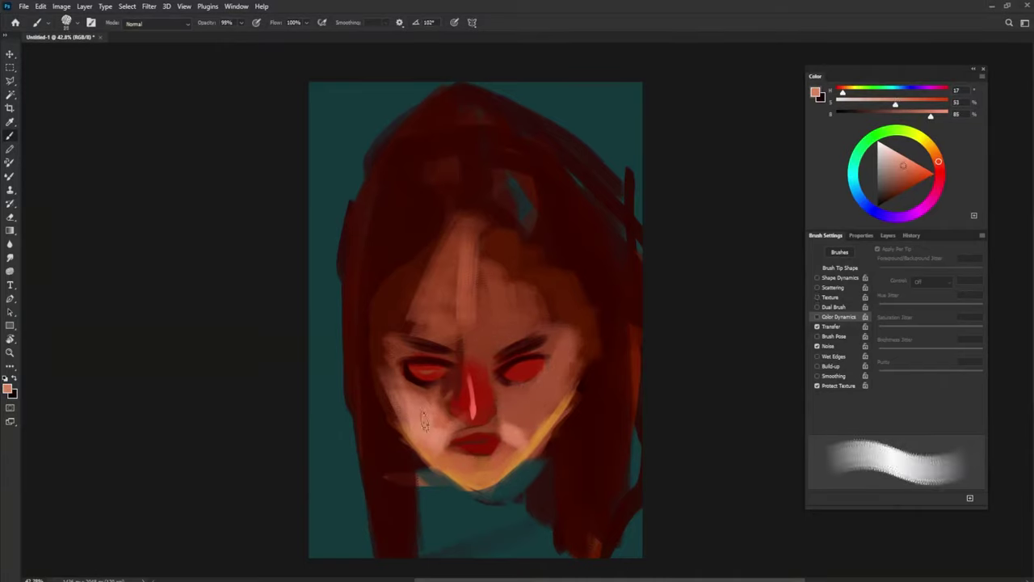
- Draw dark hairline strokes framing the forehead and cheeks, and add dark strands along the hair's left edge
alt+click(418, 373)
drag(412, 367, 475, 359)
mouse_move(456, 251)
mouse_down()
mouse_move(373, 399)
mouse_move(469, 233)
mouse_move(515, 258)
mouse_move(577, 376)
mouse_up()
drag(492, 409, 573, 409)
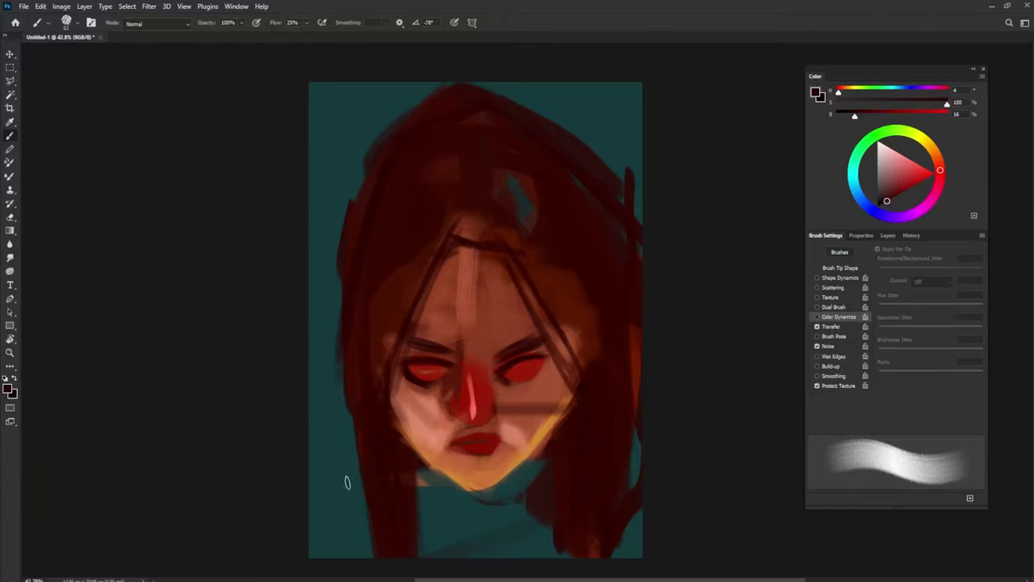
mouse_move(351, 556)
mouse_down()
mouse_move(345, 362)
mouse_move(362, 556)
mouse_up()
drag(356, 475, 360, 489)
- Paint lighter upper eyelids over both eyes with a sampled skin tone
alt+click(485, 320)
drag(401, 355, 436, 353)
mouse_move(532, 352)
mouse_down()
mouse_move(546, 348)
mouse_move(511, 357)
mouse_up()
drag(406, 361, 440, 368)
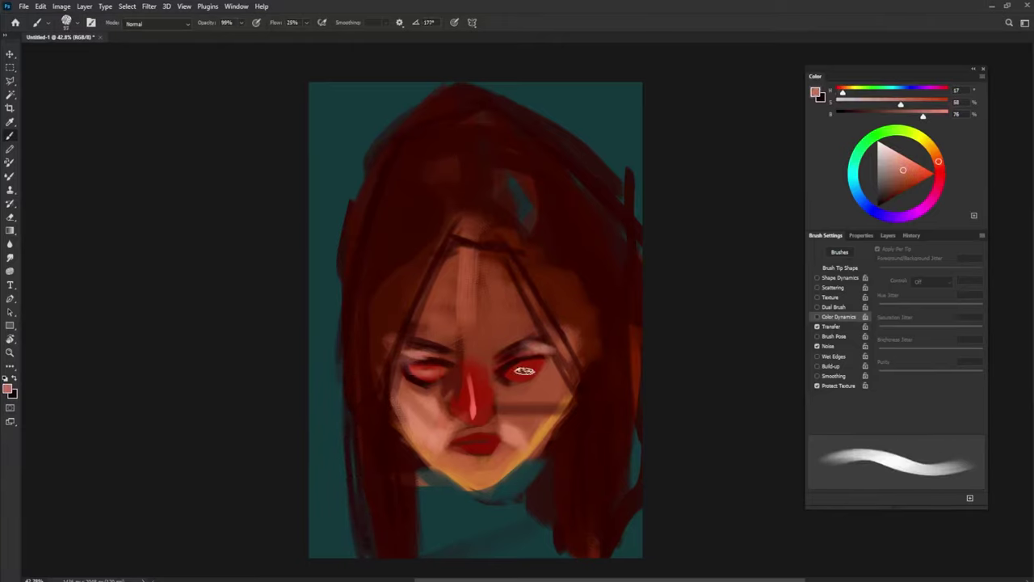
- Soften the right eye with sampled skin tone and, at 100% brush opacity, repaint the mouth as a narrow dark red shape
drag(515, 370, 540, 368)
alt+click(452, 416)
key(0)
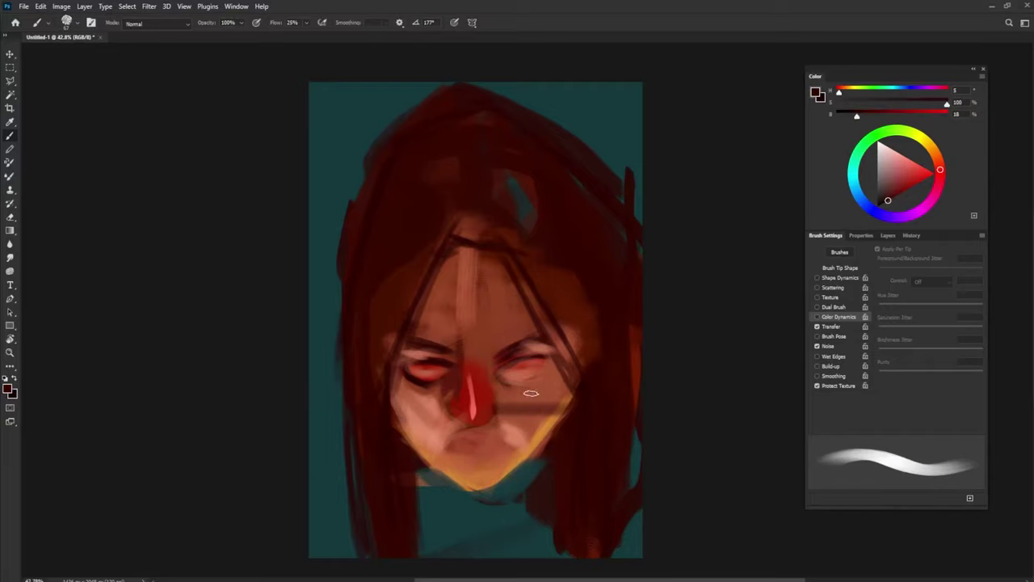
alt+click(495, 406)
drag(450, 442, 491, 441)
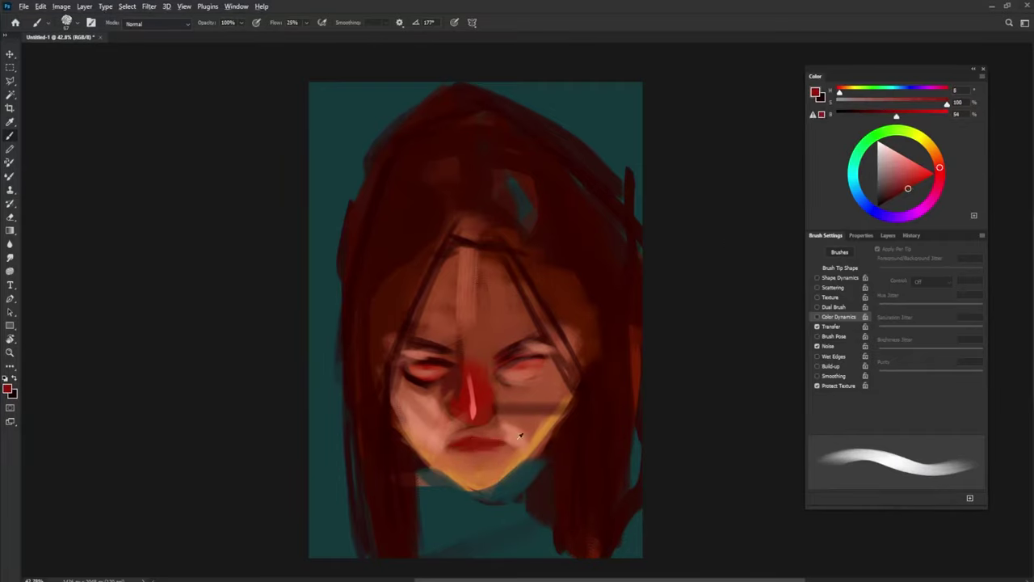
- Lighten the chin and even out the forehead and inner brows with sampled skin tones
alt+click(476, 464)
alt+click(476, 401)
alt+click(434, 336)
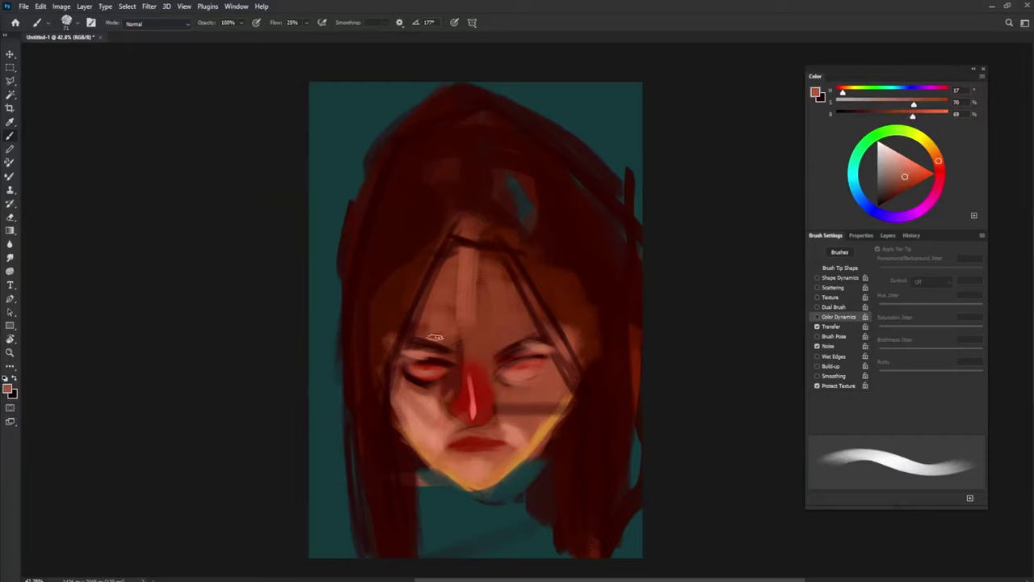
mouse_move(435, 337)
mouse_down()
mouse_move(452, 341)
mouse_move(503, 316)
mouse_move(509, 348)
mouse_up()
- Smooth the right cheek and the skin between nose and mouth with sampled salmon tone
alt+click(507, 394)
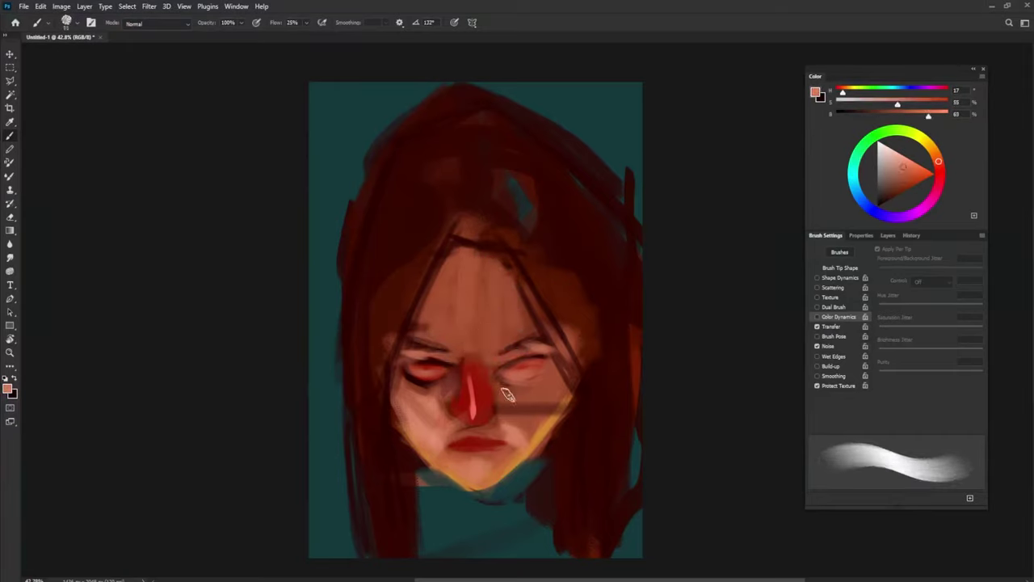
drag(507, 395, 557, 424)
drag(428, 413, 480, 440)
alt+click(547, 404)
- Set the brush opacity to 99%, then paint a warm light nose bridge and darker shading above the inner brows
key(9)
key(9)
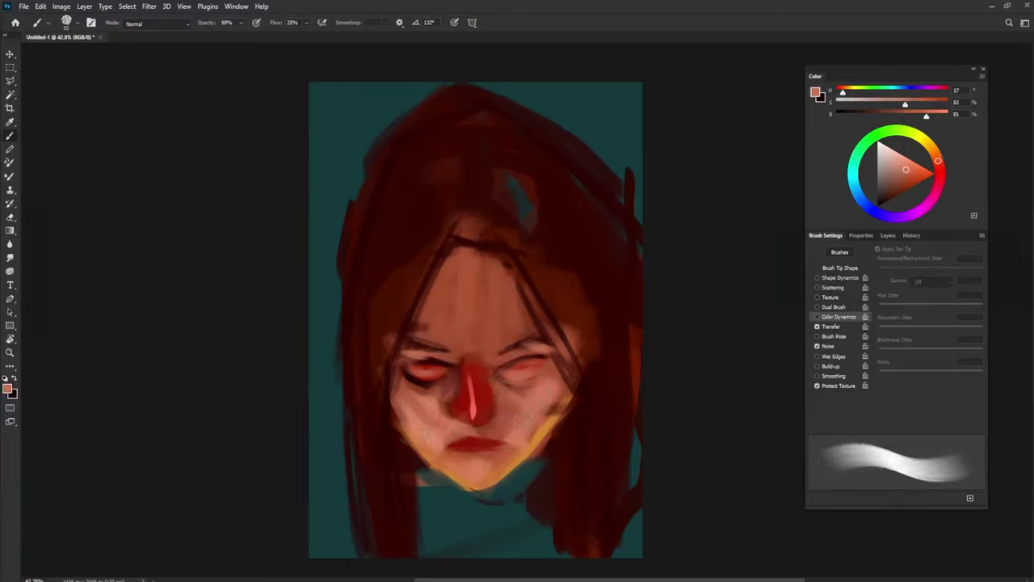
alt+click(462, 404)
drag(440, 356, 494, 353)
alt+click(422, 342)
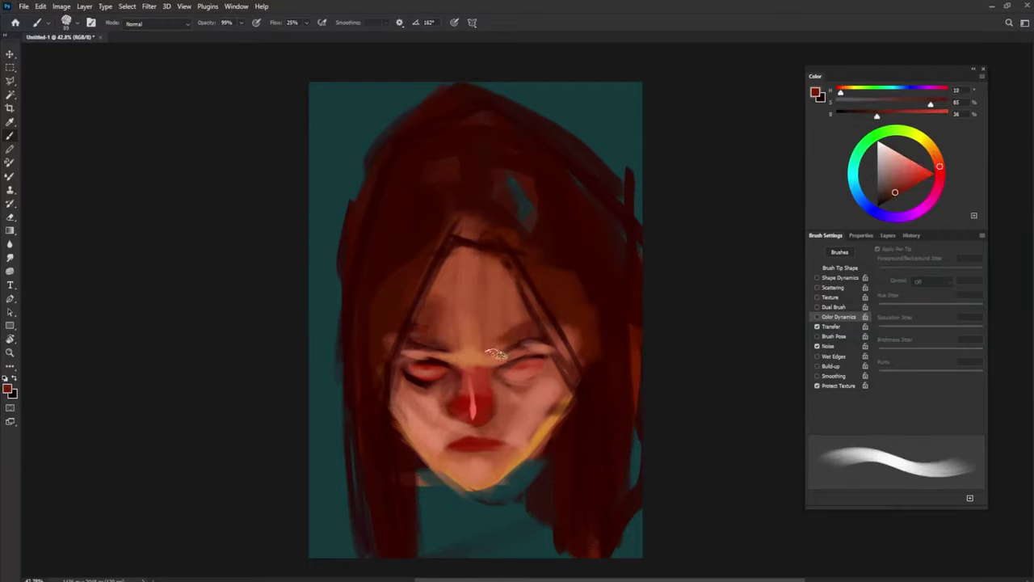
- Paint bright pinkish-red strokes under both eyes and light skin-tone highlights along the upper lids
alt+click(475, 402)
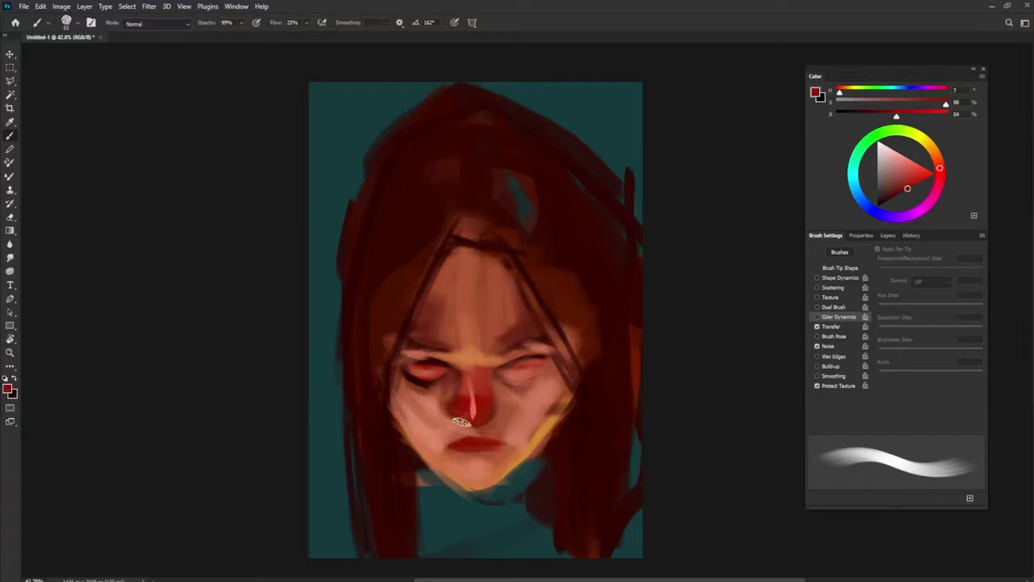
drag(525, 385, 503, 369)
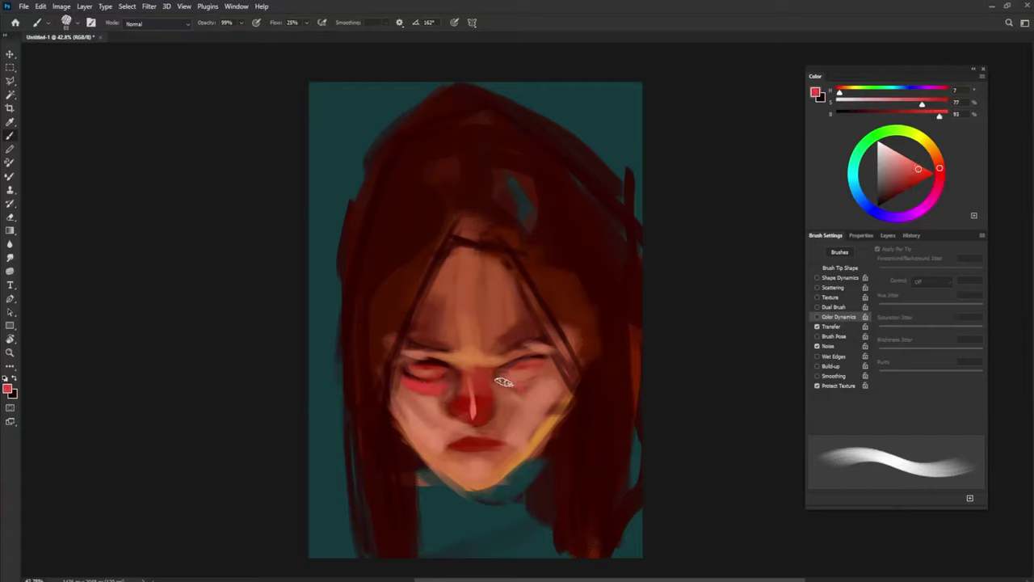
alt+click(442, 359)
alt+click(474, 346)
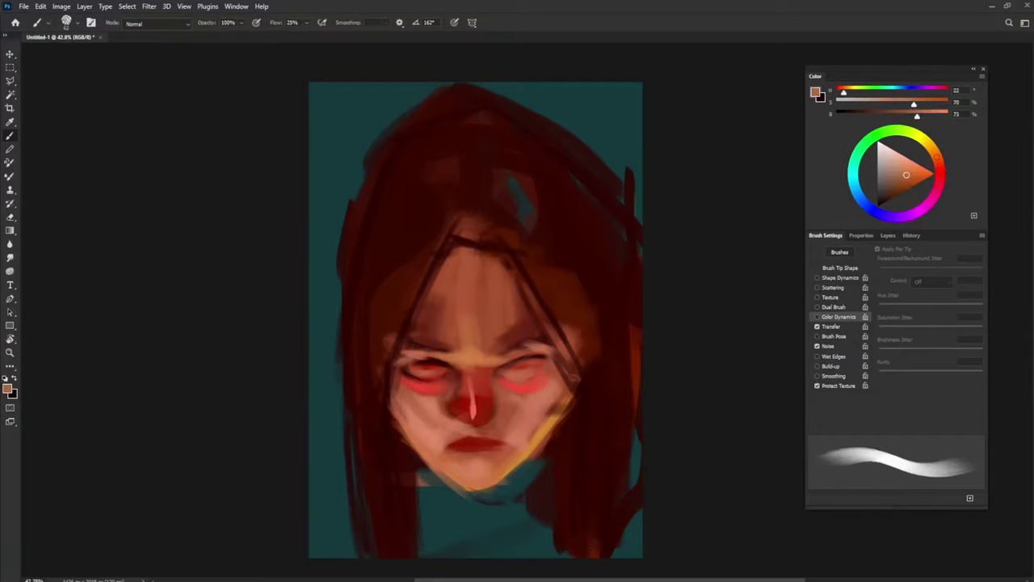
drag(420, 360, 394, 357)
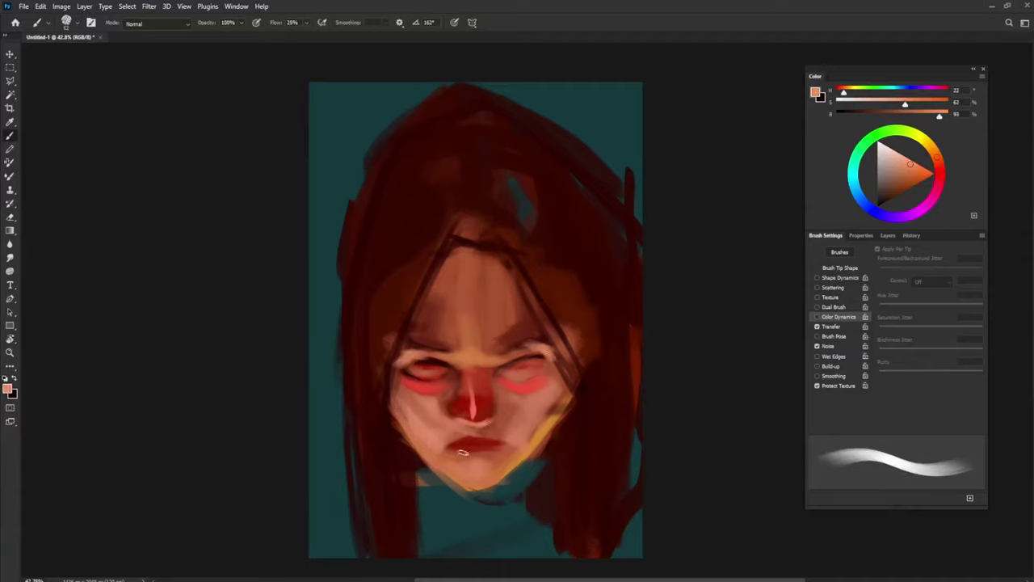
- Reshape the mouth with sampled dark reds, outlining the lower lip with light skin tone
alt+click(457, 447)
alt+click(635, 294)
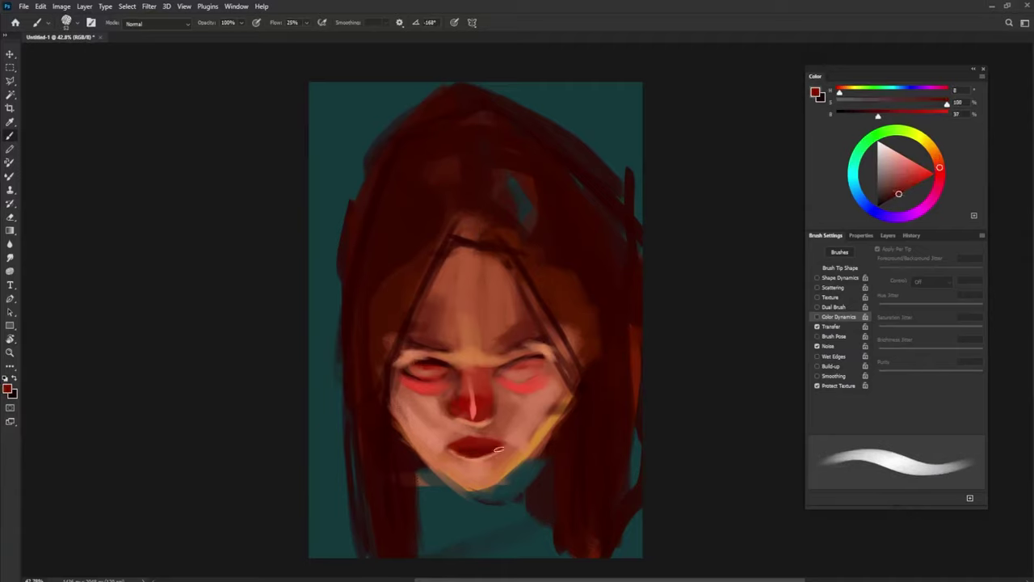
alt+click(468, 442)
alt+click(497, 441)
alt+click(476, 439)
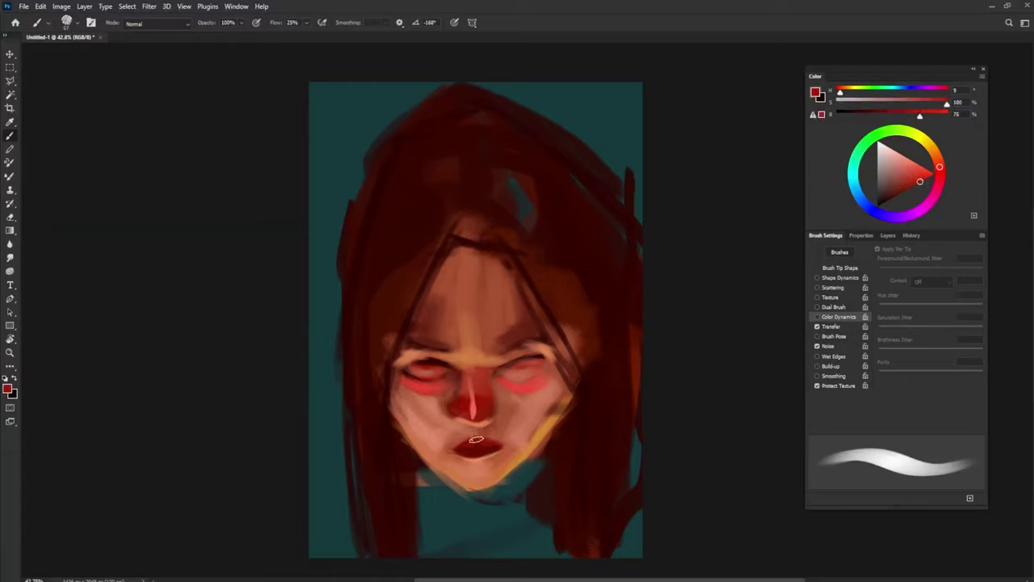
- Define a bright red upper lip, a dark parting line and a fuller red lower lip with sampled colors
alt+click(464, 447)
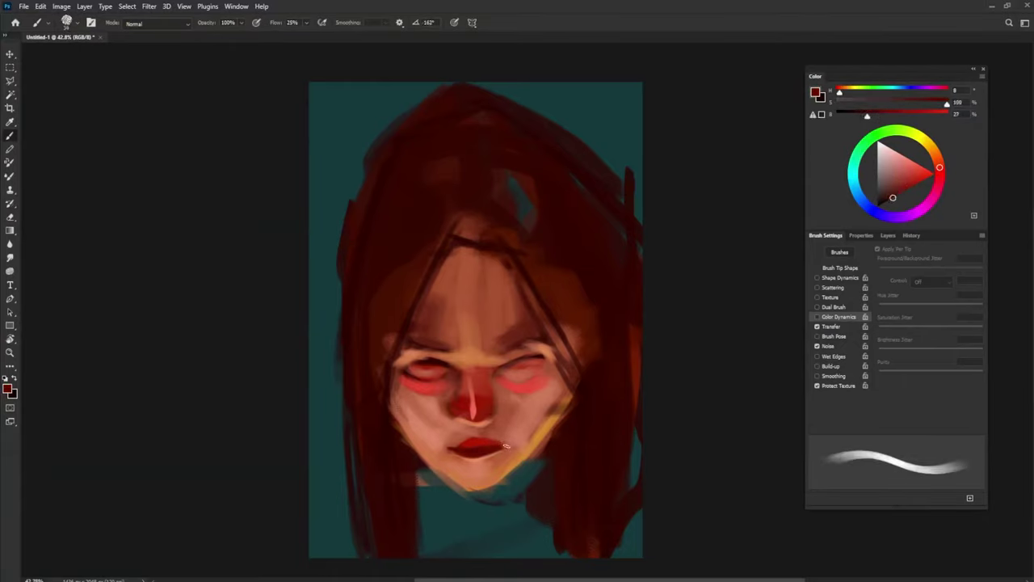
alt+click(460, 448)
alt+click(472, 442)
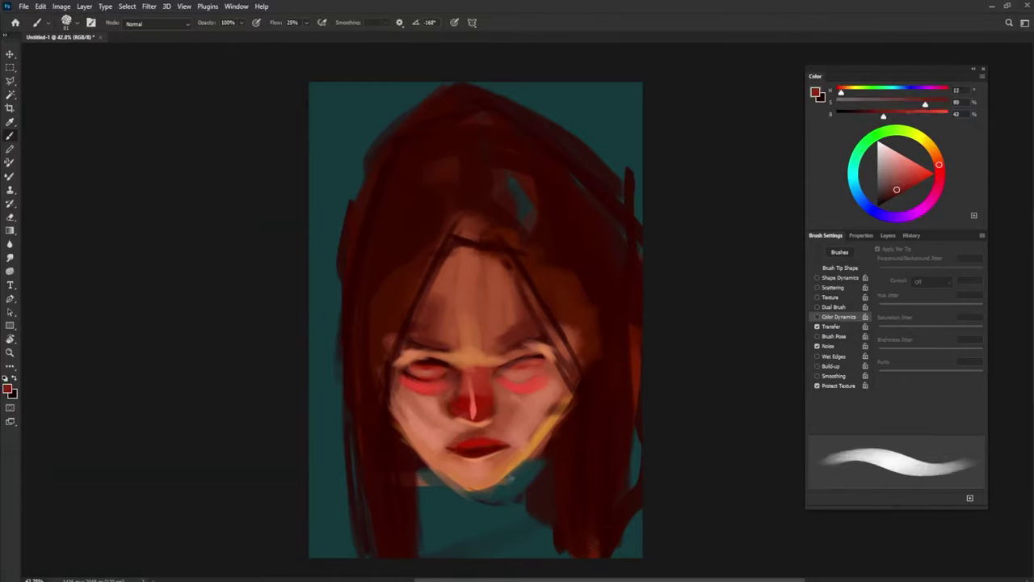
alt+click(458, 437)
alt+click(477, 433)
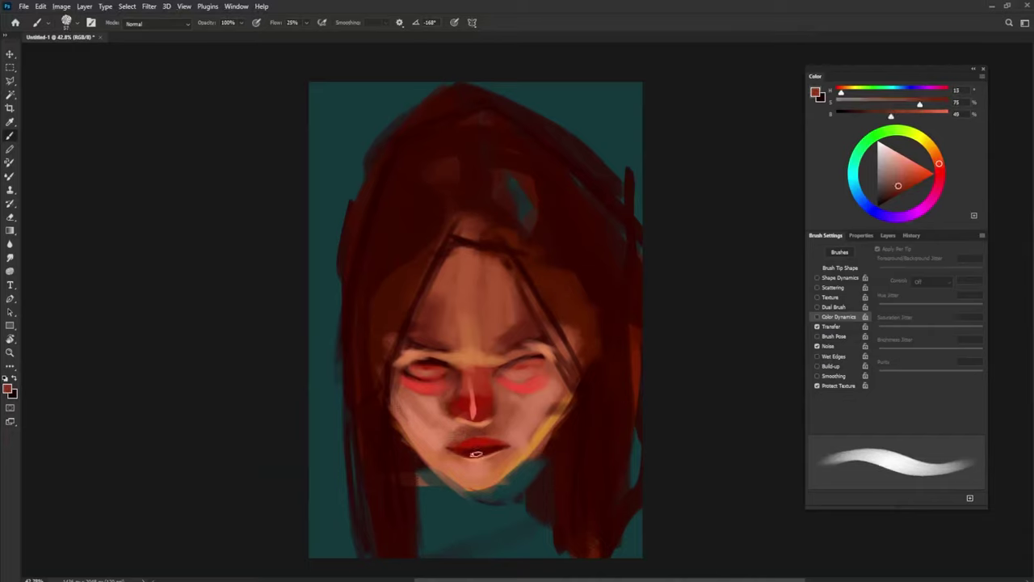
alt+click(475, 454)
- Outline the jaw and chin on both sides with a sampled light peach skin tone
alt+click(511, 416)
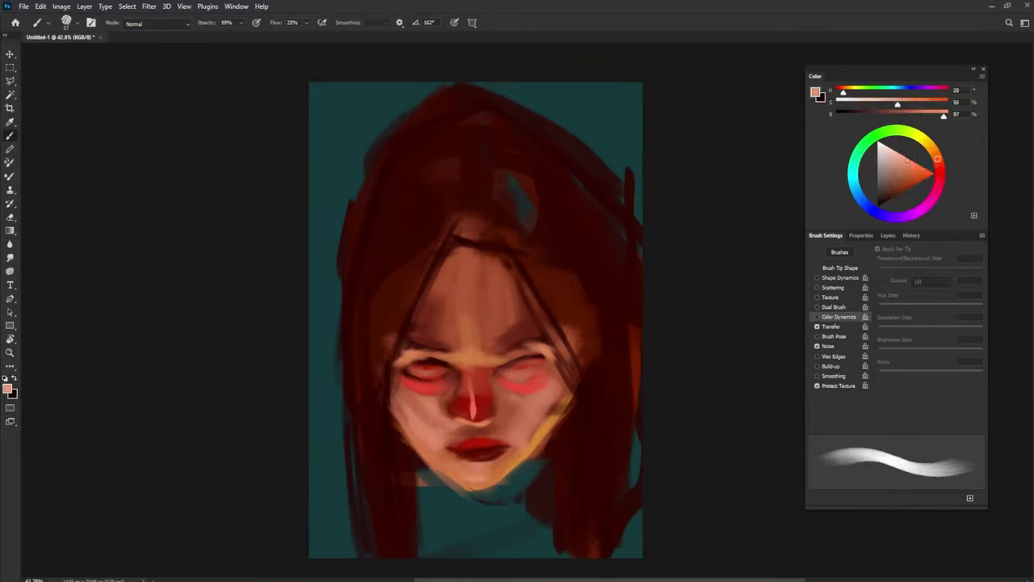
drag(549, 428, 477, 480)
mouse_move(395, 420)
mouse_down()
mouse_move(461, 480)
mouse_move(505, 477)
mouse_up()
alt+click(476, 483)
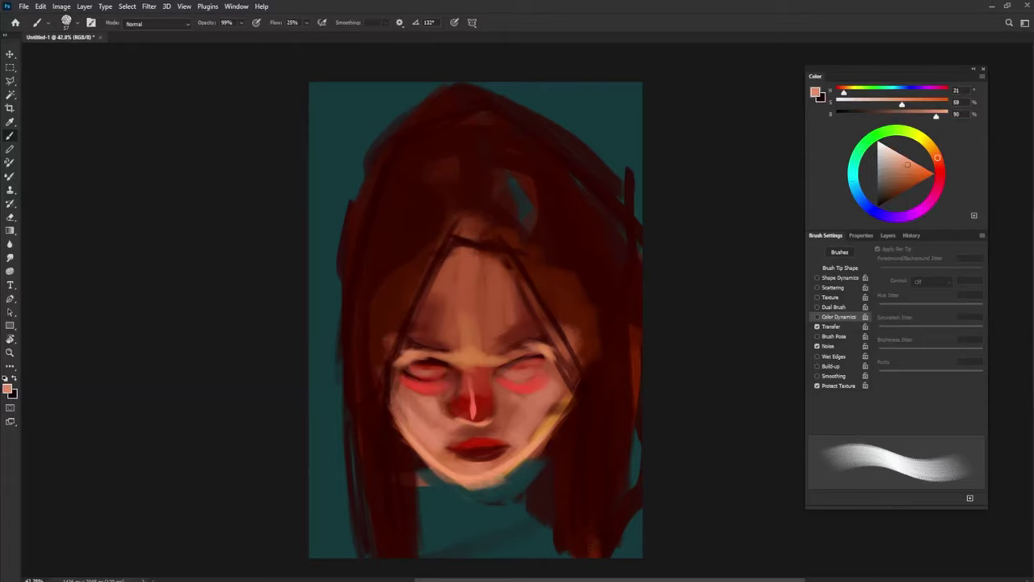
- Block in a near-black high collar beneath the chin and dark shoulders on both sides of the hair
alt+click(404, 496)
drag(436, 472, 424, 549)
drag(545, 518, 529, 557)
mouse_move(529, 456)
mouse_down()
mouse_move(458, 487)
mouse_move(452, 543)
mouse_move(468, 533)
mouse_up()
alt+click(473, 525)
mouse_move(416, 469)
mouse_down()
mouse_move(461, 546)
mouse_move(525, 513)
mouse_up()
drag(352, 493, 314, 535)
drag(467, 507, 522, 490)
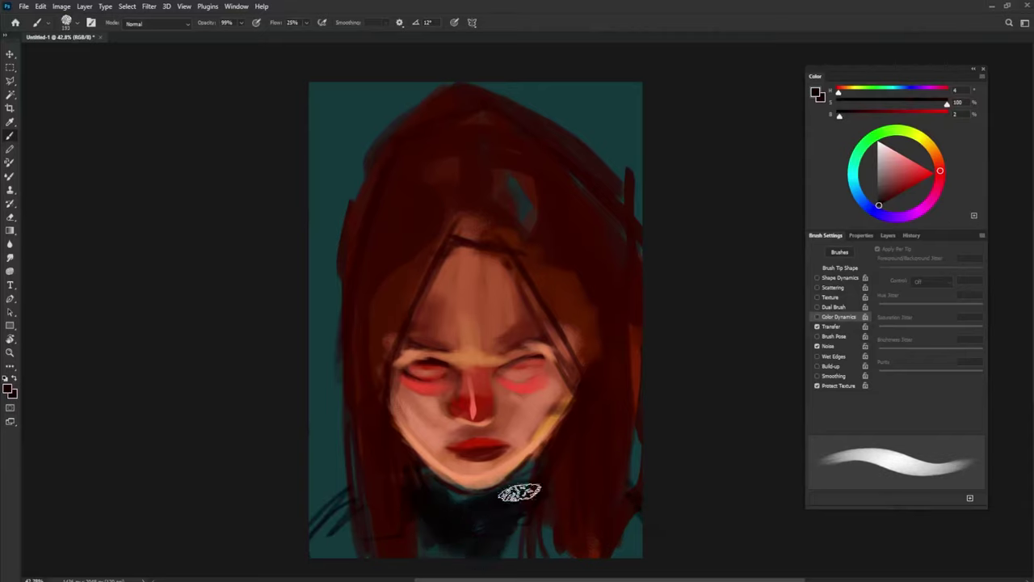
drag(347, 497, 317, 553)
mouse_move(630, 453)
mouse_down()
mouse_move(555, 484)
mouse_move(598, 481)
mouse_up()
- Enlarge the lower lip in red and refine the chin beneath it with sampled skin tones
alt+click(476, 472)
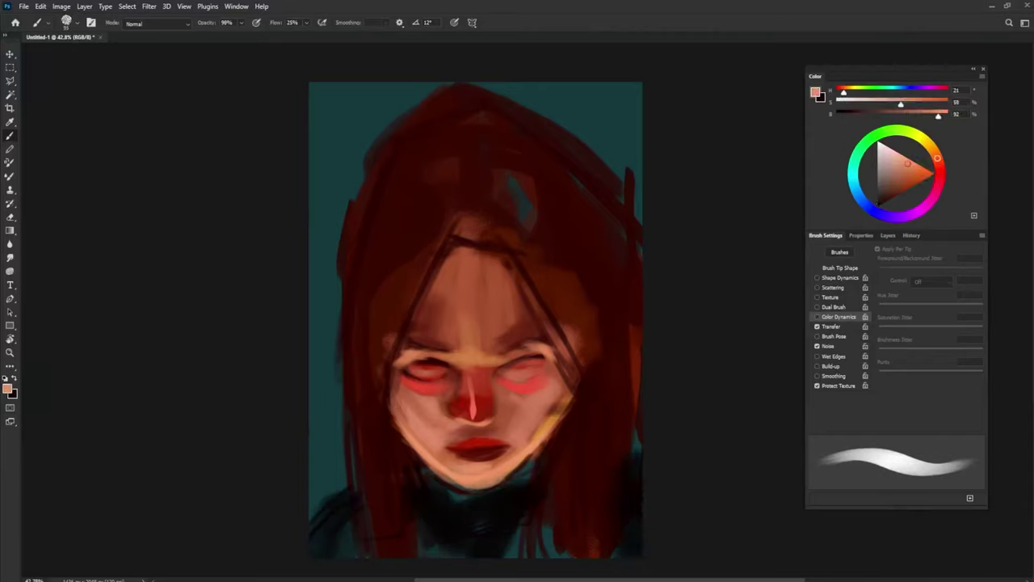
alt+click(480, 460)
alt+click(467, 464)
alt+click(483, 469)
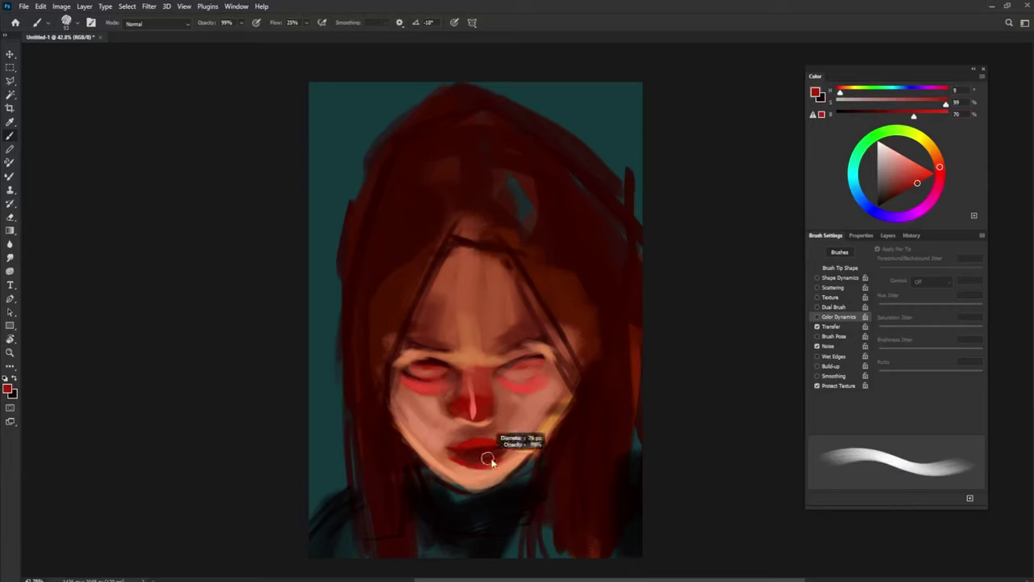
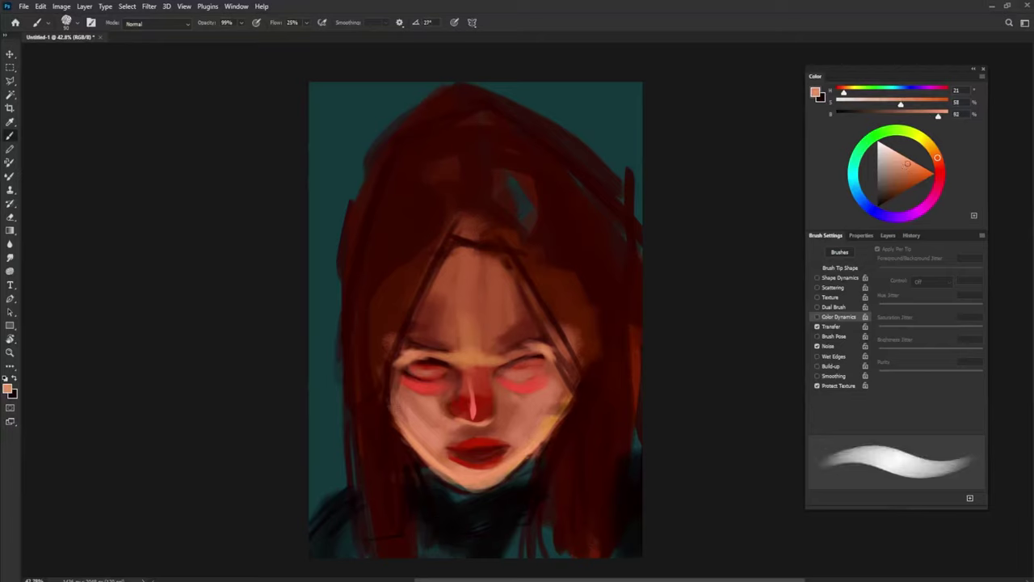
- Set the brush opacity to 100% and shade both sides of the nose with sampled dark reds
key(0)
alt+click(552, 392)
drag(452, 383, 450, 404)
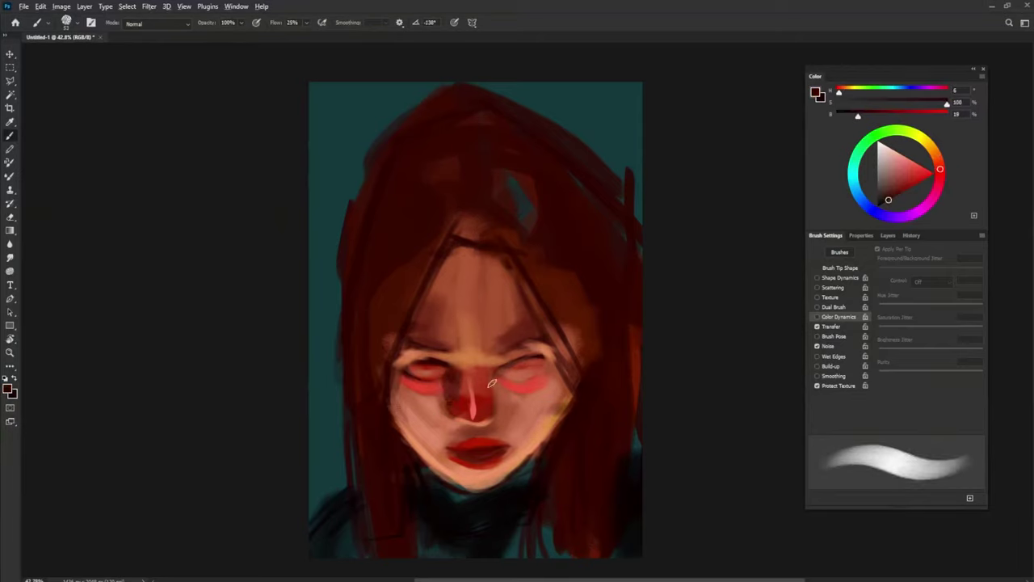
alt+click(458, 393)
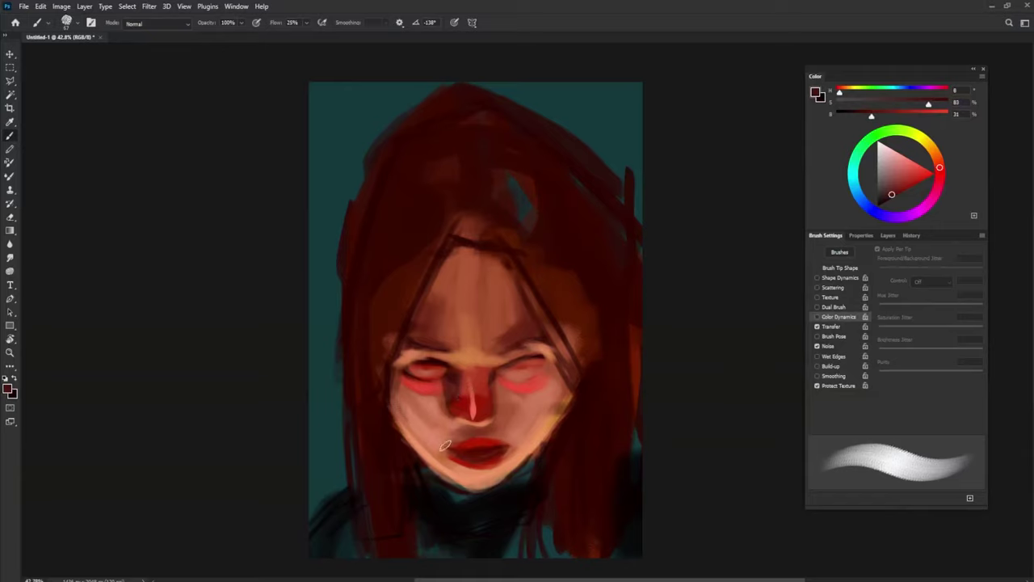
alt+click(443, 387)
- Lighten the cheeks below the eyes with sampled salmon tone and sharpen the dark eyebrows and left upper lash line
alt+click(497, 469)
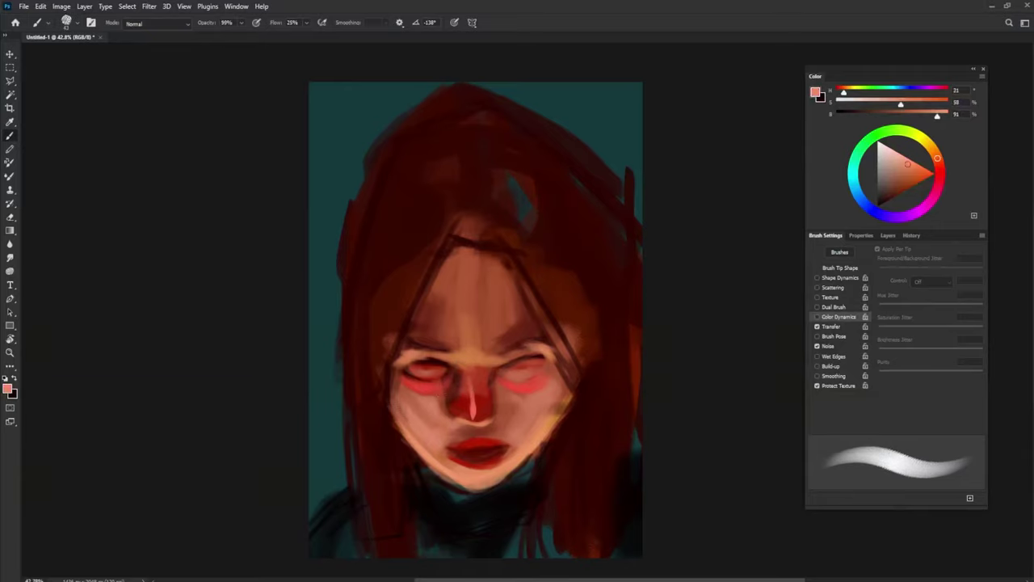
drag(411, 406, 401, 391)
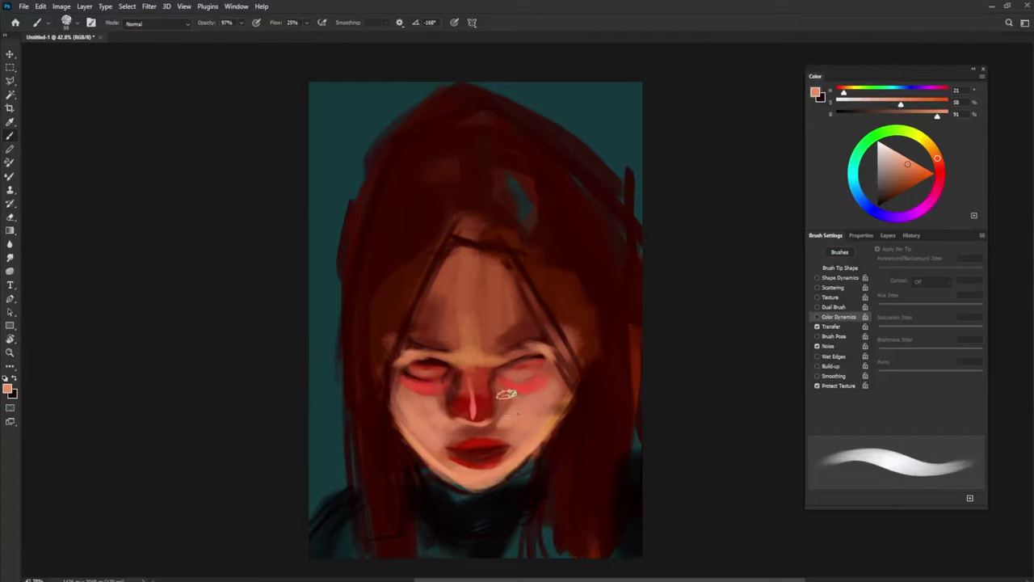
alt+click(514, 361)
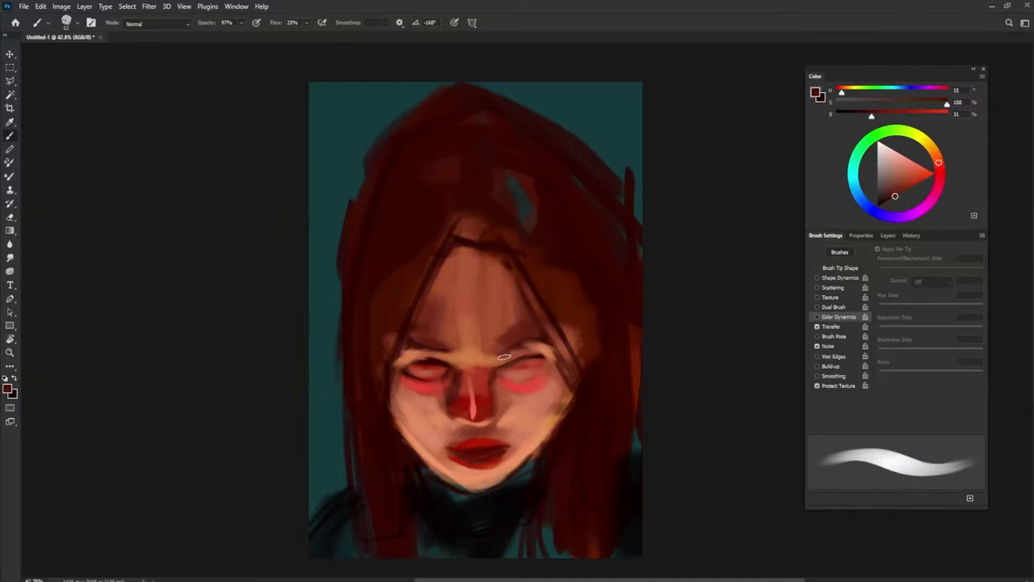
key(shift+Left)
key(shift+Left)
alt+click(386, 381)
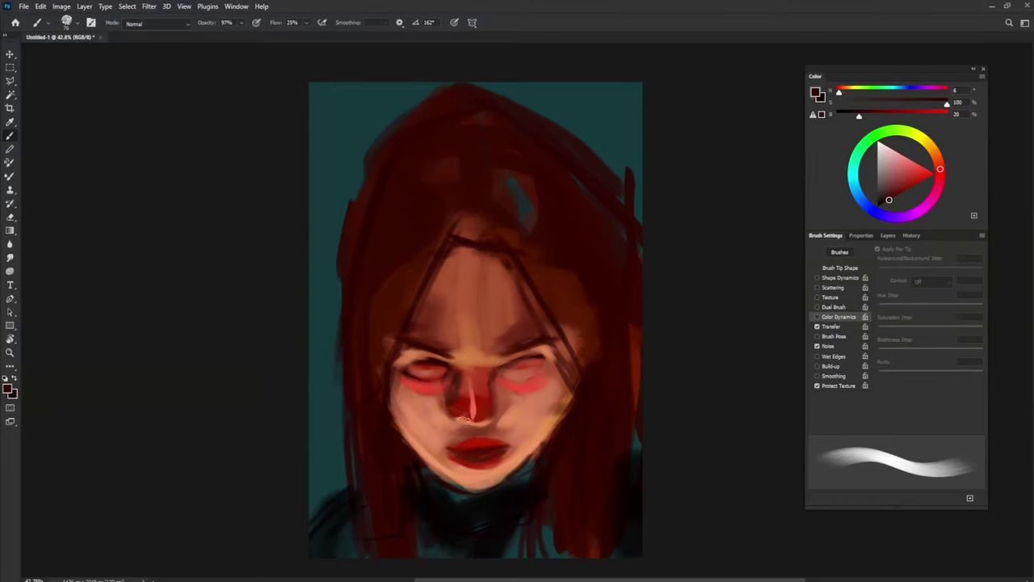
- Fill the whites of both eyes with a pale green
drag(414, 373, 426, 372)
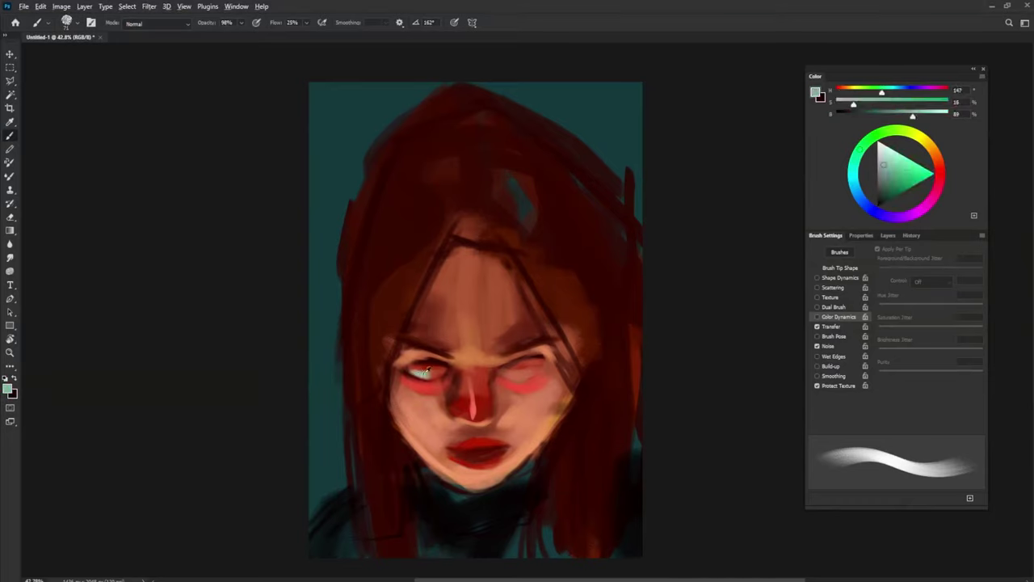
drag(508, 369, 535, 366)
alt+click(540, 344)
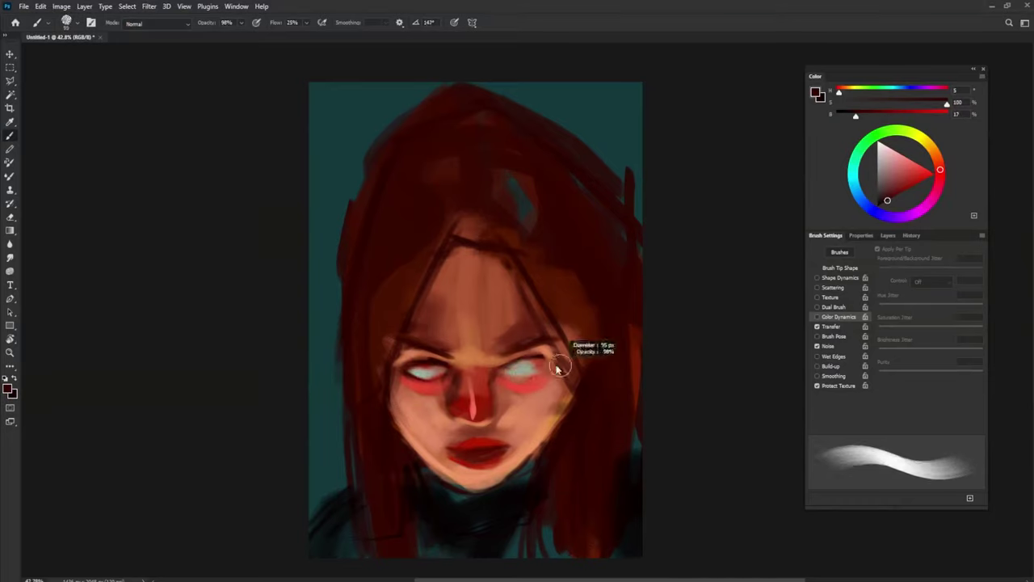
- Paint thick dark red hair strands over the right side of the forehead and cheek
mouse_move(511, 273)
mouse_down()
mouse_move(550, 428)
mouse_move(550, 368)
mouse_up()
mouse_move(534, 336)
mouse_down()
mouse_move(508, 254)
mouse_move(568, 267)
mouse_up()
drag(568, 315, 565, 385)
- Trim the outer hair silhouette with the sampled background teal and rebuild its edges in dark red
alt+click(335, 468)
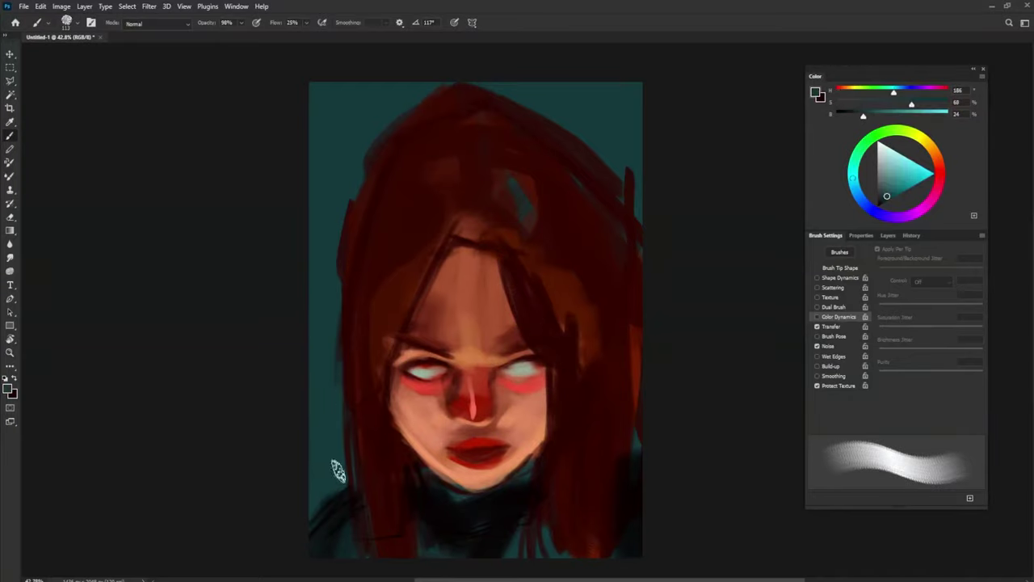
mouse_move(337, 477)
mouse_down()
mouse_move(361, 220)
mouse_move(490, 104)
mouse_move(617, 404)
mouse_move(624, 525)
mouse_up()
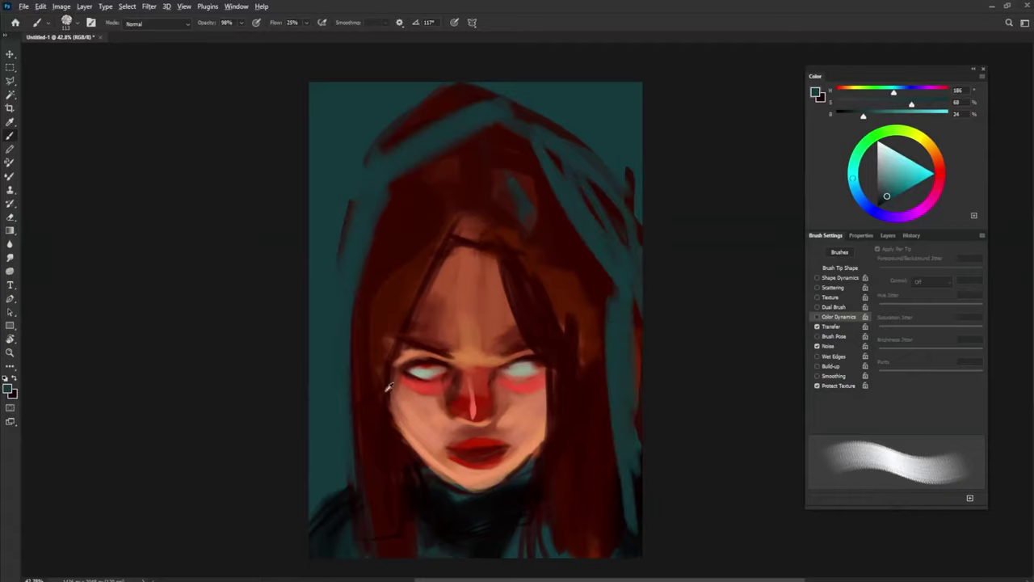
alt+click(388, 387)
drag(367, 367, 380, 225)
mouse_move(477, 150)
mouse_down()
mouse_move(569, 202)
mouse_move(501, 167)
mouse_move(614, 286)
mouse_up()
drag(622, 339, 623, 517)
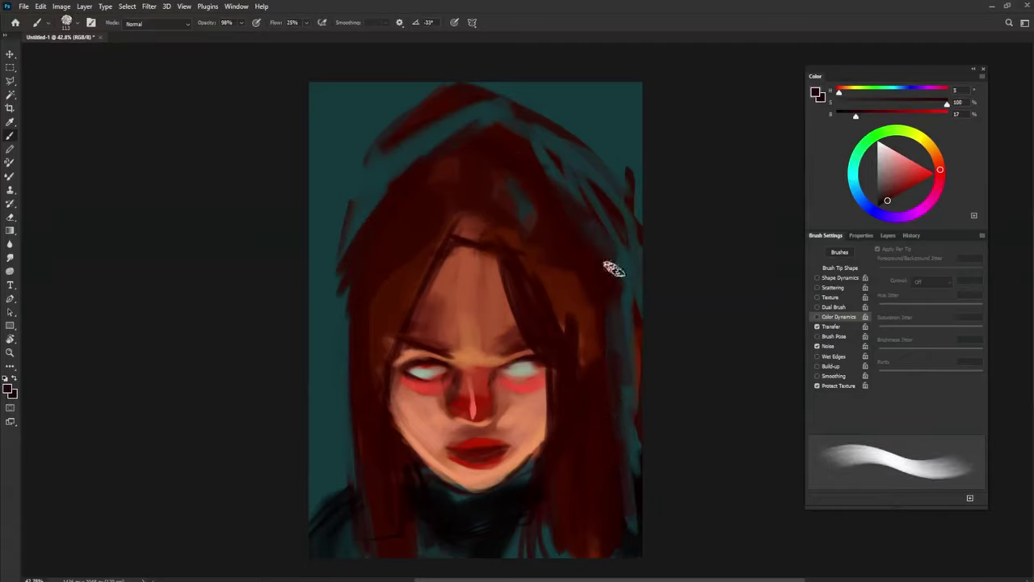
- Paint background teal over the leftover strokes outside the hair at the right edge and above the head
alt+click(612, 268)
mouse_move(614, 258)
mouse_down()
mouse_move(627, 183)
mouse_move(631, 404)
mouse_up()
drag(517, 93, 427, 132)
- Add reddish-brown strands across the crown and right side of the hair, and blend the dark hairline above the forehead
alt+click(545, 323)
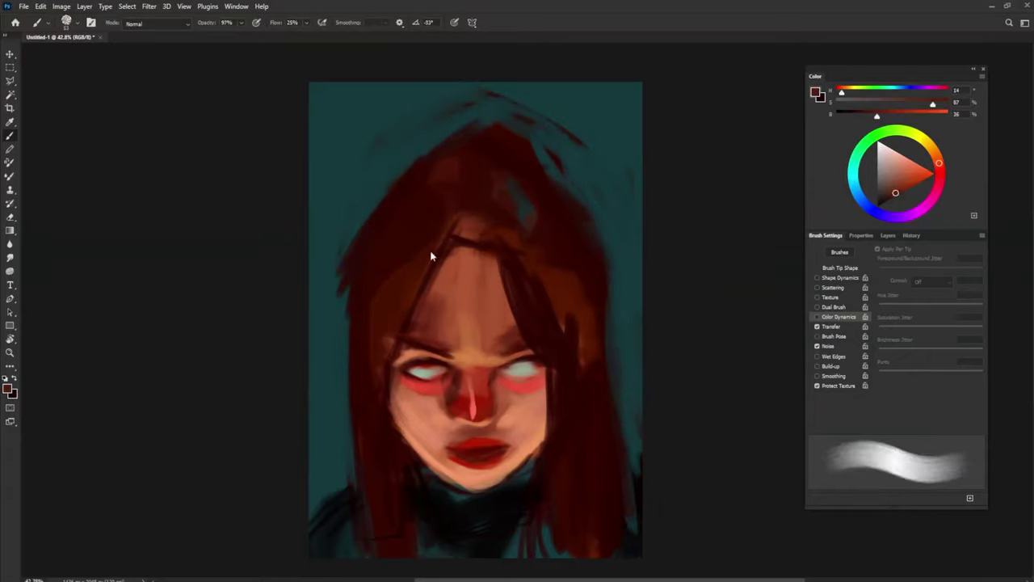
drag(390, 231, 568, 277)
alt+click(490, 239)
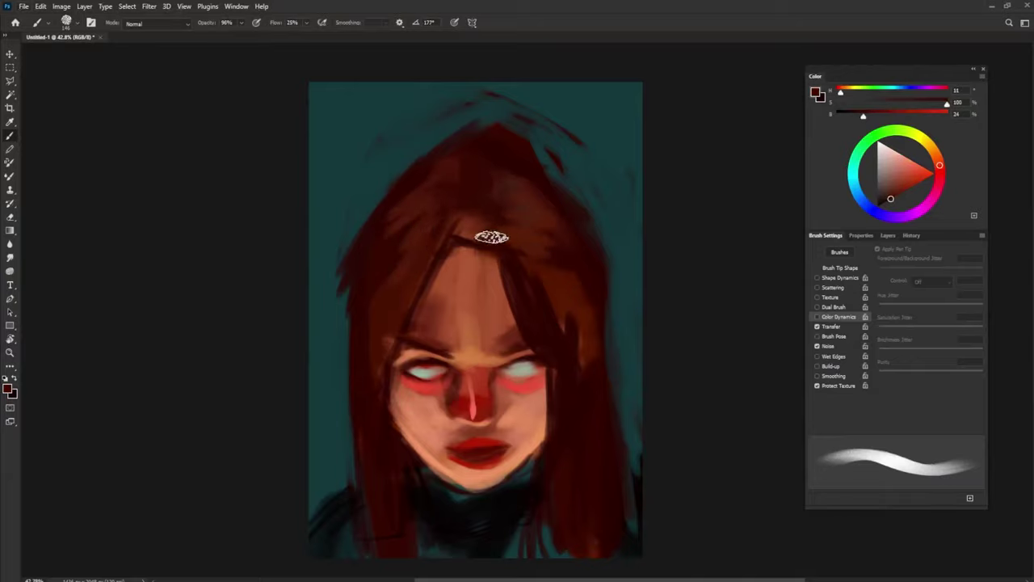
alt+click(557, 386)
alt+click(530, 239)
alt+click(525, 279)
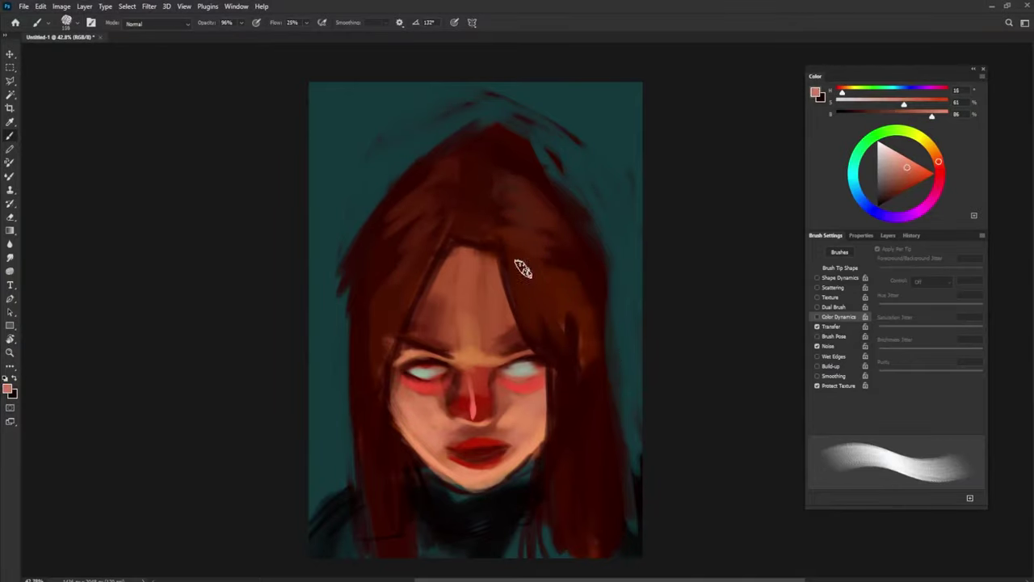
- Reduce the brush size and paint soft pinkish-brown highlights into the hair on both sides of the parting
key(bracketleft)
key(bracketleft)
key(bracketleft)
key(bracketleft)
key(bracketleft)
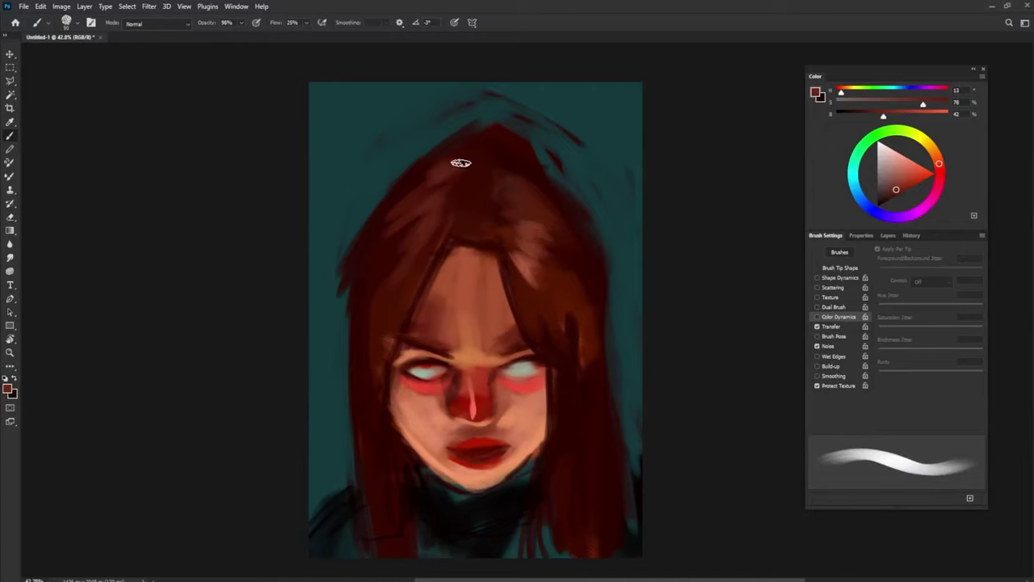
- Reshape the forehead hairline into a pointed arch with sampled dark reds and blend the strands beside the viewer's-right temple
alt+click(560, 388)
alt+click(476, 171)
alt+click(517, 219)
alt+click(485, 242)
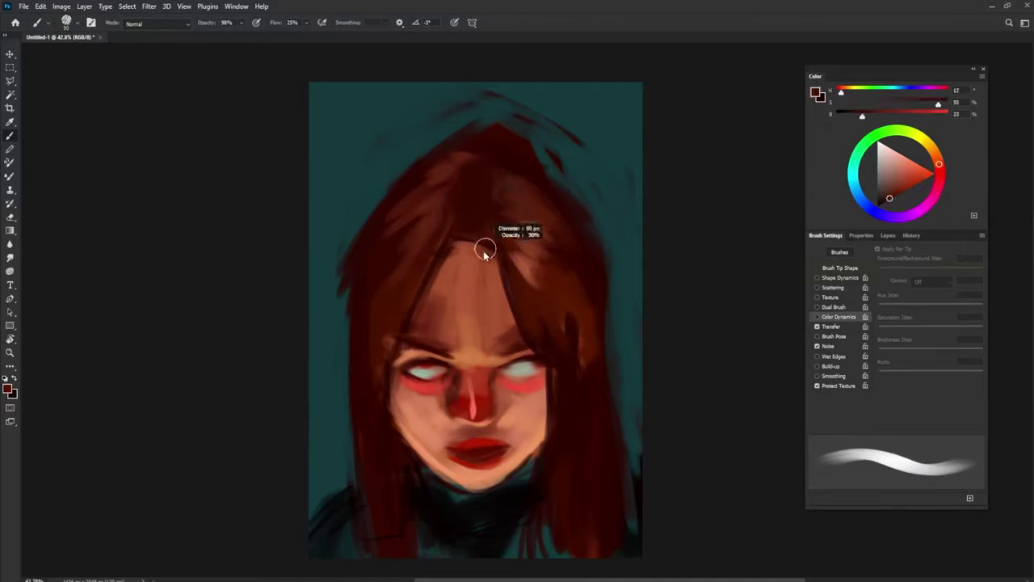
alt+click(573, 363)
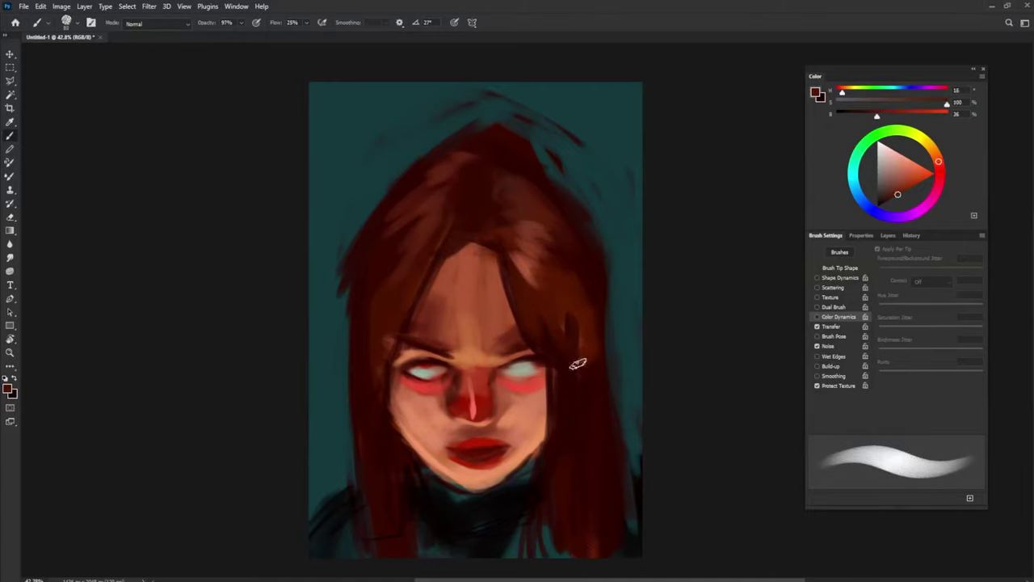
- Paint the lower lengths of hair on both sides of the neck bright orange, with upward strokes into the dark red
alt+click(418, 555)
drag(393, 517, 388, 440)
drag(556, 551, 600, 520)
drag(386, 557, 377, 428)
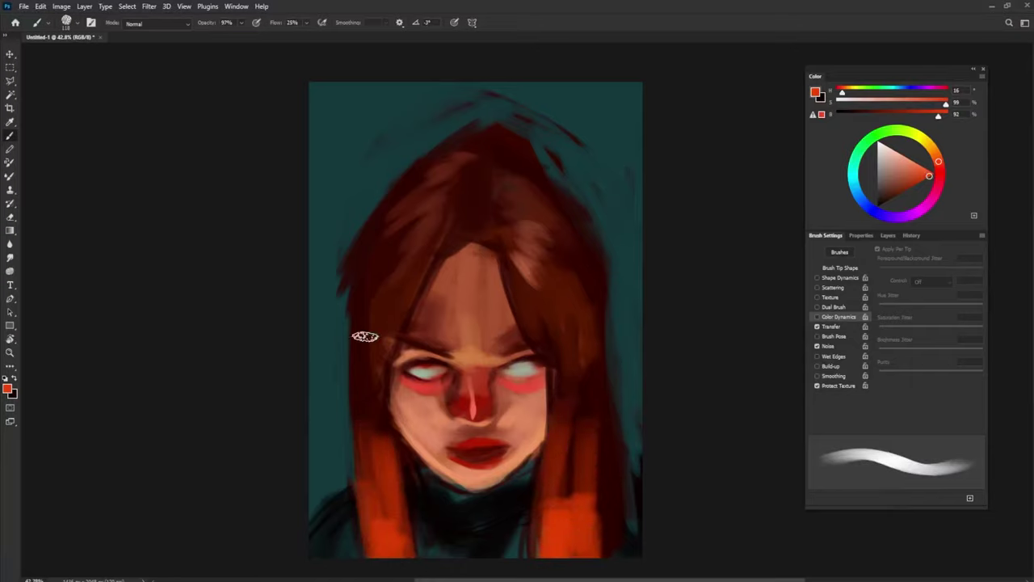
drag(570, 505, 588, 476)
alt+click(589, 531)
alt+click(589, 531)
drag(364, 490, 362, 428)
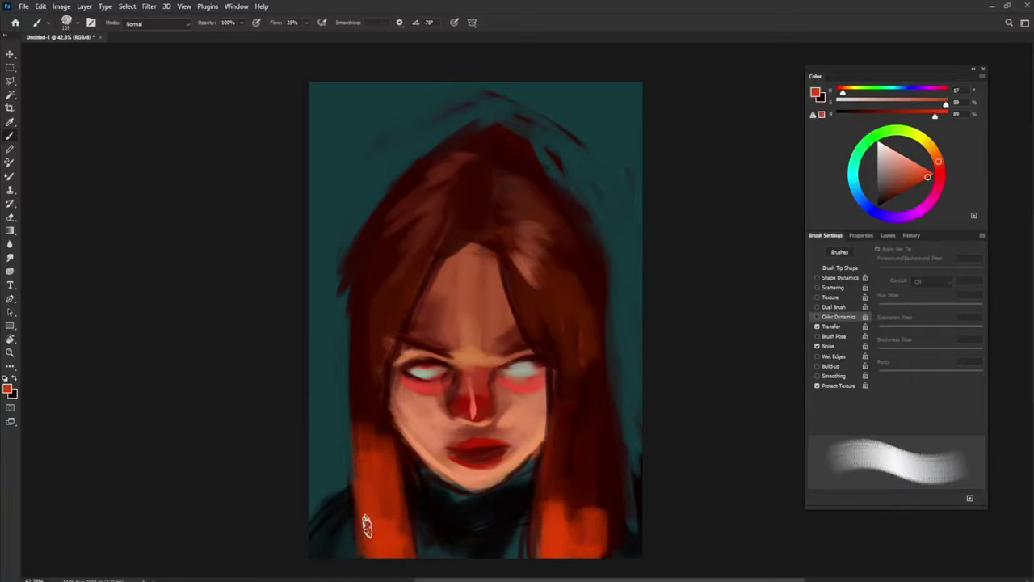
- Blend sampled dark red into the top of the orange lengths and fill in the turtleneck below the chin with near-black
alt+click(587, 452)
drag(551, 401, 526, 427)
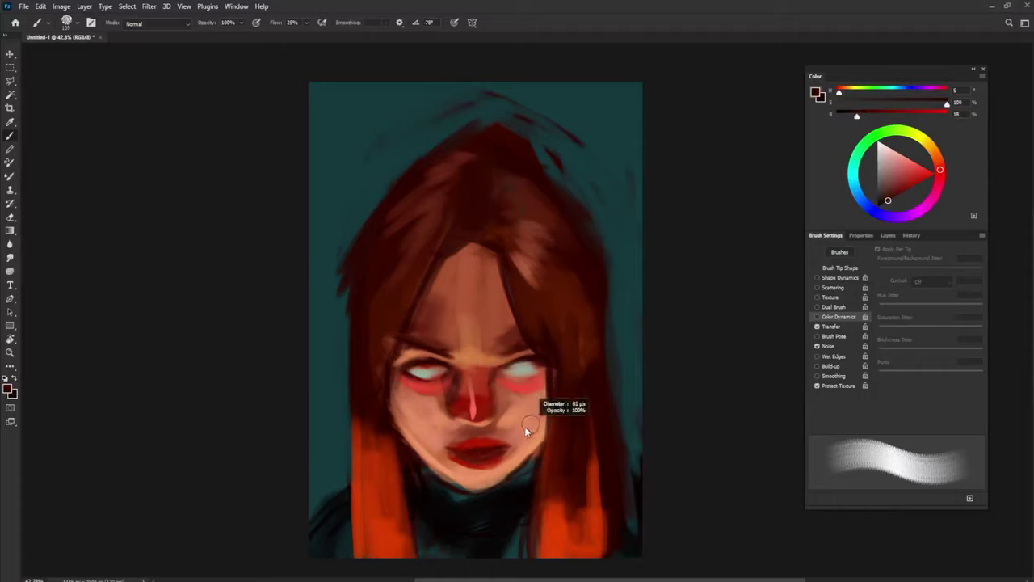
alt+click(443, 483)
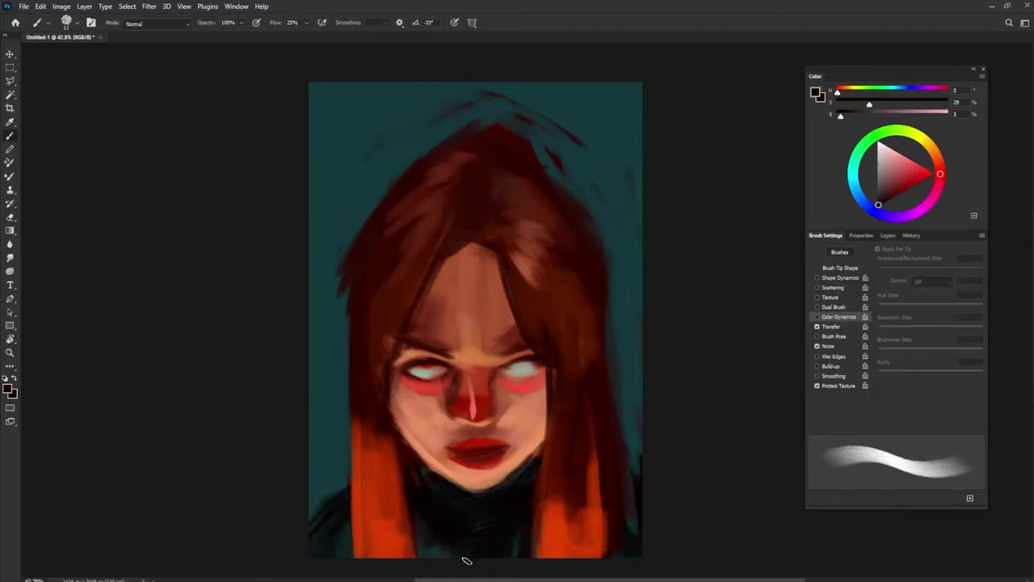
- Round out the nose tip with a smaller brush, using brown and saturated red sampled from the nose
drag(475, 408, 462, 399)
alt+click(470, 429)
alt+click(483, 402)
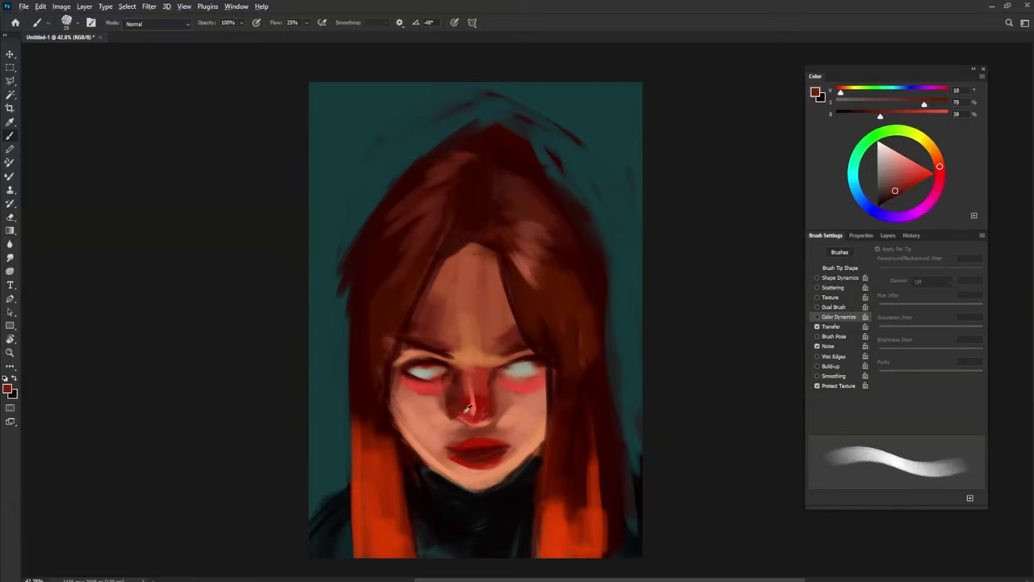
alt+click(467, 410)
alt+click(477, 408)
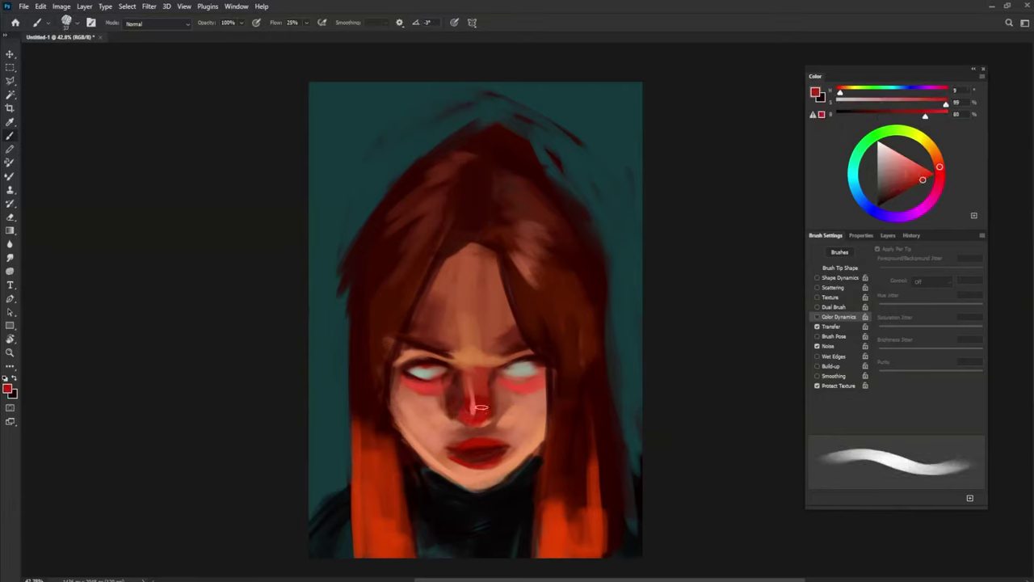
alt+click(479, 408)
- Shade the sides of the nose with dark reddish brown and brighten the skin between the brows with light orange
drag(453, 416, 450, 391)
alt+click(505, 386)
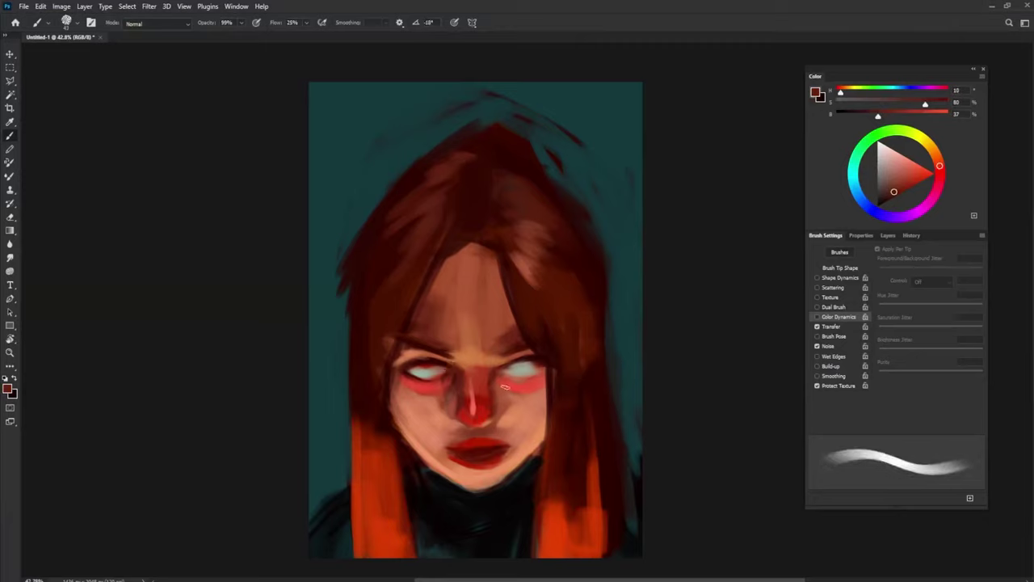
alt+click(484, 369)
alt+click(503, 418)
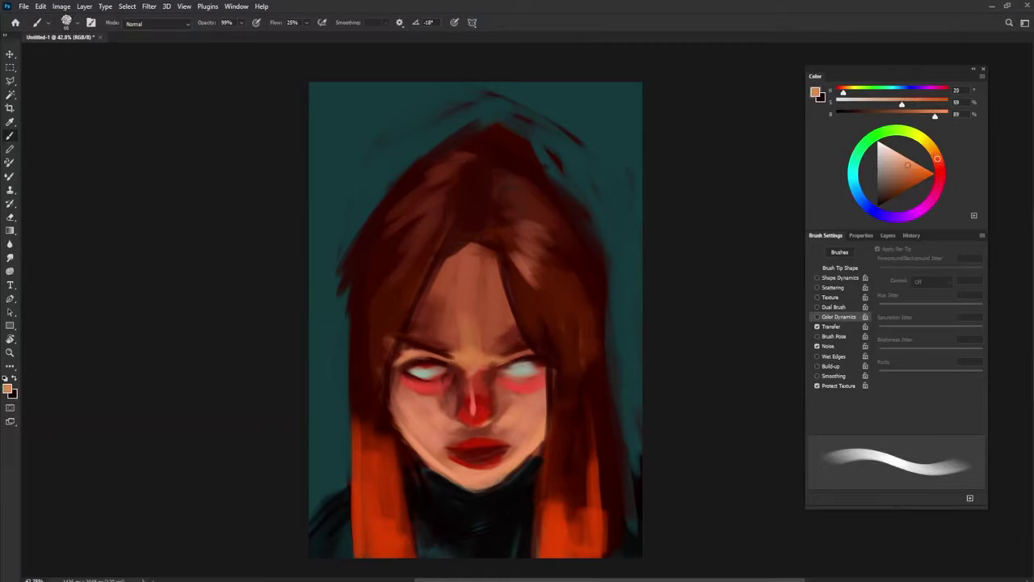
- Repaint the lower lip with sampled reds and add a salmon-pink highlight, rotating the brush tip to follow its curve
key(shift+Left)
key(shift+Left)
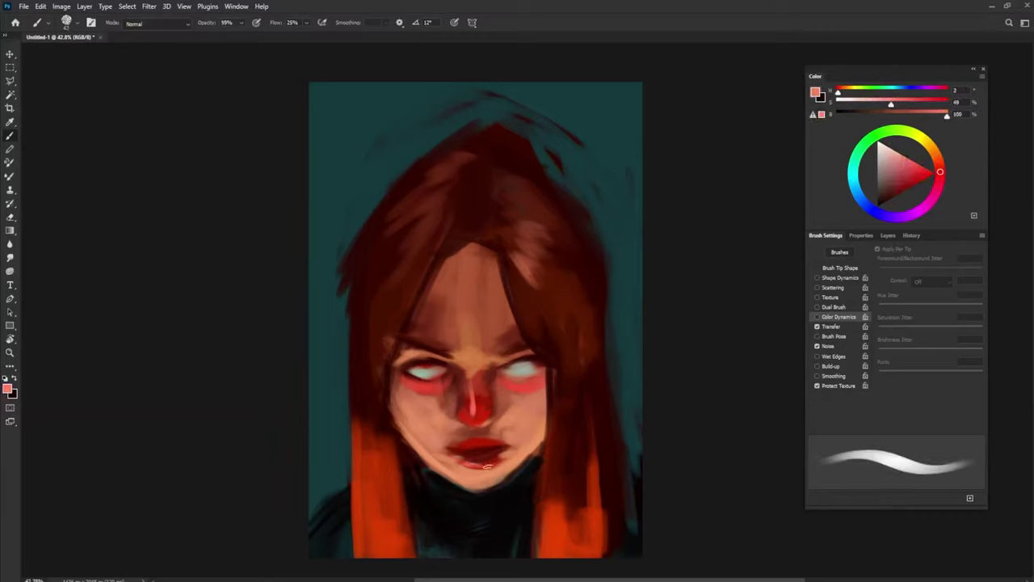
alt+click(485, 461)
alt+click(499, 454)
key(shift+Right)
key(shift+Right)
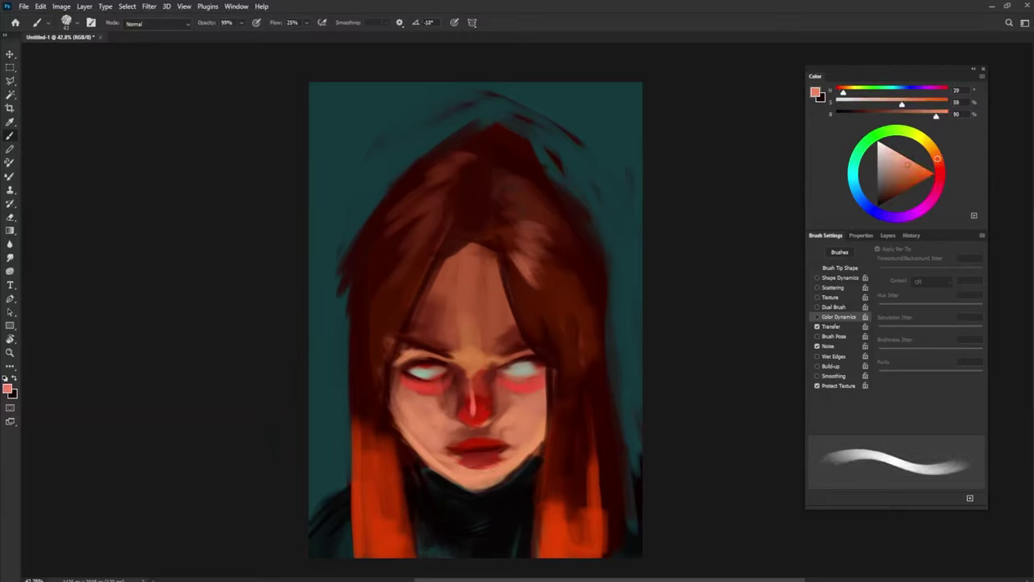
alt+click(489, 462)
alt+click(467, 458)
key(shift+Left)
key(shift+Left)
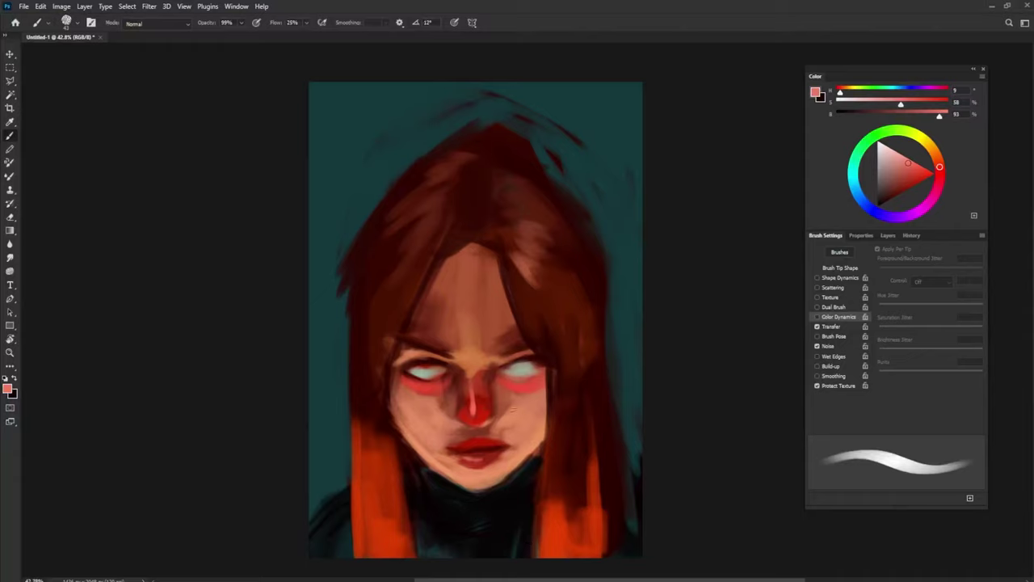
- Refine the lash lines with thin dark red strokes and define the lower lids with deeper red
alt+click(540, 351)
key(bracketleft)
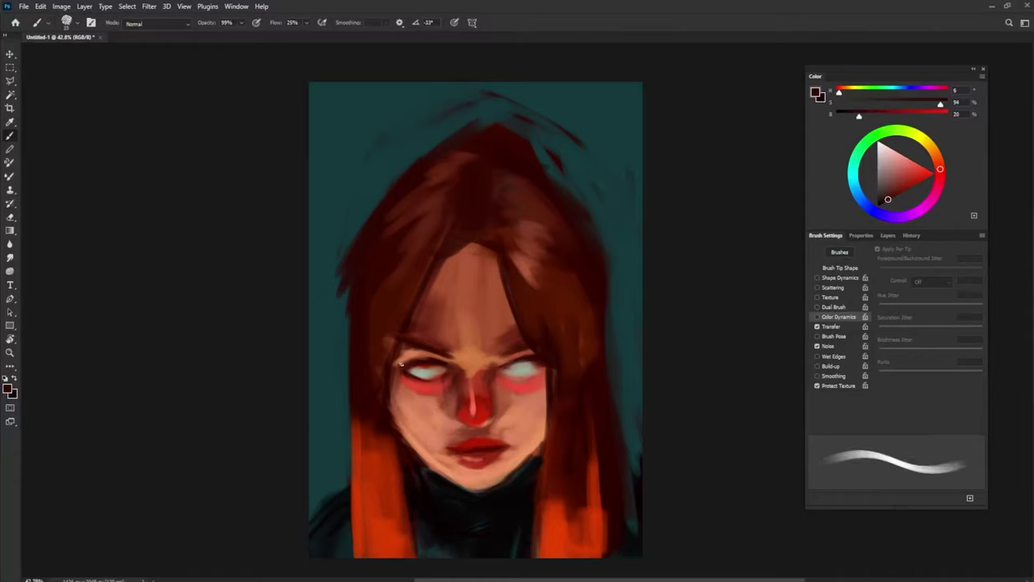
key(shift+Right)
key(shift+Right)
key(shift+Right)
alt+click(492, 459)
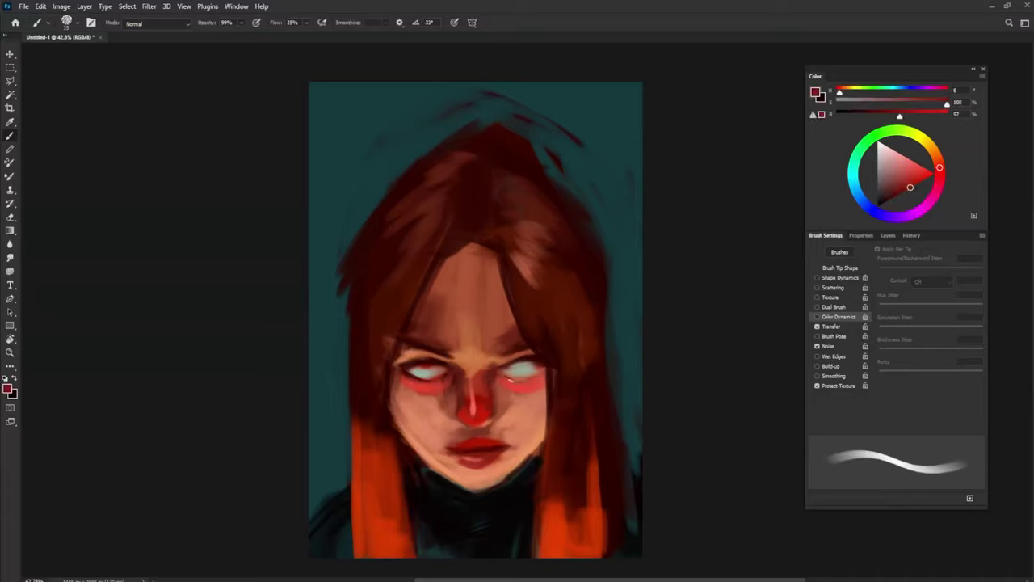
- Paint round, near-black irises in both blank eyes, tucked under the upper lids
alt+click(535, 367)
key(bracketright)
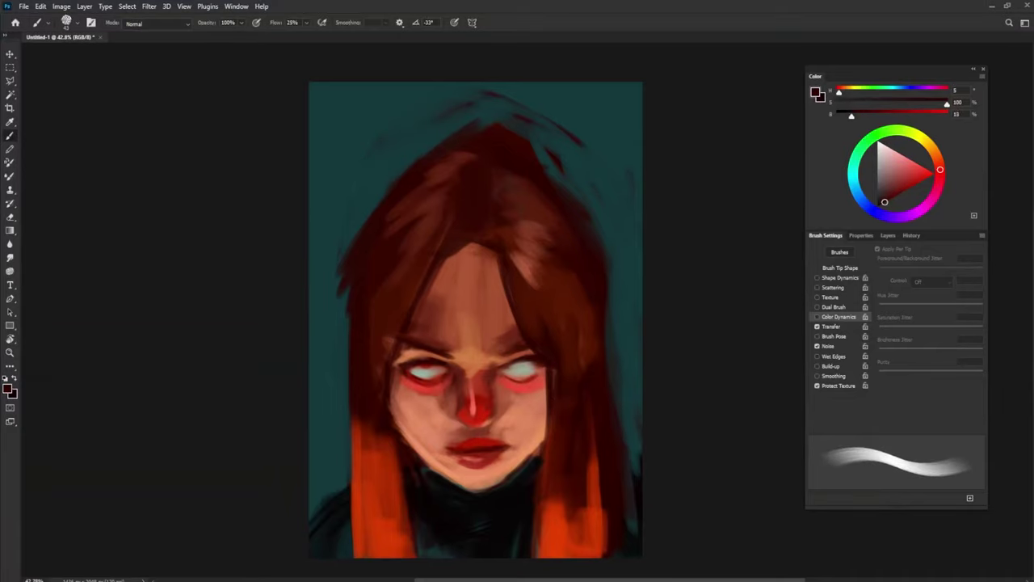
key(shift+Left)
drag(418, 370, 431, 371)
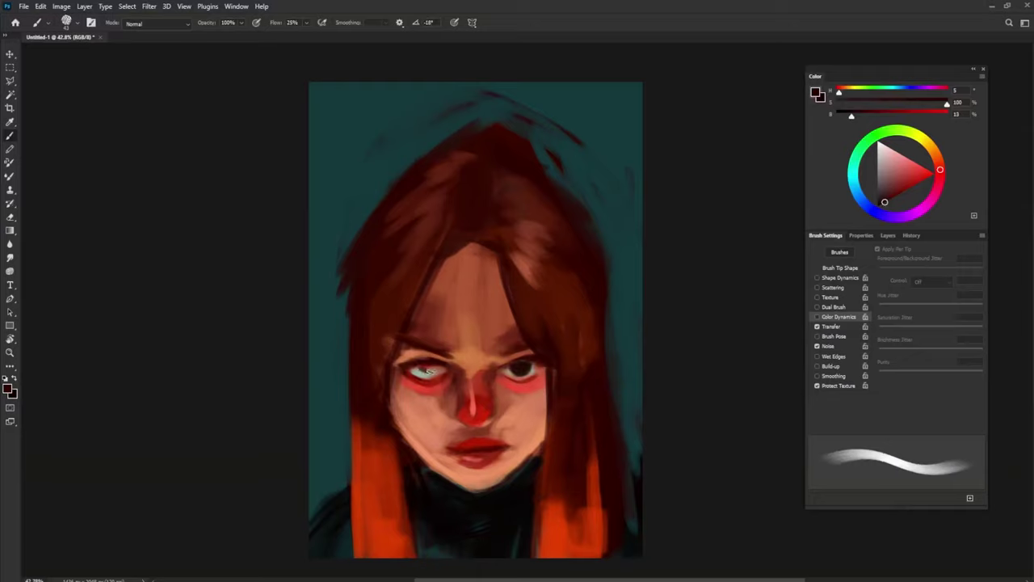
key(bracketleft)
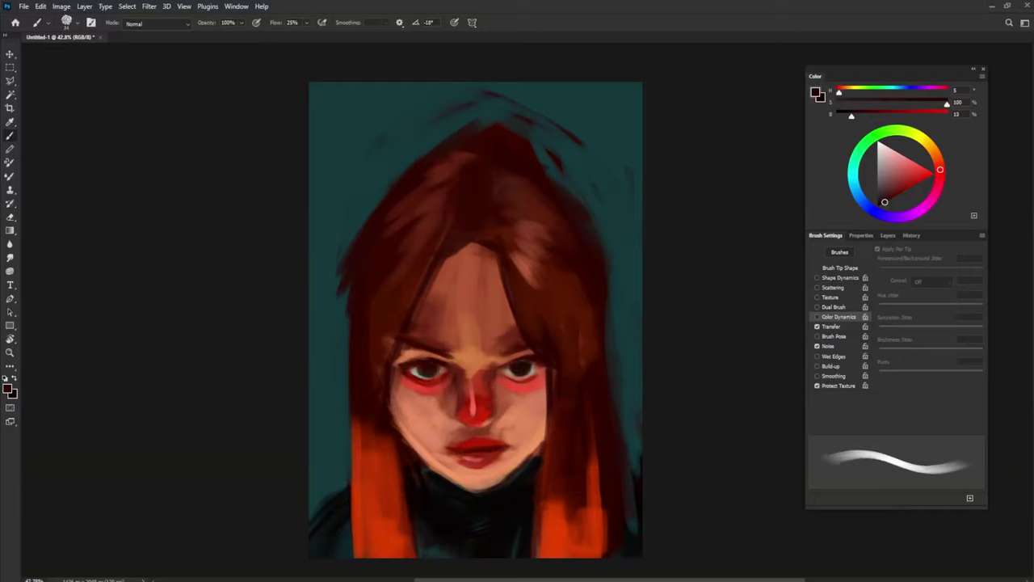
- Add warm tones inside both irises and small pale pink catchlights with a finer brush
alt+click(472, 349)
drag(425, 371, 433, 372)
alt+click(433, 380)
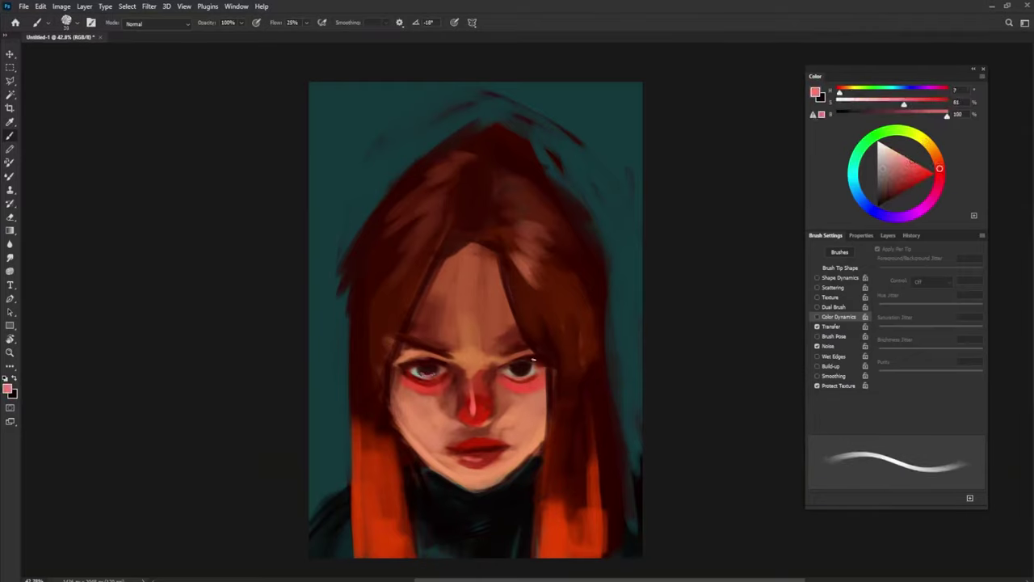
alt+click(518, 369)
key(bracketleft)
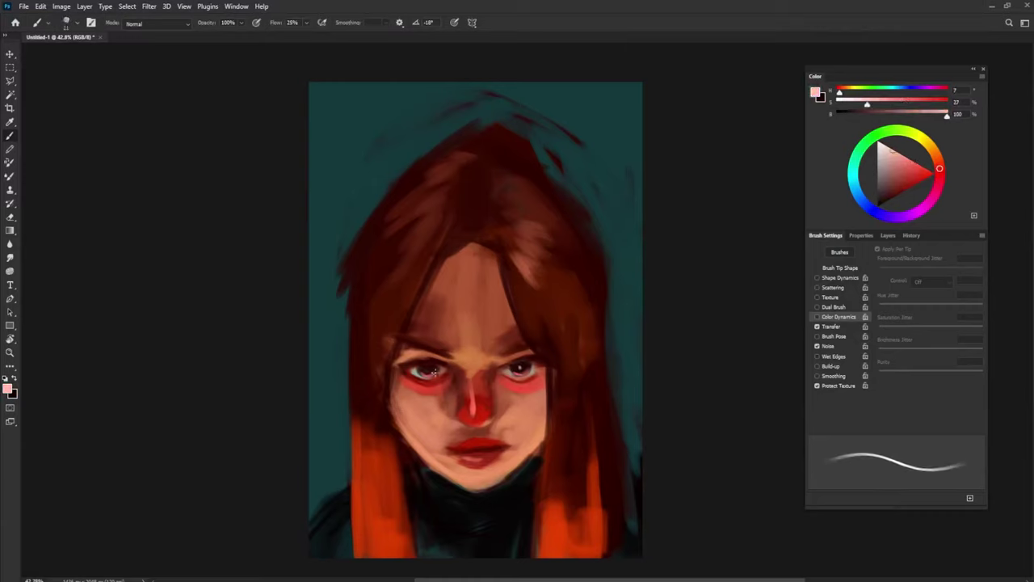
- Enlarge the brush and soften the nose and the surrounding cheek shading with sampled red and skin tones
key(bracketright)
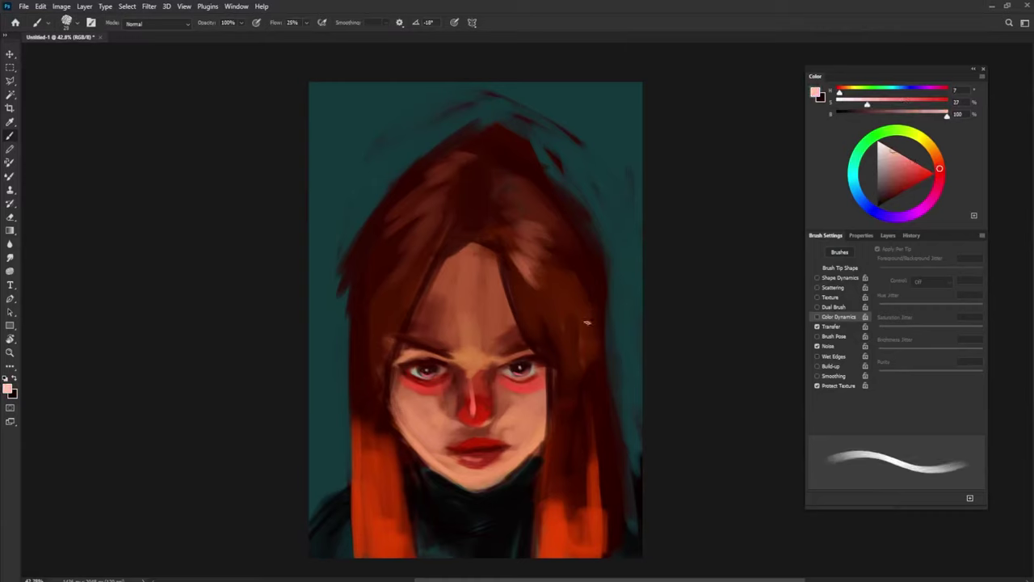
key(bracketright)
alt+click(474, 414)
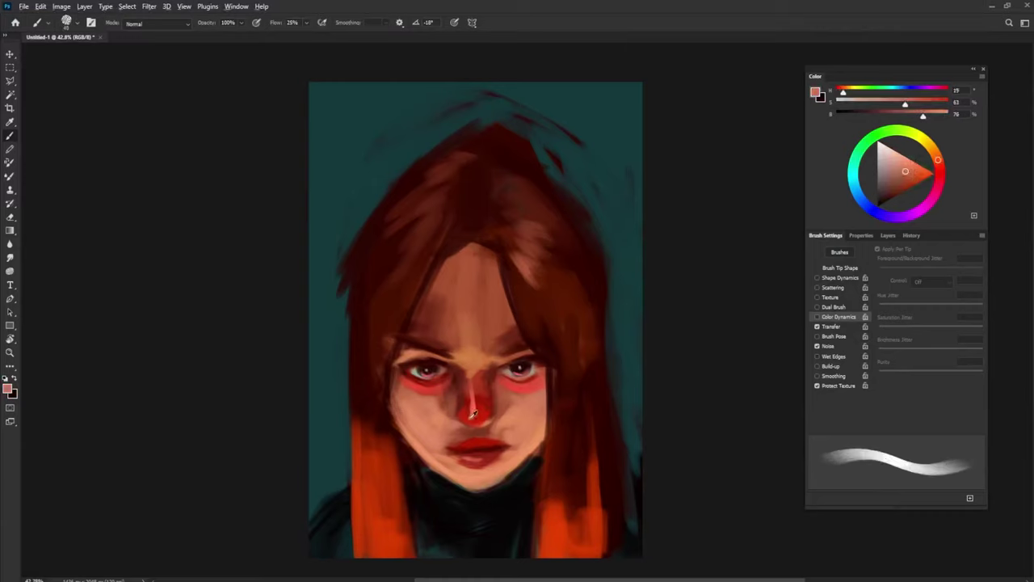
alt+click(496, 380)
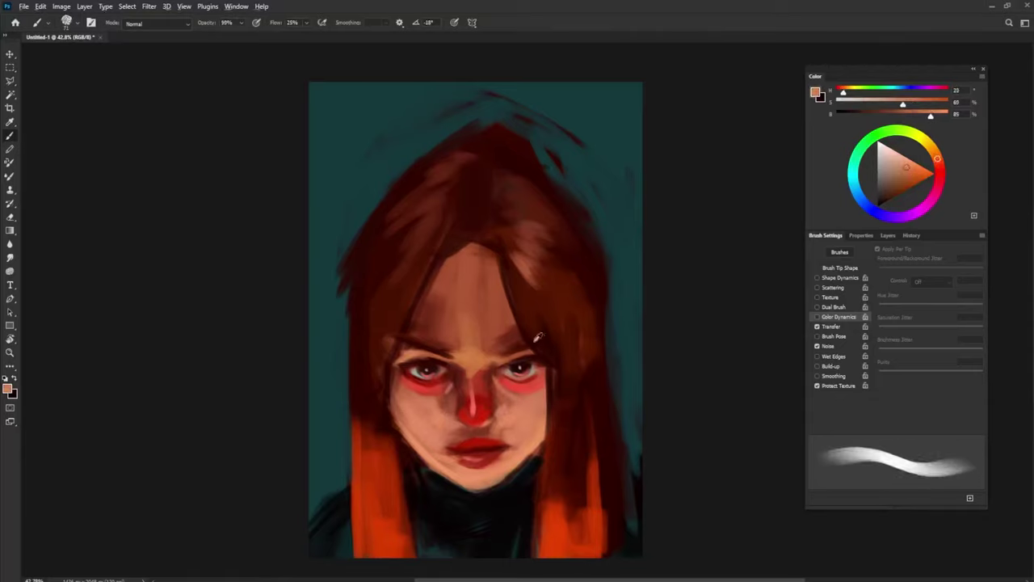
- Paint loose dark red strands of hair falling from the parting along both sides of the forehead
alt+click(536, 338)
drag(517, 246, 486, 339)
drag(465, 242, 393, 347)
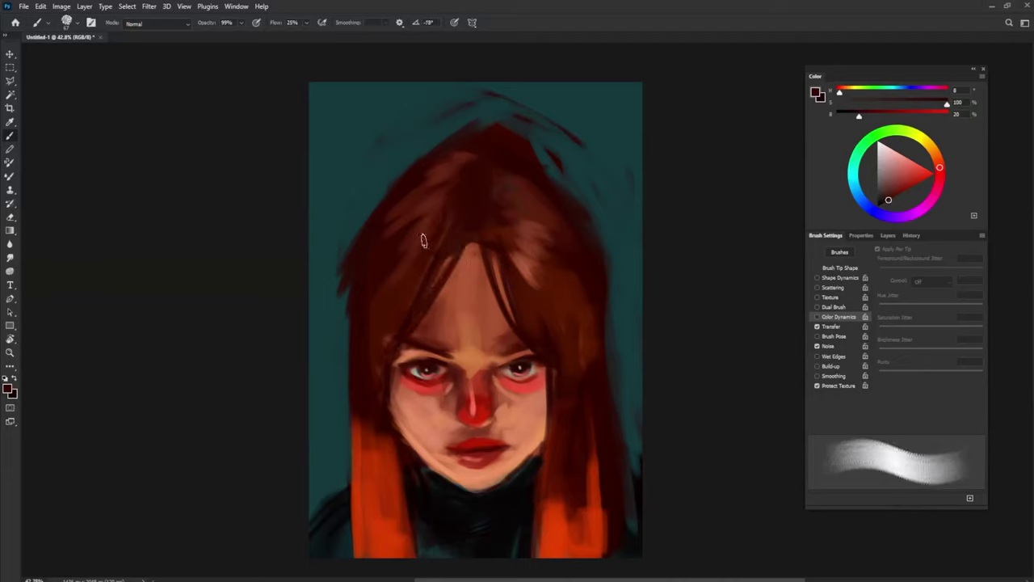
- Turn off the brush's Transfer option, set its opacity to 100%, and trim the hair silhouette with the teal background color
click(816, 327)
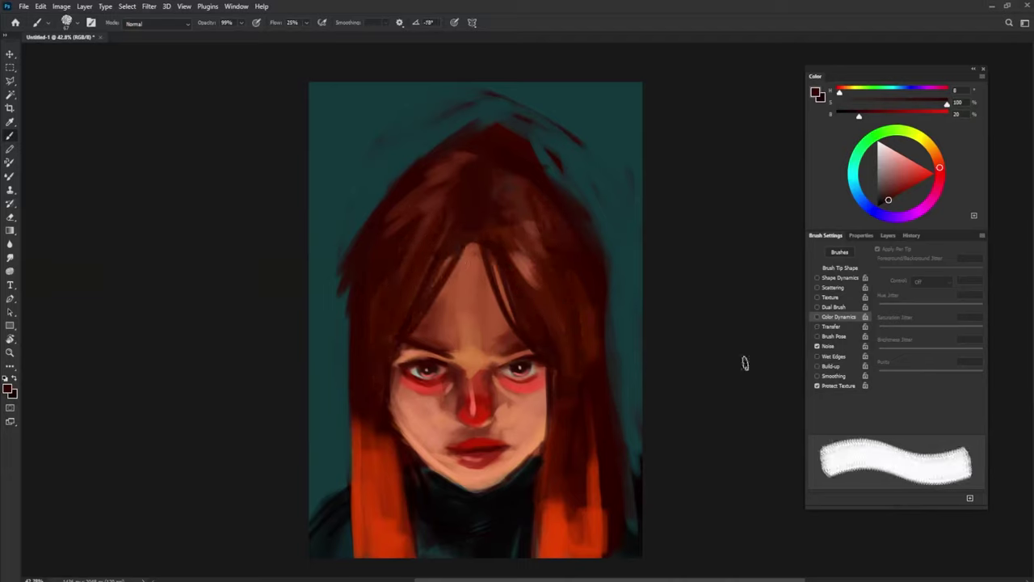
key(0)
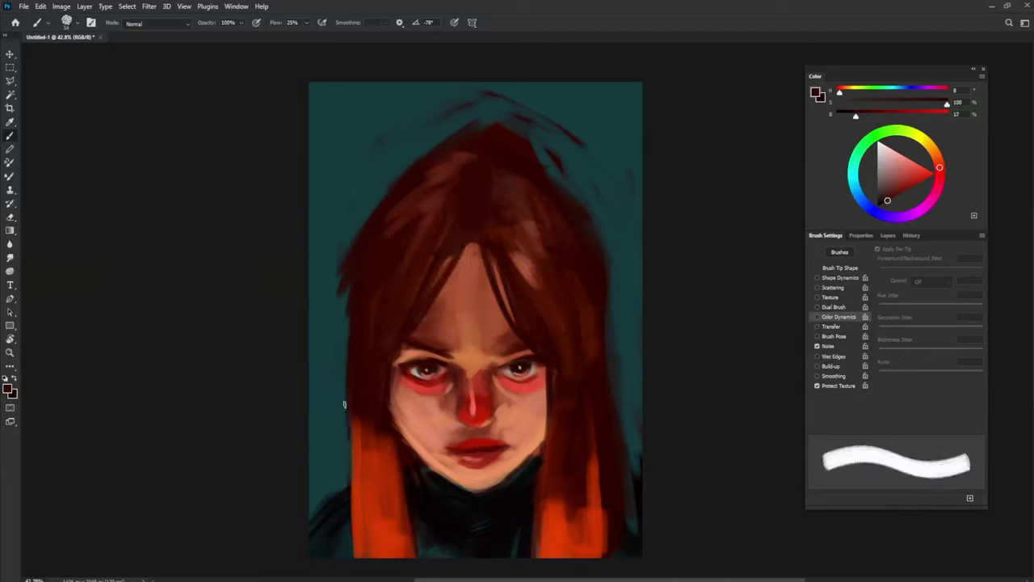
alt+click(345, 393)
mouse_move(384, 236)
mouse_down()
mouse_move(487, 138)
mouse_move(581, 183)
mouse_move(565, 146)
mouse_move(635, 288)
mouse_move(595, 214)
mouse_move(607, 428)
mouse_up()
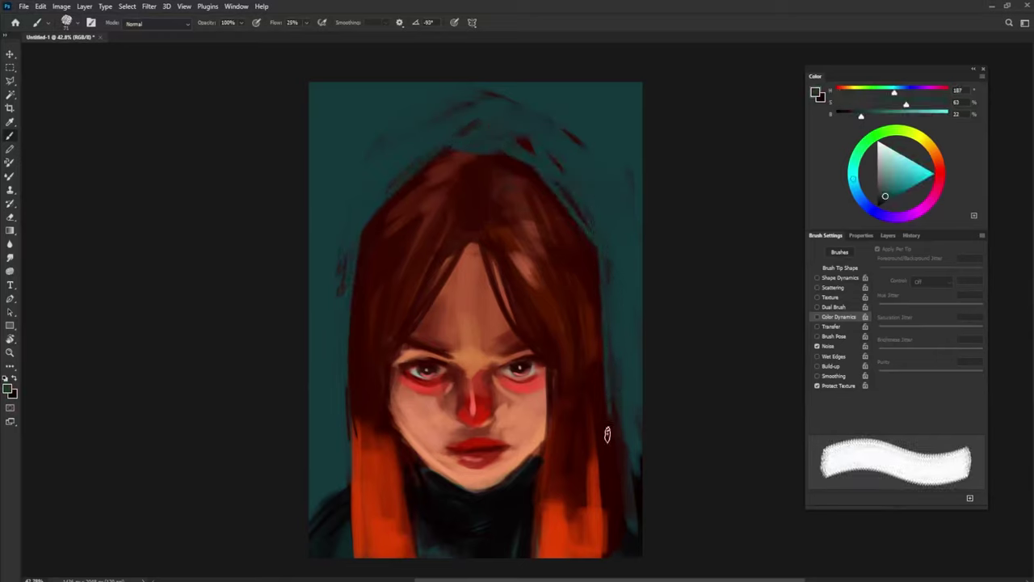
- Interweave bright orange and dark red strands where the dark hair meets the orange lengths on both sides
alt+click(590, 526)
drag(601, 556, 595, 272)
alt+click(547, 521)
alt+click(577, 404)
mouse_move(574, 543)
mouse_down()
mouse_move(577, 428)
mouse_move(578, 501)
mouse_up()
alt+click(577, 422)
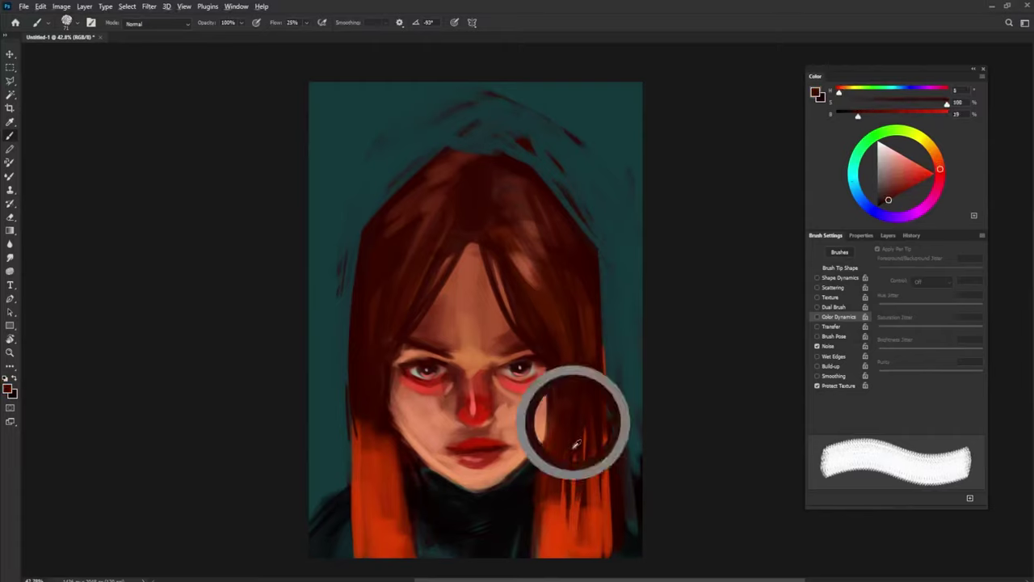
drag(384, 468, 364, 494)
drag(370, 423, 380, 493)
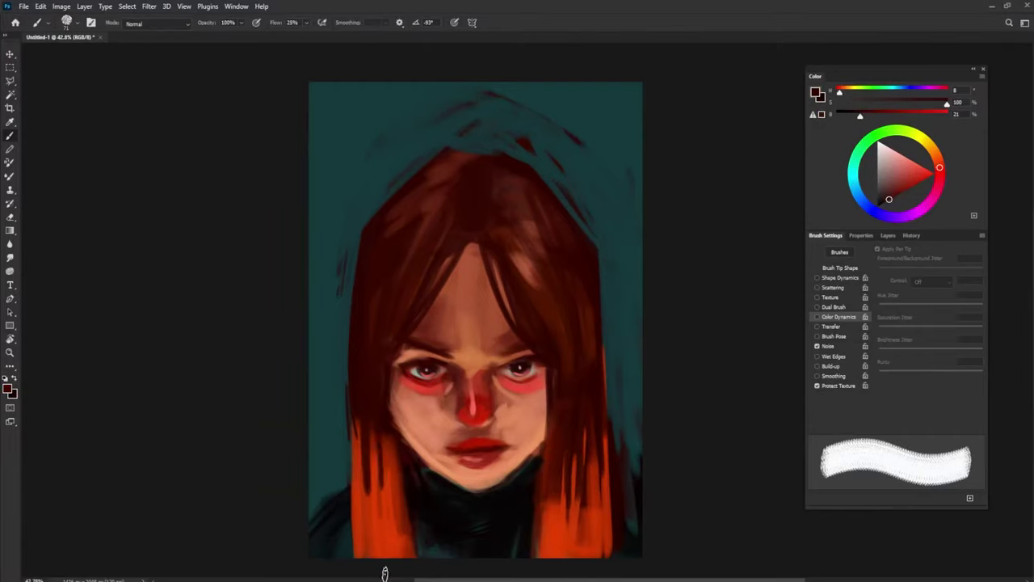
- Define the shoulders outside the hair and clean up the background beside them with sampled dark teal
alt+click(441, 556)
drag(343, 556, 323, 517)
drag(618, 392, 633, 489)
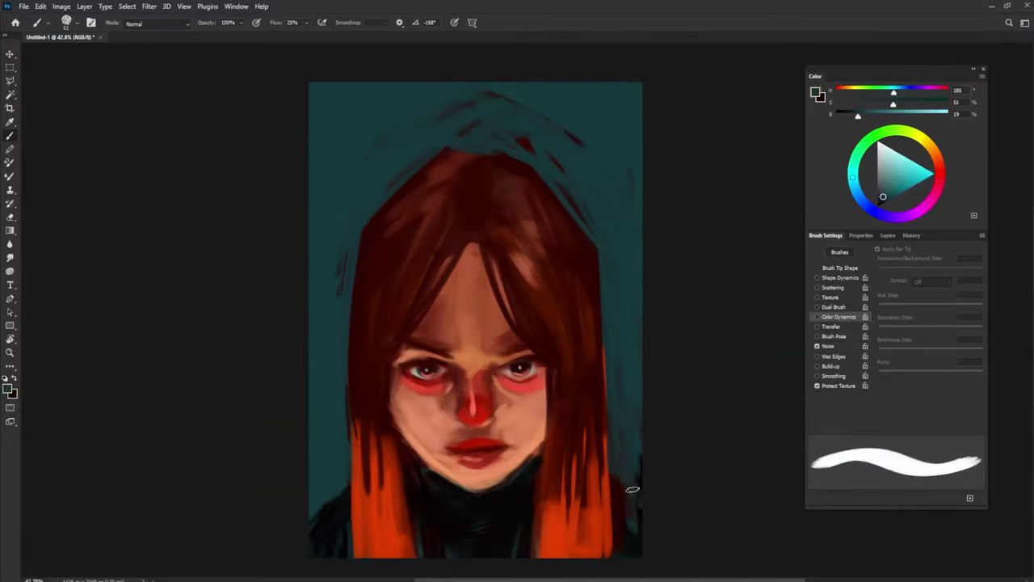
- Touch up the nose tip with saturated red and add a light orange highlight along its underside
alt+click(479, 417)
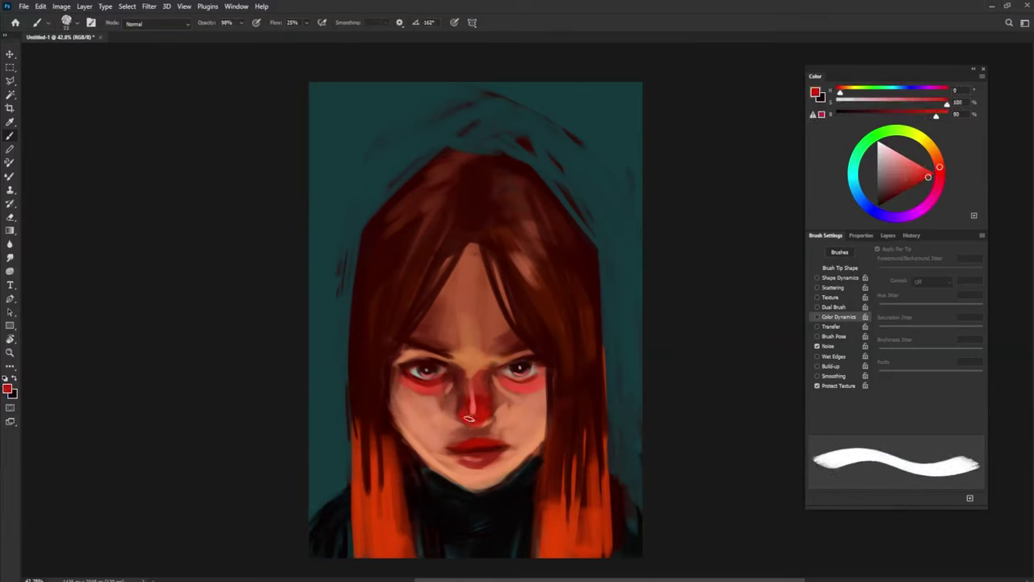
click(921, 151)
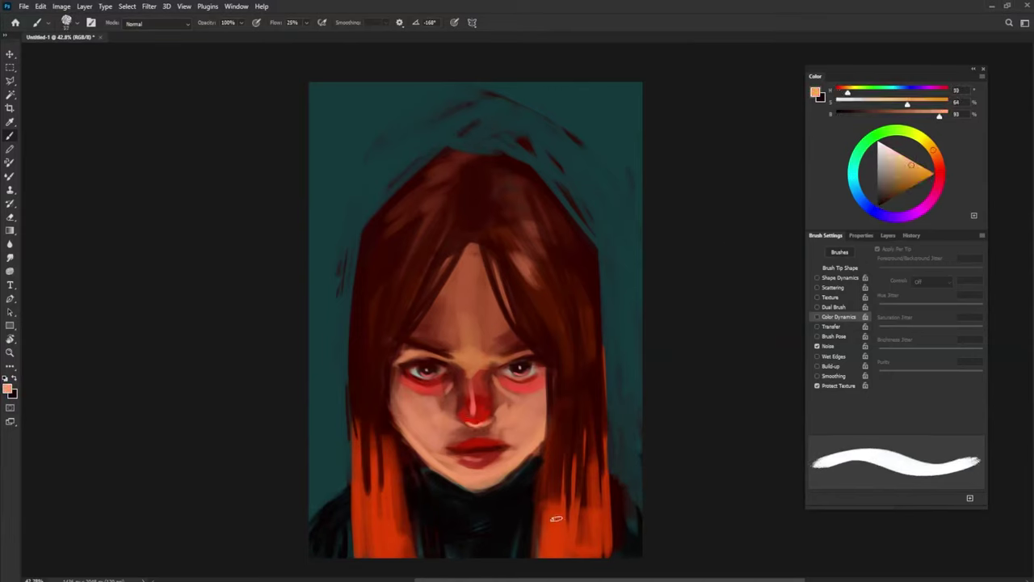
- Paint bright orange-red glints into both irises and a matching rim of light along the underside of the chin
alt+right_click(530, 374)
drag(525, 371, 517, 368)
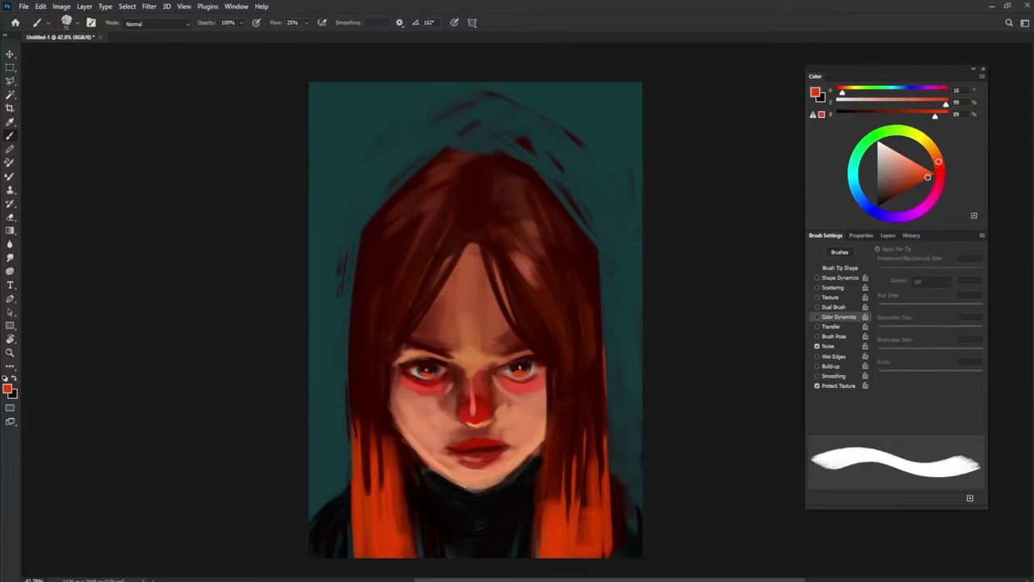
drag(449, 482, 493, 489)
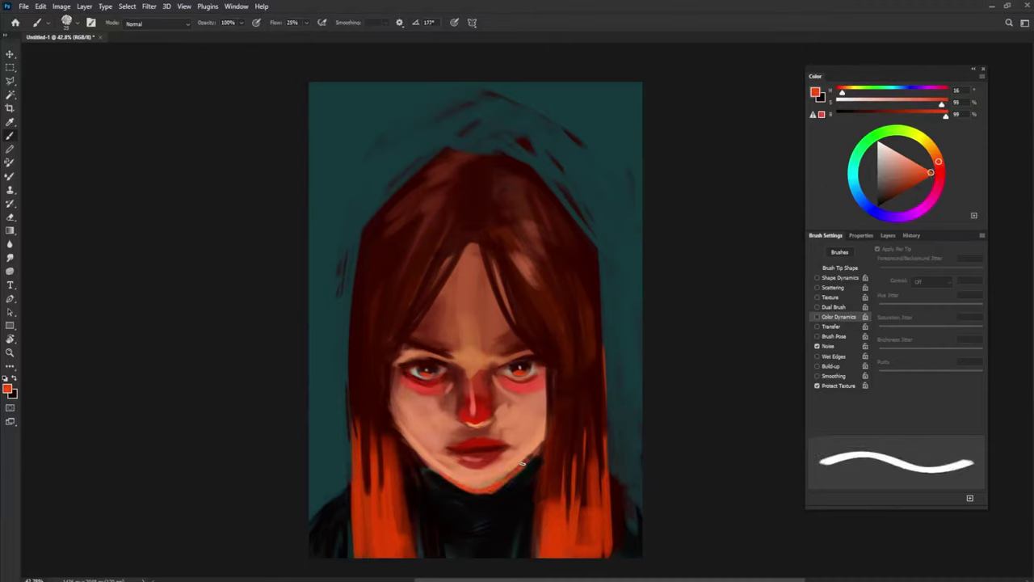
- Add bright orange accents to the hair strands beside both brows and trim them with sampled dark reds
drag(404, 335, 399, 316)
alt+click(399, 313)
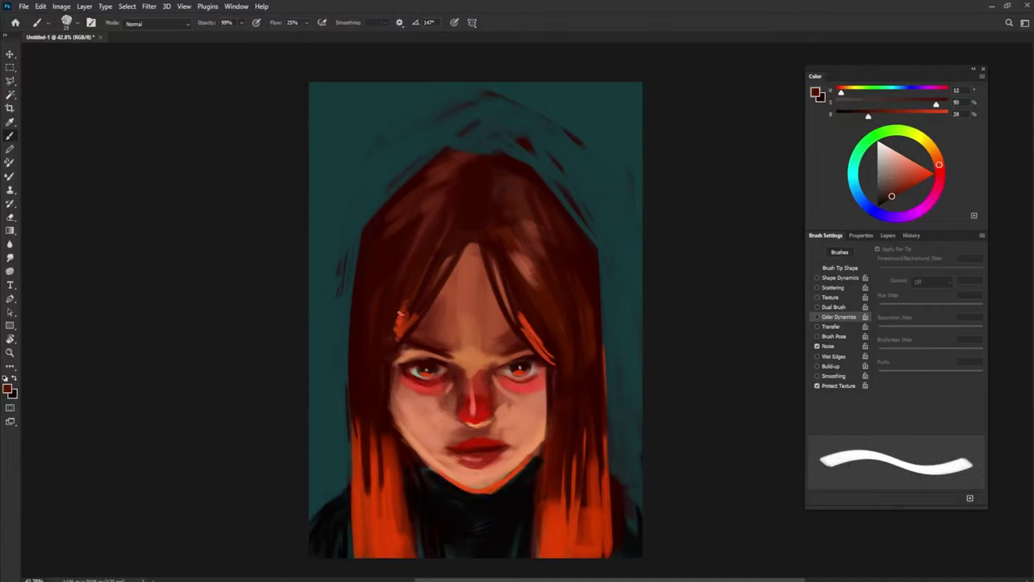
drag(533, 317, 553, 360)
alt+click(552, 361)
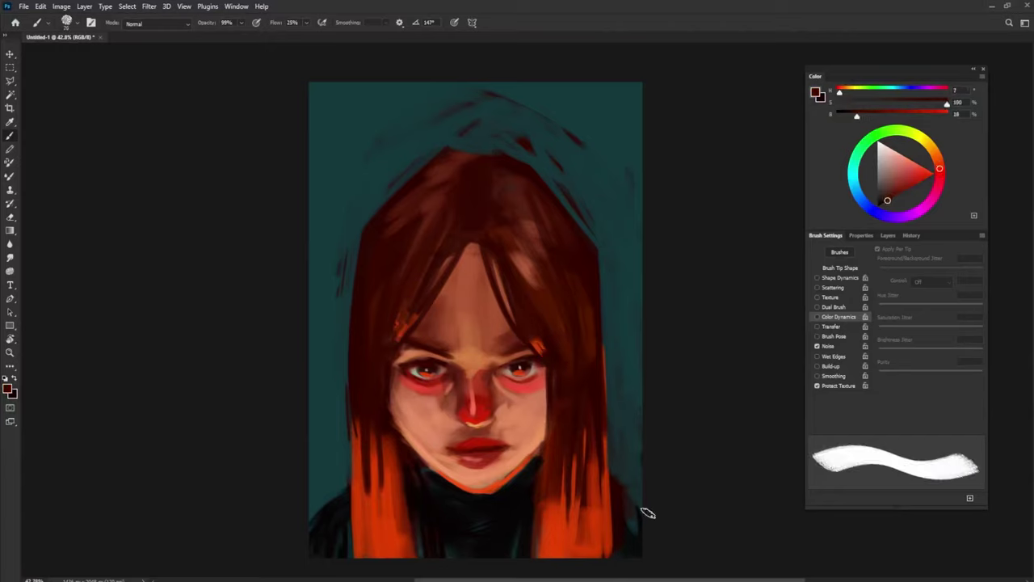
- Blend the forehead shading above the brows with sampled tones and paint a thin light parting line up into the hair
alt+click(455, 343)
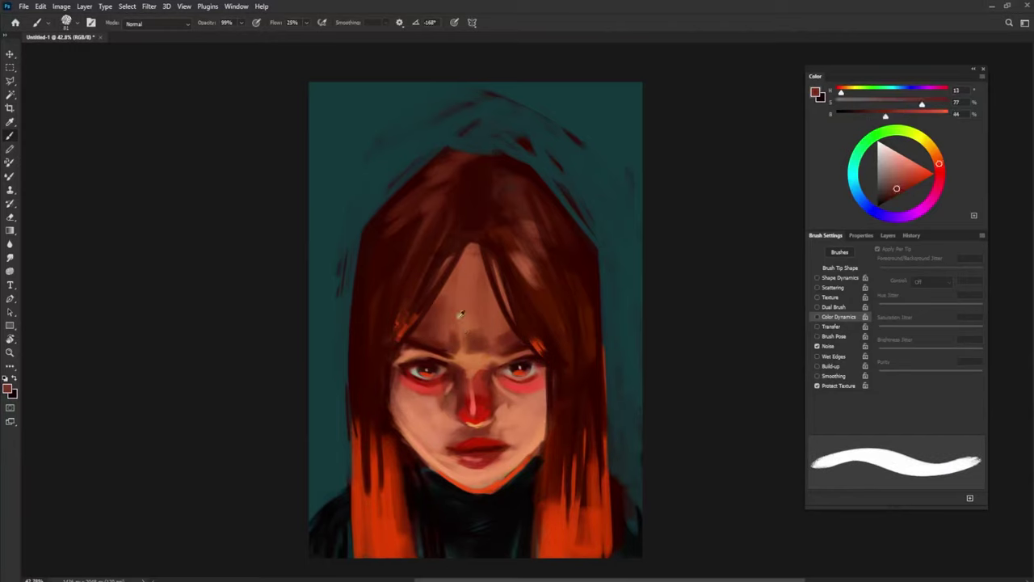
alt+click(465, 330)
alt+click(491, 236)
alt+click(479, 345)
mouse_move(473, 236)
mouse_down()
mouse_move(471, 204)
mouse_move(471, 231)
mouse_up()
alt+click(469, 184)
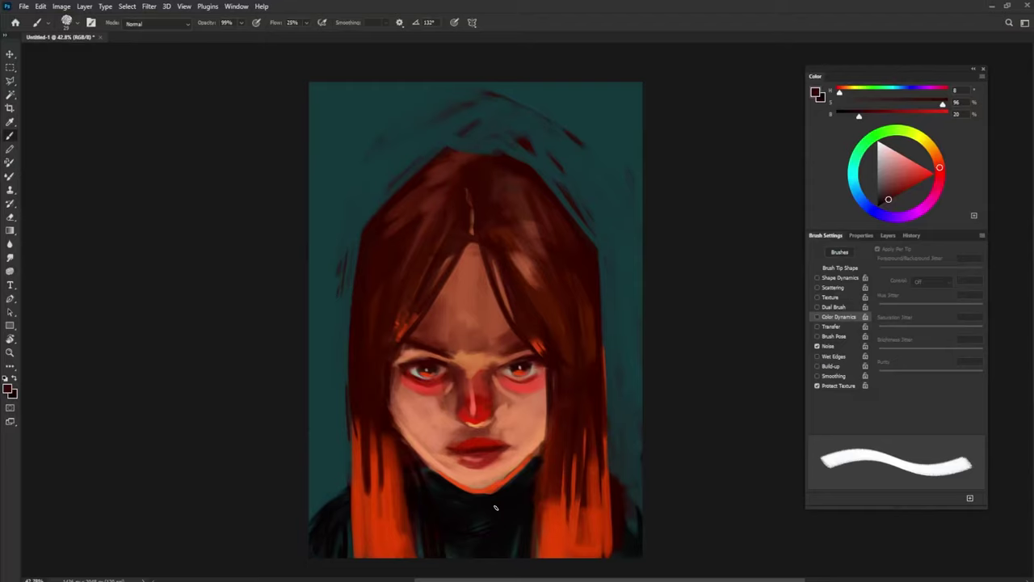
- Darken the upper contour of the hair around the crown with sampled dark red at 99% brush opacity
alt+click(379, 393)
key(bracketright)
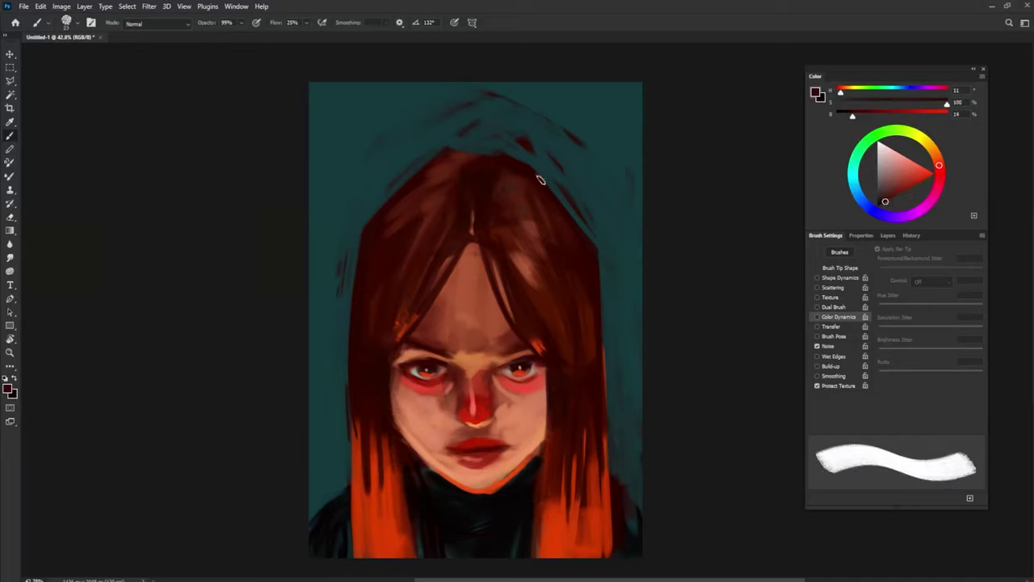
key(bracketleft)
key(0)
key(9)
key(9)
key(bracketright)
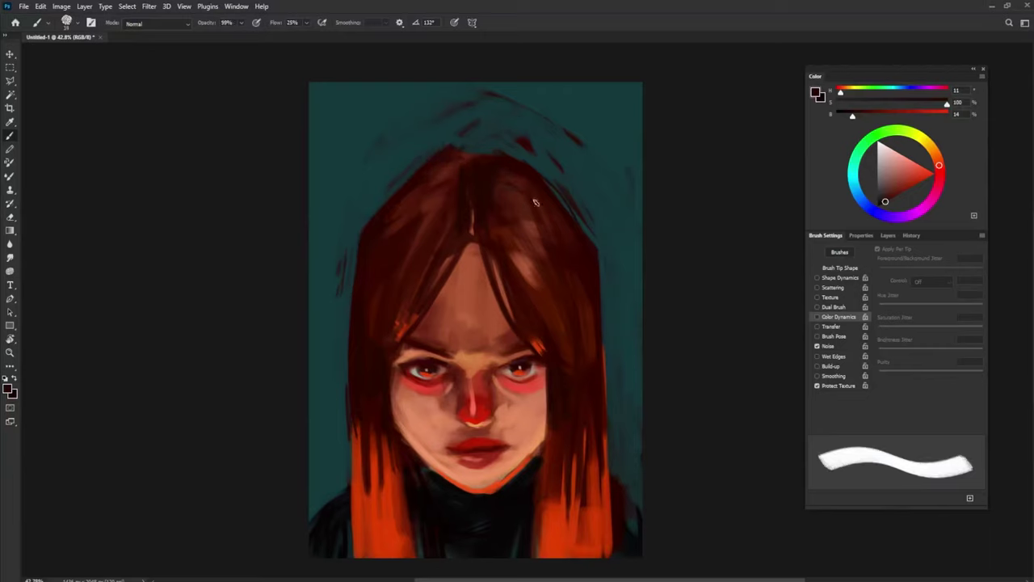
drag(461, 159, 397, 215)
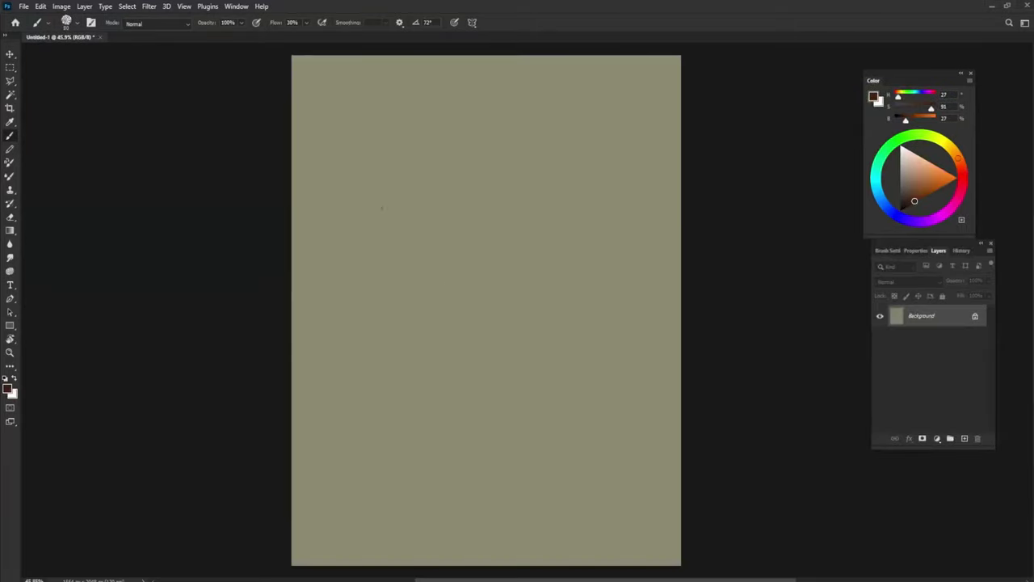
- Sketch the top and one side of a head in dark brown on the blank olive-grey canvas
drag(452, 106, 362, 240)
drag(421, 103, 557, 94)
- Enable Transfer for the brush and turn off its Texture and Noise options
key(F7)
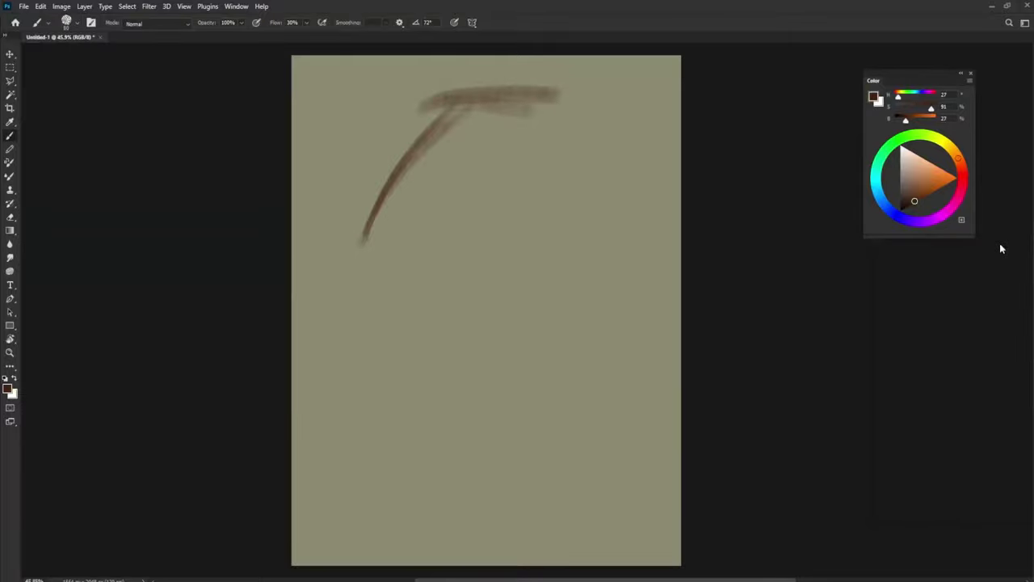
key(F5)
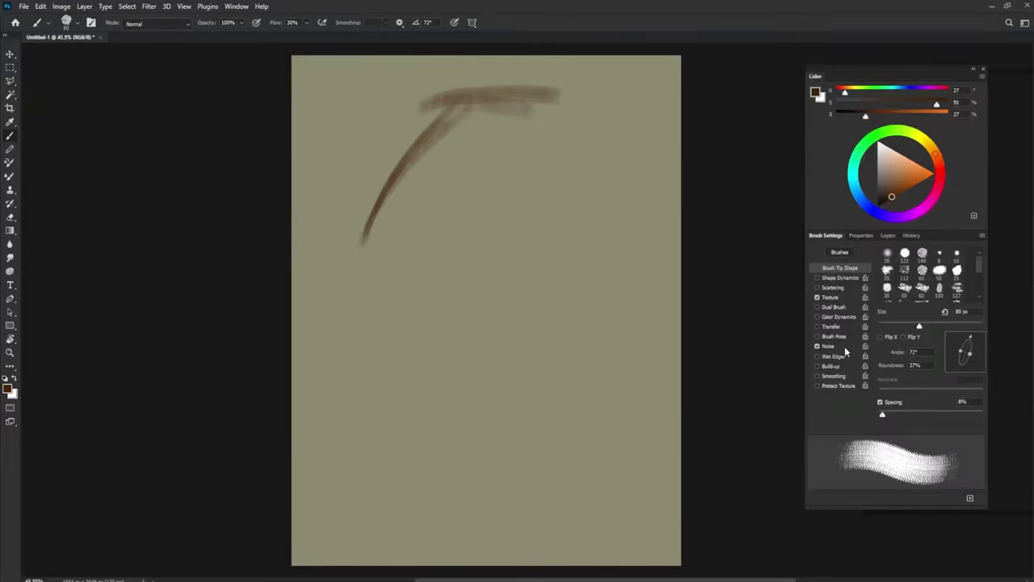
click(837, 336)
click(817, 327)
click(817, 336)
click(817, 346)
click(817, 297)
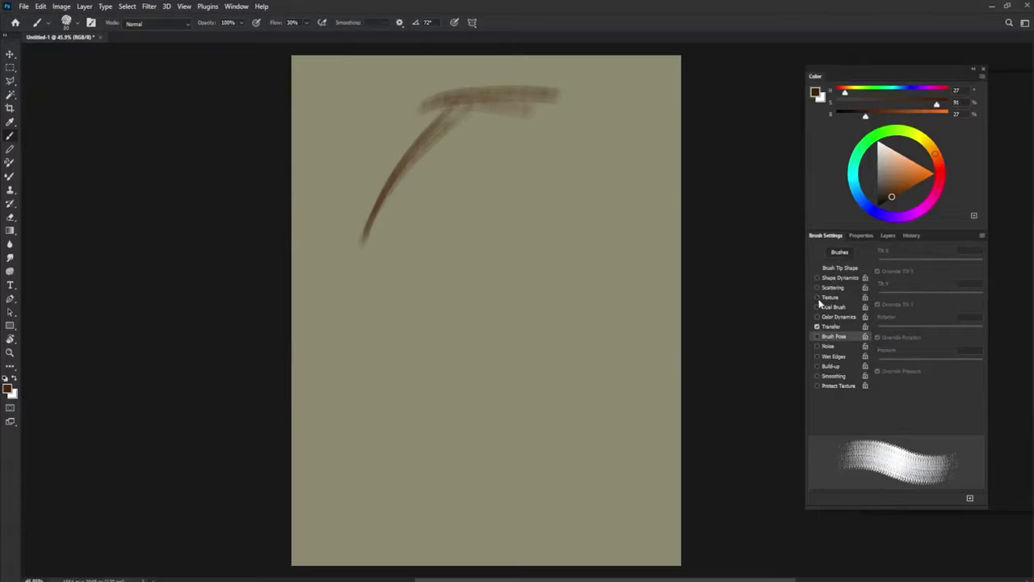
click(862, 326)
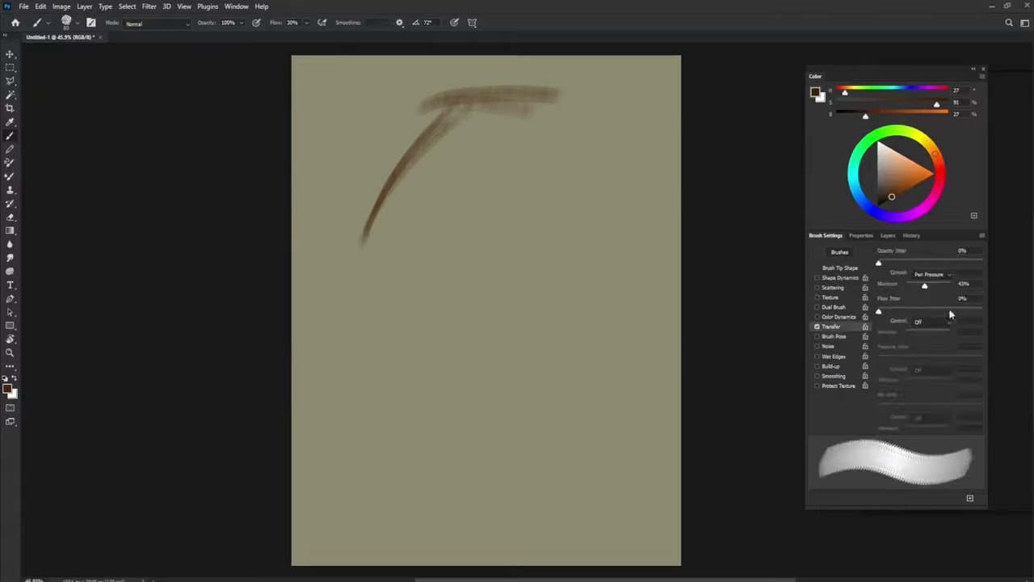
click(942, 354)
click(840, 267)
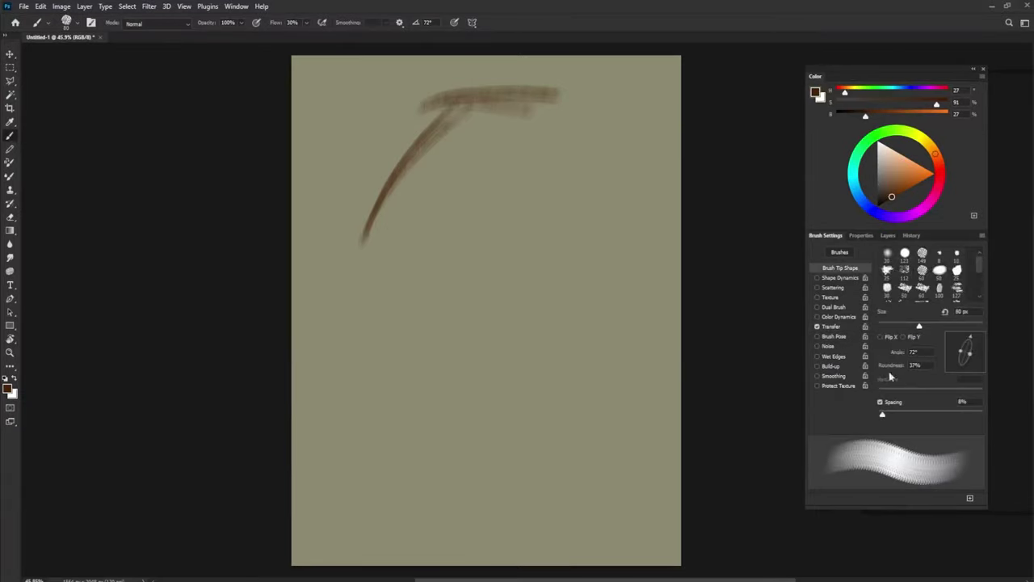
- Sketch the top of the head and the upper forehead contour in brown, and turn the brush's Texture and Noise back on
drag(440, 113, 580, 121)
mouse_move(474, 116)
mouse_down()
mouse_move(563, 119)
mouse_move(602, 254)
mouse_up()
click(829, 297)
click(817, 346)
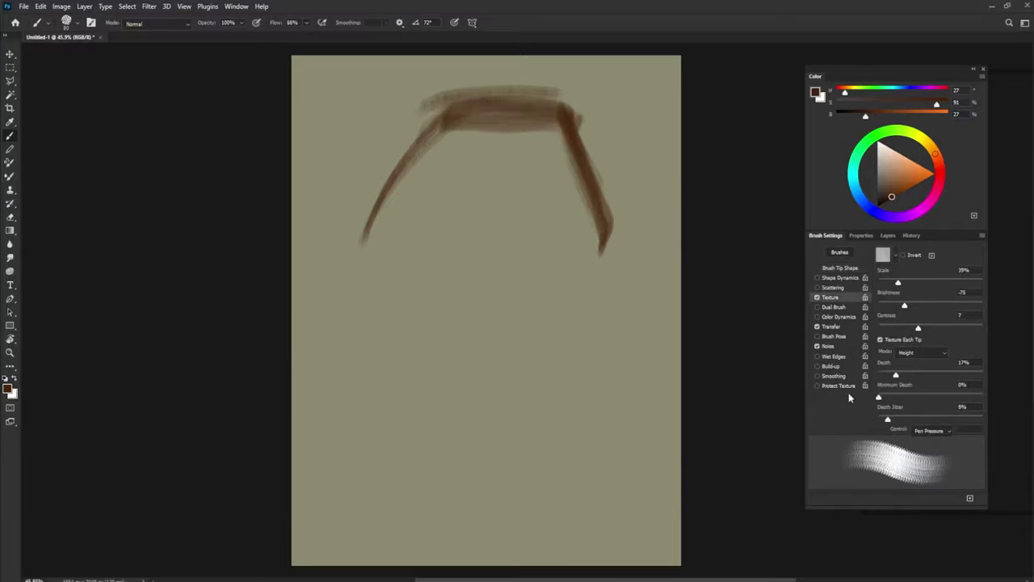
- Extend the front contour of the face down to the chin with long dark brown strokes
drag(566, 121, 596, 331)
drag(601, 196, 594, 369)
drag(579, 123, 562, 499)
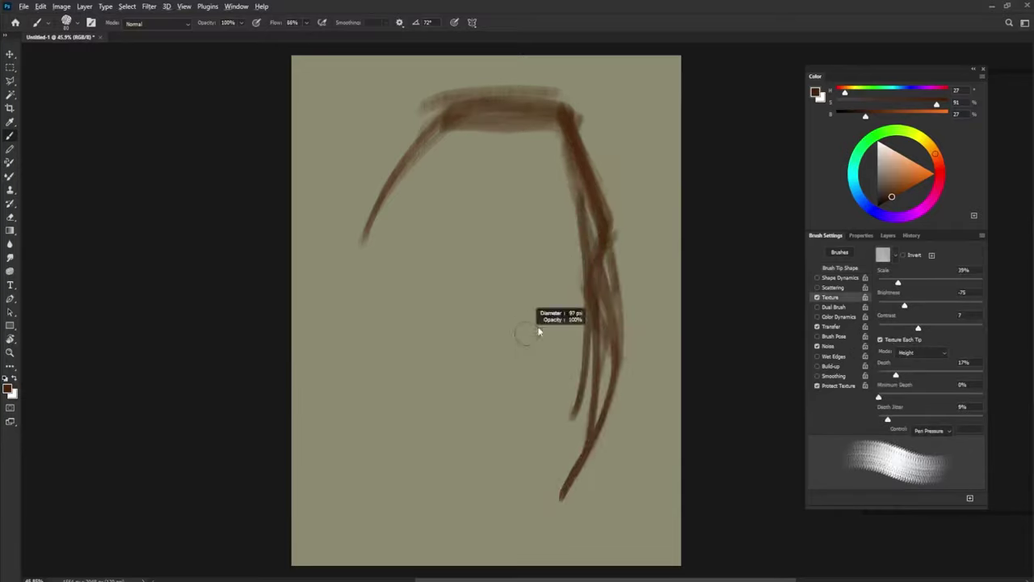
- Block in the whole head with flat burnt orange and the ear area with a redder brown
mouse_move(469, 109)
mouse_down()
mouse_move(443, 418)
mouse_move(381, 277)
mouse_move(369, 323)
mouse_move(358, 300)
mouse_move(409, 329)
mouse_move(427, 431)
mouse_move(531, 353)
mouse_move(547, 207)
mouse_move(569, 460)
mouse_up()
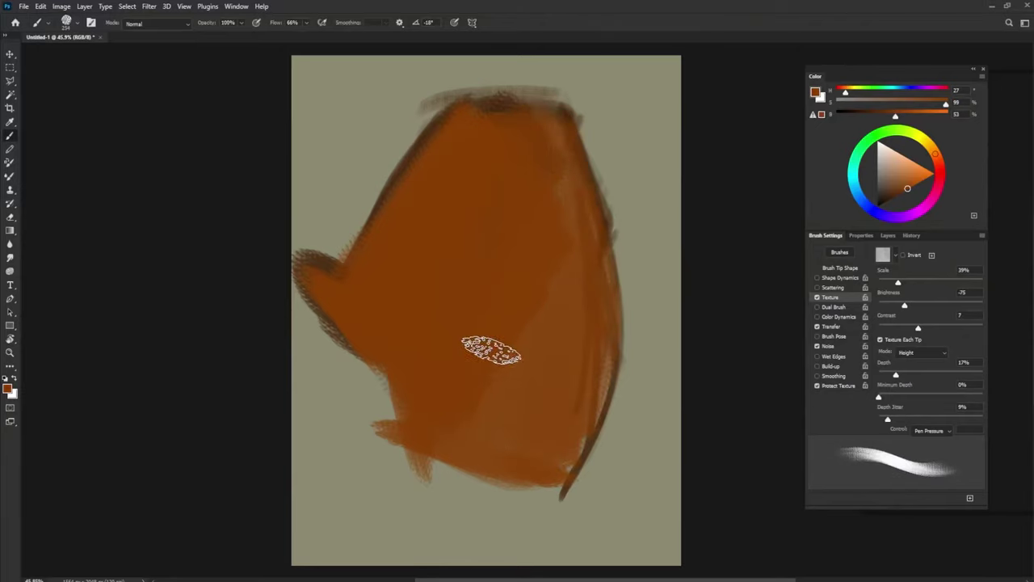
click(937, 158)
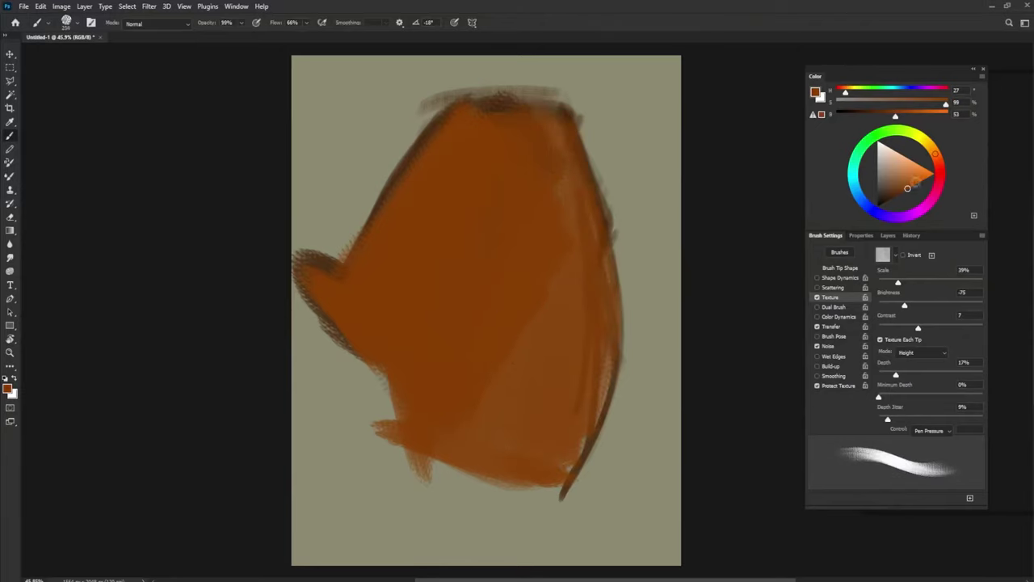
drag(323, 299, 408, 270)
- Paint the hair mass over the crown, along the hairline and behind the ear and neck in near-black
click(879, 203)
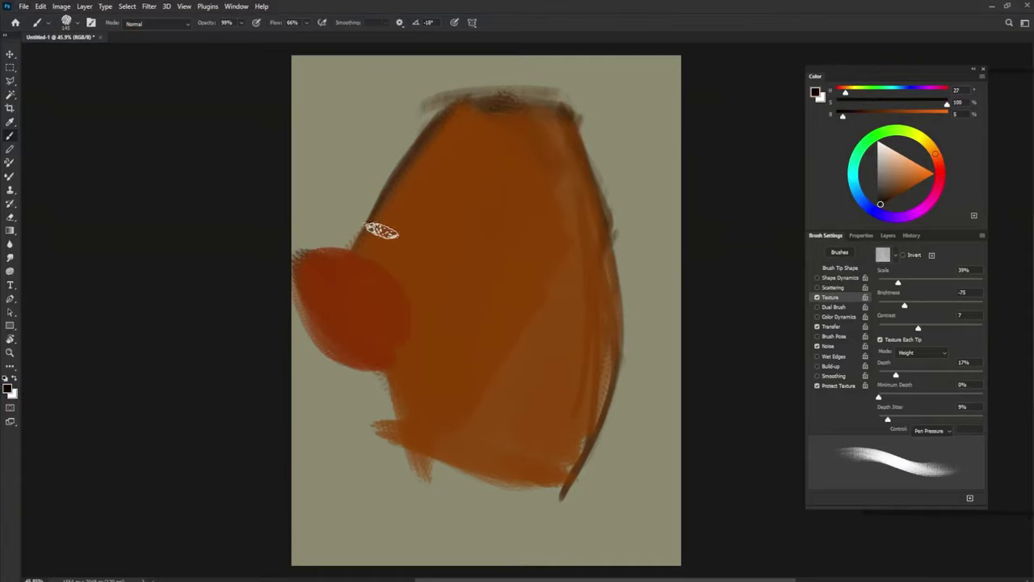
drag(324, 194, 359, 289)
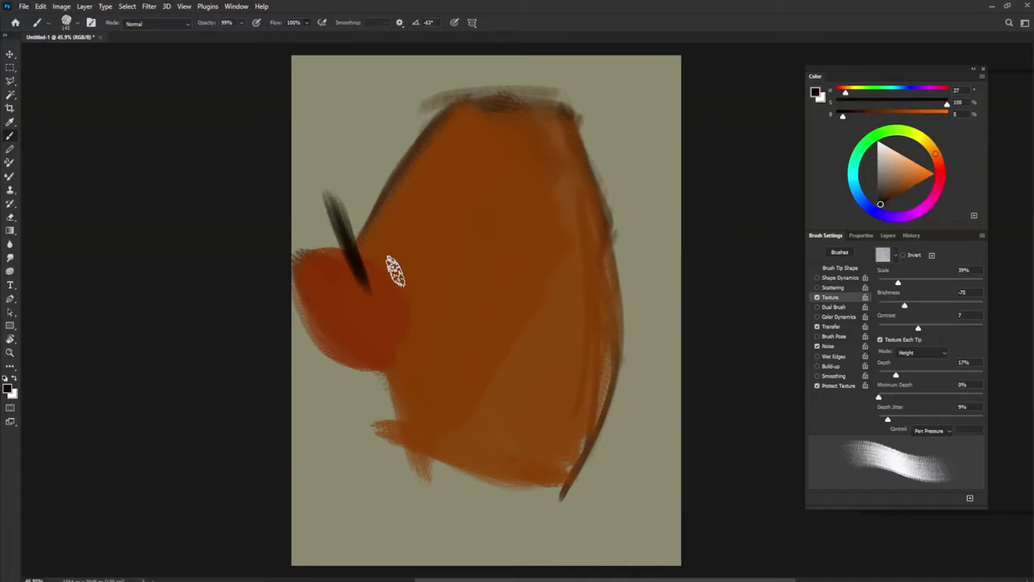
mouse_move(369, 261)
mouse_down()
mouse_move(410, 168)
mouse_move(494, 122)
mouse_move(488, 109)
mouse_move(554, 92)
mouse_move(312, 76)
mouse_move(444, 108)
mouse_move(288, 196)
mouse_move(337, 203)
mouse_move(425, 169)
mouse_up()
alt+click(407, 215)
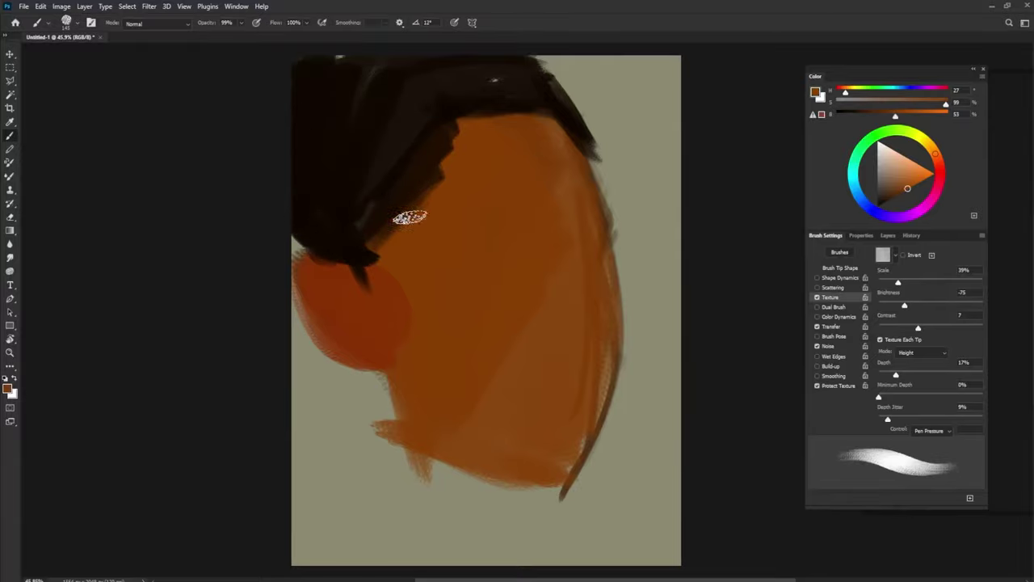
alt+click(369, 234)
mouse_move(369, 233)
mouse_down()
mouse_move(606, 50)
mouse_move(383, 265)
mouse_move(335, 263)
mouse_move(346, 404)
mouse_move(282, 422)
mouse_move(356, 517)
mouse_up()
- Block in the neck with sampled orange-browns and separate it from the jaw with a reddish-brown shadow
alt+click(393, 415)
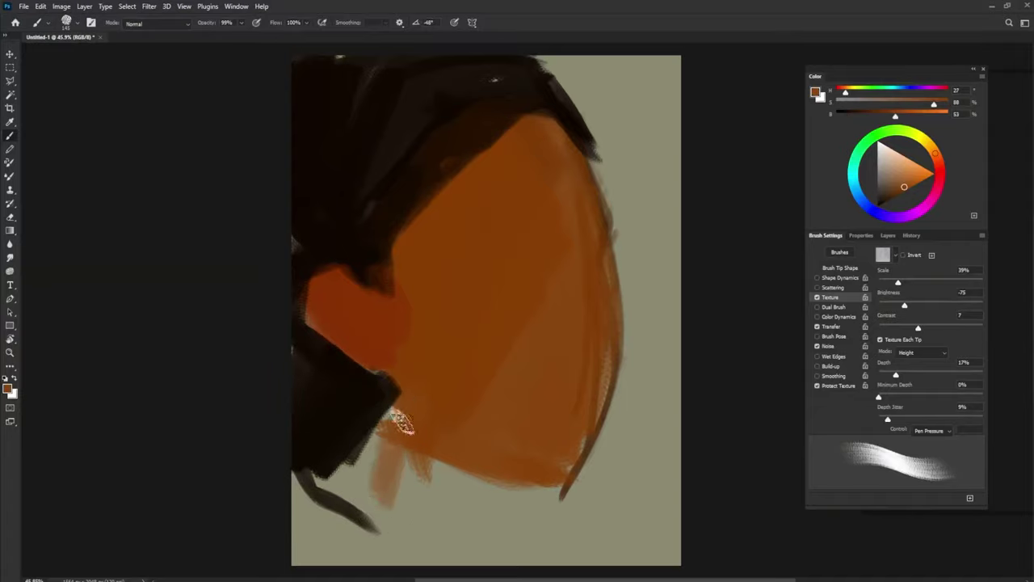
drag(392, 415, 367, 469)
alt+click(368, 469)
mouse_move(395, 394)
mouse_down()
mouse_move(460, 457)
mouse_move(596, 467)
mouse_up()
drag(465, 509, 363, 453)
drag(453, 484, 526, 547)
alt+click(545, 493)
mouse_move(388, 557)
mouse_down()
mouse_move(534, 485)
mouse_move(493, 517)
mouse_up()
alt+click(396, 547)
- Extend the dark hair down the back of the neck and block in a light grey shape behind it
alt+click(367, 380)
mouse_move(368, 379)
mouse_down()
mouse_move(323, 496)
mouse_move(380, 557)
mouse_up()
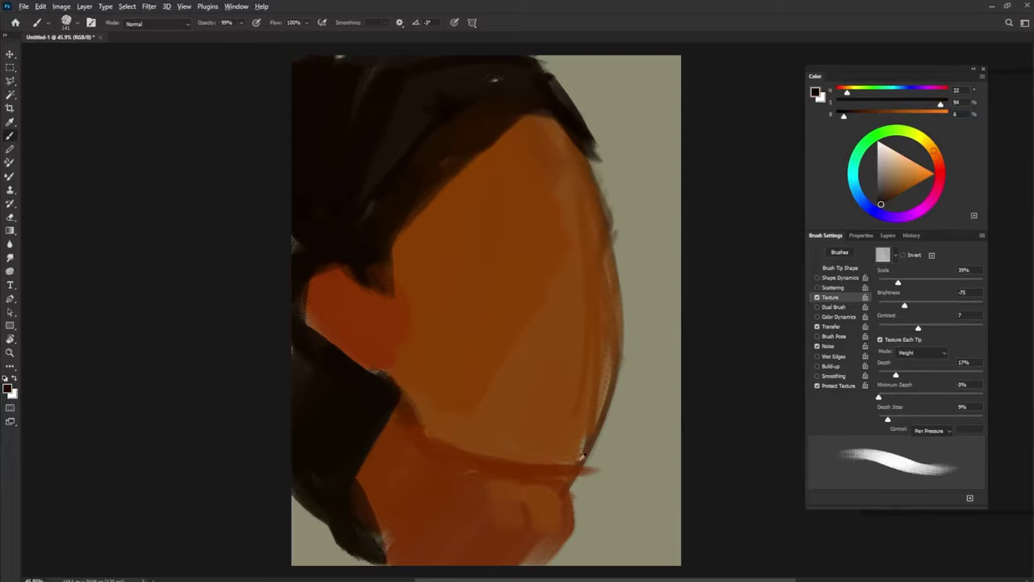
alt+click(319, 533)
mouse_move(339, 497)
mouse_down()
mouse_move(315, 545)
mouse_move(356, 564)
mouse_up()
- Block in the eye socket with sampled reddish brown and add a dark red nose tip projecting from the face
alt+click(450, 474)
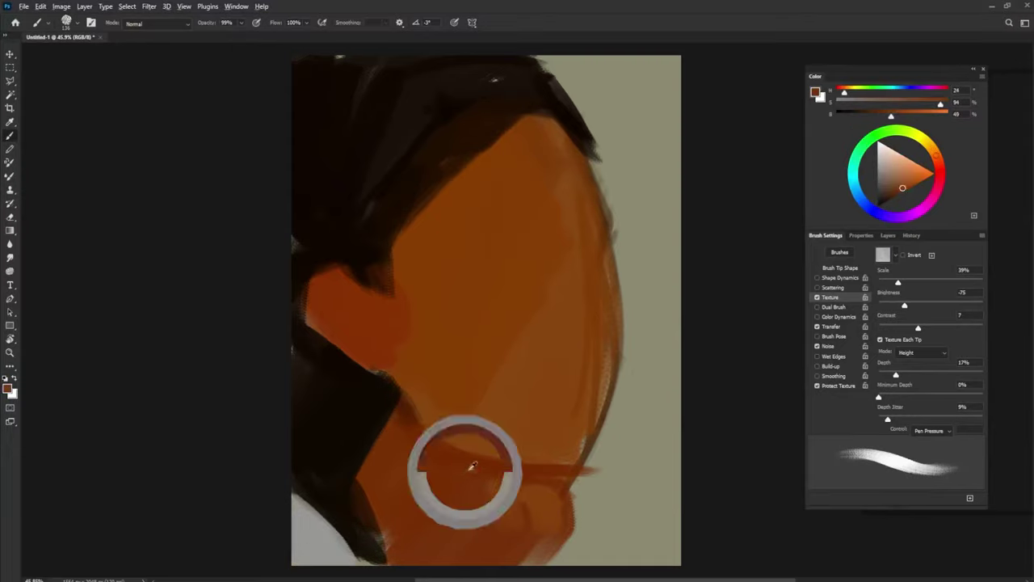
mouse_move(558, 267)
mouse_down()
mouse_move(547, 288)
mouse_move(534, 288)
mouse_up()
alt+click(540, 287)
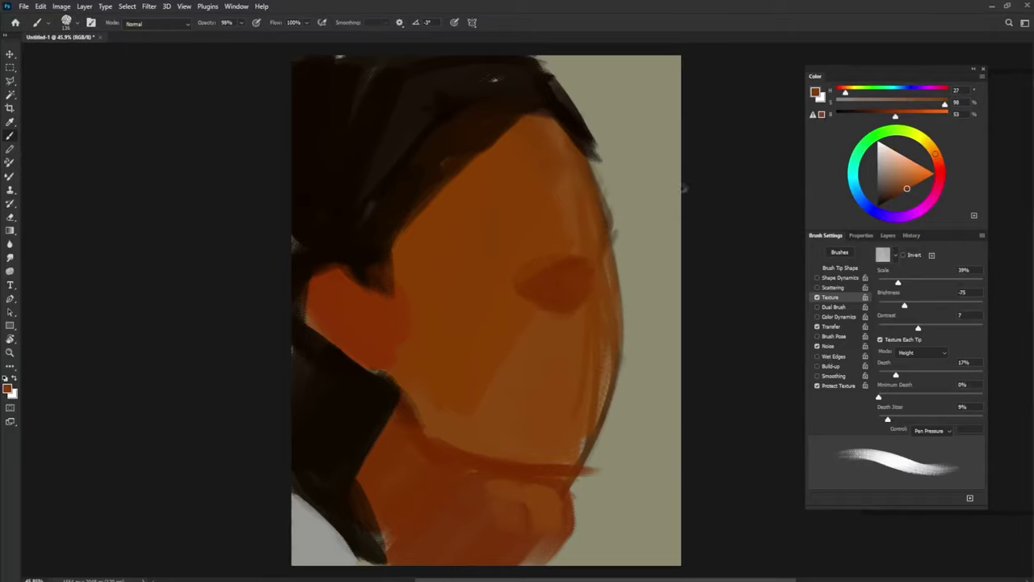
drag(589, 340, 631, 343)
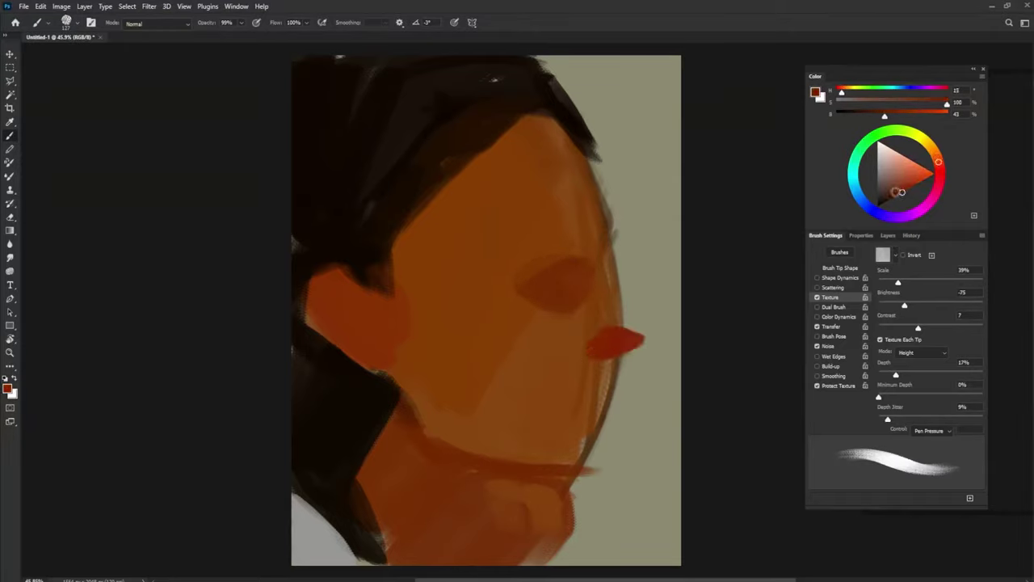
alt+click(594, 328)
alt+click(574, 321)
mouse_move(570, 307)
mouse_down()
mouse_move(557, 275)
mouse_move(605, 257)
mouse_up()
- Define the forehead and nose profile with a light orange edge and shape the underside of the nose with sampled reds
alt+click(574, 238)
mouse_move(594, 159)
mouse_down()
mouse_move(613, 236)
mouse_move(603, 253)
mouse_move(609, 276)
mouse_move(634, 331)
mouse_up()
alt+click(627, 338)
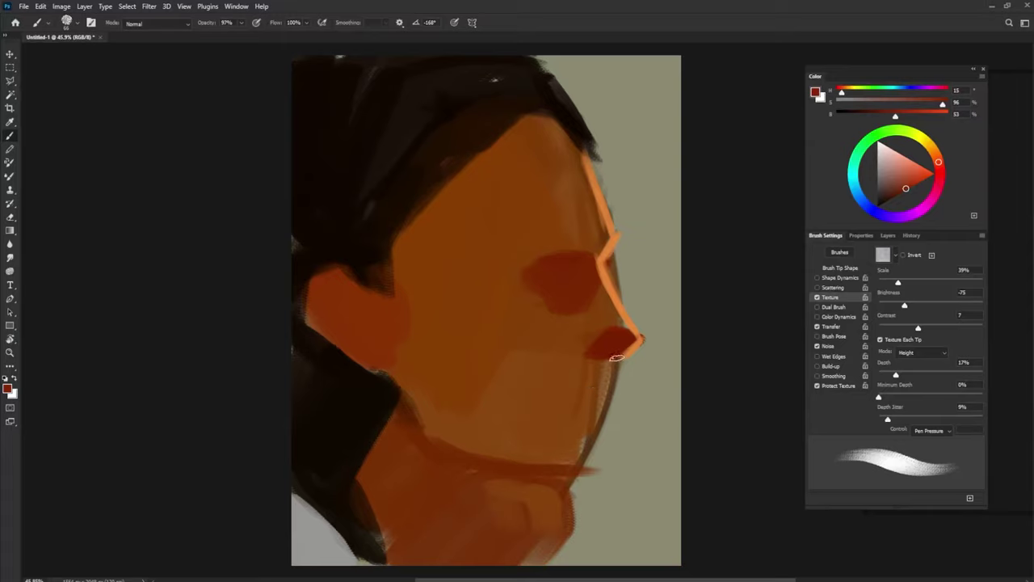
alt+click(625, 348)
drag(638, 340, 588, 360)
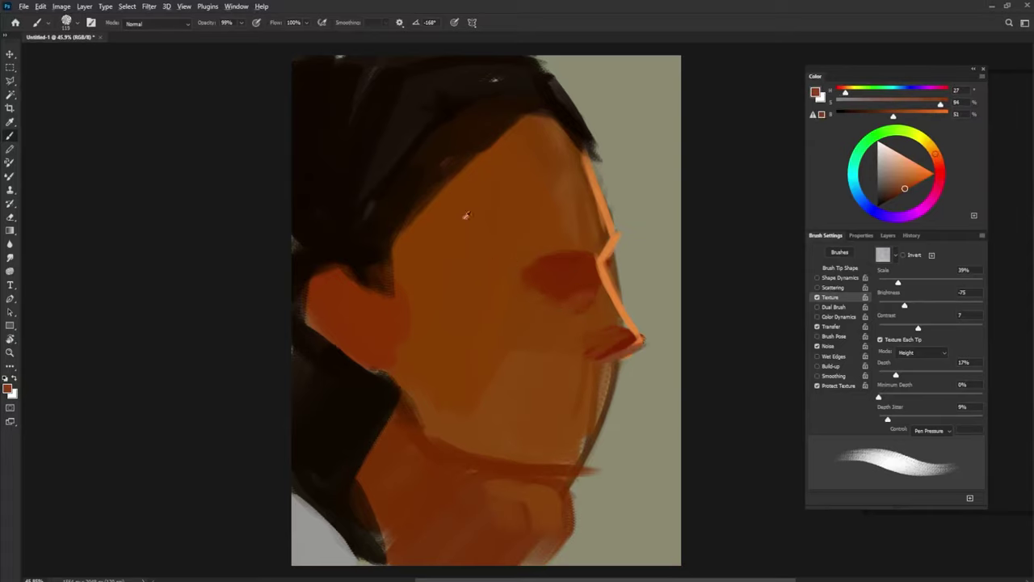
- Break up the hairline at the temple with sampled browns and paint dark strokes across the ear
alt+click(465, 215)
mouse_move(545, 108)
mouse_down()
mouse_move(427, 200)
mouse_move(474, 207)
mouse_move(478, 197)
mouse_move(447, 239)
mouse_move(439, 236)
mouse_move(495, 198)
mouse_move(431, 254)
mouse_move(489, 192)
mouse_move(441, 241)
mouse_move(420, 304)
mouse_up()
alt+click(494, 199)
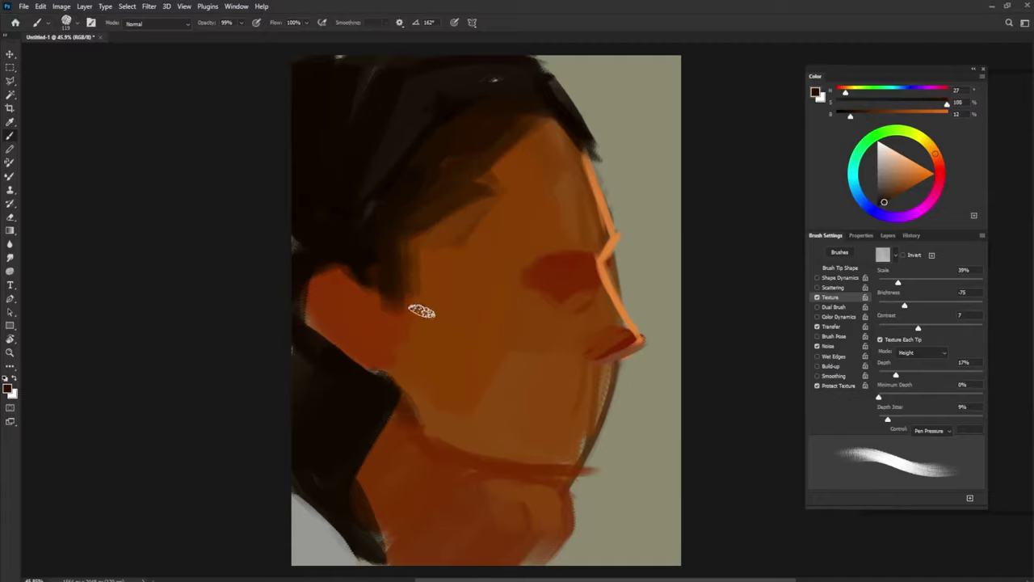
mouse_move(315, 319)
mouse_down()
mouse_move(364, 282)
mouse_move(388, 353)
mouse_up()
- Paint dark brown eyebrows and refine the eye socket and brow bridge with sampled skin tones
alt+click(589, 212)
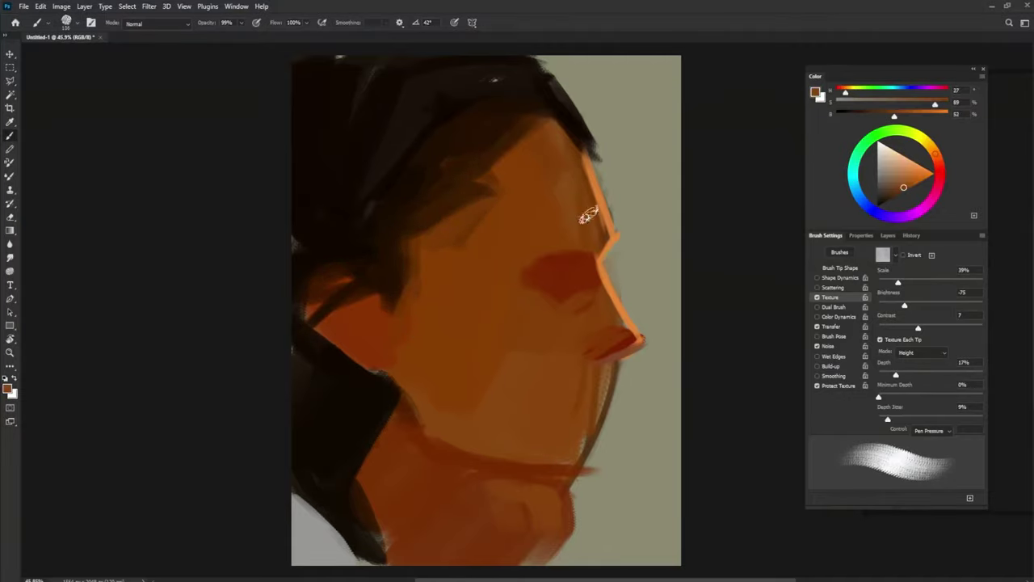
mouse_move(589, 213)
mouse_down()
mouse_move(578, 162)
mouse_move(605, 226)
mouse_move(584, 245)
mouse_move(613, 257)
mouse_move(591, 267)
mouse_move(579, 260)
mouse_move(581, 247)
mouse_move(537, 236)
mouse_up()
alt+click(577, 238)
alt+click(577, 259)
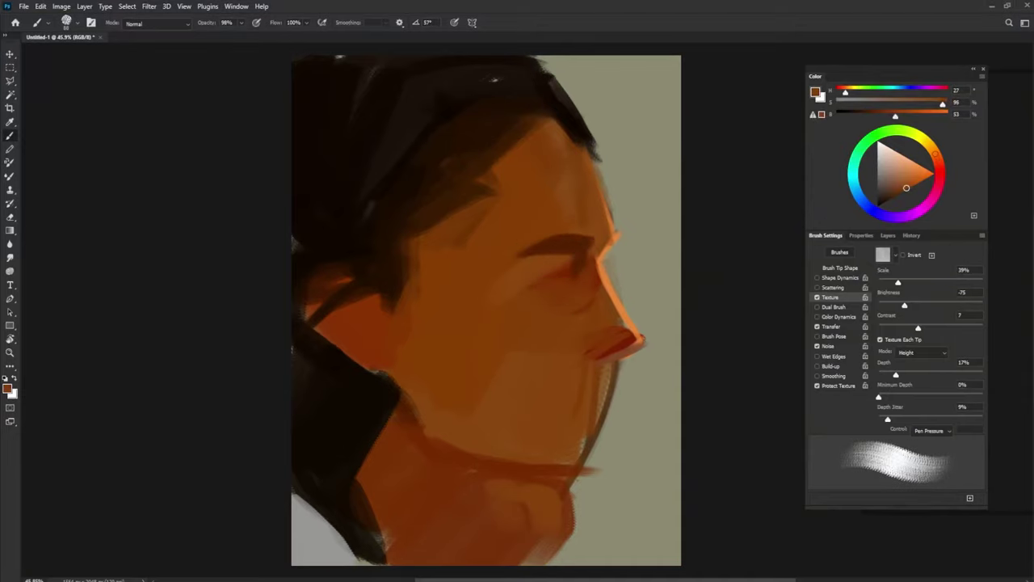
alt+click(537, 236)
alt+click(605, 234)
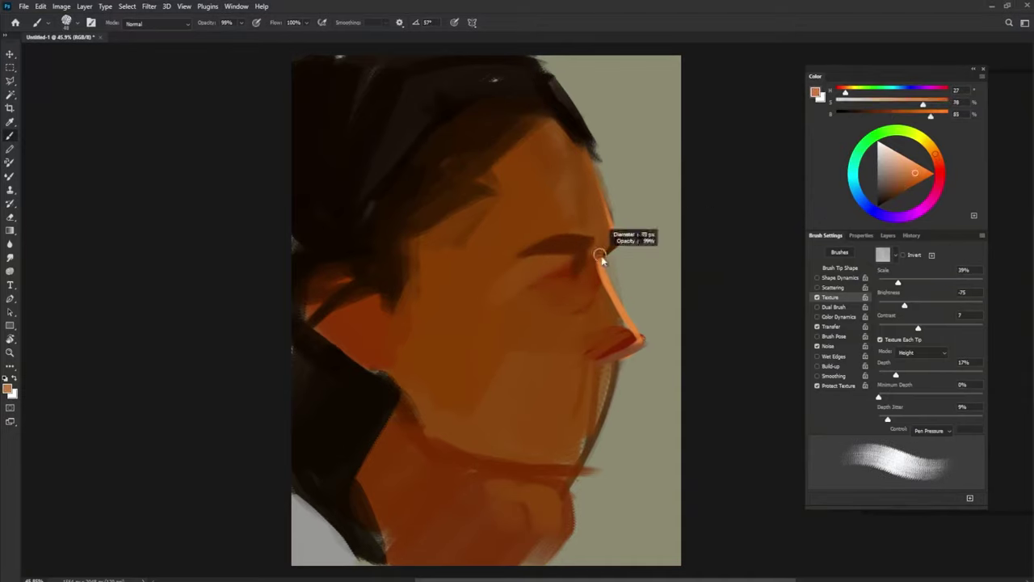
- Add a light orange highlight to the forehead and deepen the eye shadow with sampled brown
drag(523, 161, 535, 212)
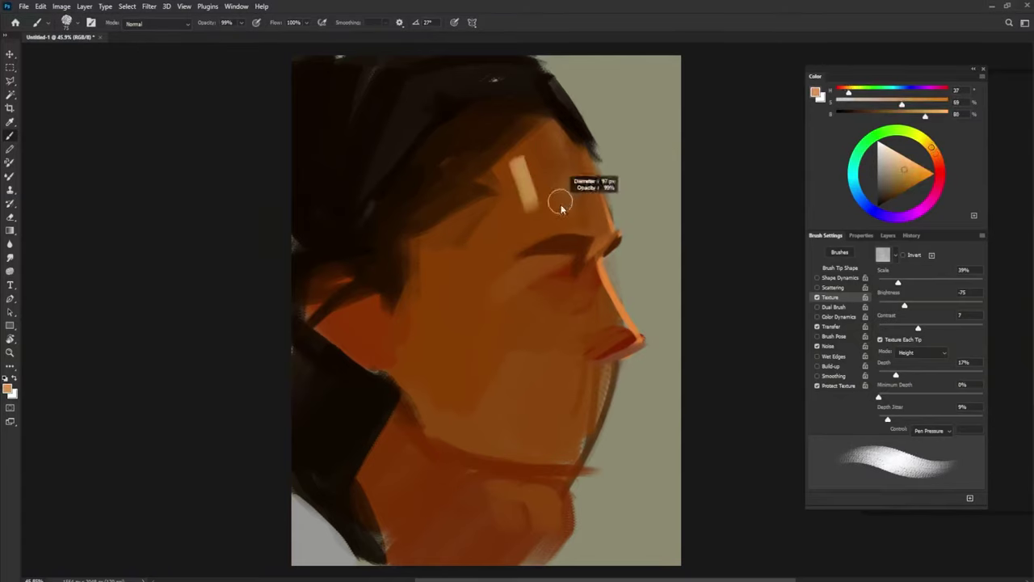
alt+click(587, 263)
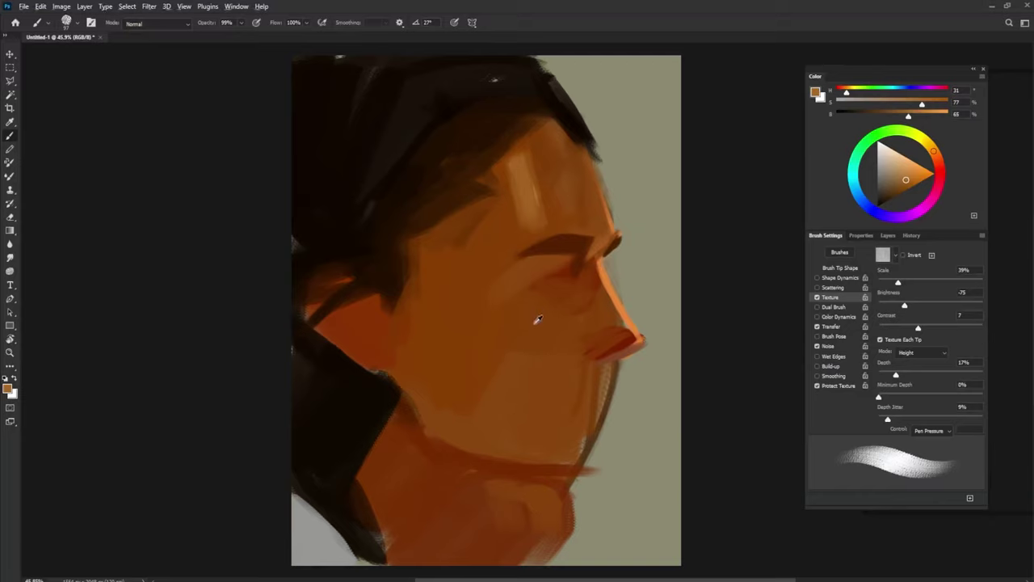
alt+click(553, 289)
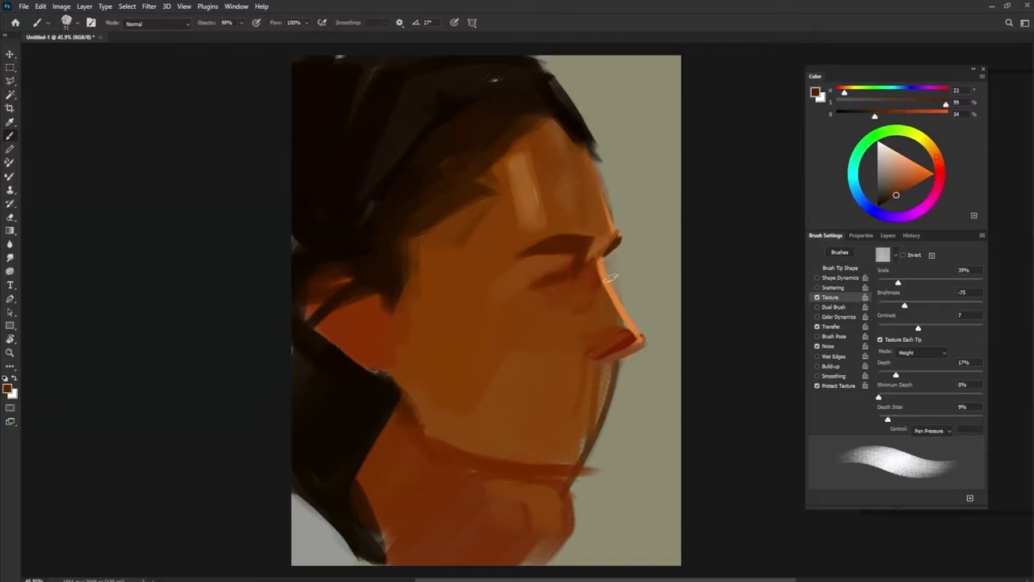
- Paint near-black lash lines on both eyes and sample warm skin tones from around the nostril
alt+click(578, 289)
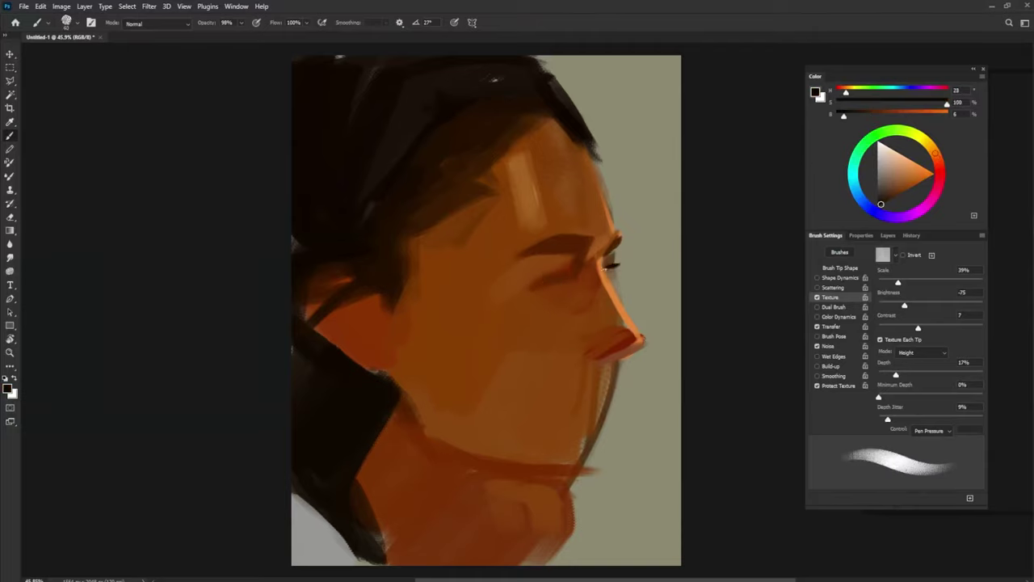
drag(574, 275, 533, 283)
alt+click(618, 341)
alt+click(604, 327)
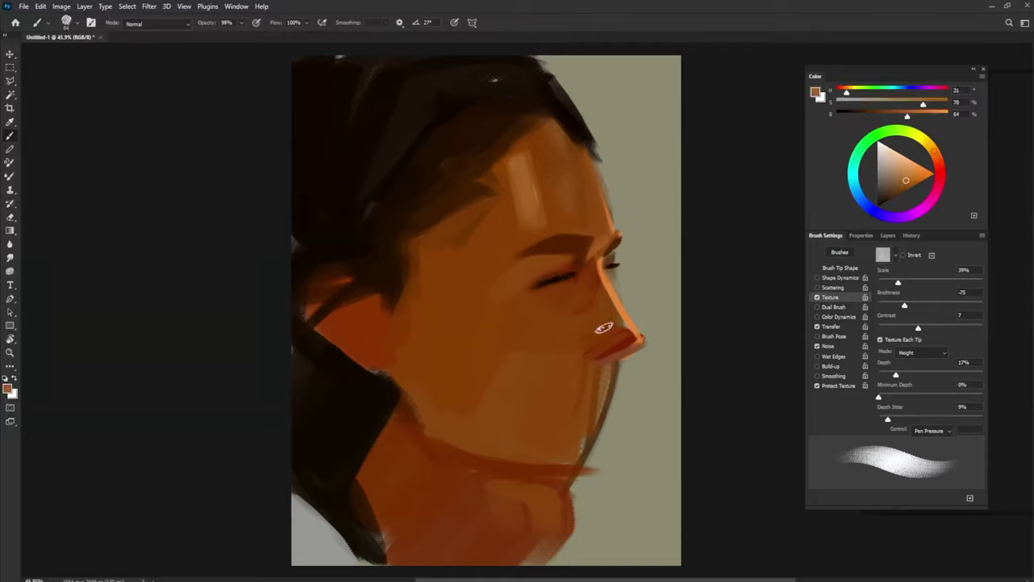
- Brighten the forehead highlight, lighten the side of the nose, and redden the nostril area with sampled colors
alt+click(603, 300)
drag(517, 166, 524, 202)
mouse_move(580, 276)
mouse_down()
mouse_move(600, 341)
mouse_move(589, 277)
mouse_move(623, 345)
mouse_move(596, 352)
mouse_up()
alt+click(604, 342)
alt+click(620, 347)
alt+click(505, 294)
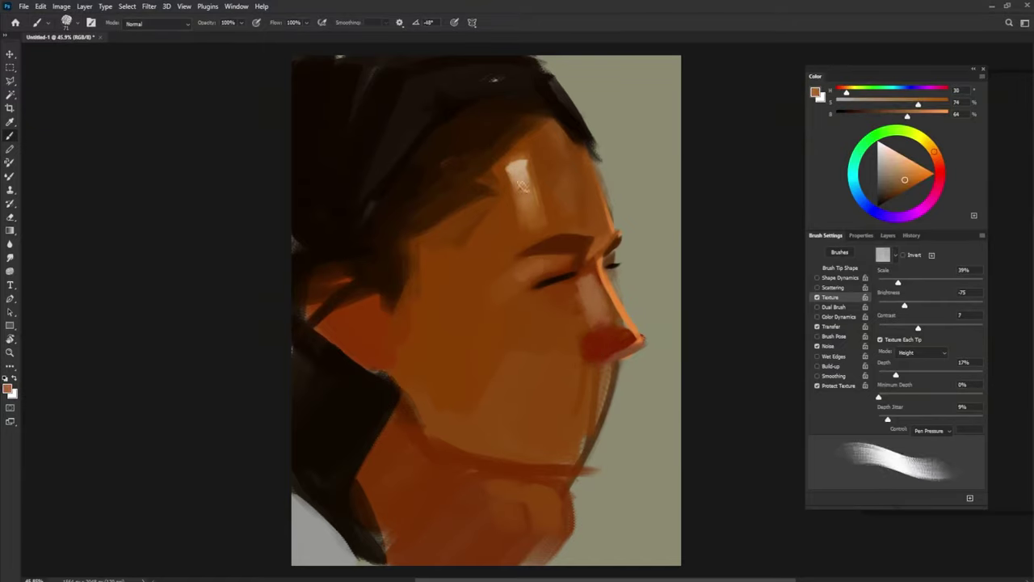
- Paint a light skin-tone highlight on the cheekbone below the eye and blend it toward the mouth with sampled oranges
alt+click(517, 278)
alt+click(514, 306)
alt+click(520, 351)
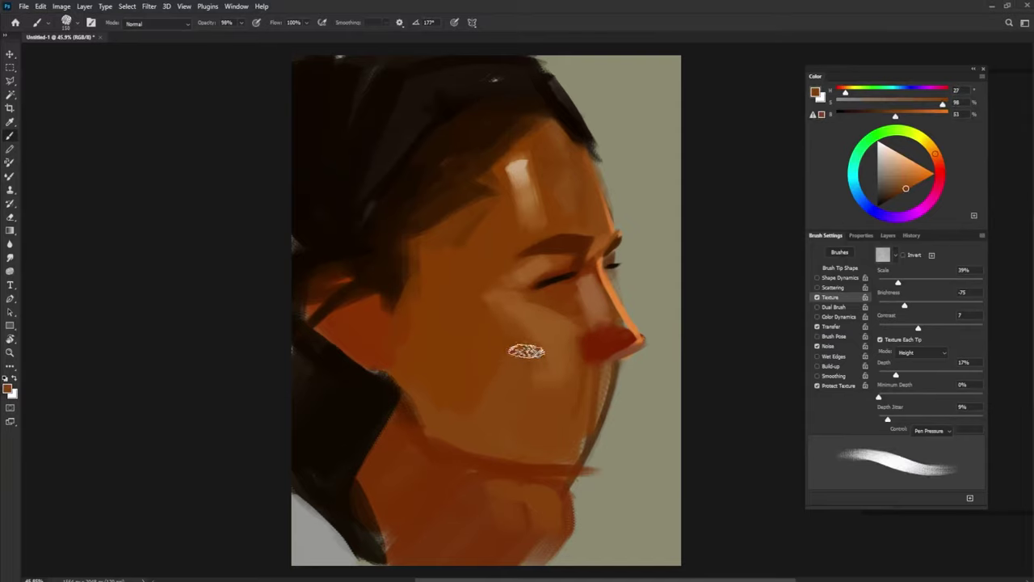
alt+click(504, 300)
alt+click(547, 342)
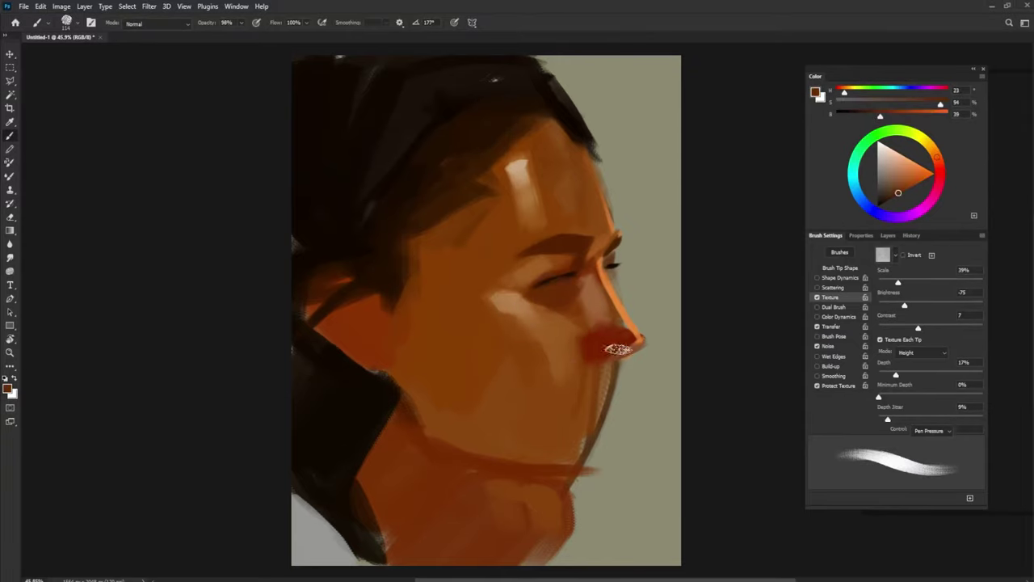
- Tint the area under the eye red and brush a large saturated red blush across the cheek
alt+click(571, 293)
alt+click(536, 323)
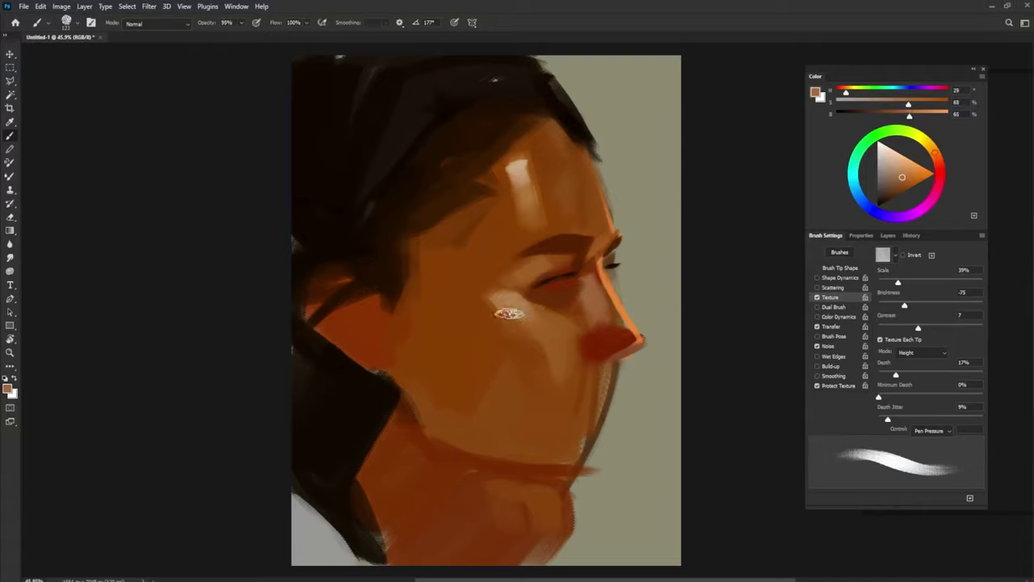
mouse_move(457, 301)
mouse_down()
mouse_move(485, 355)
mouse_move(423, 312)
mouse_up()
drag(501, 324, 492, 432)
drag(429, 388, 440, 474)
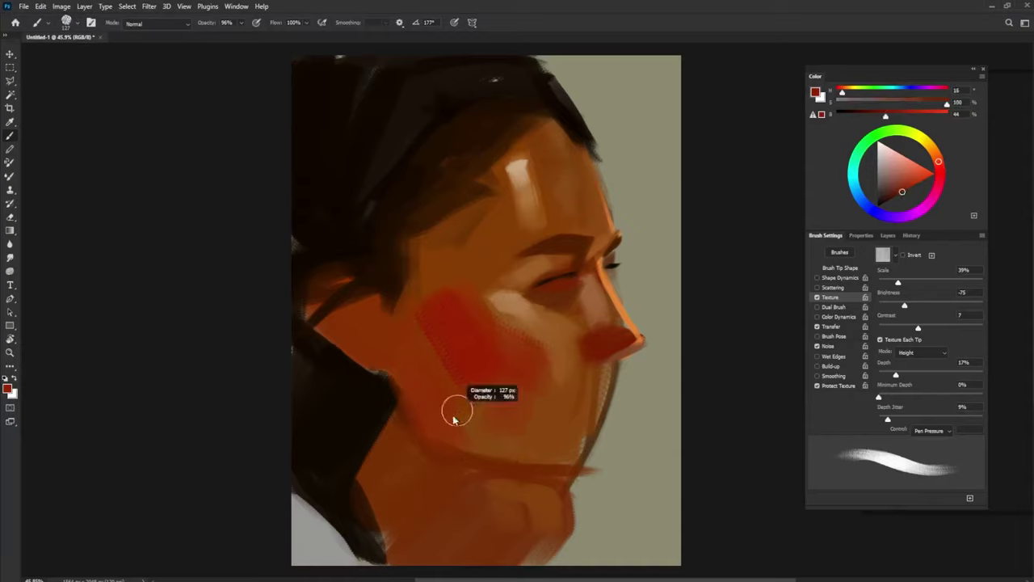
- Define the jawline and a neck muscle with dark brown strokes and blend the neck with sampled browns
alt+click(460, 452)
alt+click(455, 461)
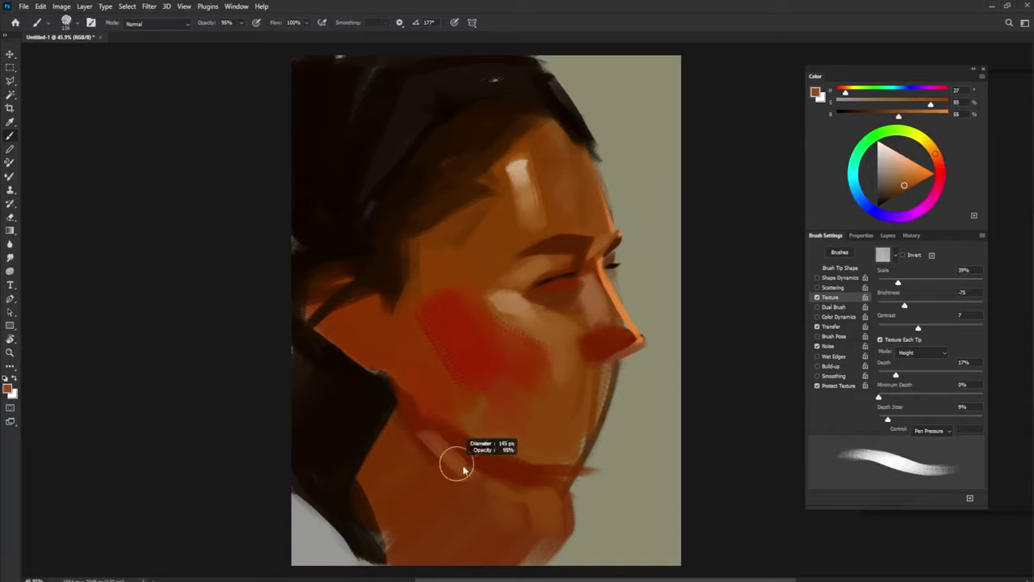
alt+click(504, 473)
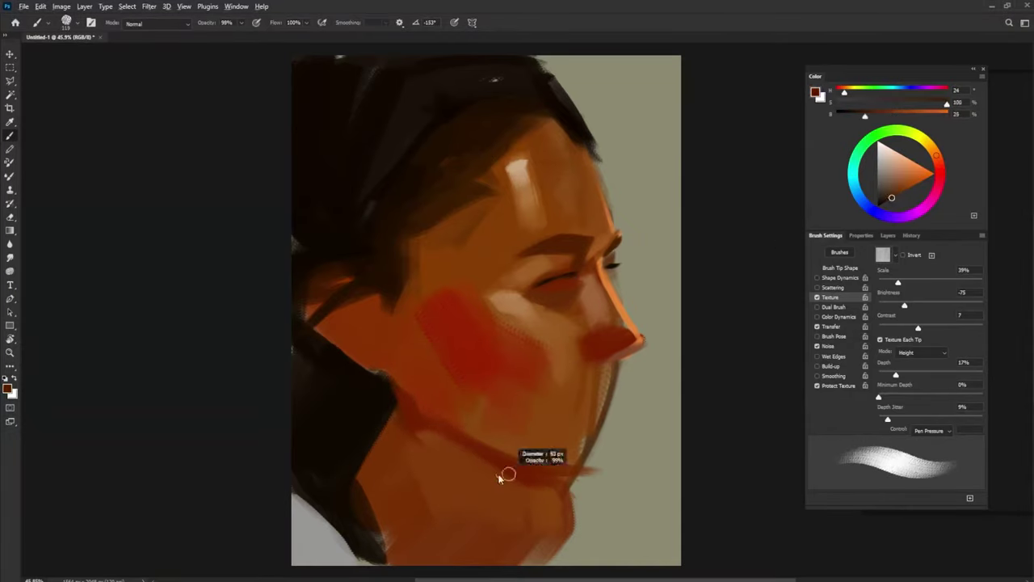
drag(403, 416, 390, 360)
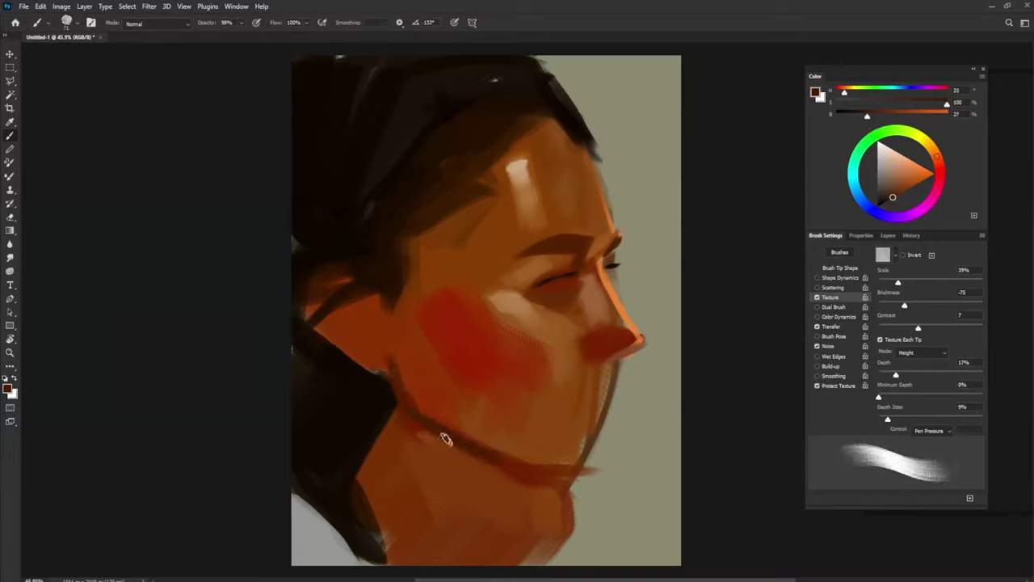
drag(502, 471, 434, 552)
alt+click(503, 457)
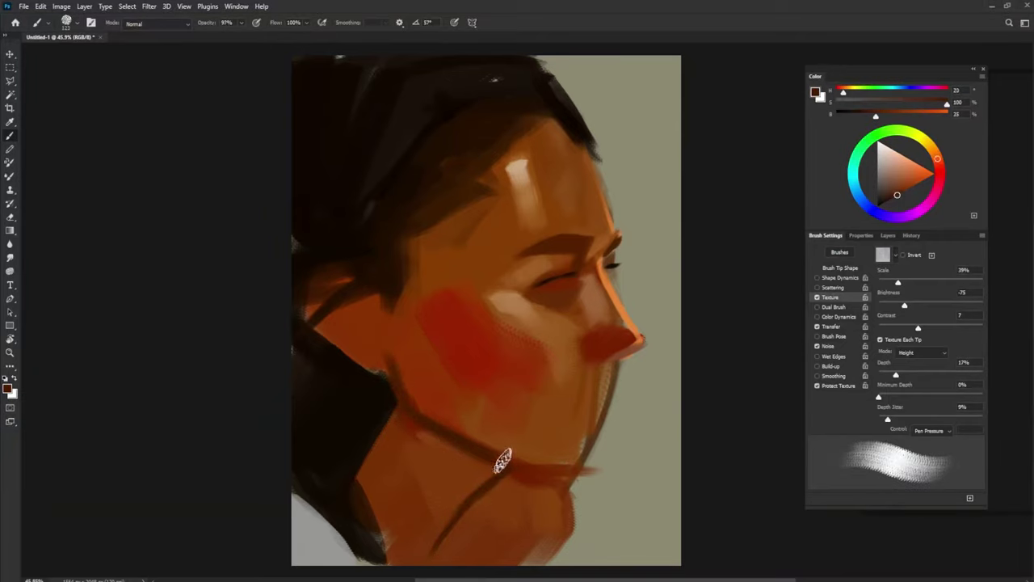
alt+click(445, 461)
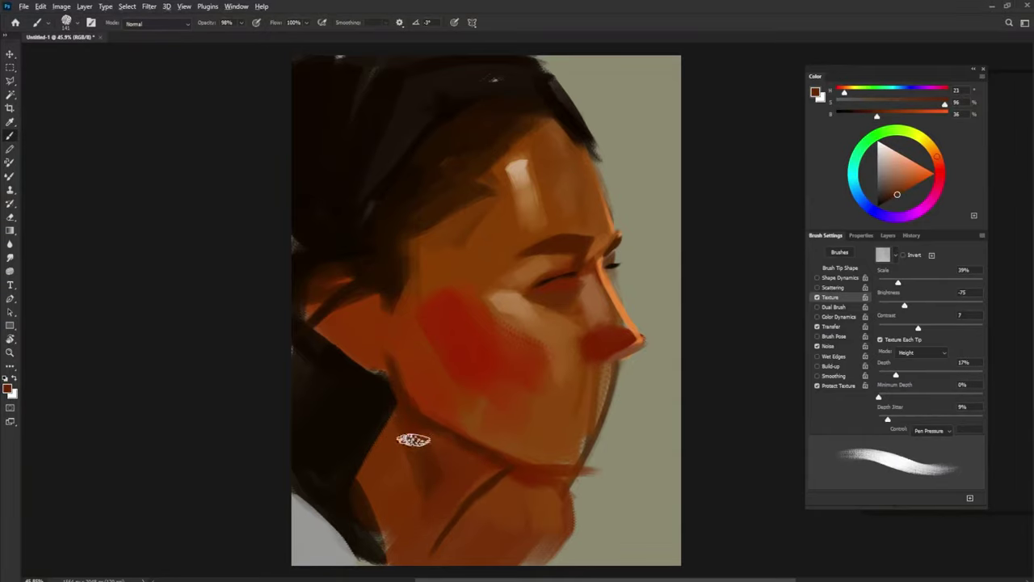
alt+click(396, 436)
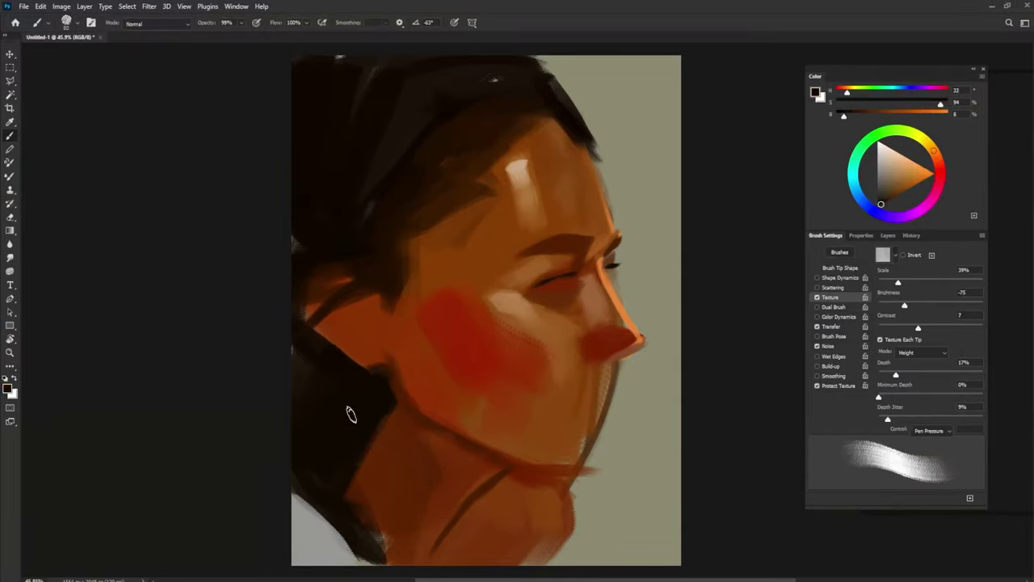
- Refine the hair edge around the ear and extend the sideburn with near-black strokes
drag(329, 341, 317, 276)
drag(403, 239, 397, 315)
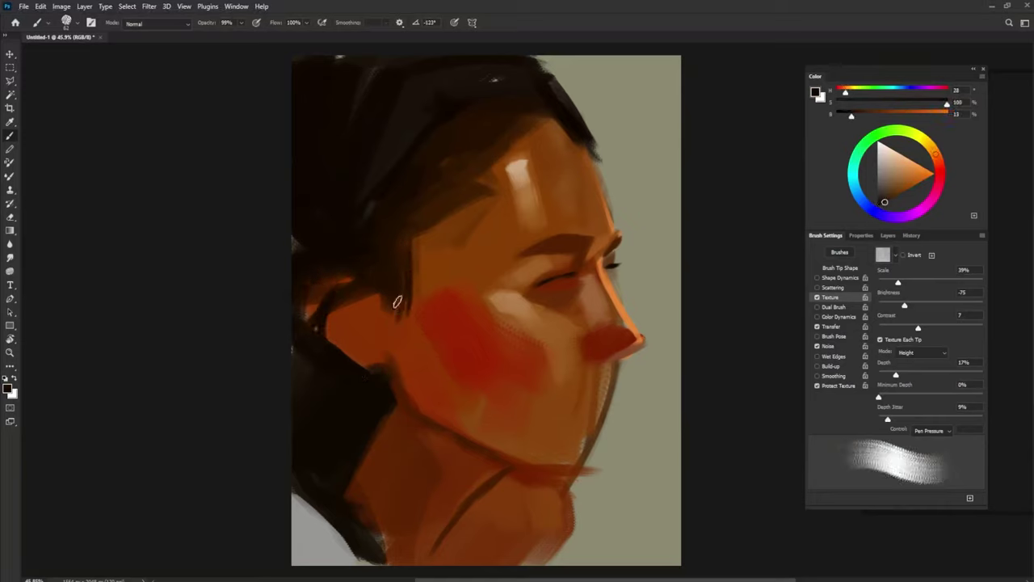
alt+click(392, 305)
- Shade the inner ear with sampled reddish brown and lighten the earlobe with light orange
alt+click(411, 392)
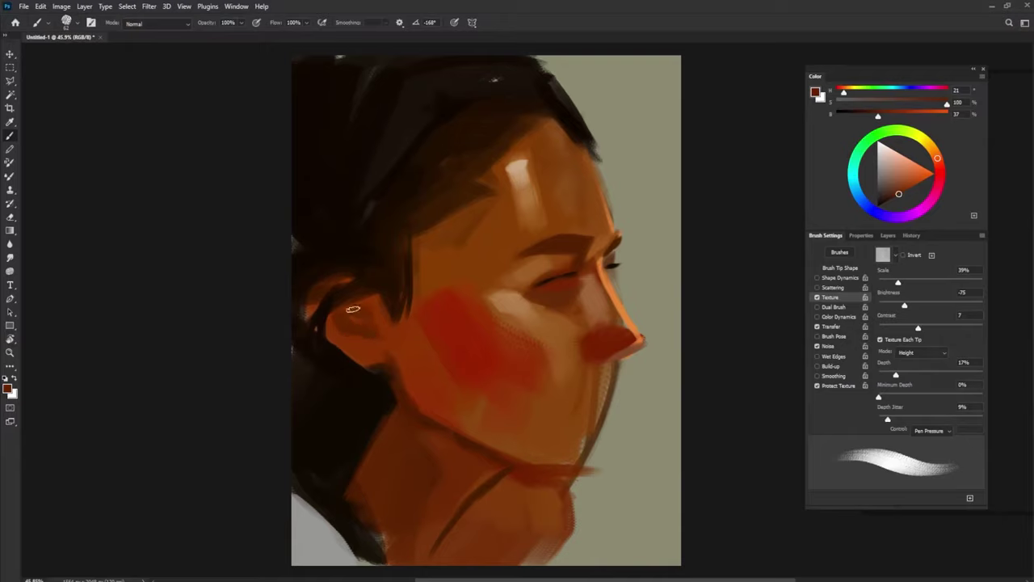
alt+click(353, 309)
alt+click(358, 347)
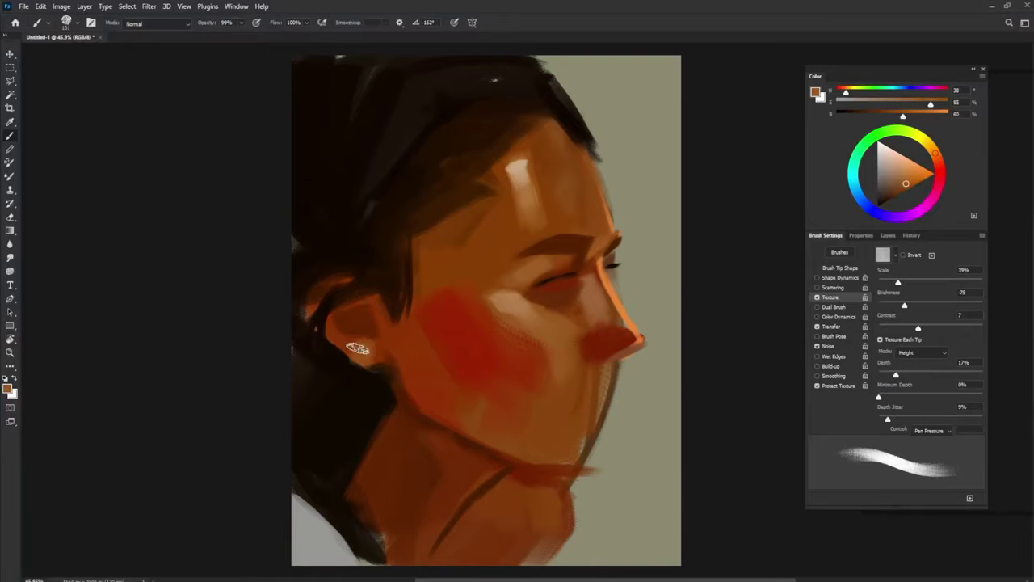
- Cover the red under the eye with brown, trim the far lashes, and widen the light forehead highlight
alt+click(577, 300)
alt+click(611, 274)
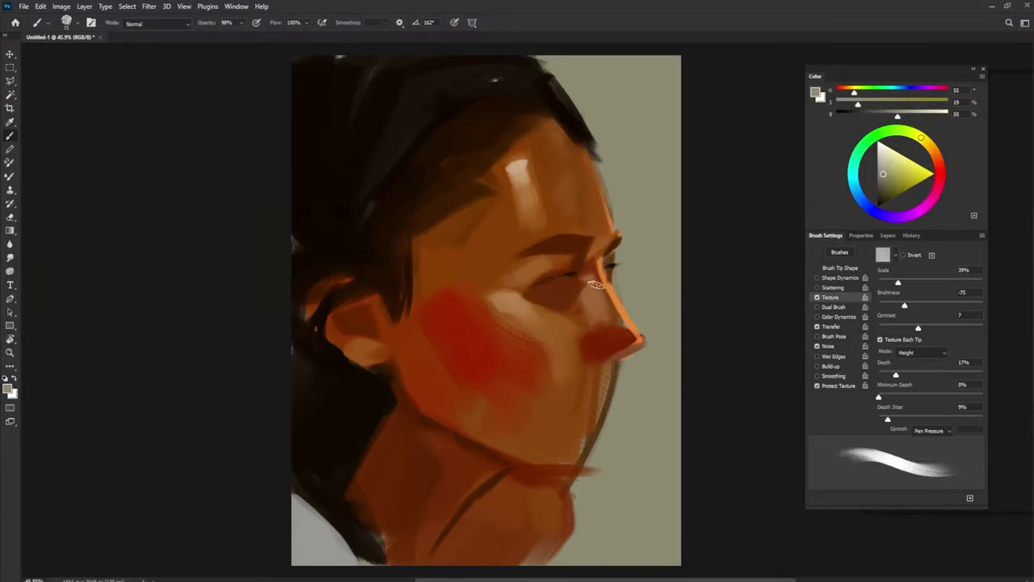
drag(485, 165, 550, 234)
key(0)
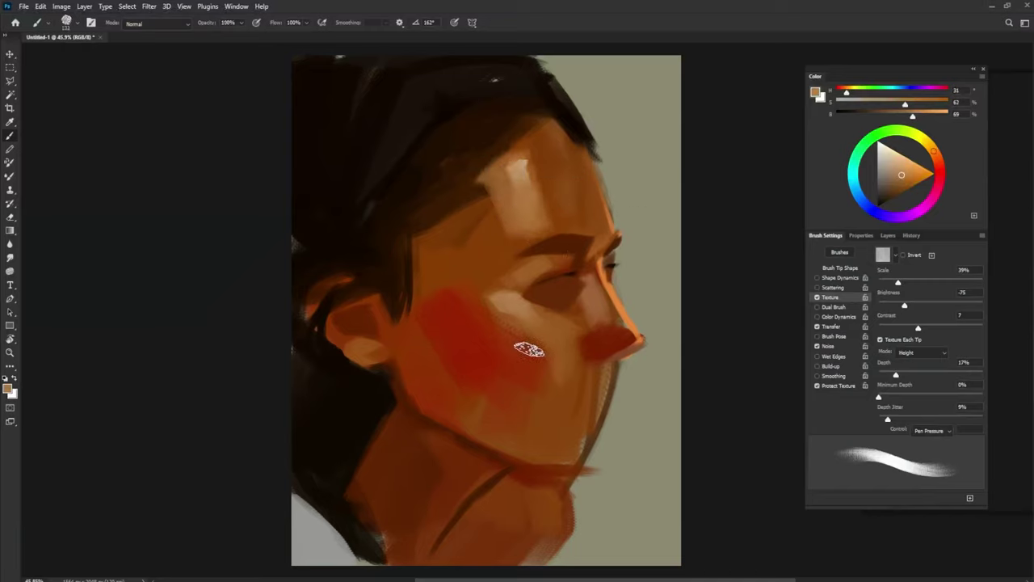
- Shape the nostril with a dark red shadow and model the side and underside of the nose with sampled reds
alt+click(614, 347)
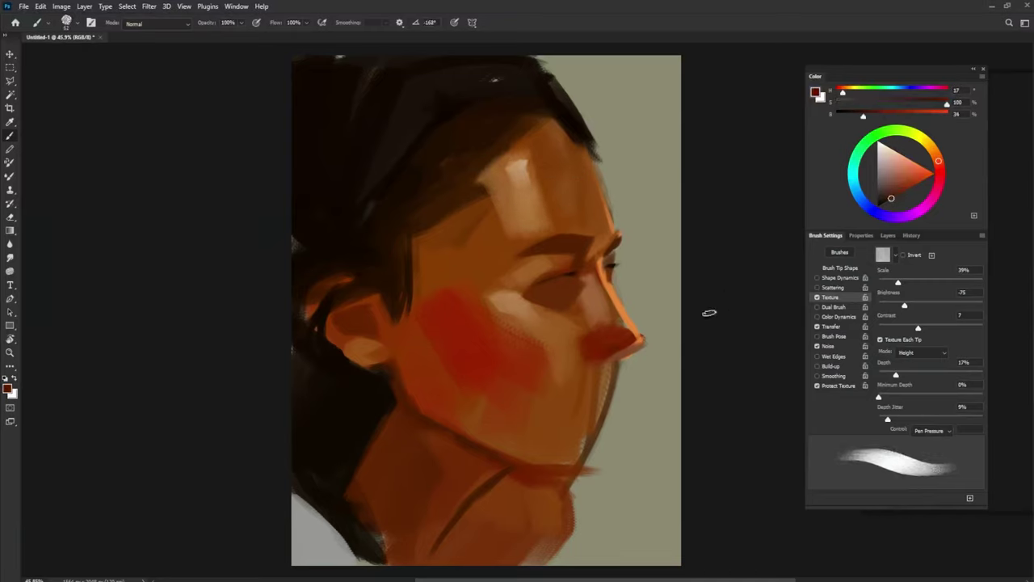
alt+click(613, 349)
alt+click(612, 320)
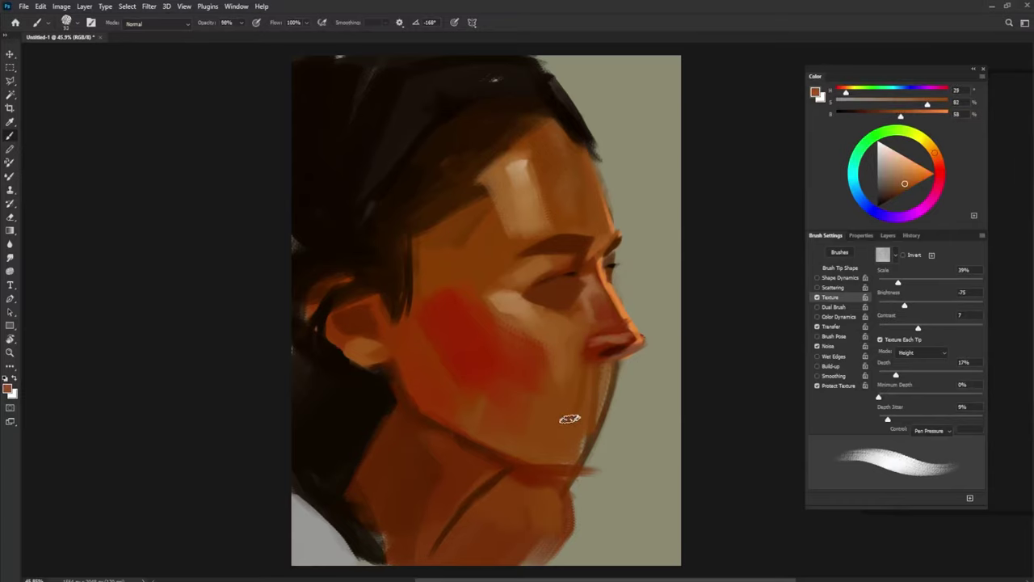
alt+click(596, 342)
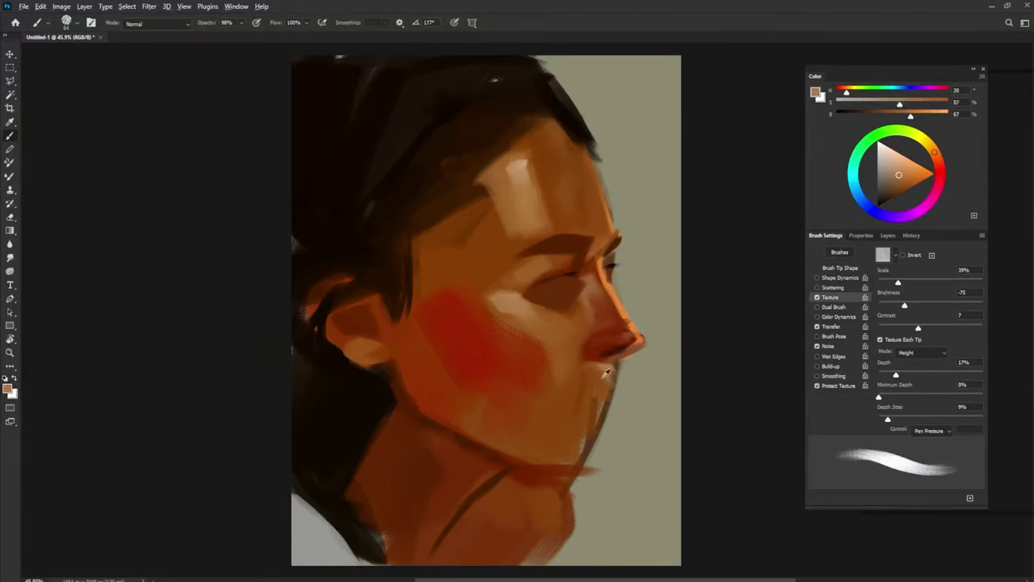
- Outline the mouth and chin profile with a bright orange rim and clean up its outer edge with the background color
alt+click(603, 401)
alt+click(618, 365)
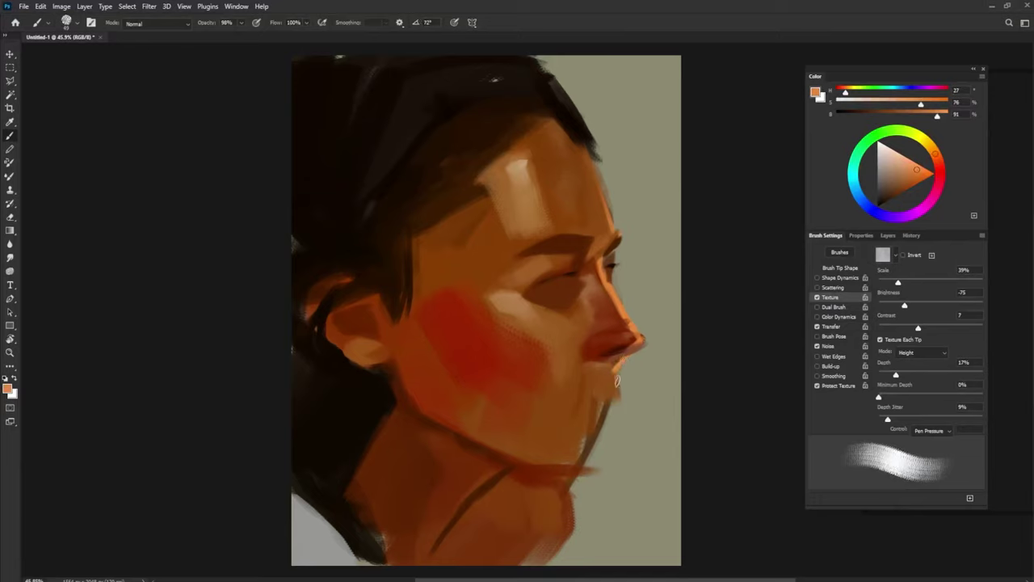
drag(616, 380, 585, 467)
alt+click(585, 465)
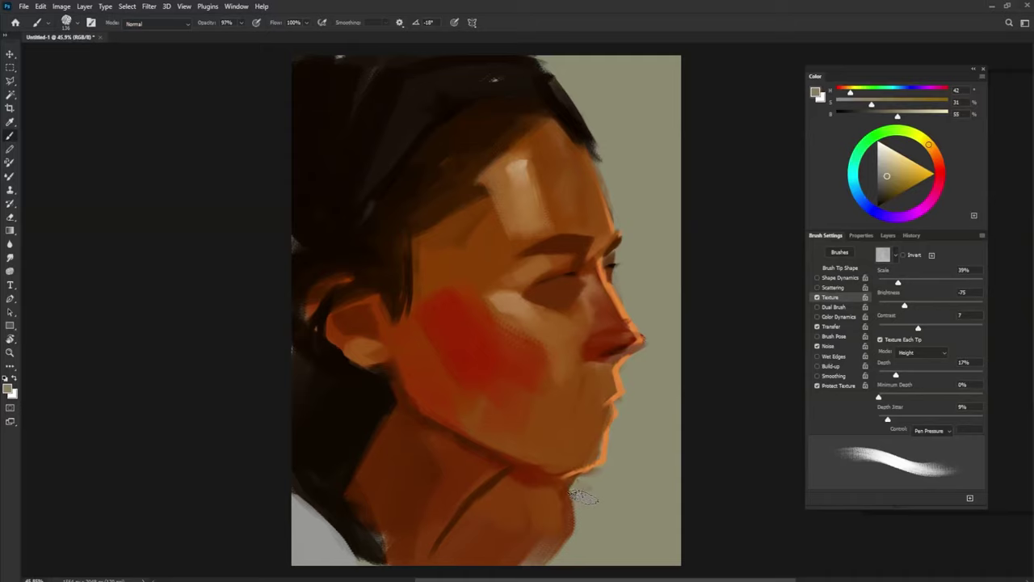
- Paint the lips deep red and lighten the skin above them with a sampled light orange
alt+click(507, 370)
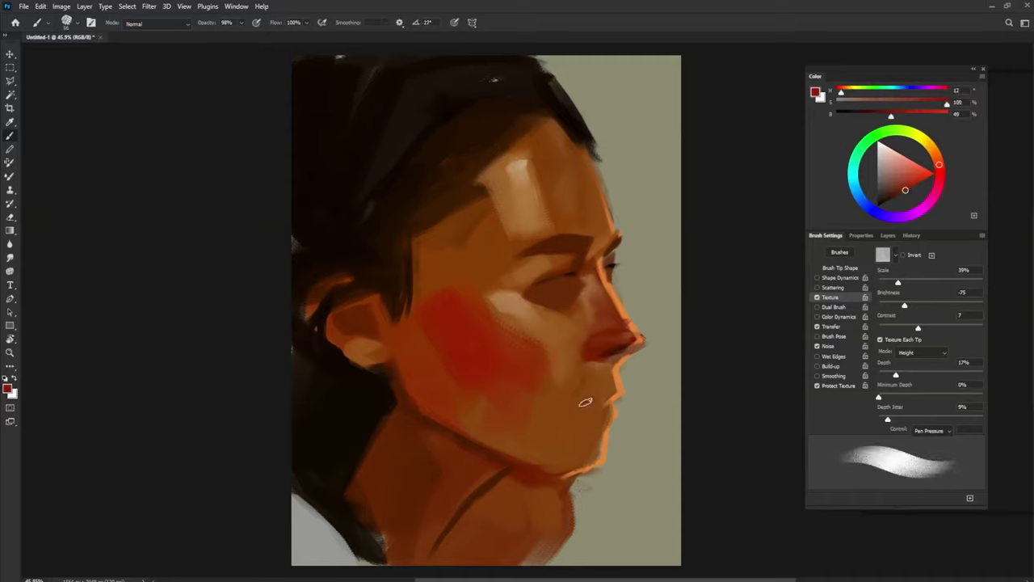
drag(605, 400, 580, 404)
alt+click(566, 365)
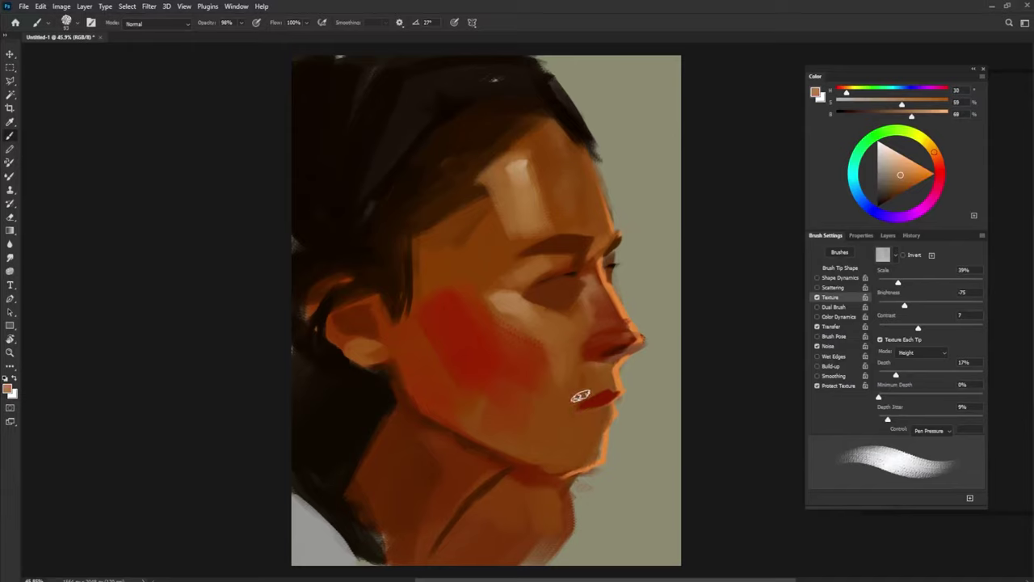
- Blend the temple and lower forehead with sampled skin tones and add a pale peach highlight above the near eyebrow
alt+click(538, 460)
alt+click(529, 332)
alt+click(501, 265)
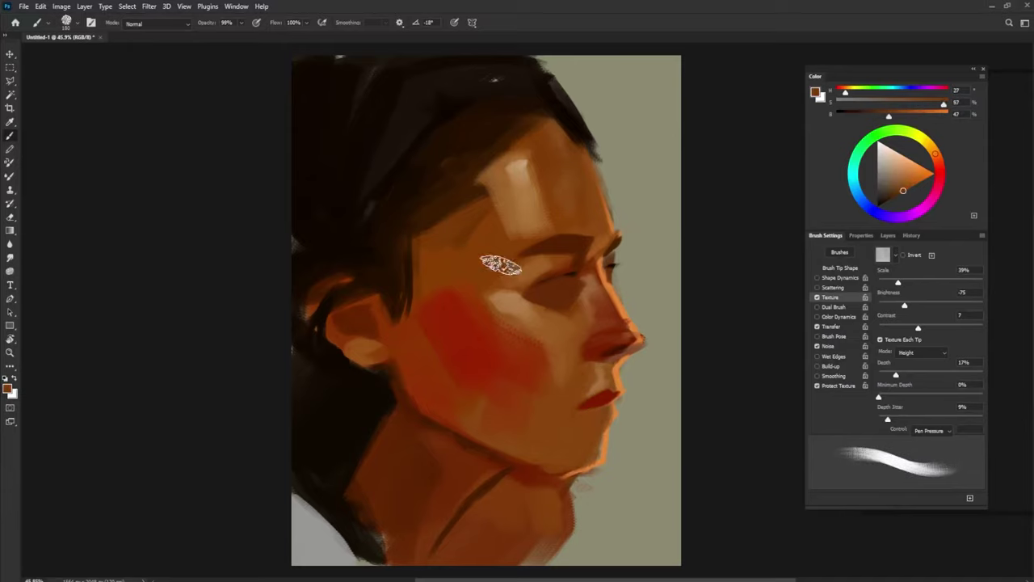
alt+click(485, 231)
alt+click(523, 235)
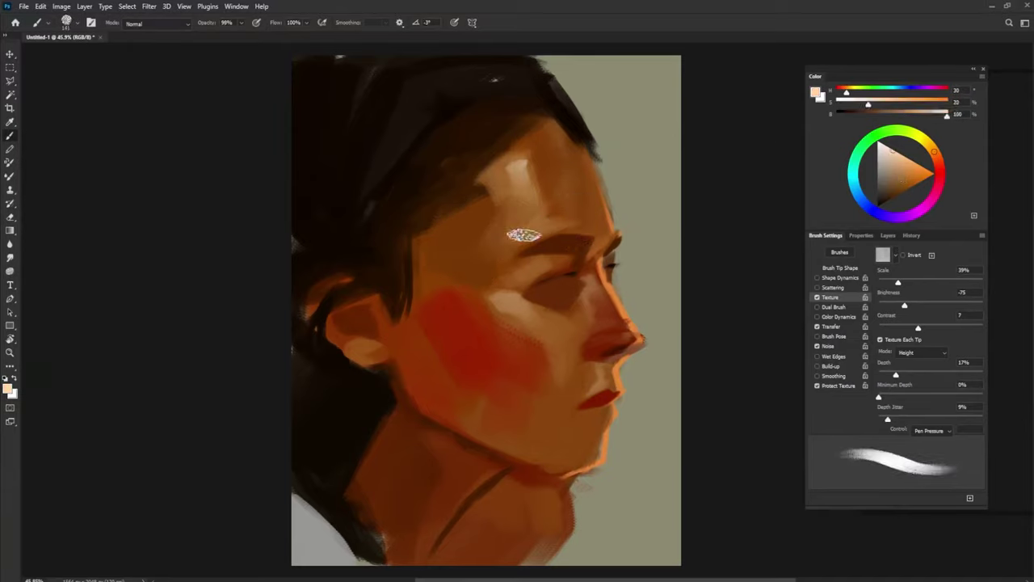
alt+click(540, 231)
alt+click(593, 265)
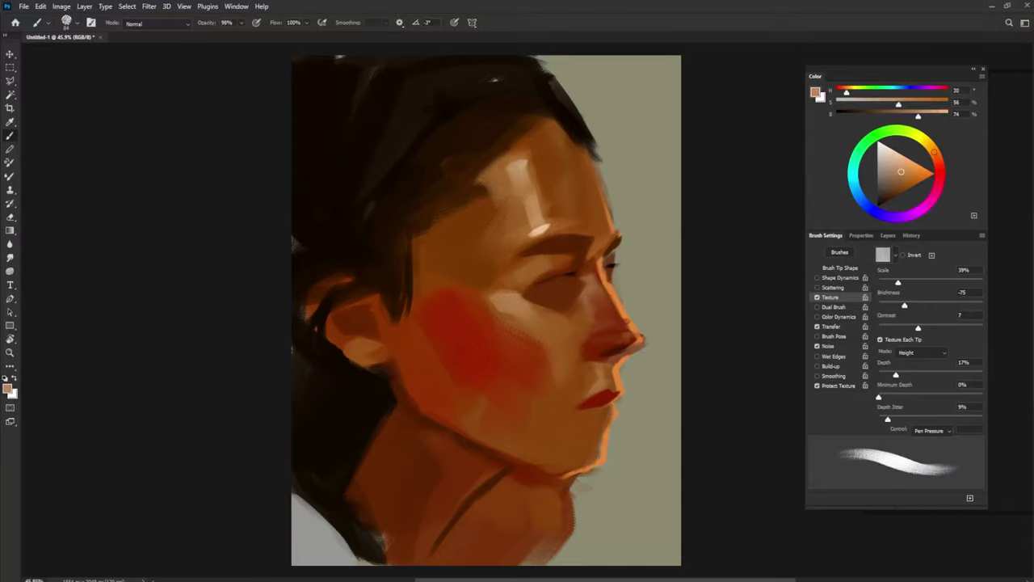
- Add a light highlight along the side of the nose and adjust the shadow under the eye with sampled browns
alt+click(594, 303)
alt+click(553, 307)
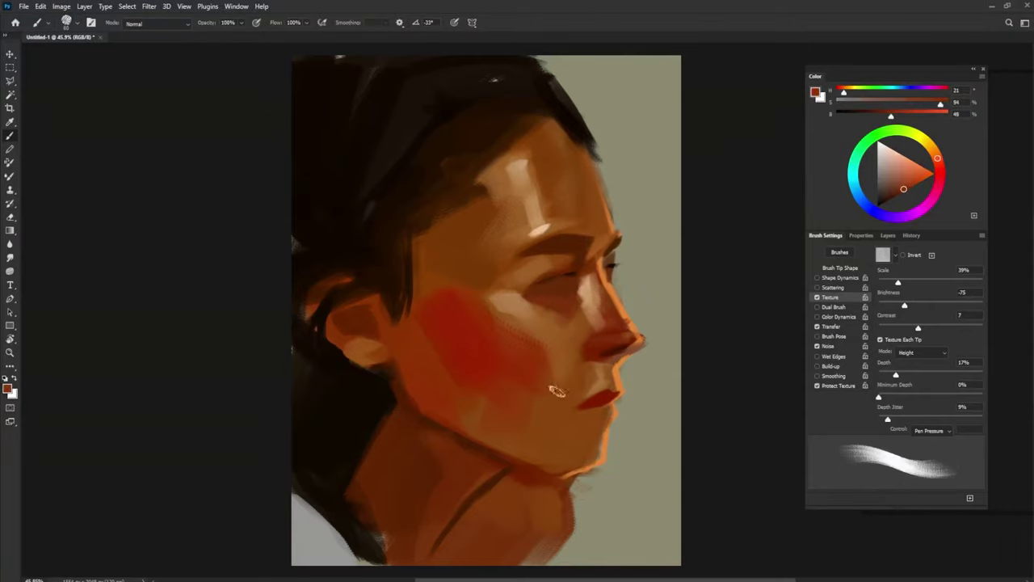
alt+click(575, 419)
- Deepen the center of the cheek blush with dark red and extend lighter red toward the mouth
alt+click(459, 318)
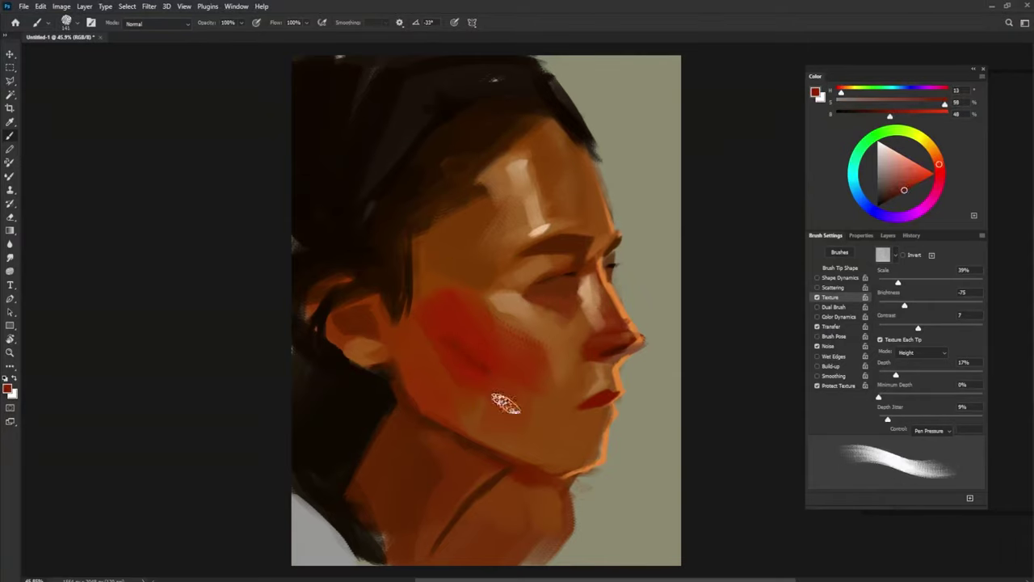
mouse_move(505, 404)
mouse_down()
mouse_move(505, 370)
mouse_move(481, 367)
mouse_up()
alt+click(549, 326)
alt+click(561, 335)
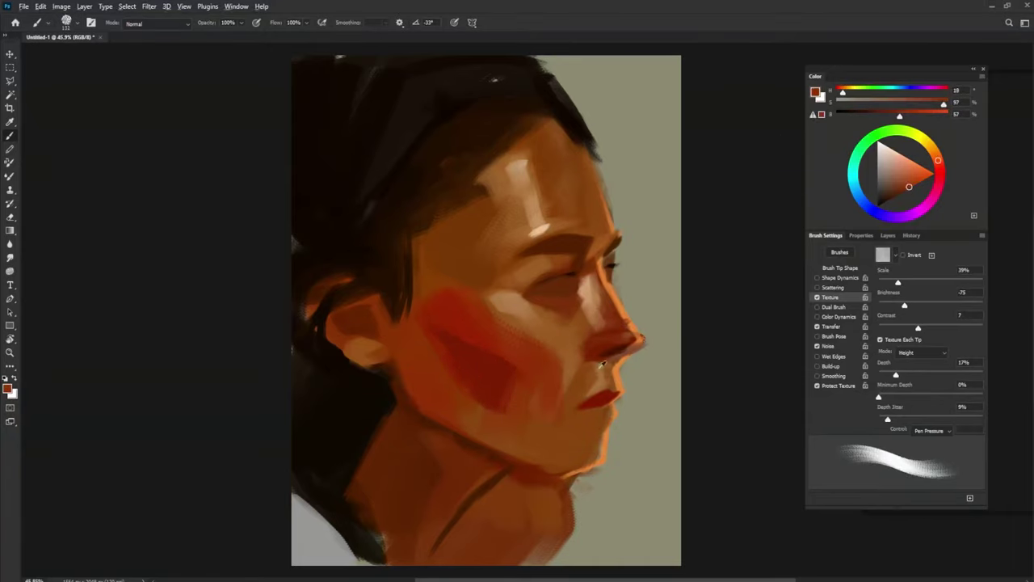
- Tint the near eyelid reddish orange and redraw the dark lash lines on both eyes
alt+click(549, 279)
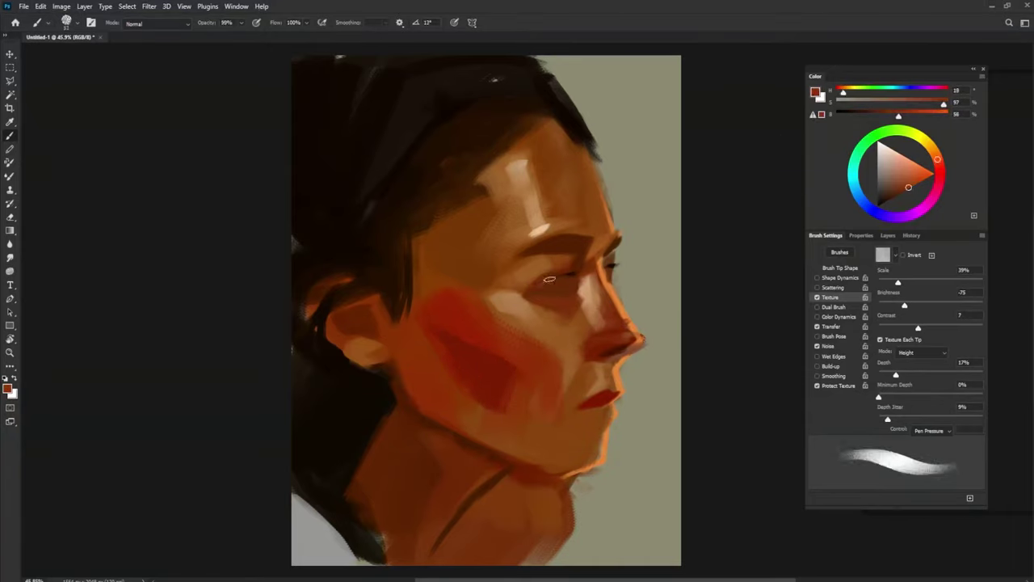
alt+click(390, 266)
drag(527, 287, 575, 279)
alt+click(501, 334)
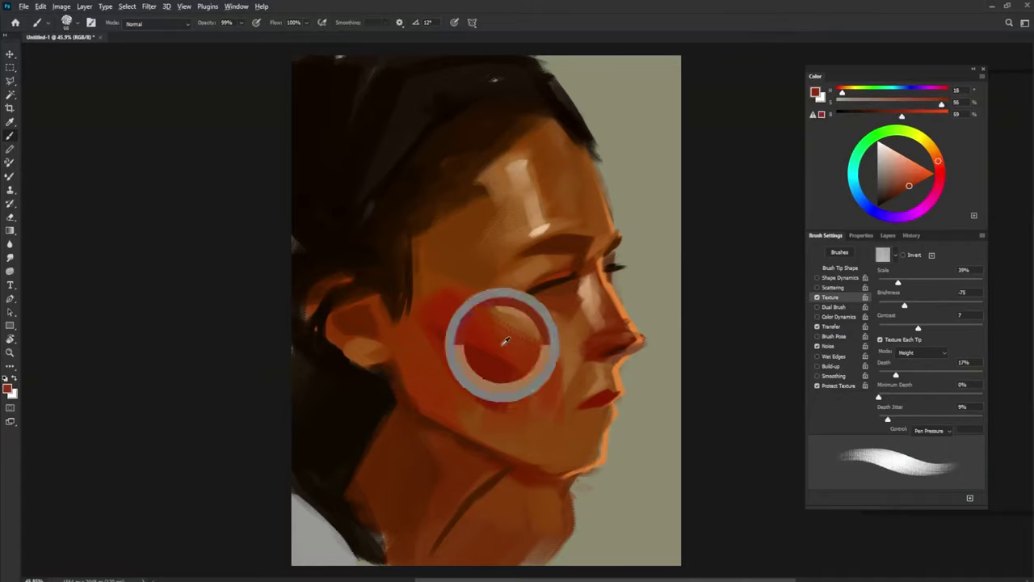
- Refine the inner ear, highlight the earlobe, and darken the skin at the jaw corner with sampled brown
alt+click(372, 314)
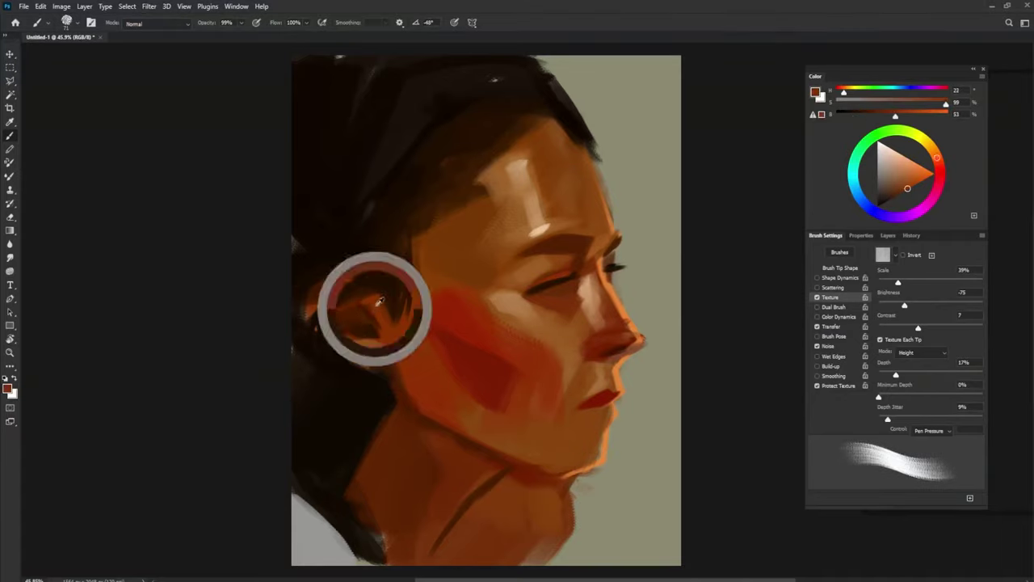
drag(367, 335, 378, 362)
alt+click(411, 374)
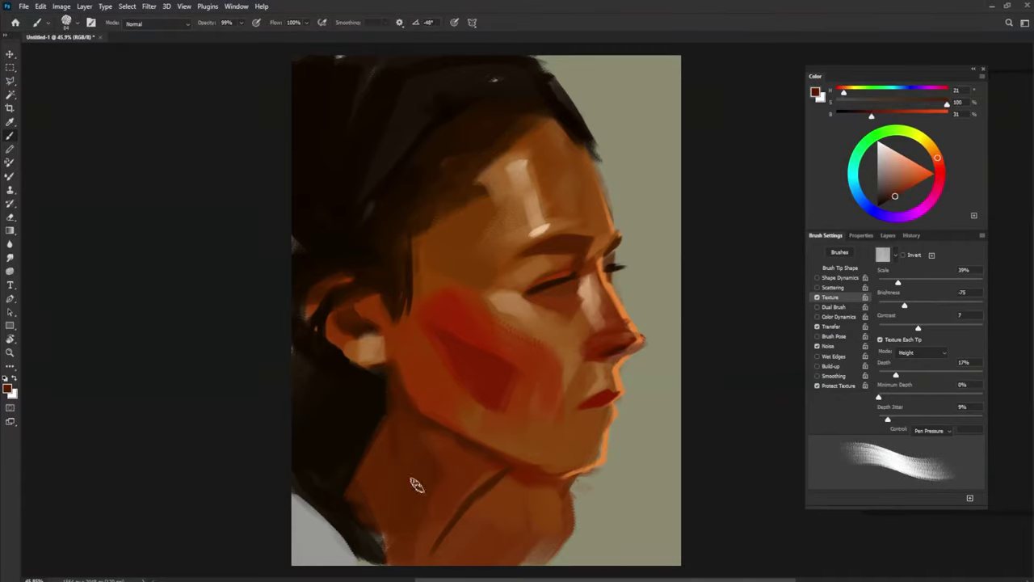
- Paint reddish-brown strokes sampled from the figure over the side of the neck below the jaw
alt+click(397, 503)
drag(396, 503, 411, 436)
alt+click(376, 514)
alt+click(477, 476)
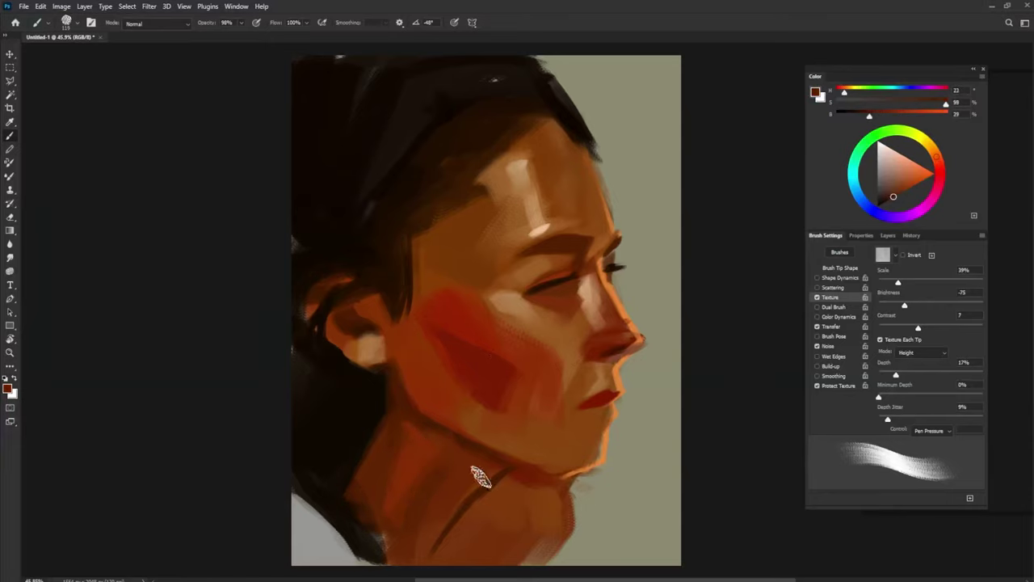
- Lighten the form beneath the chin with orange-brown and soften the chin with a sampled lighter skin tone
alt+click(513, 481)
mouse_move(522, 488)
mouse_down()
mouse_move(555, 494)
mouse_move(484, 534)
mouse_move(562, 537)
mouse_up()
alt+click(579, 485)
alt+click(541, 467)
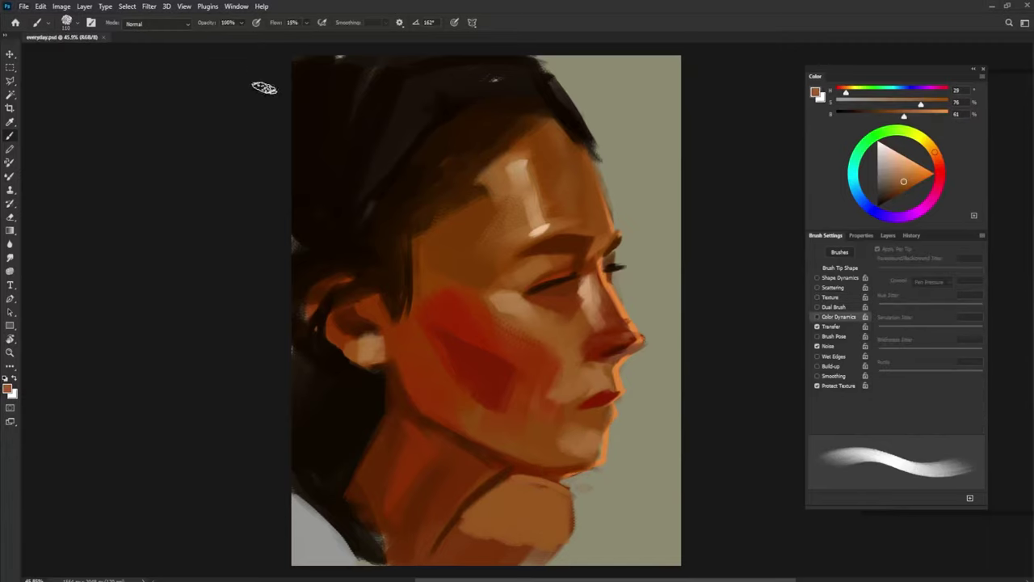
- Lighten the upper forehead toward the profile edge with sampled tan skin tones
alt+click(521, 307)
alt+click(600, 158)
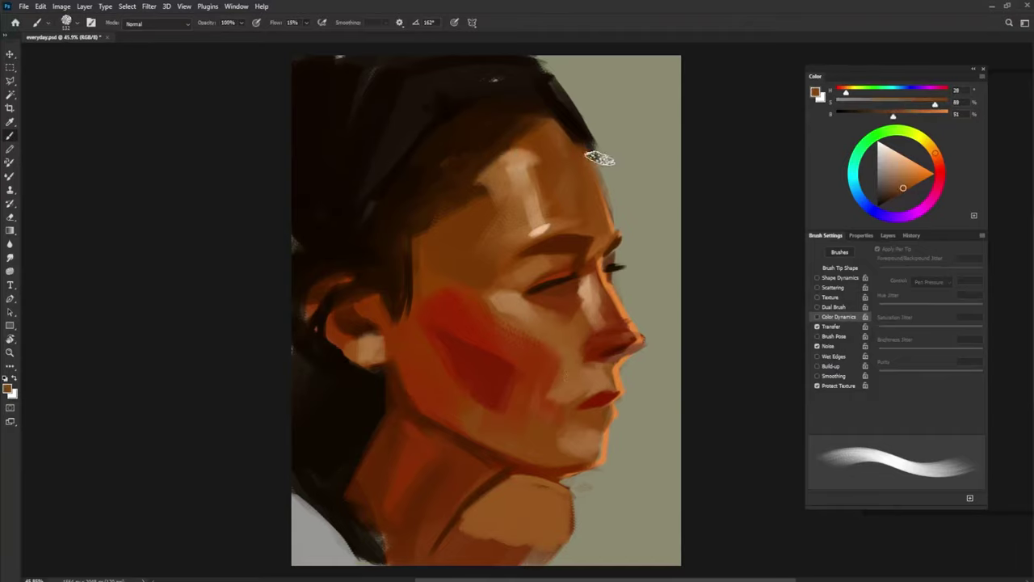
alt+click(531, 156)
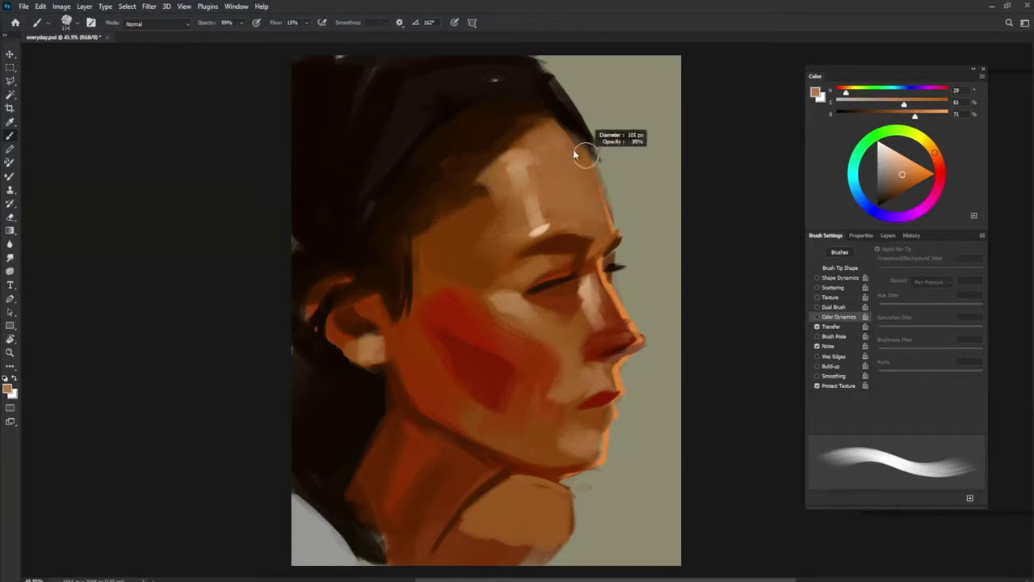
alt+click(549, 122)
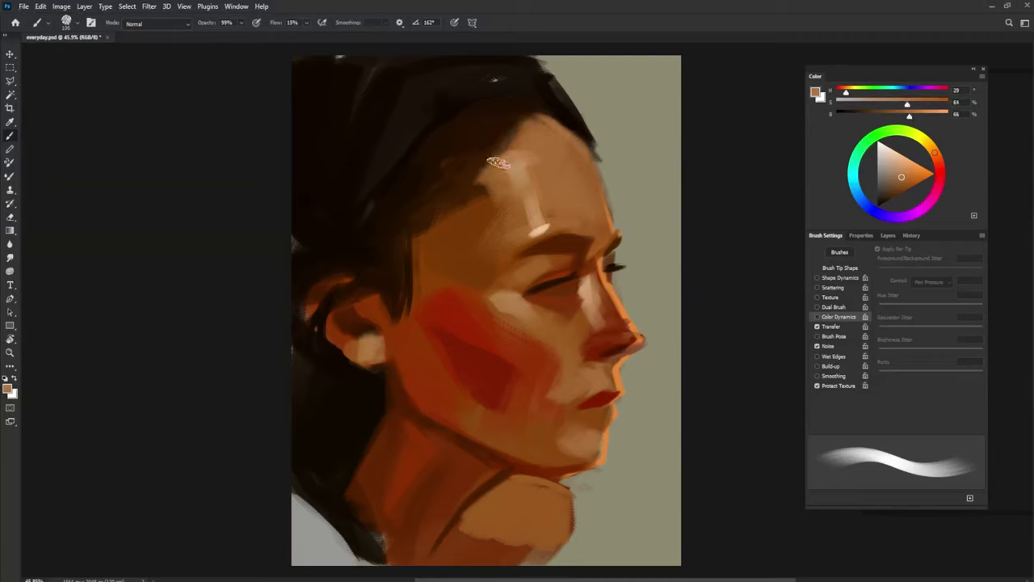
- Darken the hair along the top of the forehead with sampled near-black at full opacity
key(0)
alt+click(554, 92)
mouse_move(575, 107)
mouse_down()
mouse_move(598, 152)
mouse_move(477, 174)
mouse_up()
drag(461, 114, 549, 161)
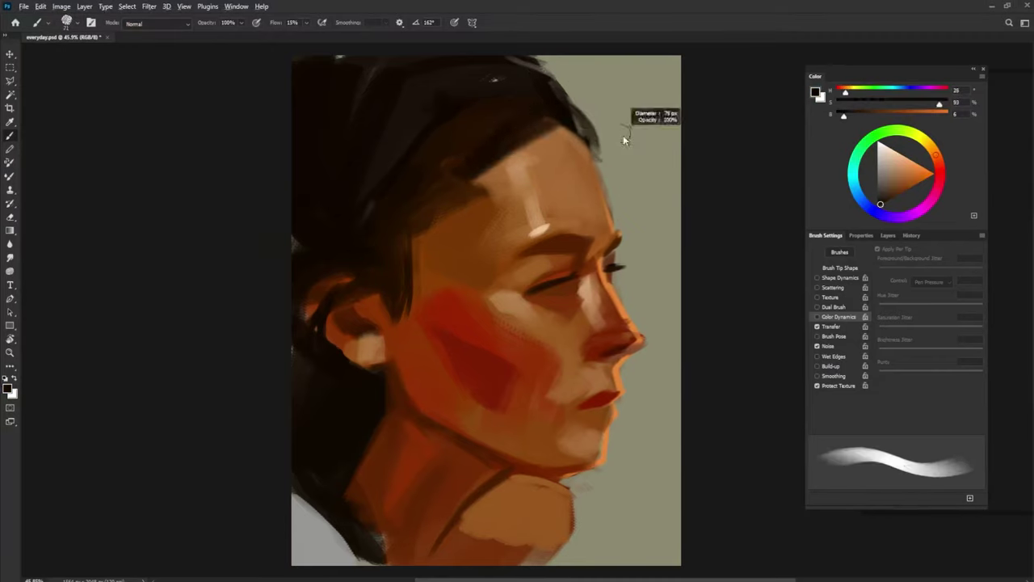
- Redefine the near eyelid with dark brown and a warm orange accent above the lash line
alt+click(570, 299)
alt+click(554, 293)
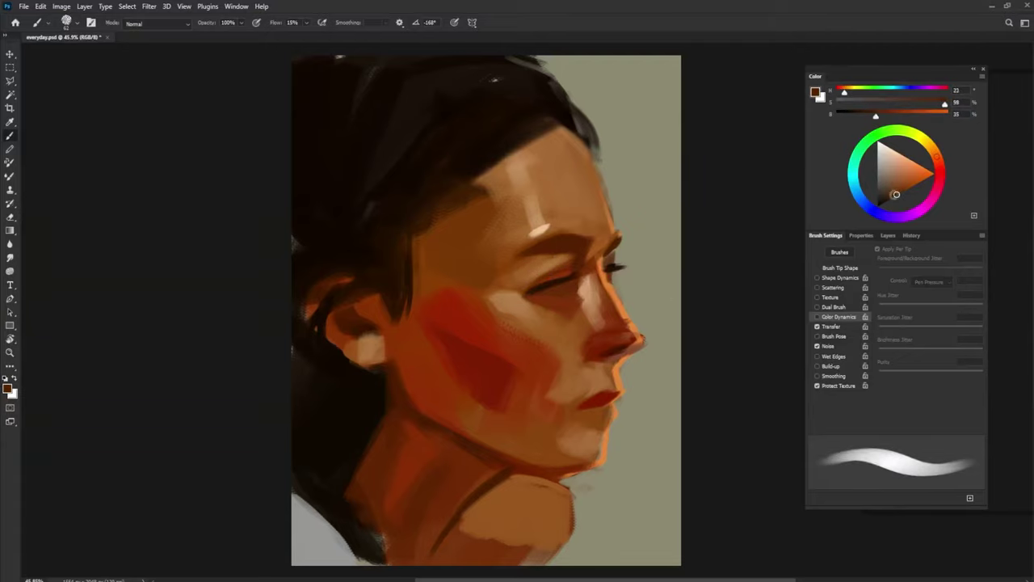
alt+click(544, 279)
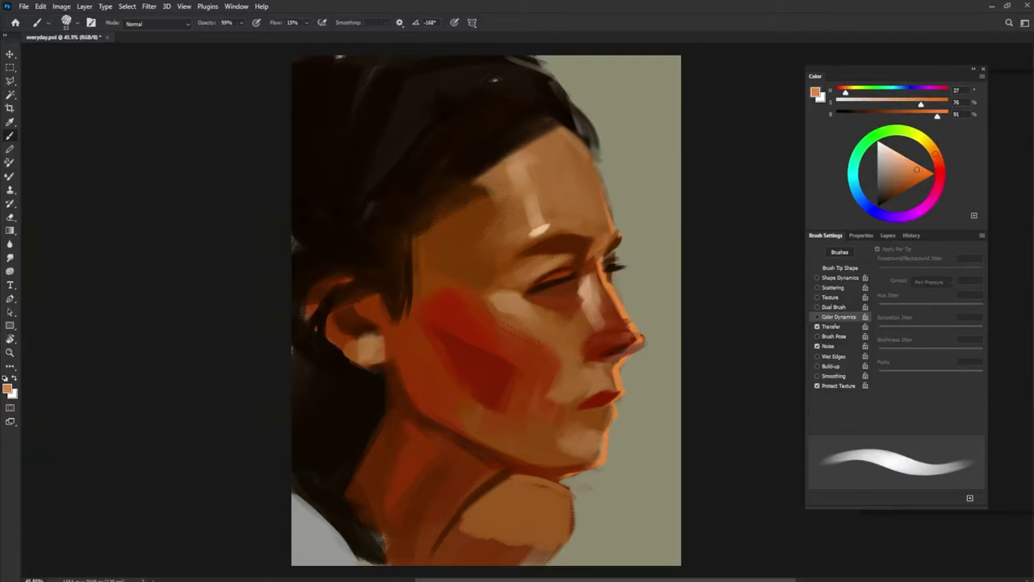
- Brighten the lower forehead between the eyebrows and the profile edge with sampled light tan
alt+click(599, 238)
alt+click(582, 232)
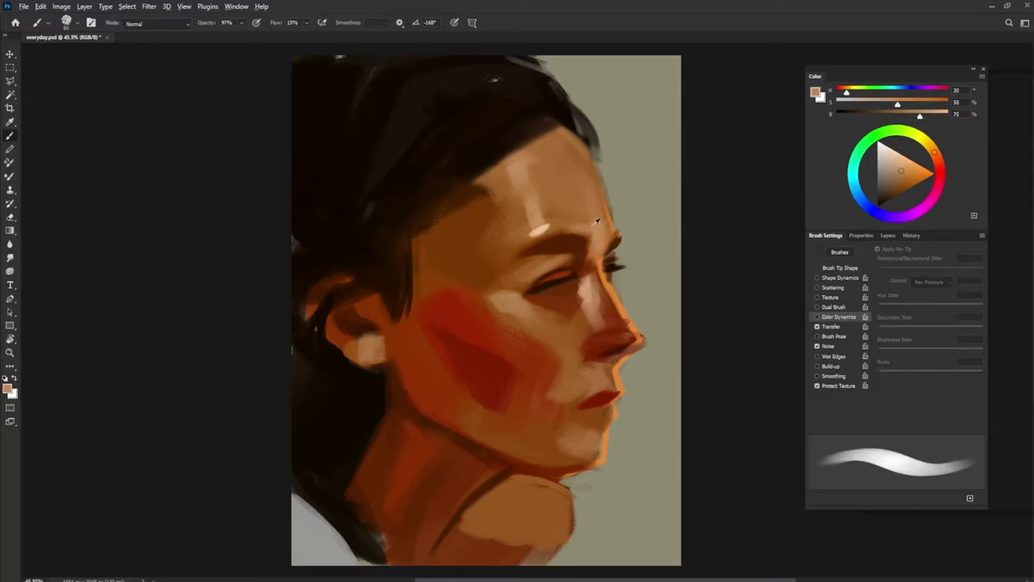
alt+click(577, 212)
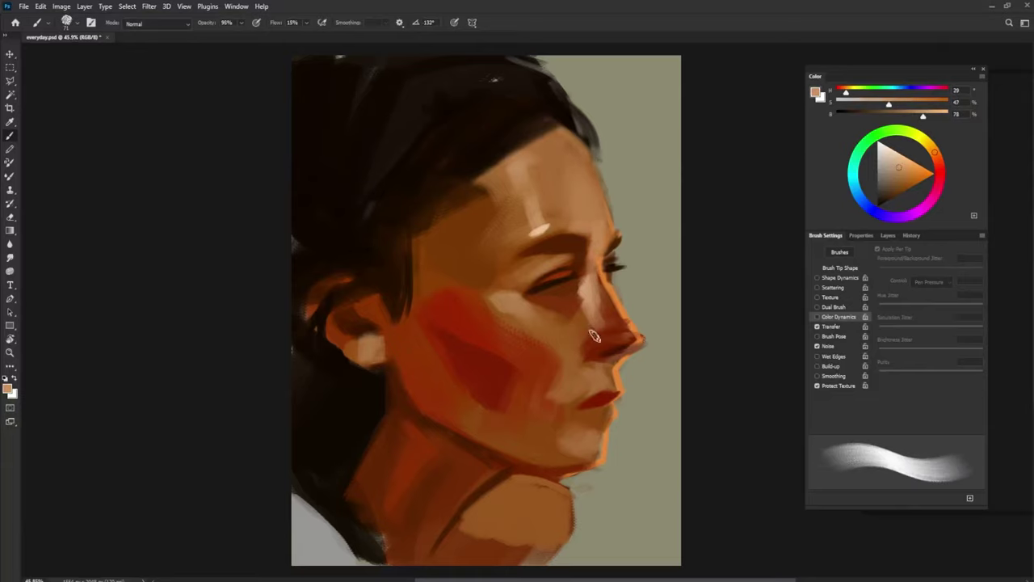
- Add a pale peach highlight along the side of the nose from the inner eye corner to the tip
alt+click(586, 279)
alt+click(588, 277)
alt+click(591, 276)
alt+click(601, 317)
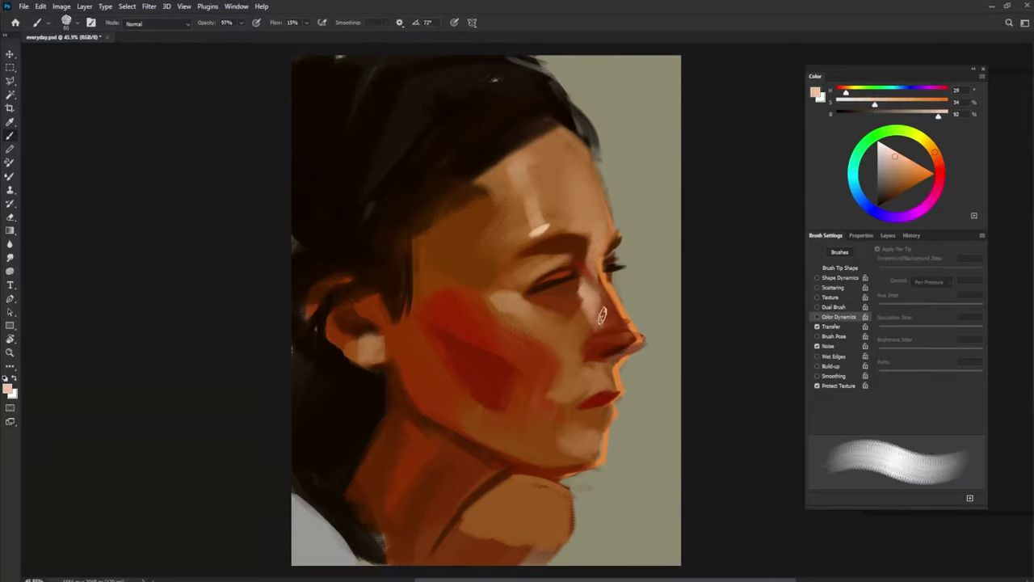
drag(580, 282, 620, 339)
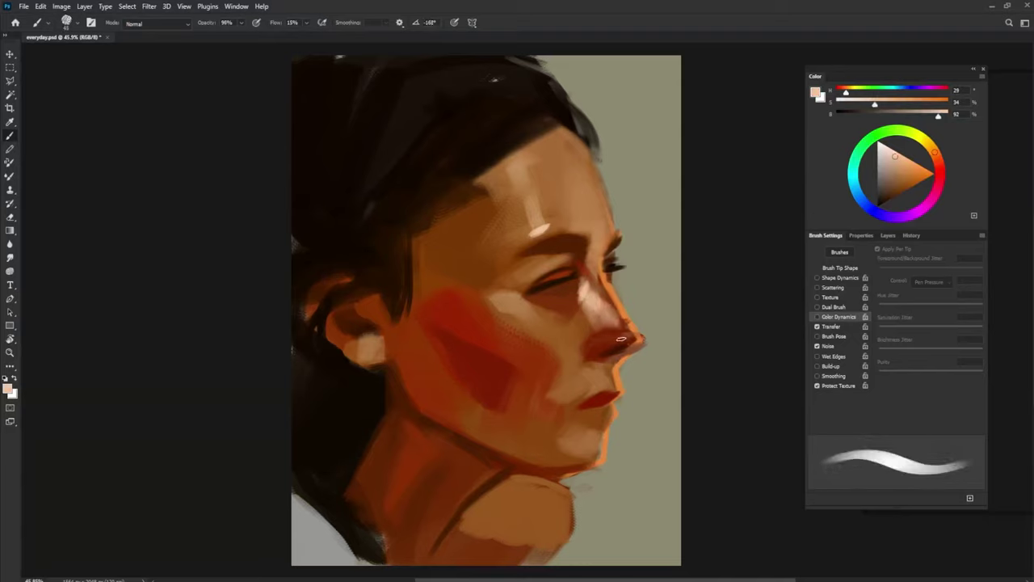
- Paint a salmon-pink area on the cheek from beside the nose down to the mouth
alt+click(600, 347)
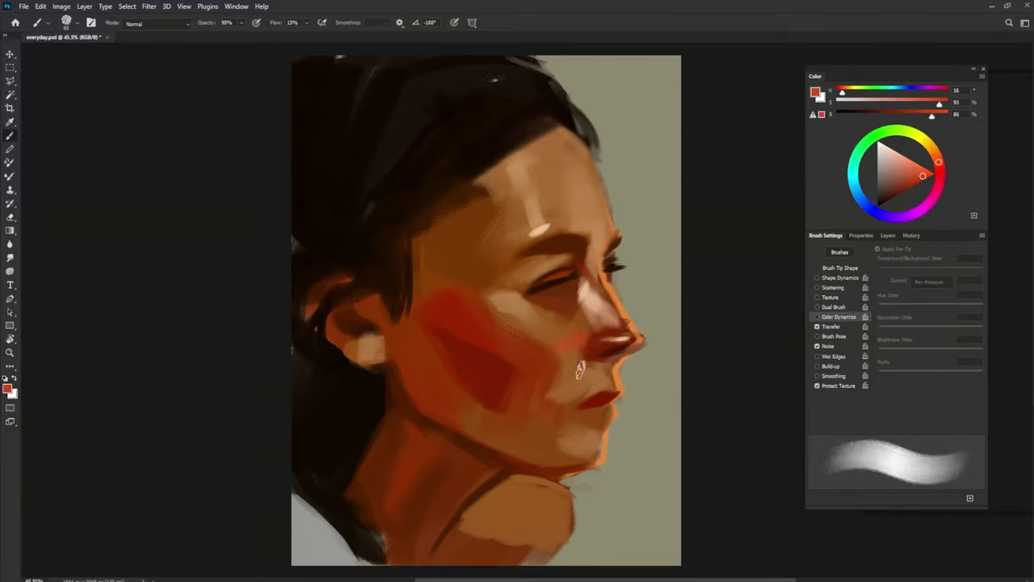
mouse_move(554, 358)
mouse_down()
mouse_move(592, 337)
mouse_move(558, 358)
mouse_move(589, 396)
mouse_up()
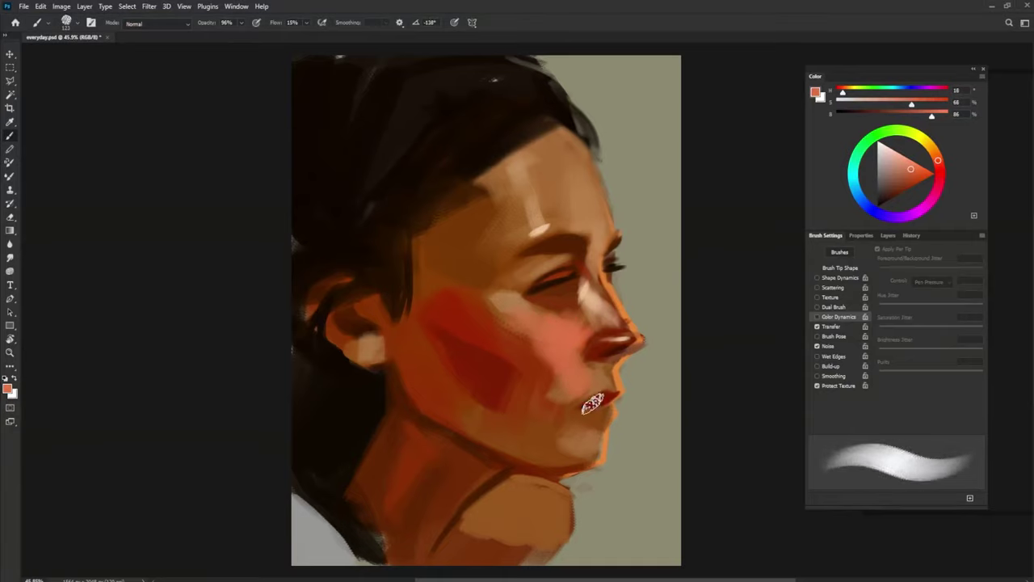
- Paint the near eye open with a light eye white and a dark brown iris
alt+click(547, 313)
alt+click(568, 324)
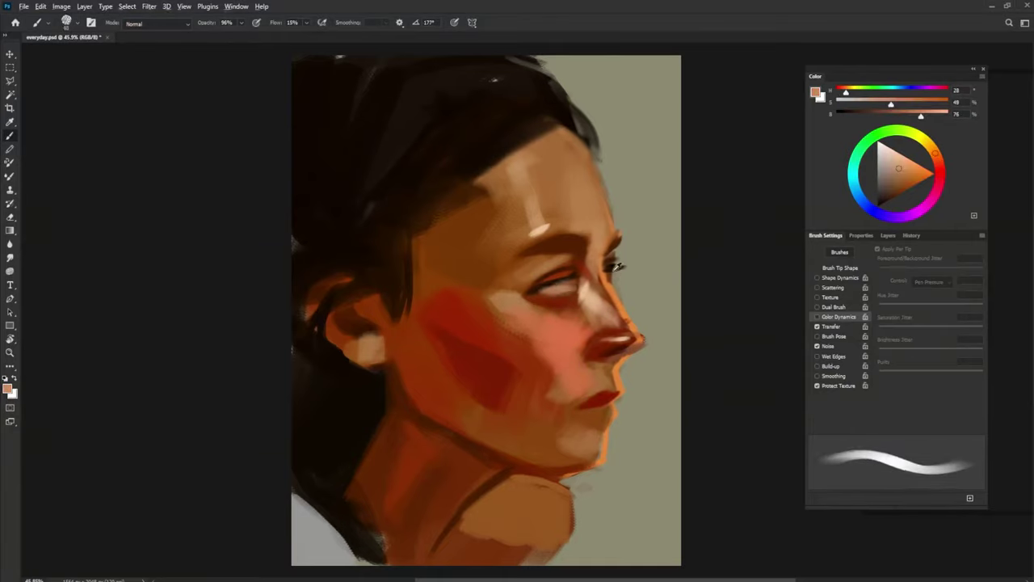
alt+click(610, 279)
mouse_move(558, 286)
mouse_down()
mouse_move(593, 311)
mouse_move(565, 293)
mouse_up()
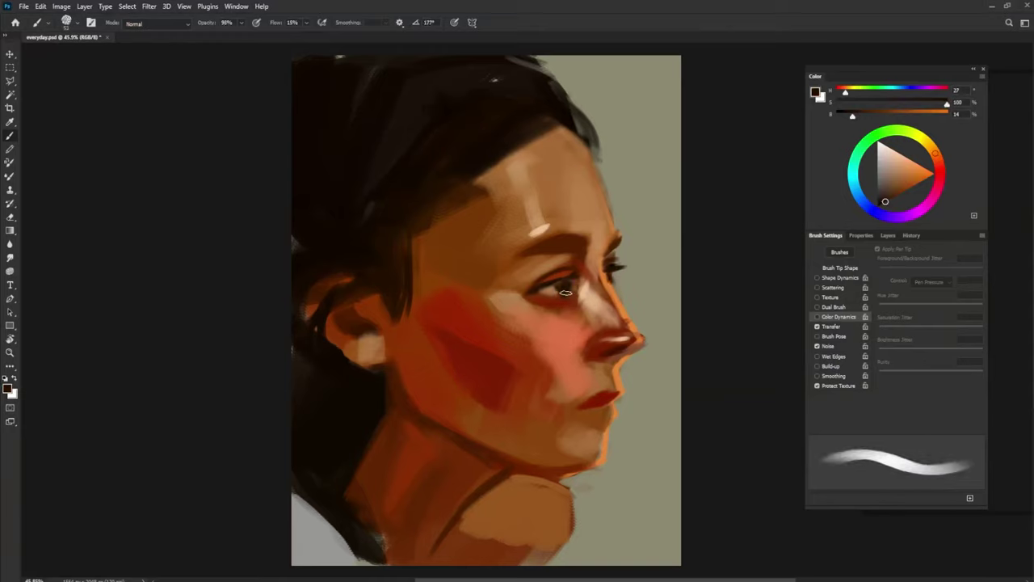
- Brighten the cheekbone highlight at the outer eye corner with pale peach and soften the skin under the eye
alt+click(554, 321)
alt+click(507, 298)
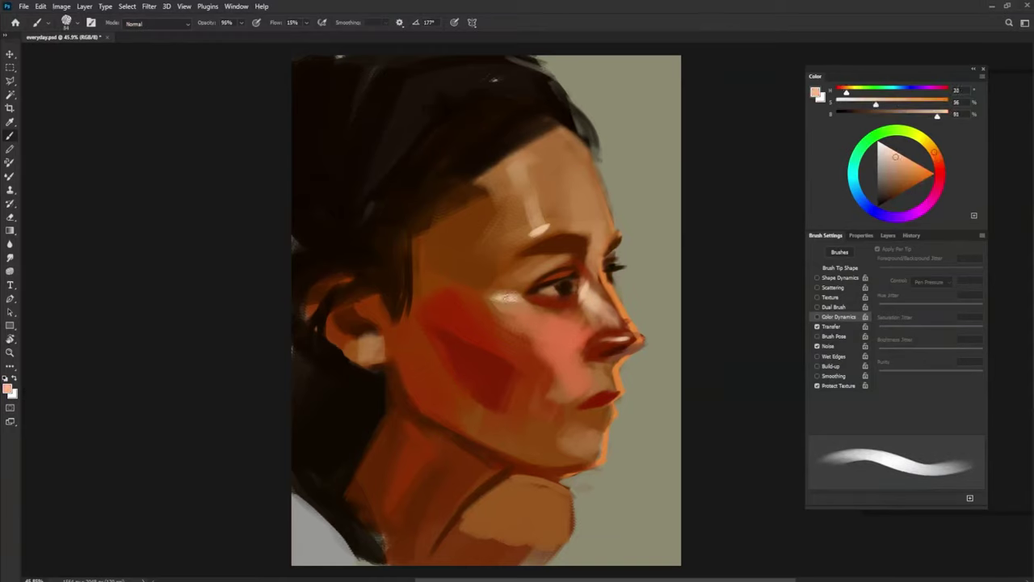
alt+click(549, 314)
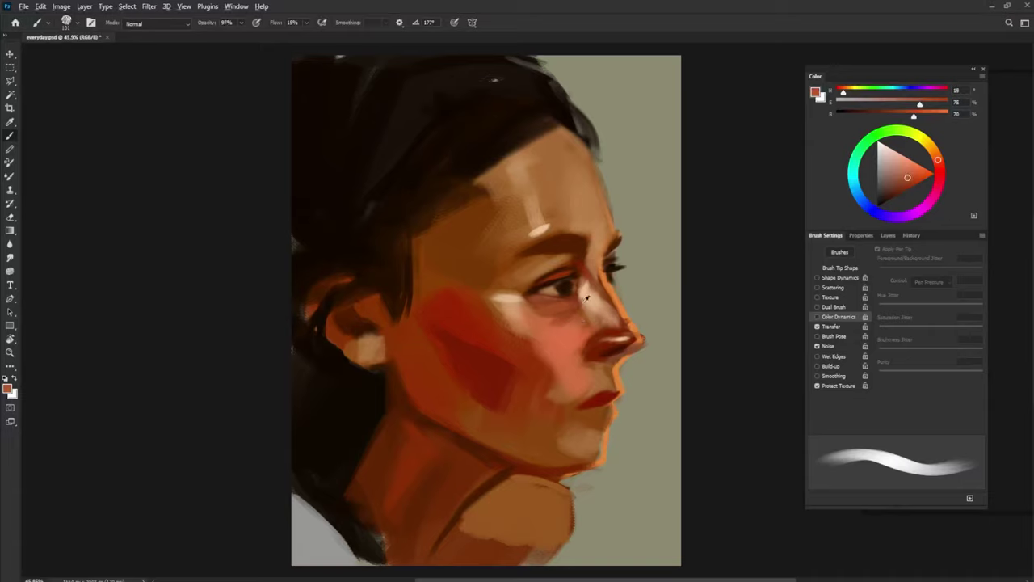
- Strengthen the near eye's dark outline and reshape the lashes of both eyes with sampled dark brown
alt+click(564, 297)
alt+click(531, 291)
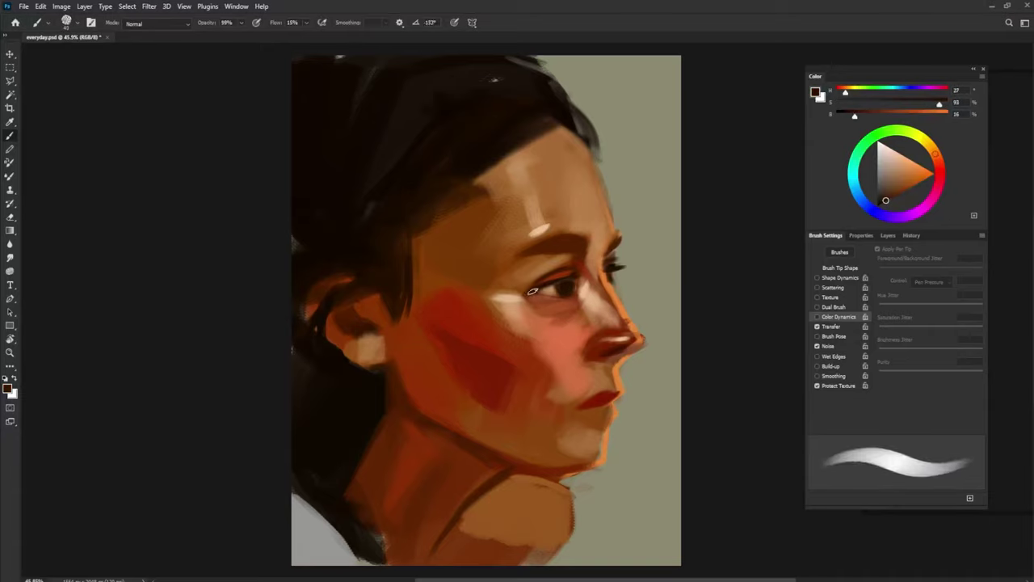
alt+click(626, 271)
alt+click(579, 283)
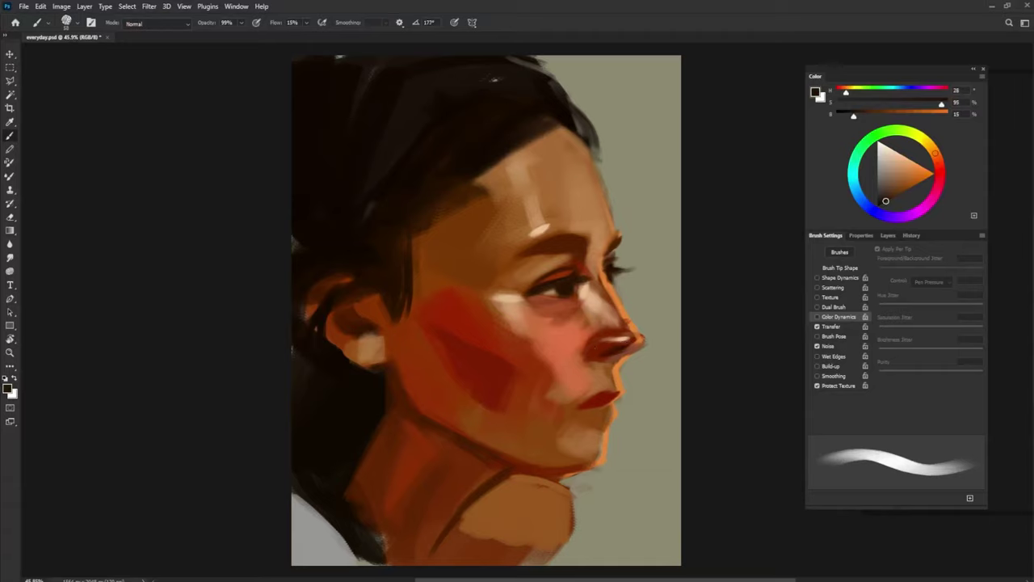
- Reshape the hairline from the forehead down to the ear with near-black strokes
alt+click(450, 231)
drag(450, 231, 526, 145)
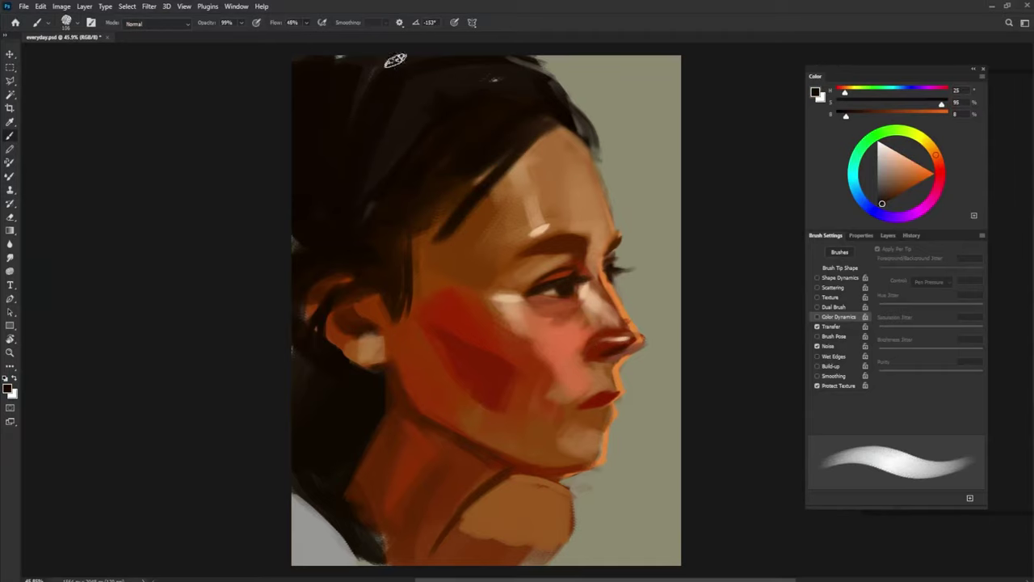
drag(452, 184, 439, 234)
mouse_move(493, 158)
mouse_down()
mouse_move(423, 240)
mouse_move(392, 339)
mouse_up()
- Tint the temple and upper cheek with sampled dark red, blending it into the brown skin
alt+click(497, 349)
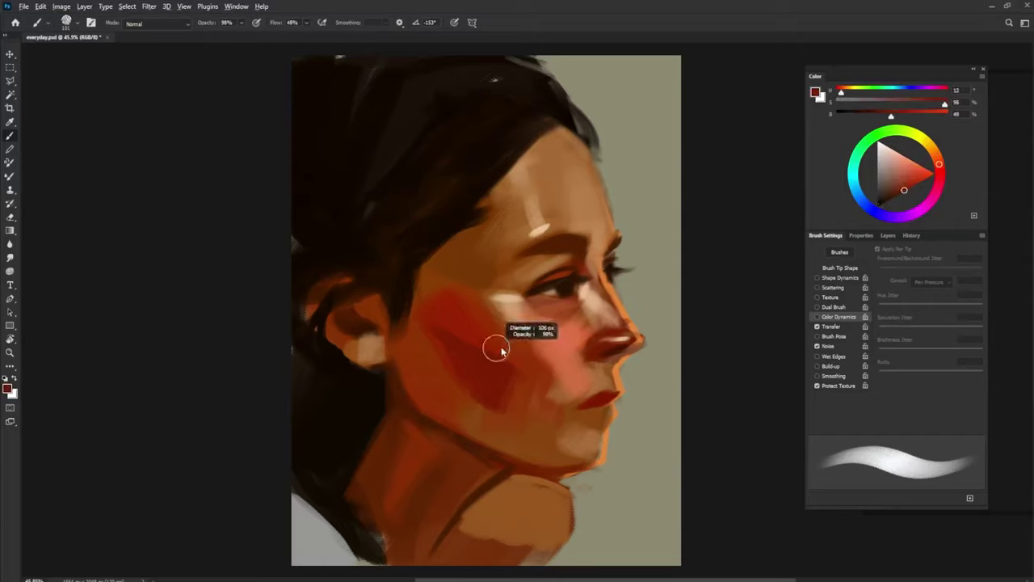
alt+click(494, 340)
alt+click(473, 282)
alt+click(484, 242)
mouse_move(474, 282)
mouse_down()
mouse_move(465, 243)
mouse_move(517, 202)
mouse_up()
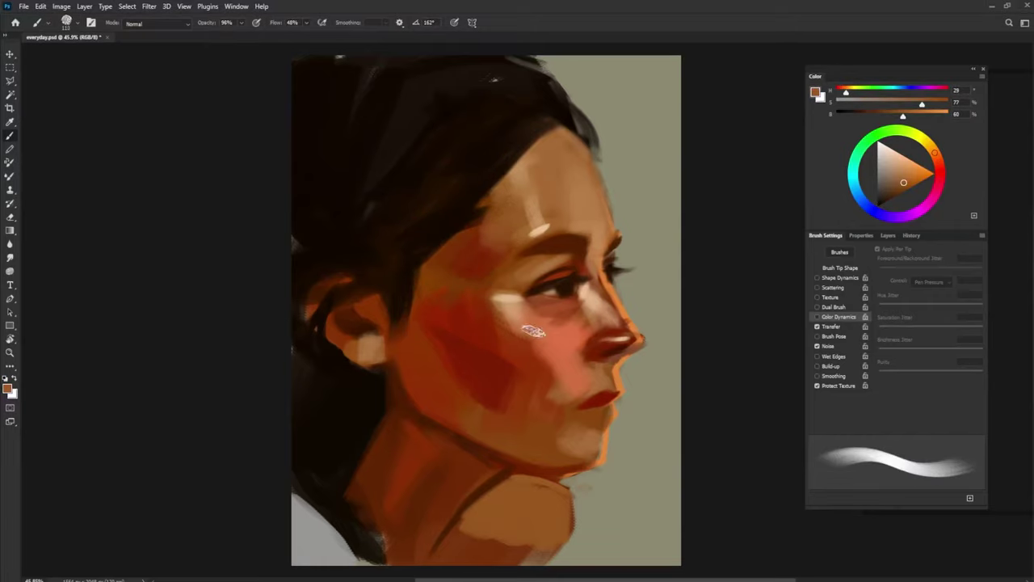
- Shade the eyelid and outer eye corner with dark red and refine the iris and lower lid with sampled browns
alt+click(533, 331)
drag(517, 300, 559, 275)
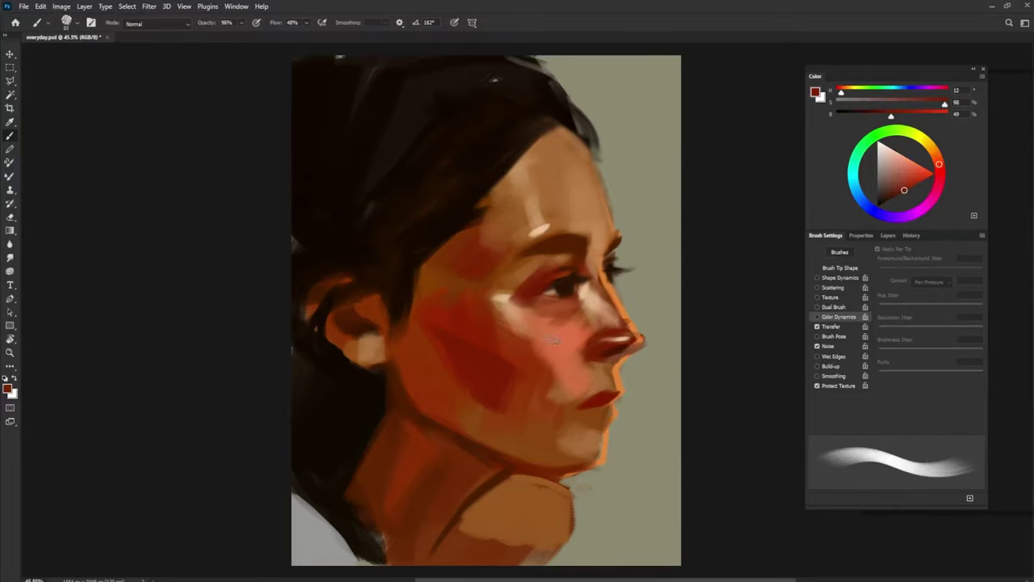
alt+click(550, 293)
alt+click(535, 319)
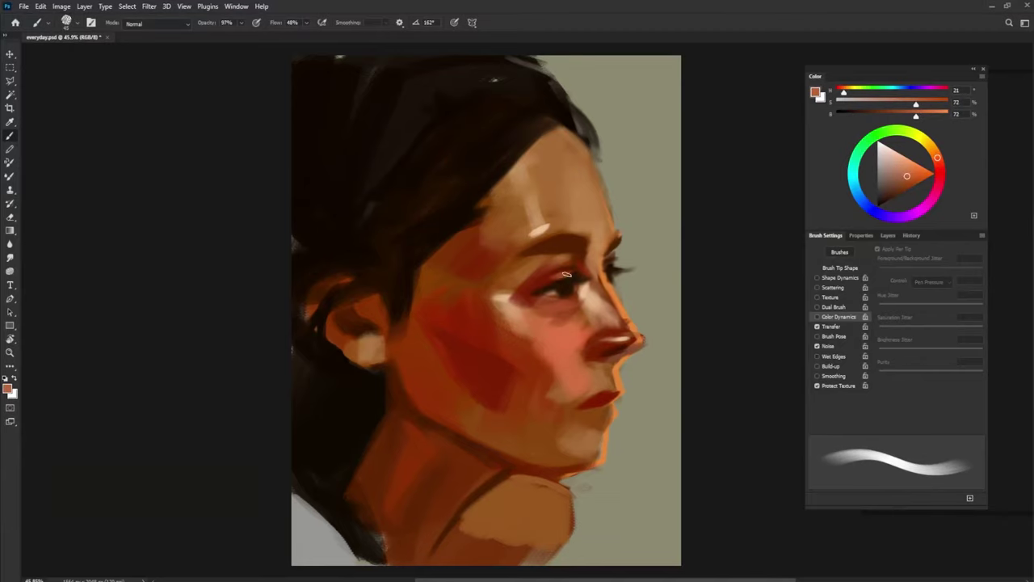
alt+click(557, 299)
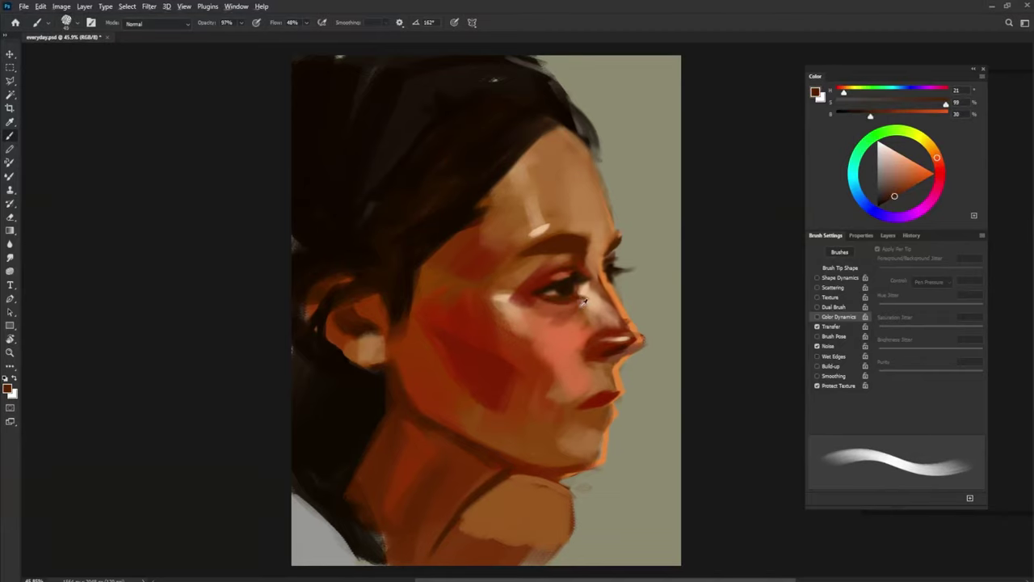
alt+click(576, 295)
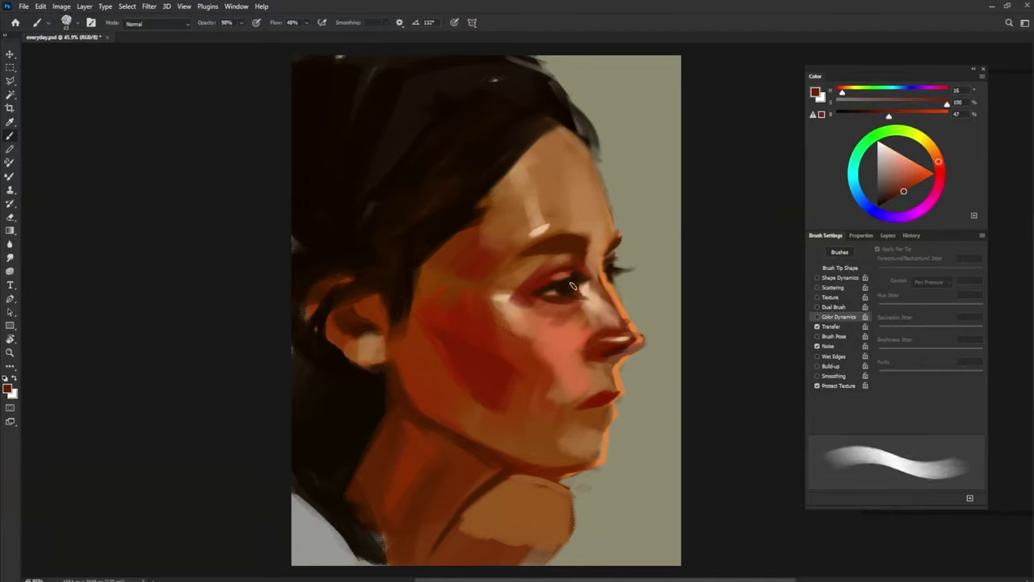
alt+click(577, 281)
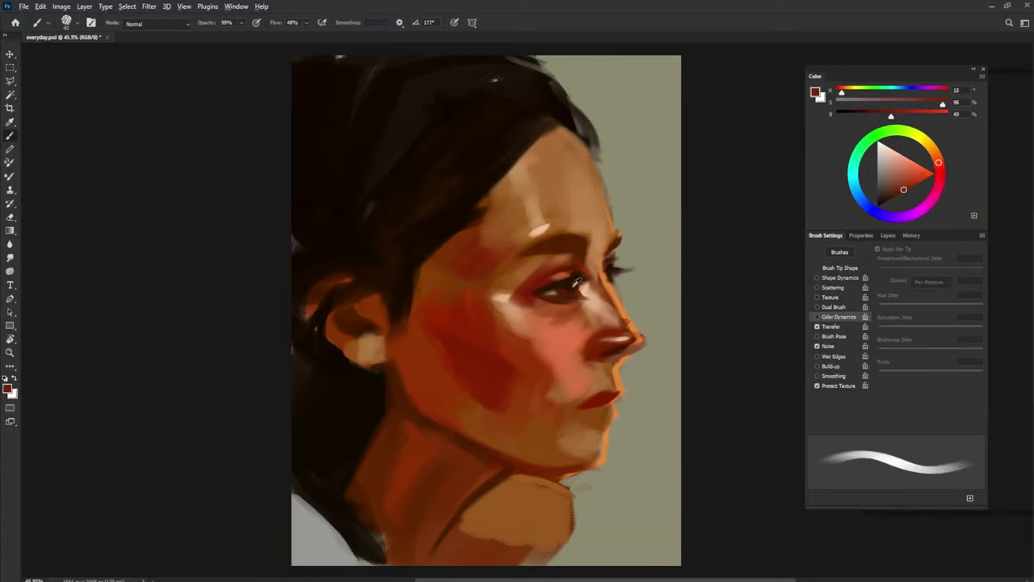
- Lighten the skin between the eyes with pale peach and extend the near eye's dark upper lashes toward the nose
alt+click(620, 277)
alt+click(602, 256)
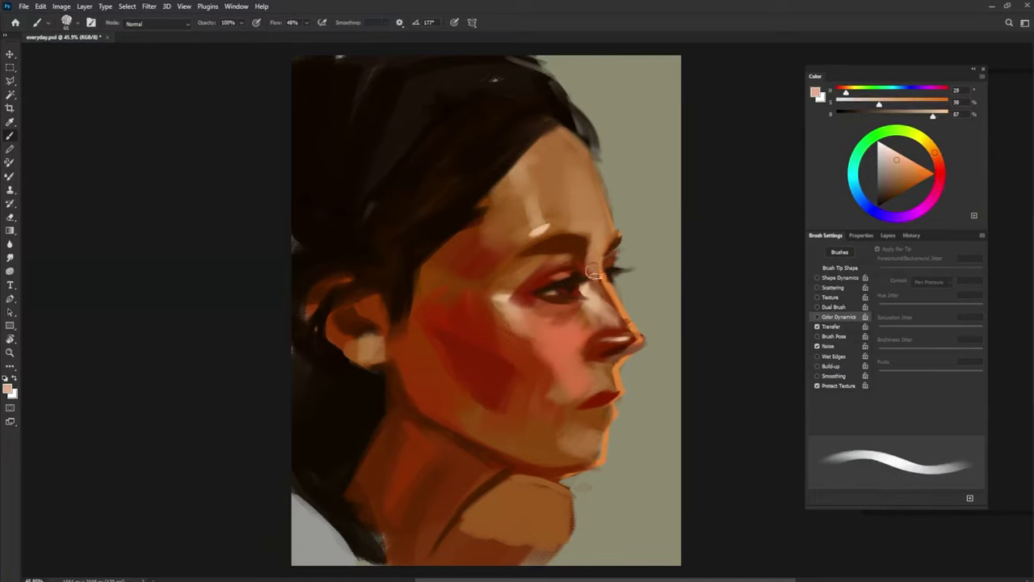
alt+click(568, 289)
alt+click(568, 288)
drag(572, 282, 599, 284)
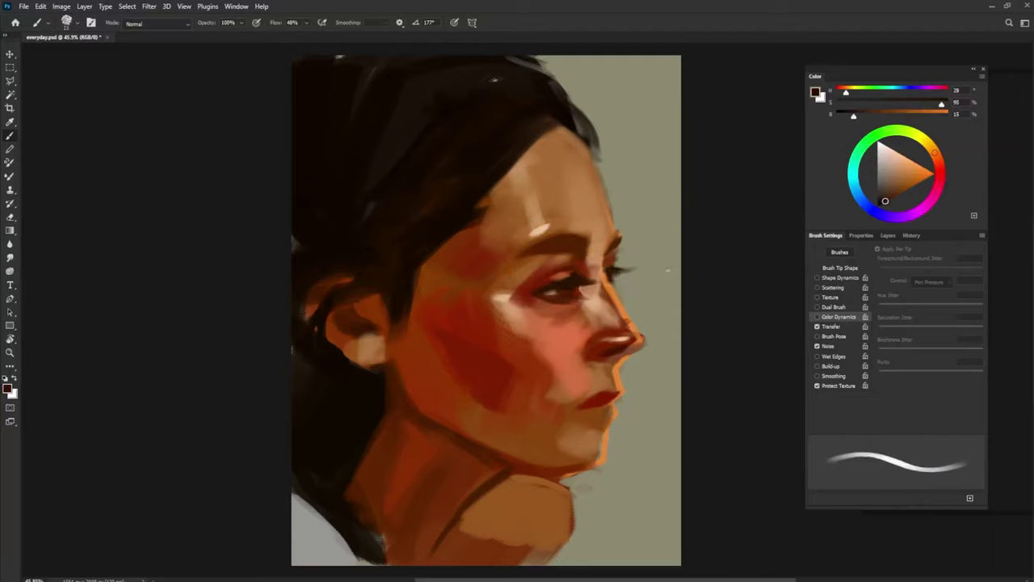
- Refine the light and shadow under the eye and add a pale cyan highlight beside the inner eye corner
alt+click(577, 296)
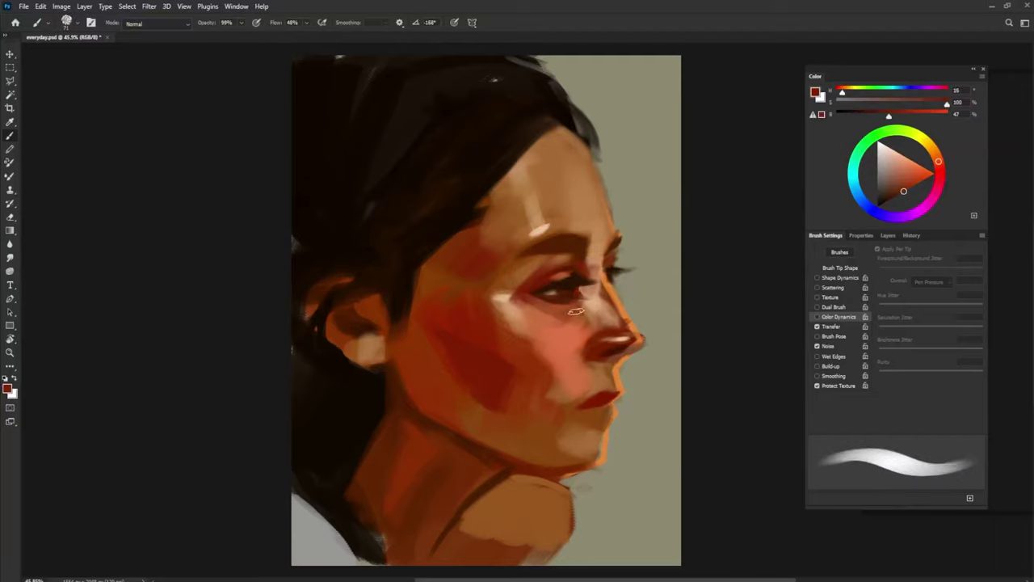
mouse_move(525, 305)
mouse_down()
mouse_move(580, 310)
mouse_move(530, 306)
mouse_move(571, 349)
mouse_up()
alt+click(577, 297)
alt+shift+right_click(571, 350)
drag(583, 300, 602, 294)
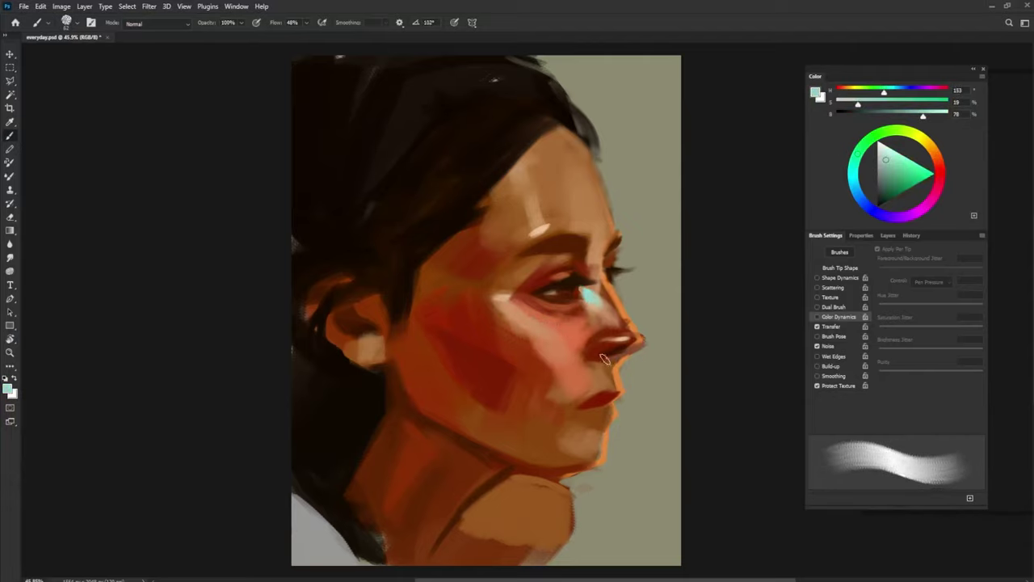
- Add a cool pale highlight to the cheekbone at the outer corner of the near eye
alt+right_click(510, 301)
alt+click(503, 300)
drag(496, 301, 536, 297)
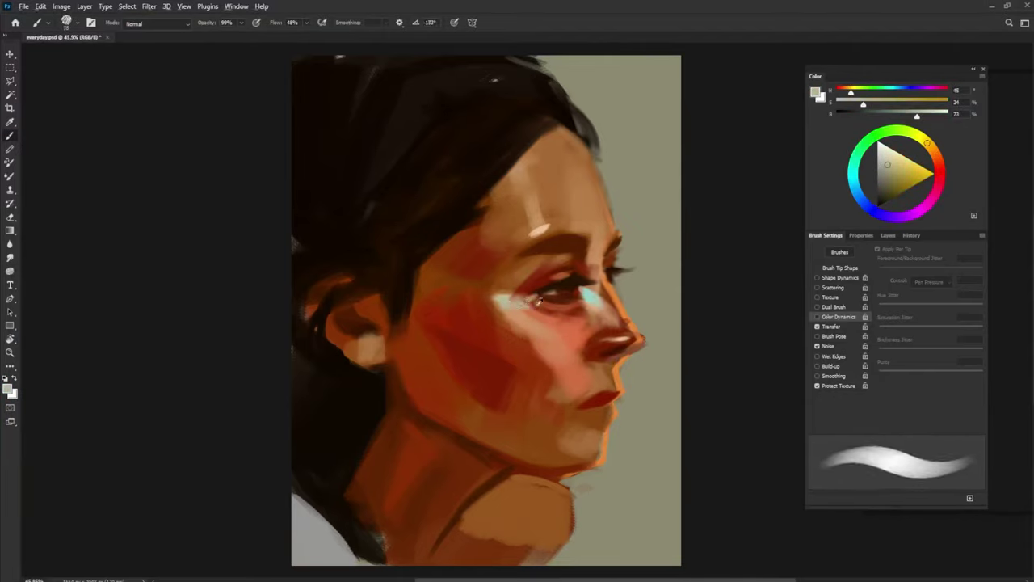
- Refine the shadow inside the near ear with sampled reddish browns
alt+click(570, 349)
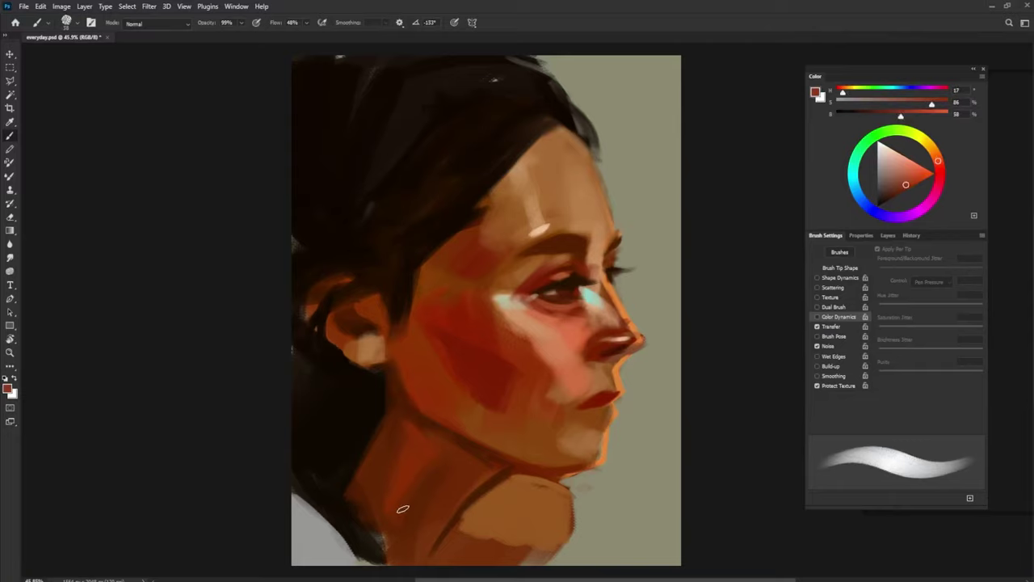
alt+click(342, 327)
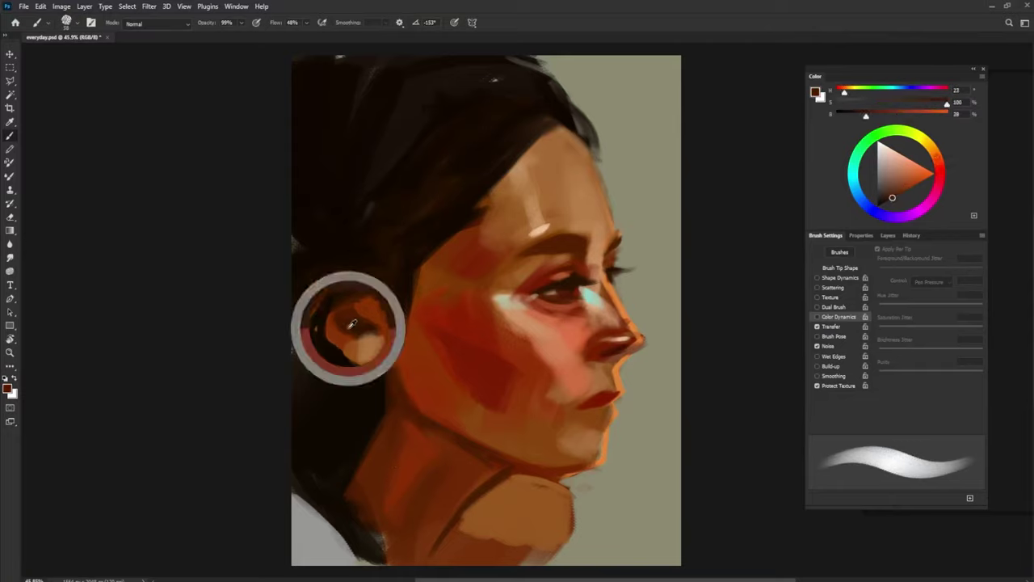
drag(338, 343, 365, 327)
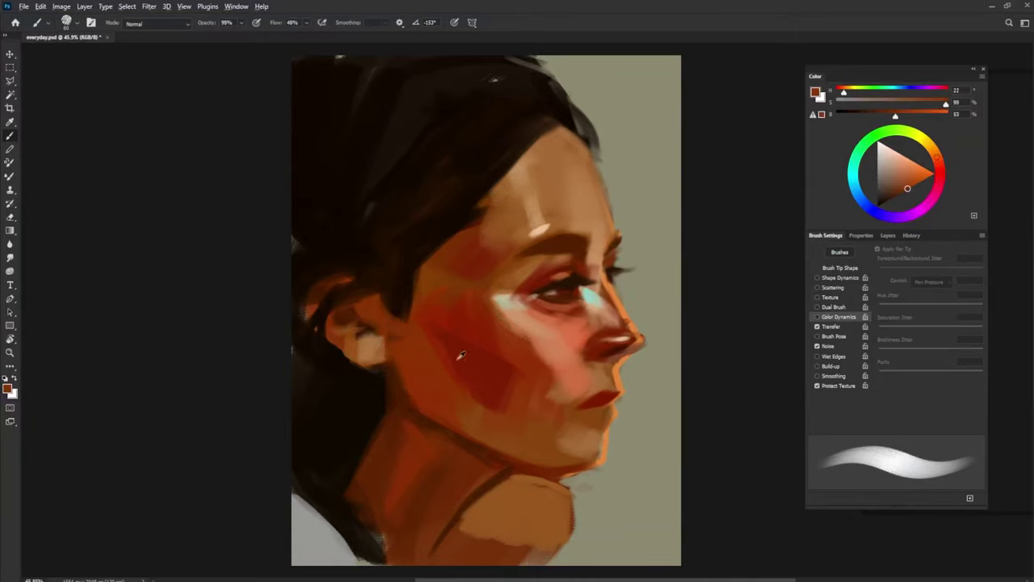
- Blend sampled reds across the cheek and jaw below the ear and soften the edge of the pink cheek light
alt+click(438, 342)
mouse_move(439, 342)
mouse_down()
mouse_move(407, 399)
mouse_move(443, 391)
mouse_up()
alt+click(404, 397)
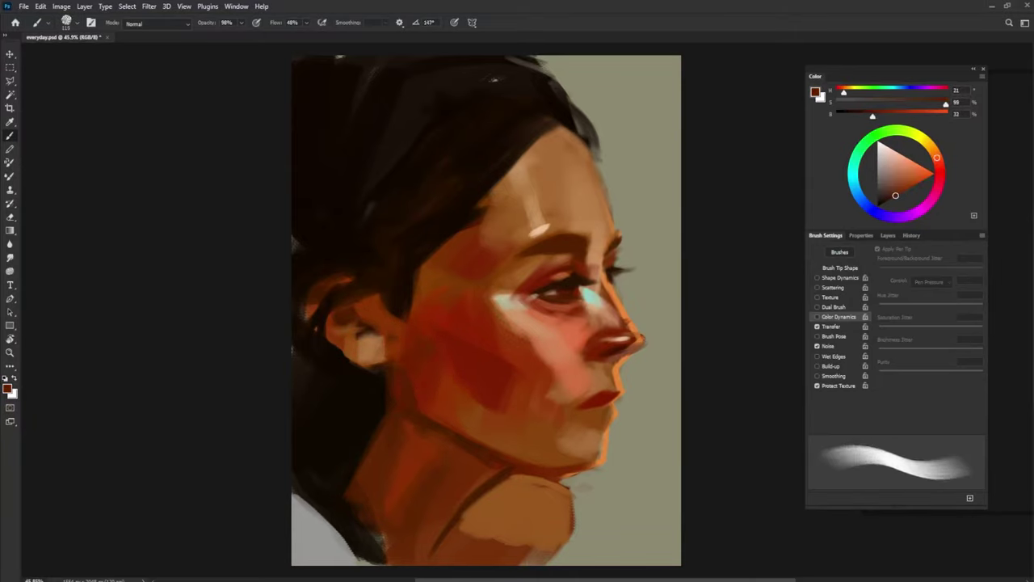
alt+click(484, 324)
alt+click(552, 369)
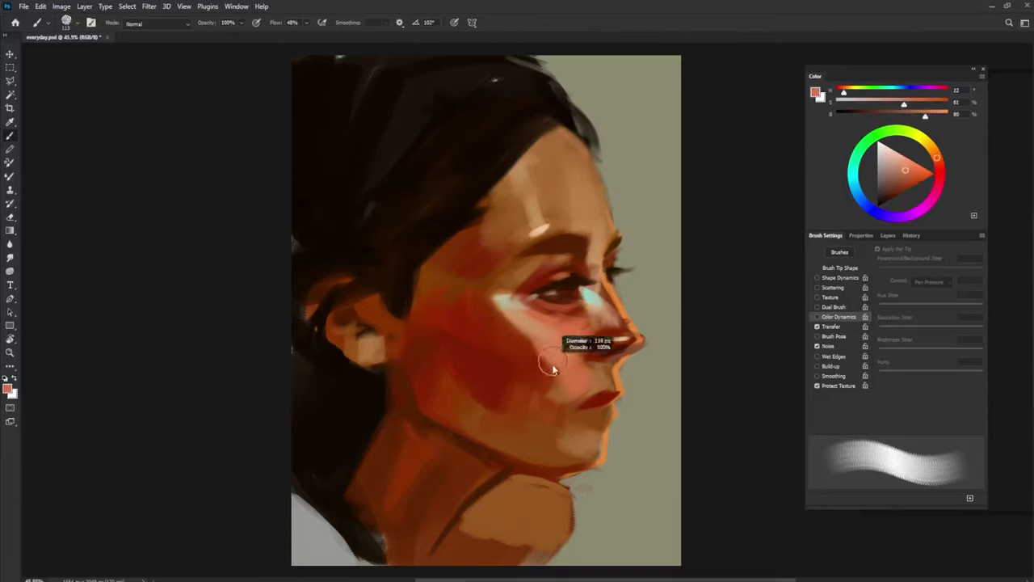
alt+click(557, 321)
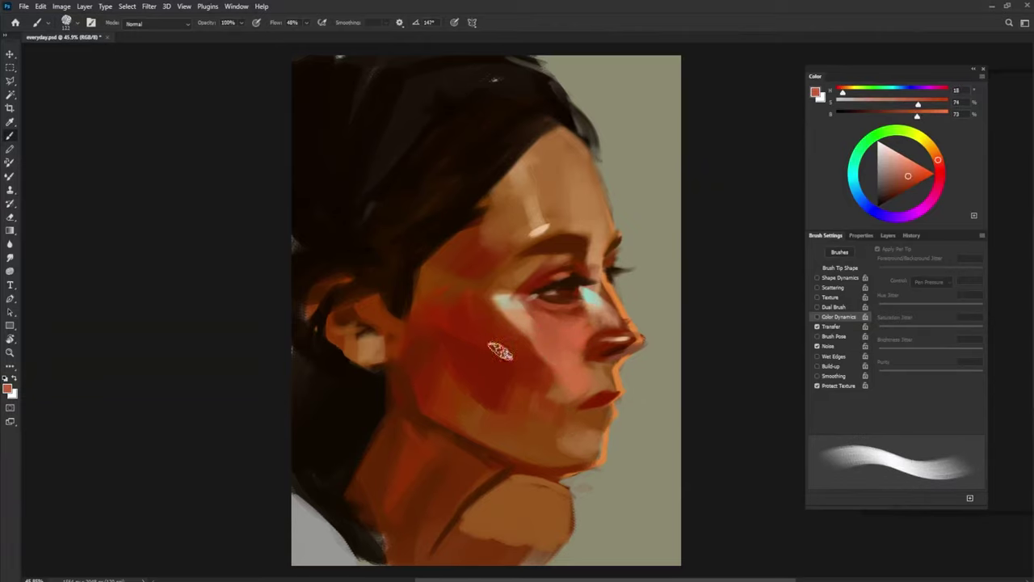
alt+click(499, 351)
- Darken and sharpen the near eyebrow with sampled deep brown, extending it toward the temple
alt+click(574, 290)
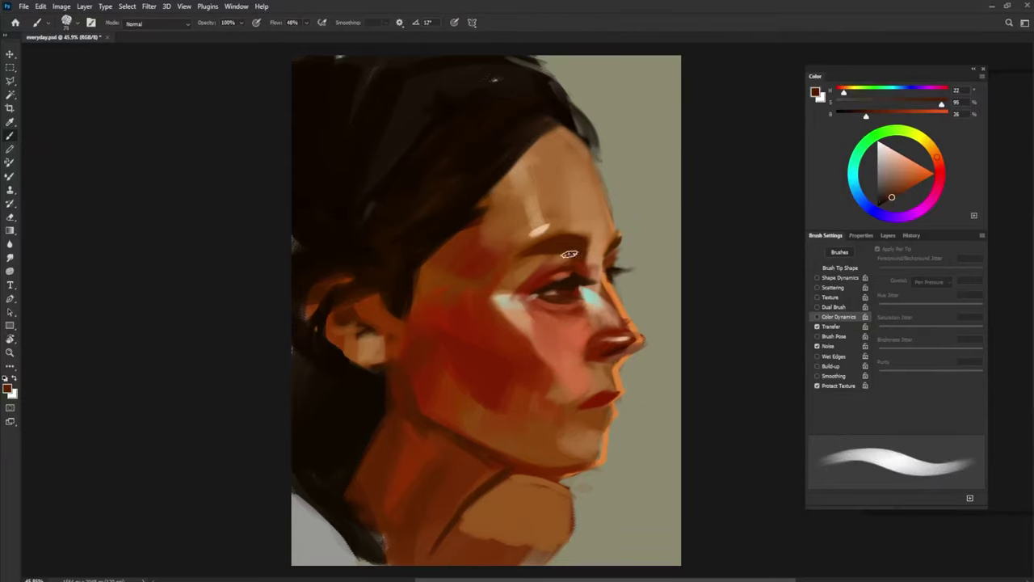
drag(570, 253, 512, 260)
alt+click(531, 240)
alt+click(575, 253)
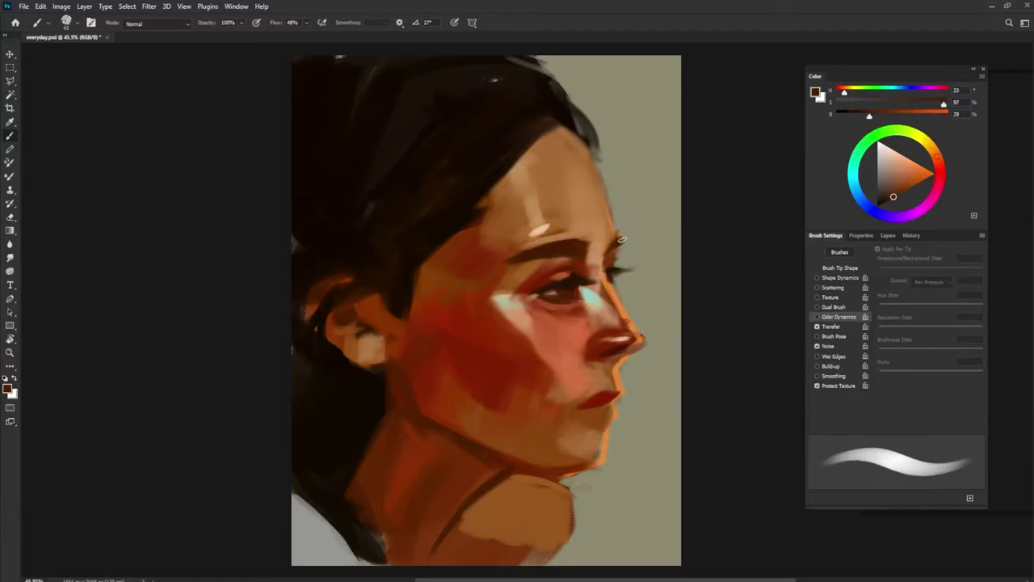
- Paint a pale peach rim light along the profile edge of the forehead, brow and nose bridge
alt+click(543, 228)
mouse_move(614, 225)
mouse_down()
mouse_move(598, 166)
mouse_move(607, 202)
mouse_up()
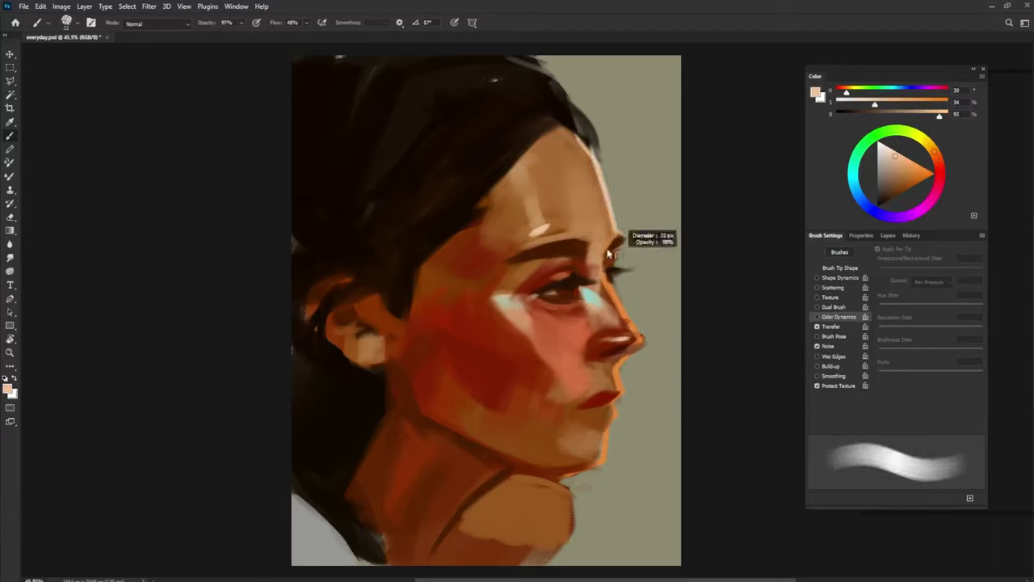
mouse_move(619, 252)
mouse_down()
mouse_move(614, 296)
mouse_move(601, 285)
mouse_move(580, 307)
mouse_up()
- Mute the cyan highlight beside the inner eye corner with warm beige and lighten the skin beneath the nose
alt+click(613, 301)
alt+click(594, 265)
alt+click(605, 356)
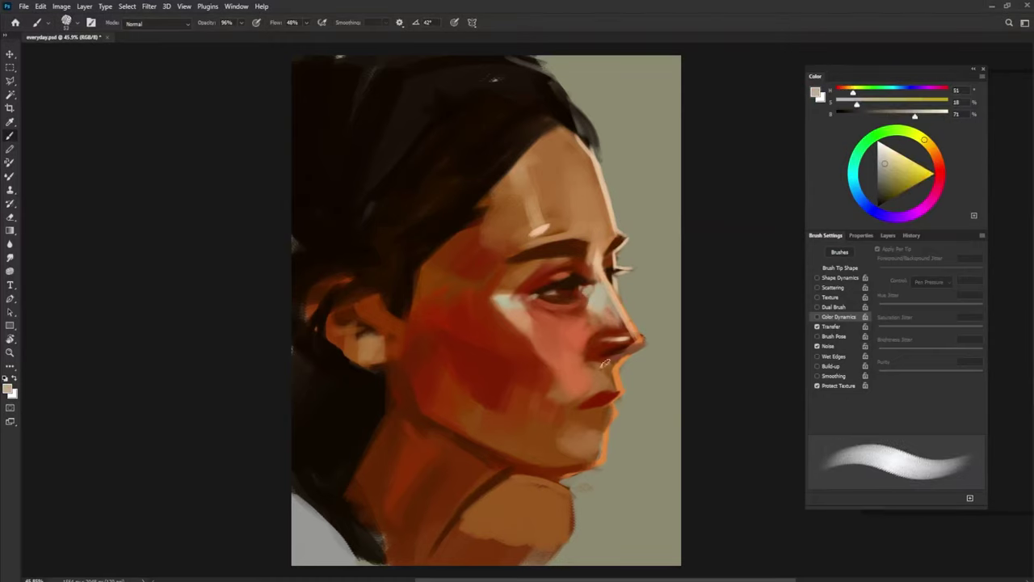
drag(609, 360, 601, 370)
drag(598, 286, 565, 301)
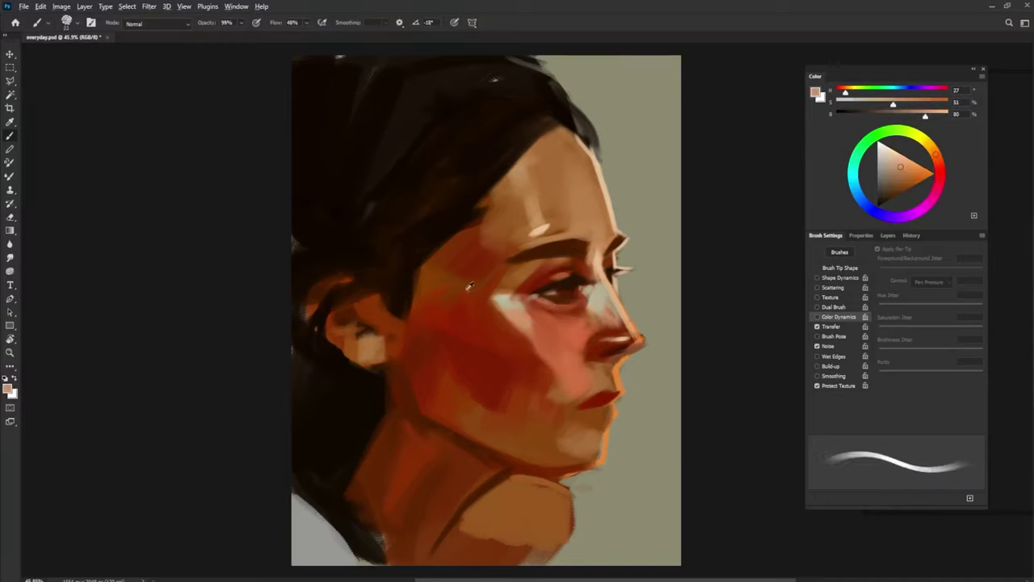
- Refine the near eye's lower lid with sampled darks and add a pale highlight to the cheek beside the nostril
alt+click(559, 297)
alt+click(572, 278)
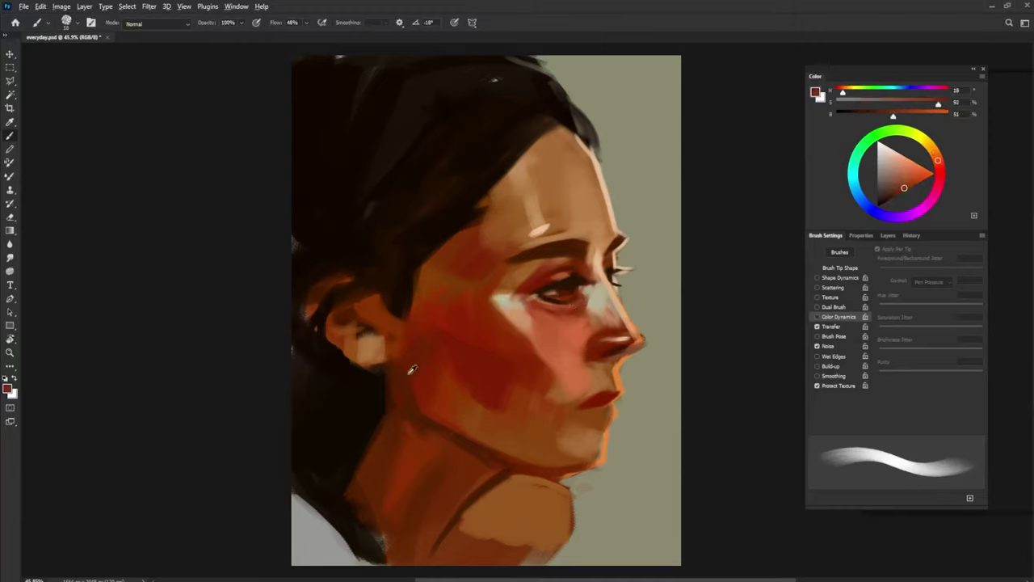
alt+click(537, 313)
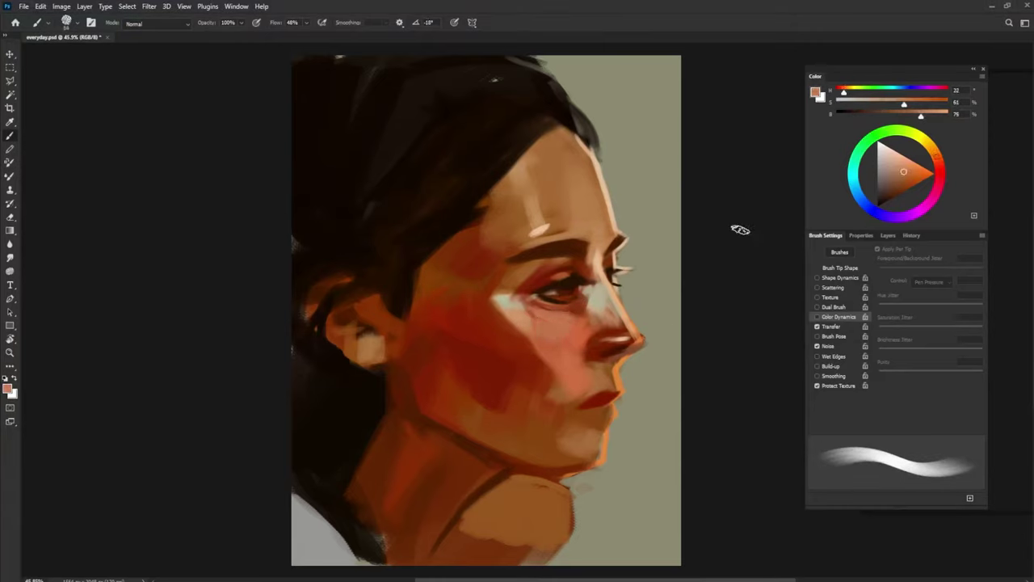
alt+click(453, 232)
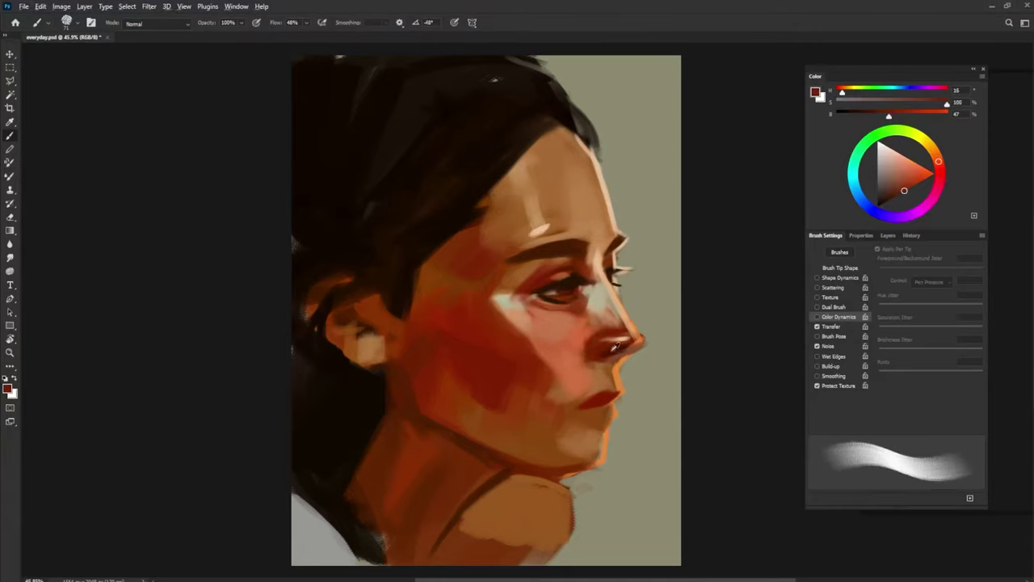
alt+click(602, 328)
drag(556, 331, 577, 330)
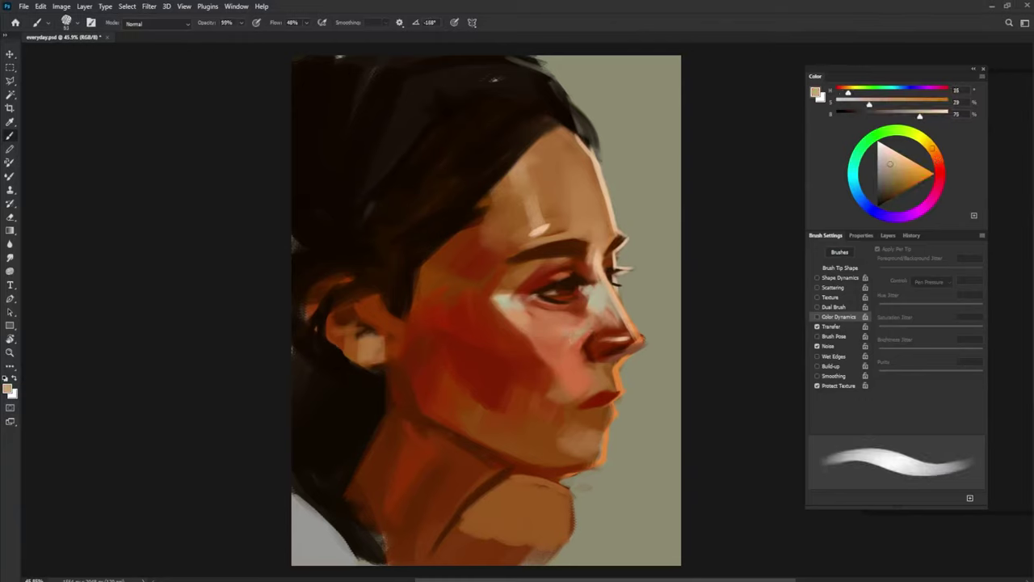
- Smooth the side of the nose and adjoining cheek highlight with sampled beige tones
alt+click(620, 410)
alt+click(604, 353)
alt+click(603, 298)
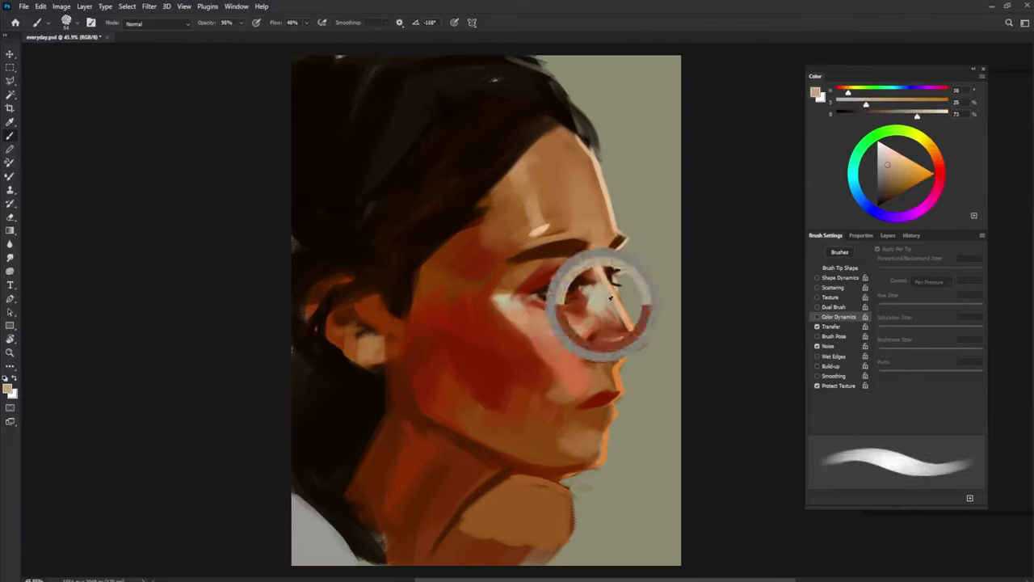
alt+click(604, 353)
- Repaint the nose tip in deep red and add a pinkish rim light along its underside
alt+click(634, 340)
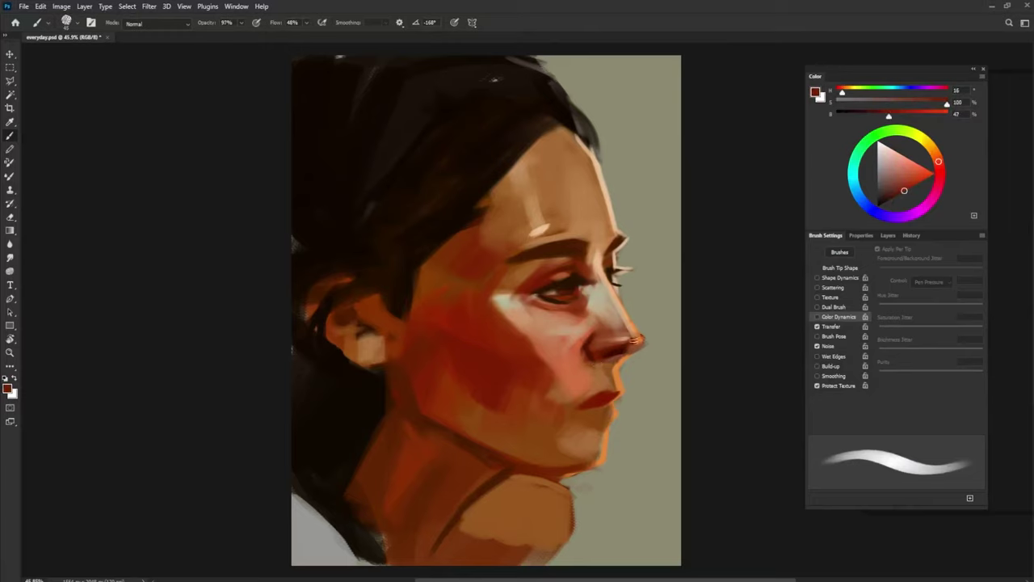
drag(602, 345, 637, 330)
alt+click(616, 324)
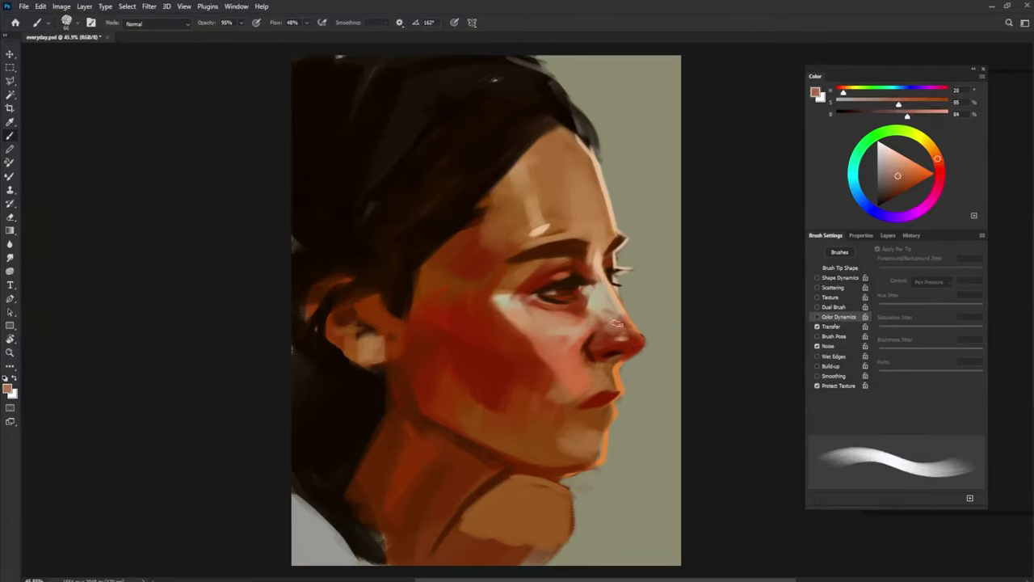
alt+click(638, 342)
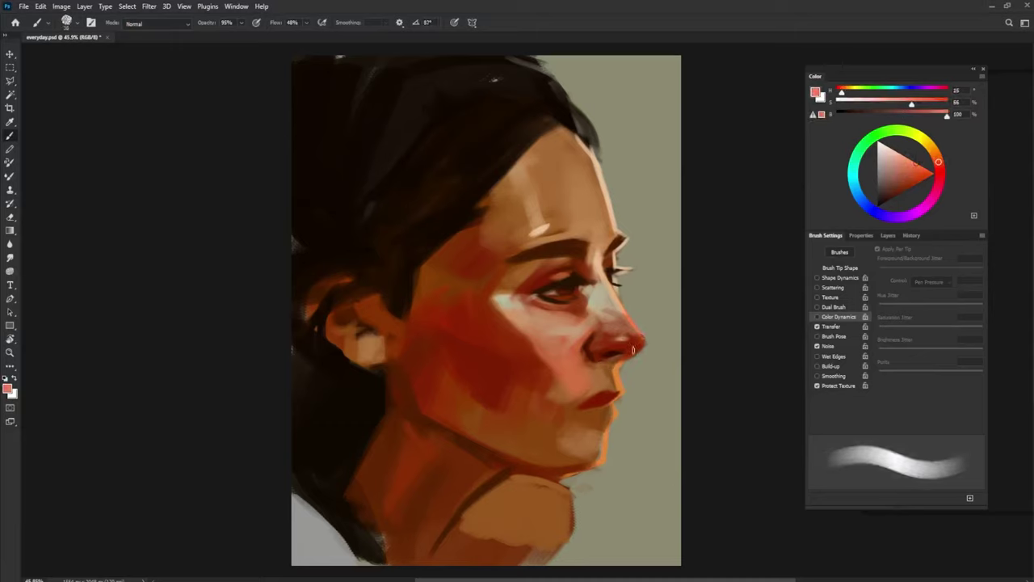
mouse_move(642, 338)
mouse_down()
mouse_move(642, 352)
mouse_move(586, 380)
mouse_up()
- Extend the sampled pink skin tone from the cheek down past the mouth corner toward the chin
alt+click(612, 358)
alt+click(556, 349)
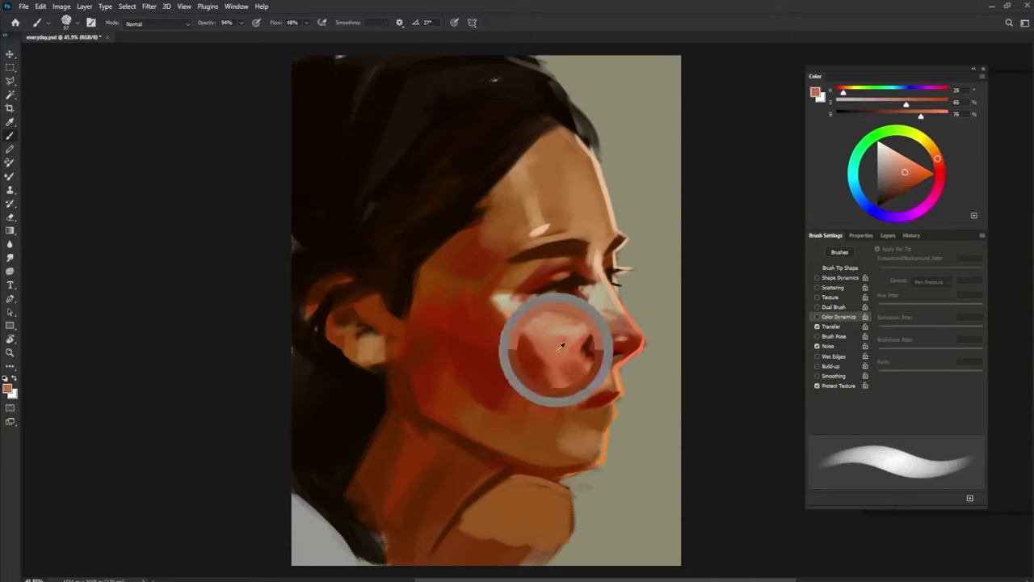
alt+click(531, 462)
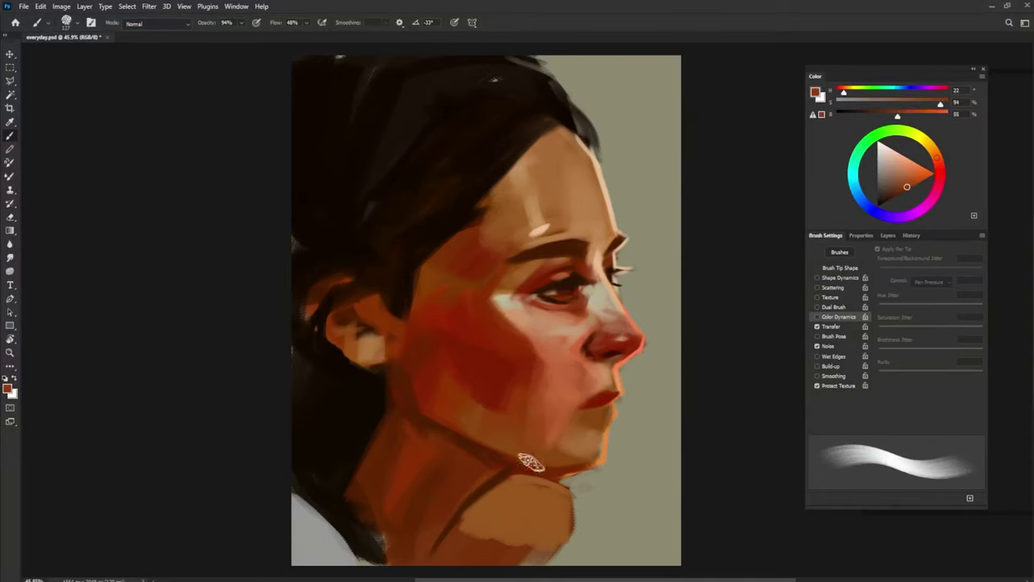
drag(444, 336, 484, 370)
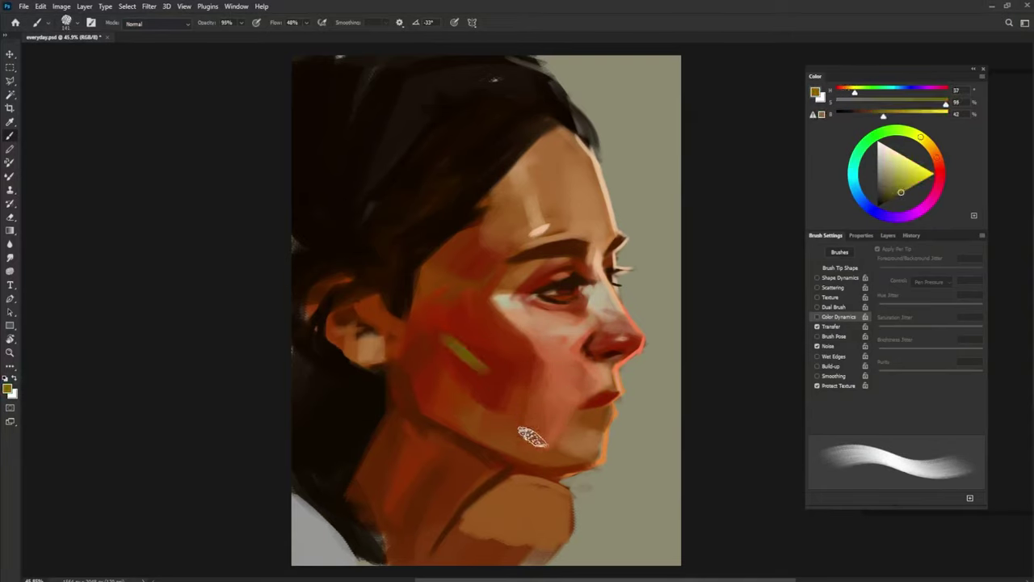
alt+click(477, 351)
key(ctrl+z)
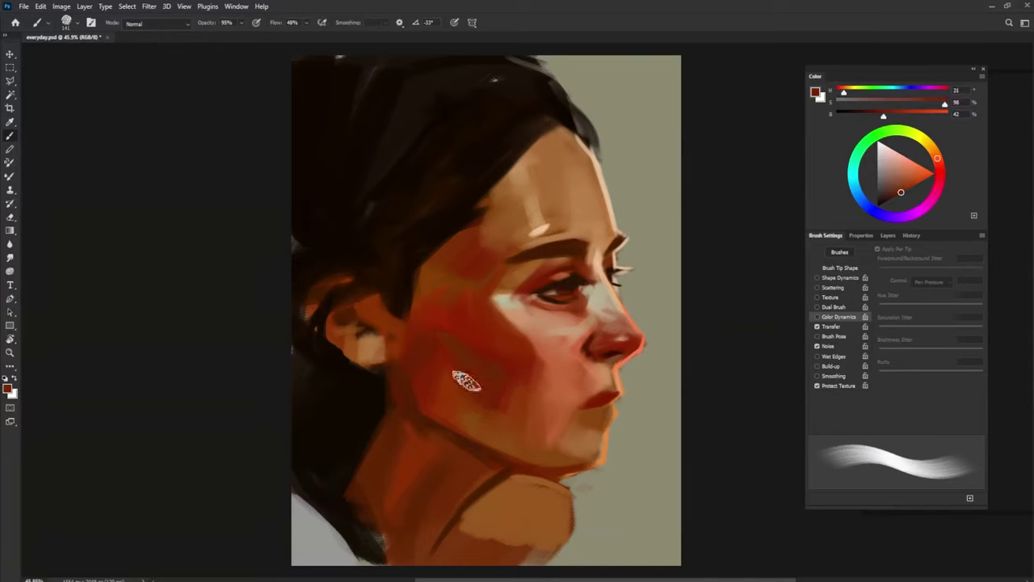
- Blend brownish red into the middle of the cheek and redden the skin beside the mouth corner
alt+click(611, 352)
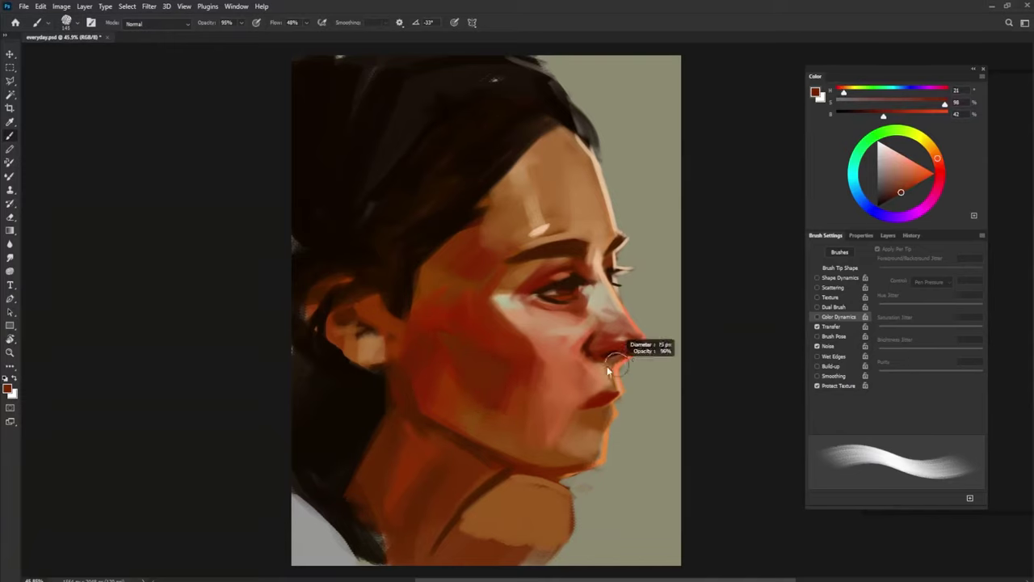
alt+click(530, 358)
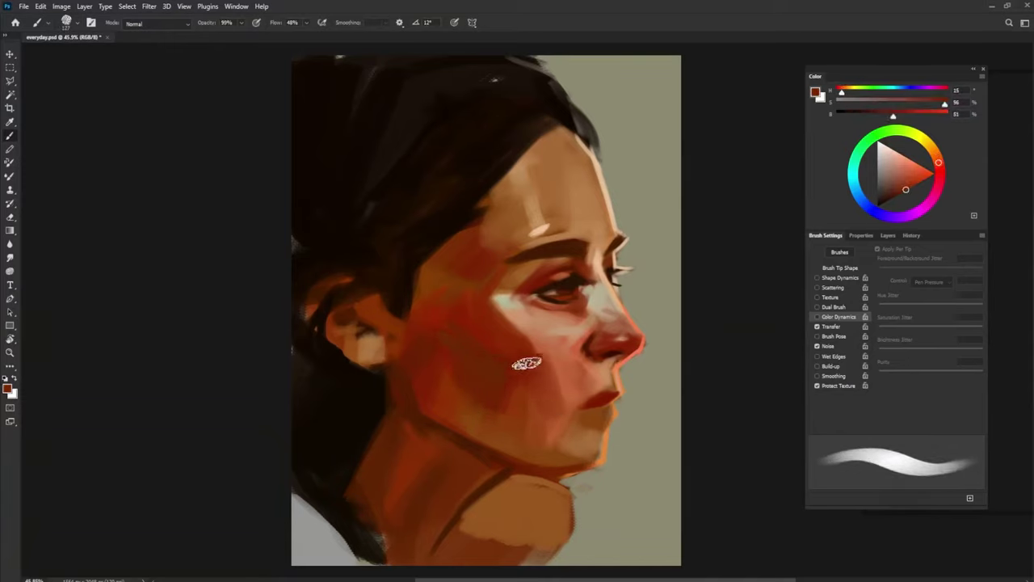
alt+click(589, 400)
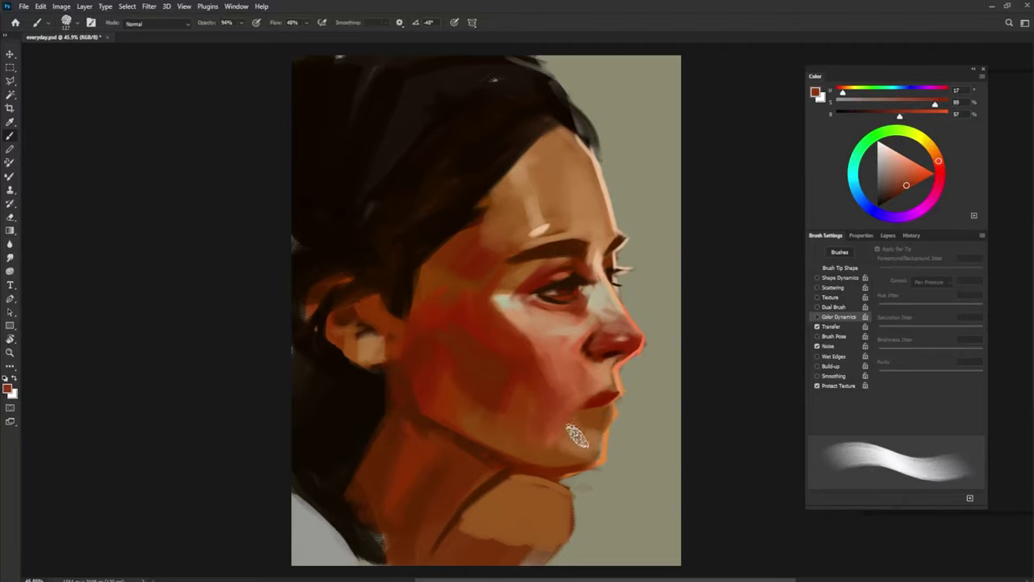
- Darken the upper lip with a deep red and define its lower edge
alt+click(595, 399)
drag(595, 399, 581, 410)
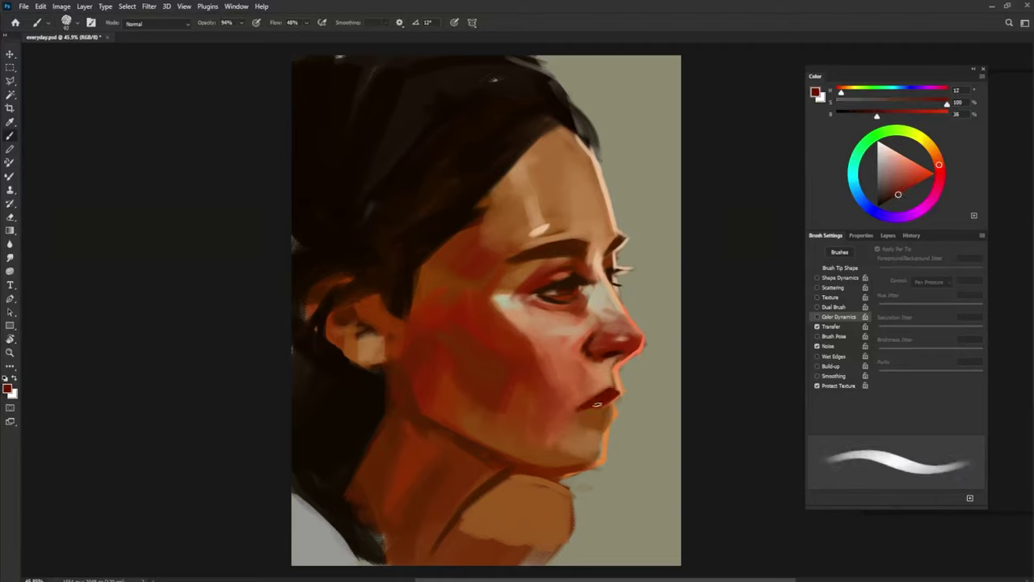
alt+click(646, 375)
alt+click(594, 400)
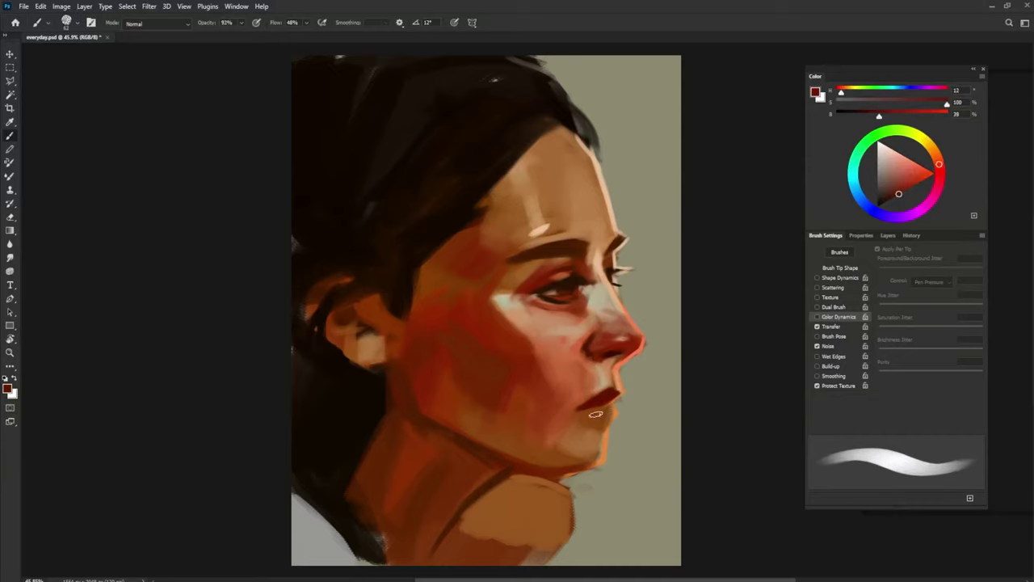
- Paint the lower lip in saturated red and define the mouth corner and lip line with very dark red
alt+click(588, 413)
mouse_move(588, 412)
mouse_down()
mouse_move(619, 412)
mouse_move(606, 411)
mouse_up()
alt+click(583, 412)
alt+click(578, 413)
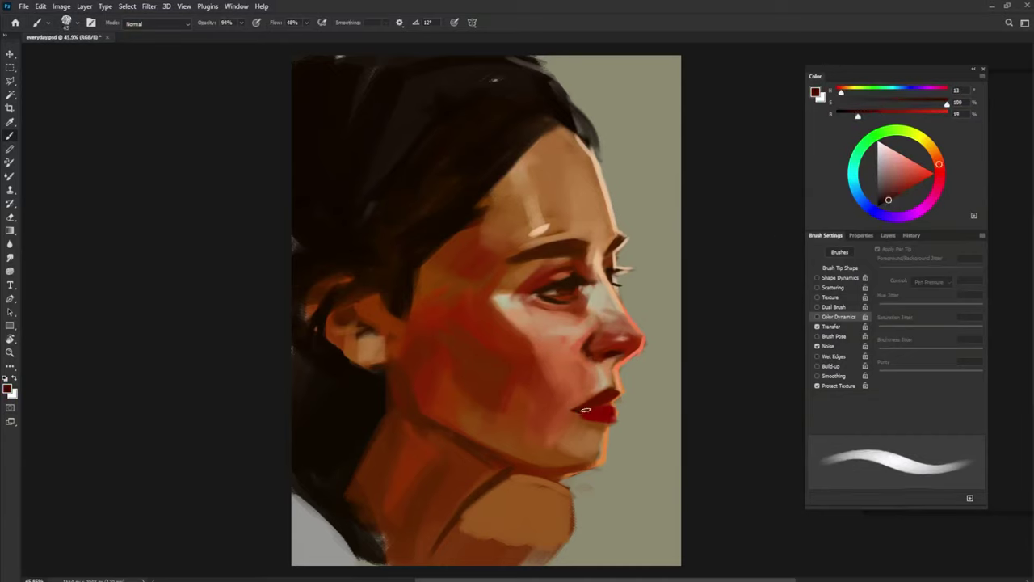
alt+click(585, 410)
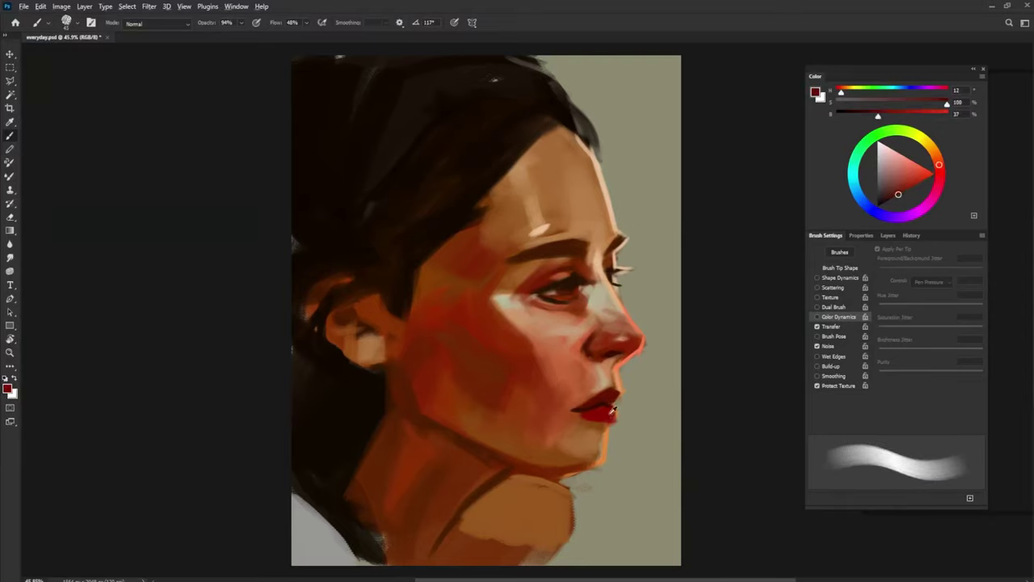
- Shape the front edge of both lips against the background with sampled dark reds
alt+click(611, 412)
alt+click(617, 404)
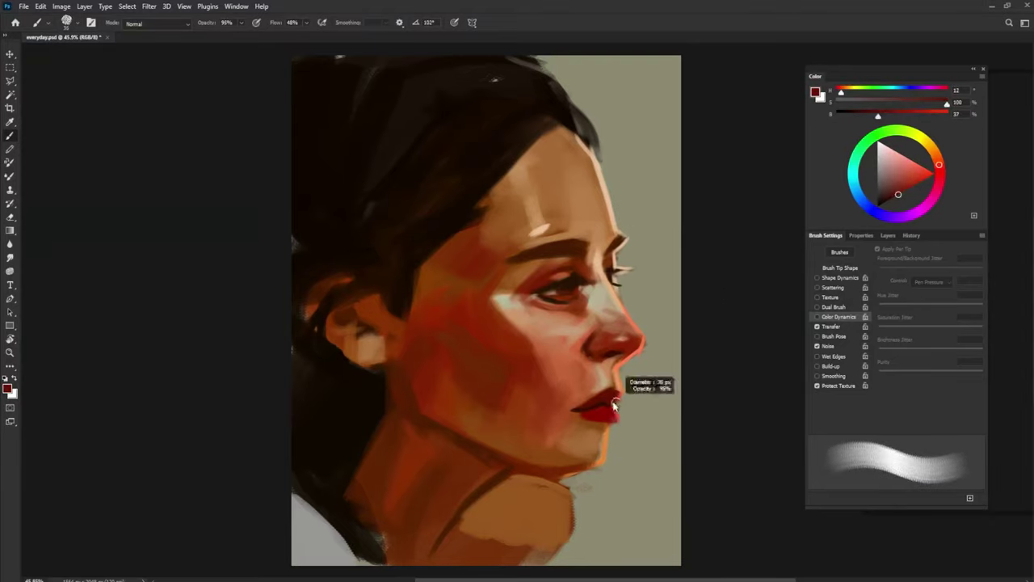
alt+click(614, 389)
alt+click(614, 392)
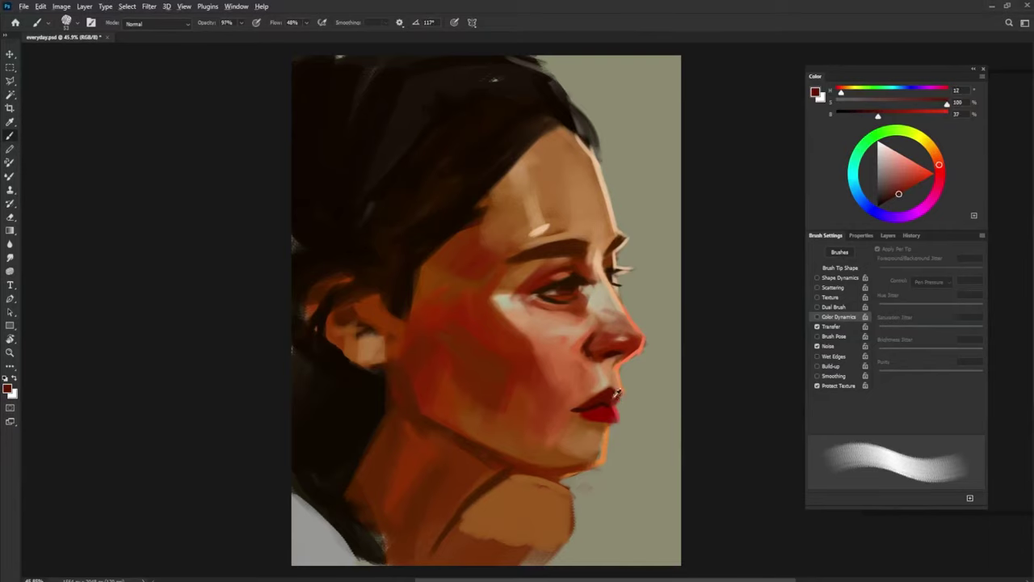
alt+click(614, 392)
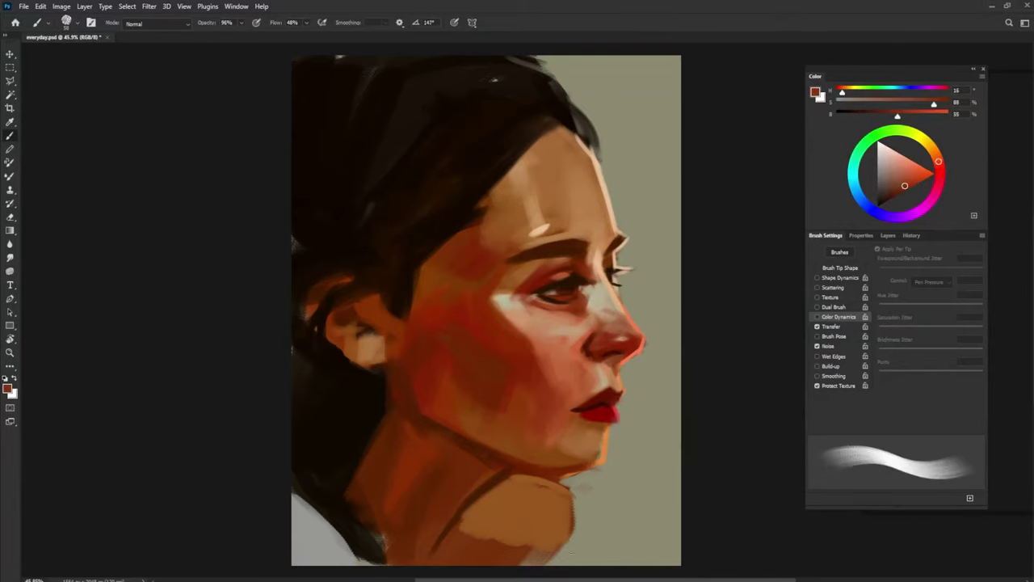
- Refine the nostril and the side of the nose with sampled dark and pale skin tones
alt+click(576, 274)
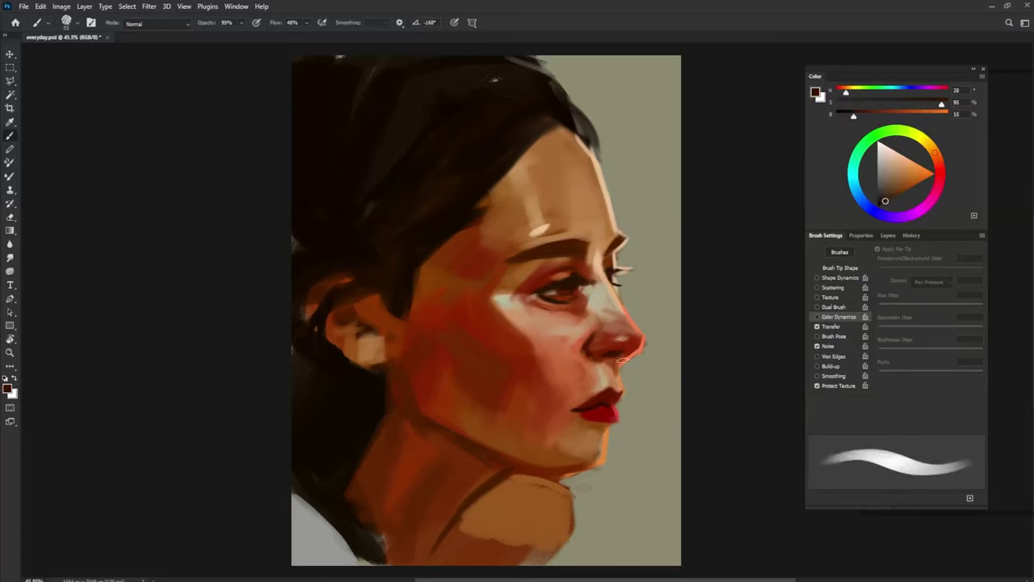
alt+click(614, 339)
mouse_move(597, 348)
mouse_down()
mouse_move(634, 352)
mouse_move(613, 326)
mouse_up()
alt+click(612, 346)
alt+click(606, 327)
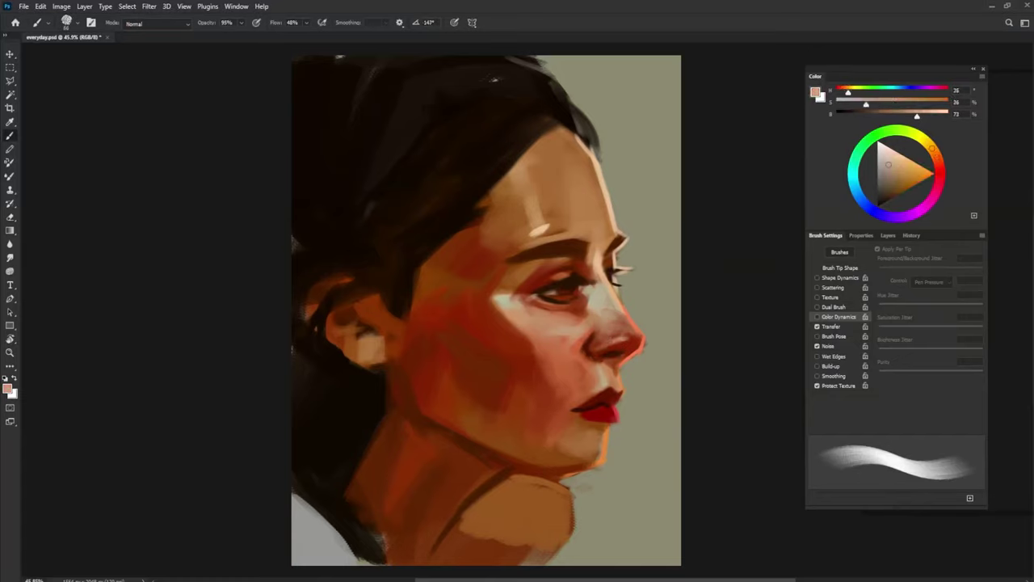
- Blend the cheek's light and shadow planes with sampled orange-reds and dark red-browns
alt+click(593, 330)
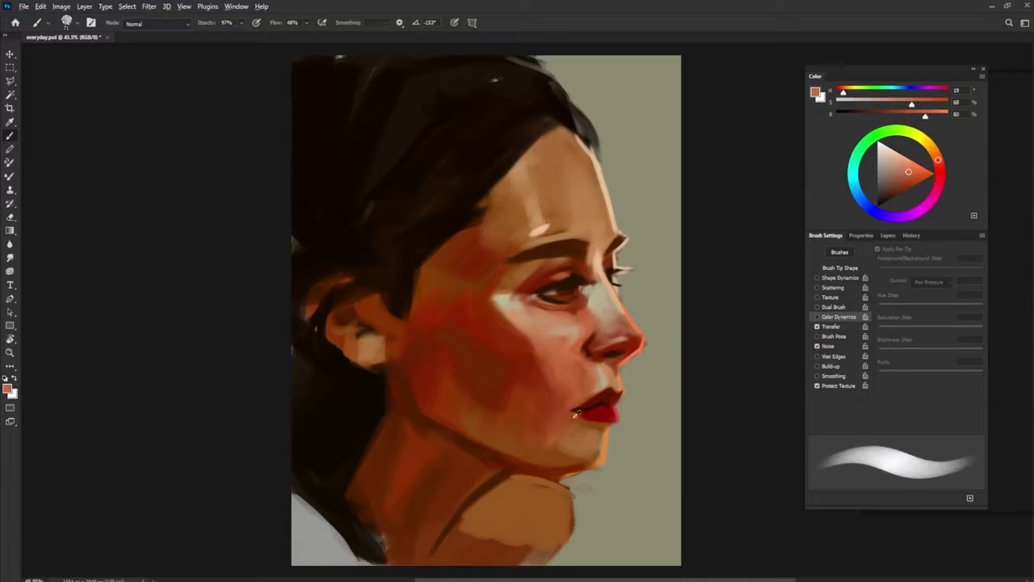
alt+click(531, 376)
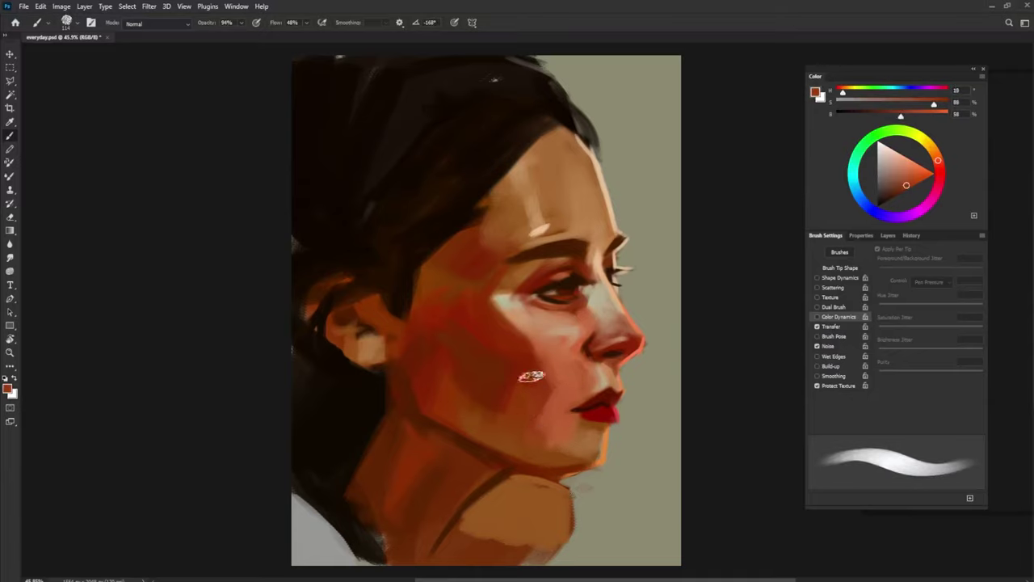
alt+click(488, 368)
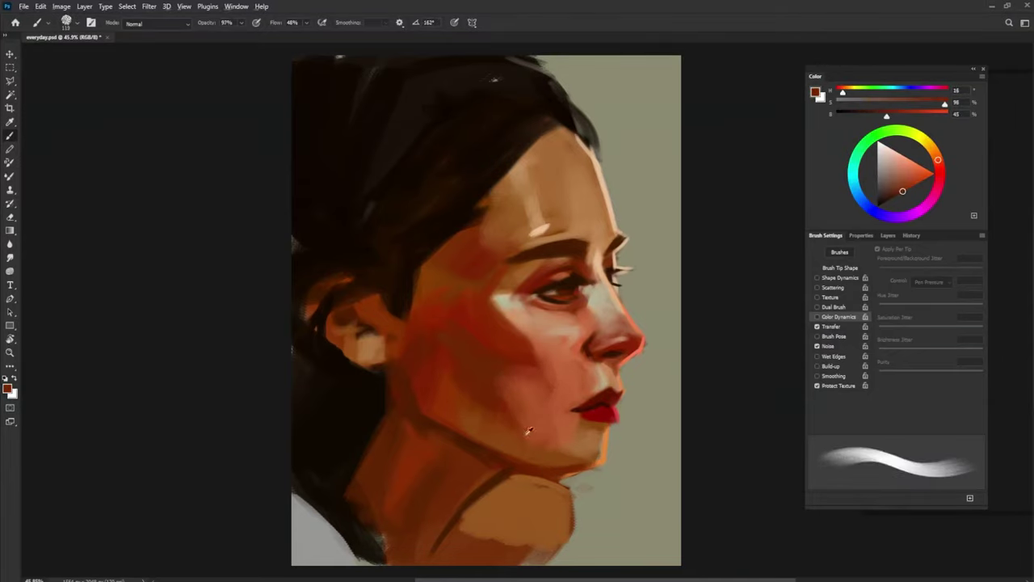
alt+click(460, 400)
alt+click(494, 424)
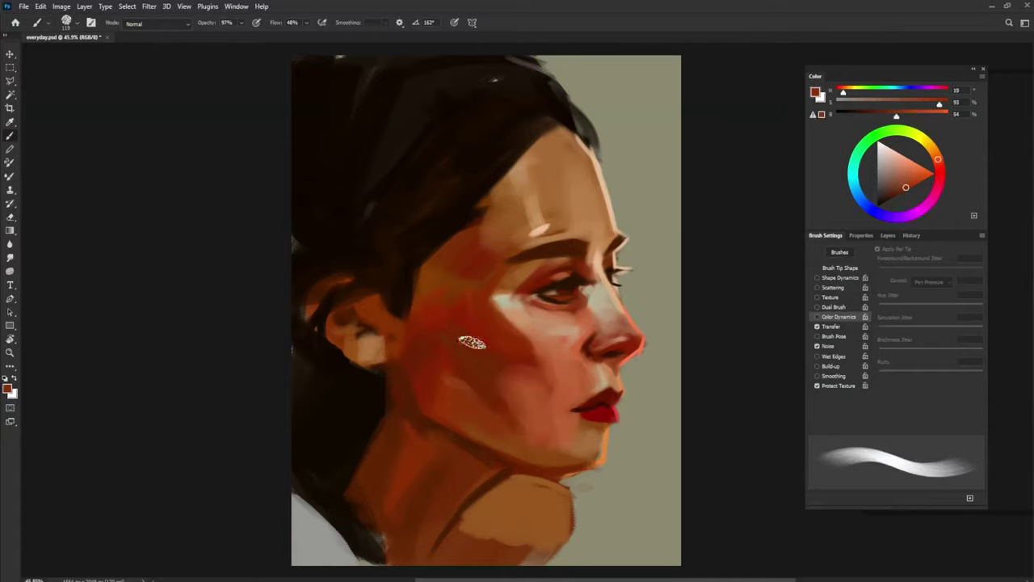
alt+click(489, 368)
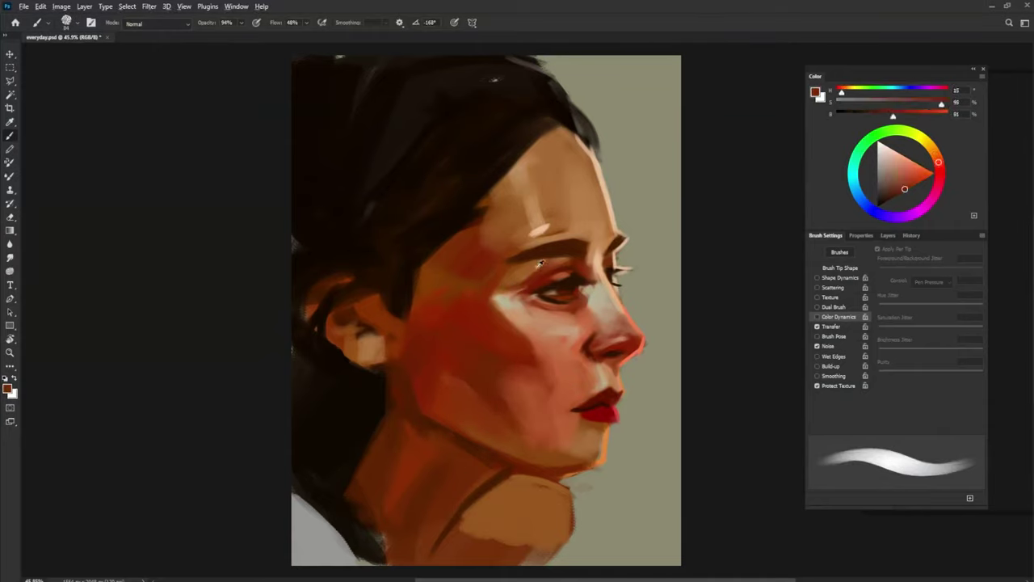
- Refine the shape of the near eyebrow and the skin around it with sampled tan tones
alt+click(591, 245)
alt+click(525, 260)
alt+click(577, 244)
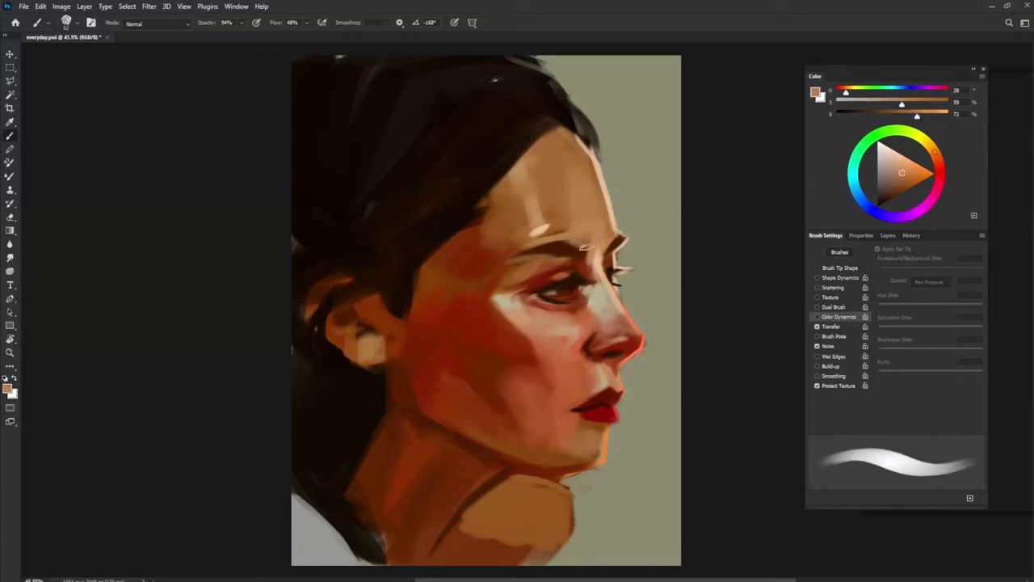
alt+click(547, 231)
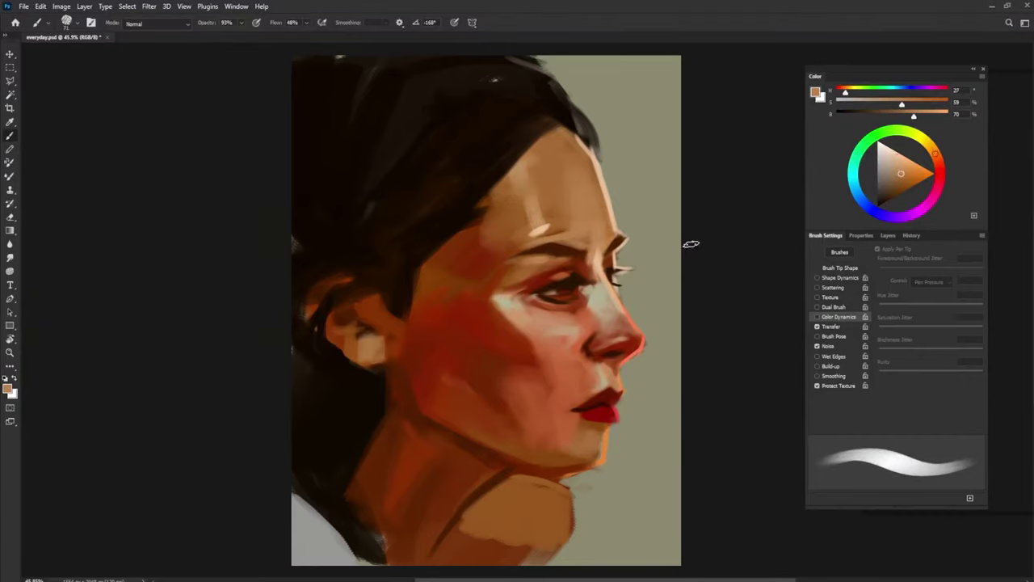
- Paint a dark brown shadow along the jaw's underside and shade the chin below the lower lip
alt+click(548, 455)
drag(530, 453, 584, 467)
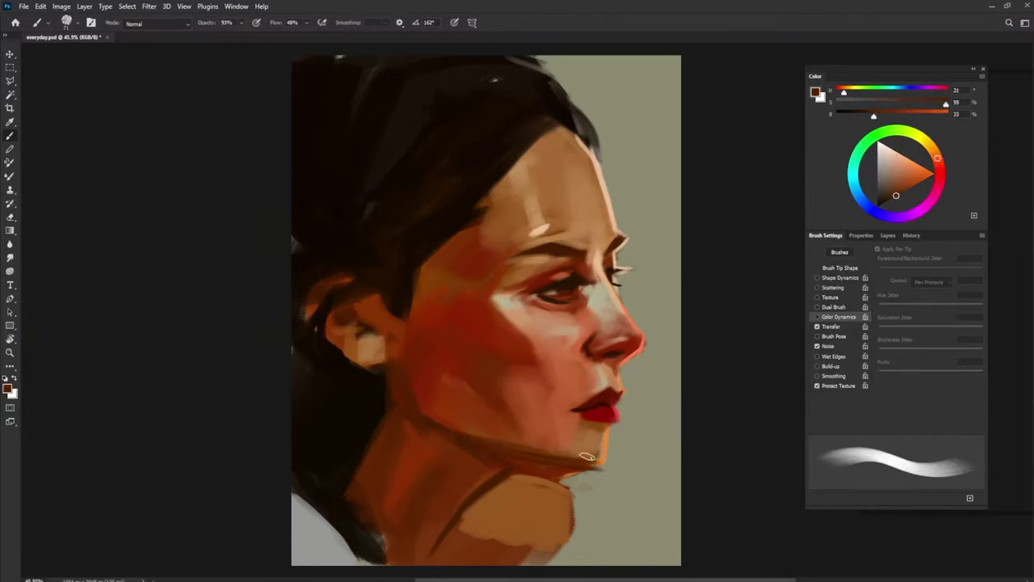
alt+click(587, 456)
alt+click(593, 433)
- Add a pale accent at the mouth corner and a lighter red to the lower lip
alt+click(554, 319)
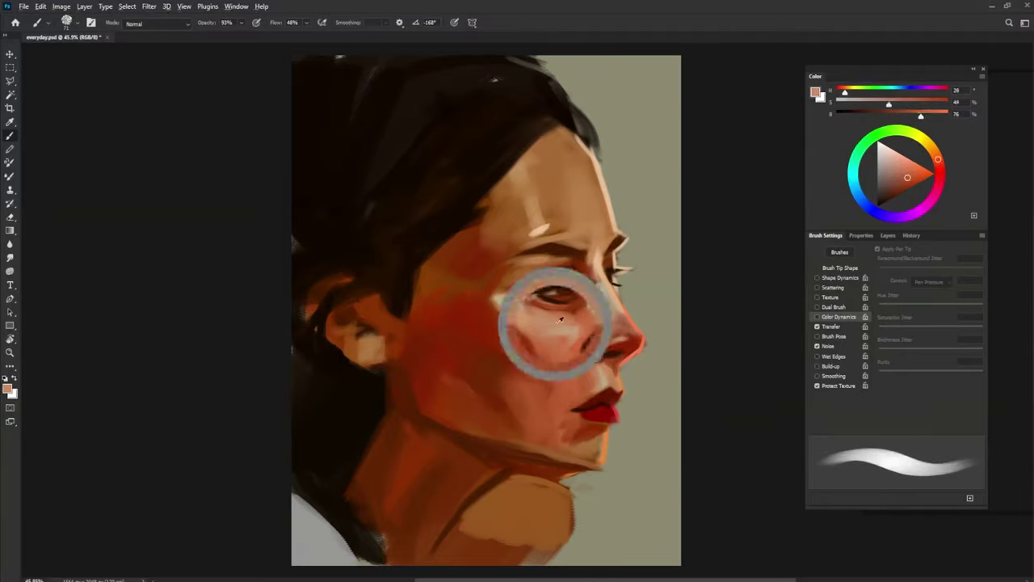
alt+click(605, 415)
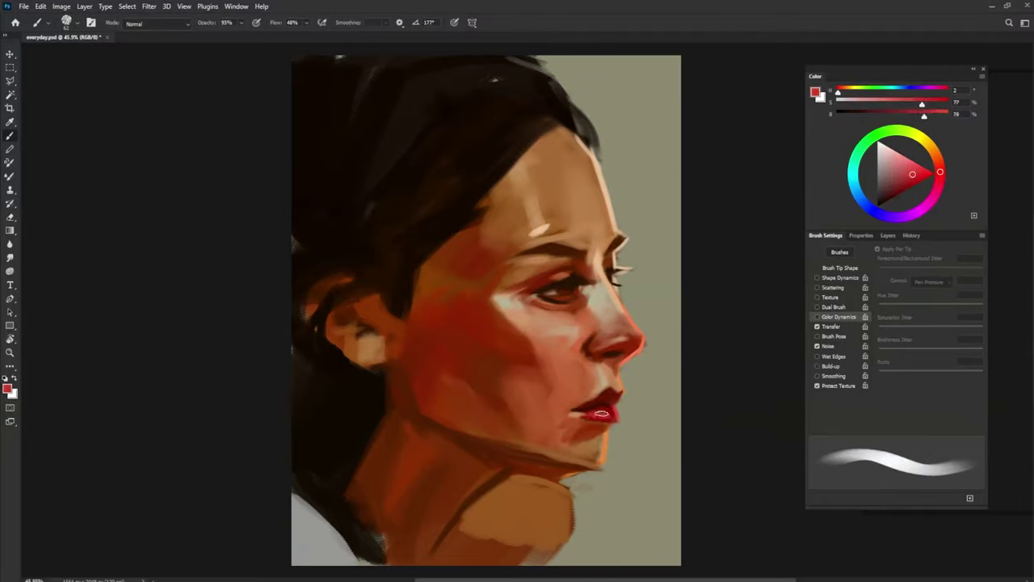
- Repaint the chin with sampled warm skin tones and extend a pale rim along its front and lower edge
alt+click(553, 364)
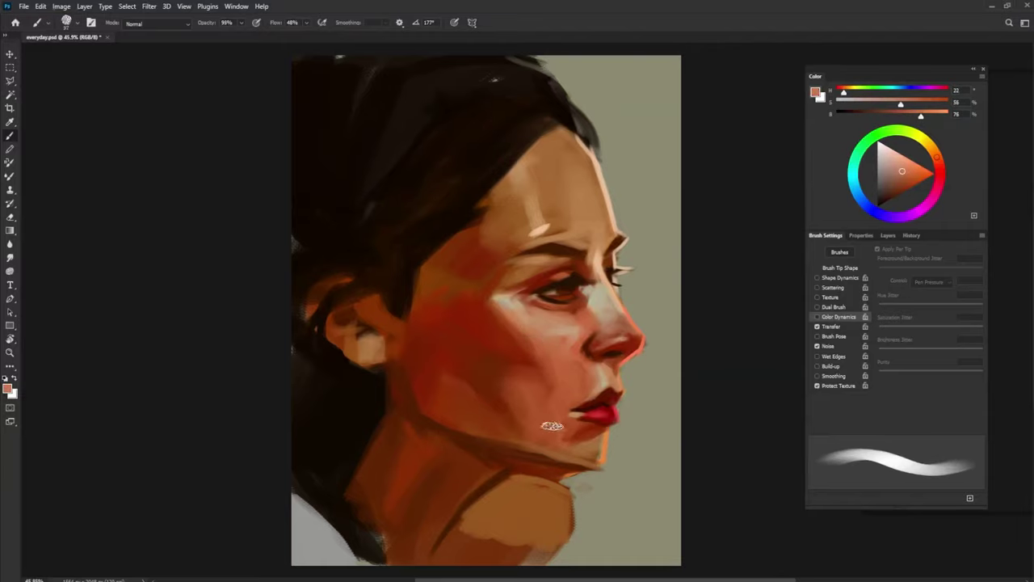
alt+click(581, 432)
alt+click(594, 440)
alt+click(612, 444)
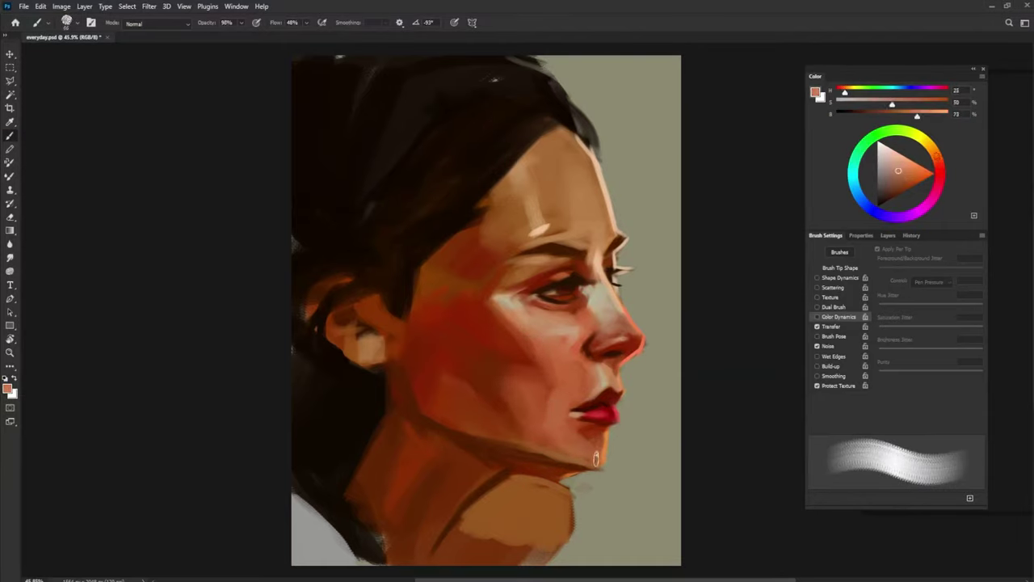
alt+click(600, 446)
drag(602, 467, 558, 473)
alt+click(556, 439)
alt+click(543, 440)
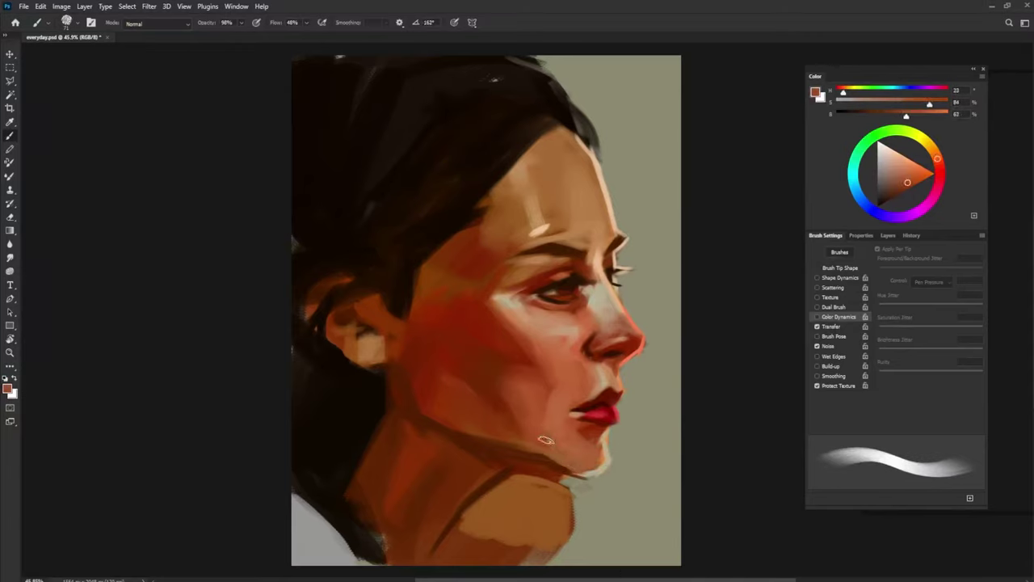
- Soften the skin beside the mouth and rework the mouth corner with sampled skin and red tones
alt+click(580, 345)
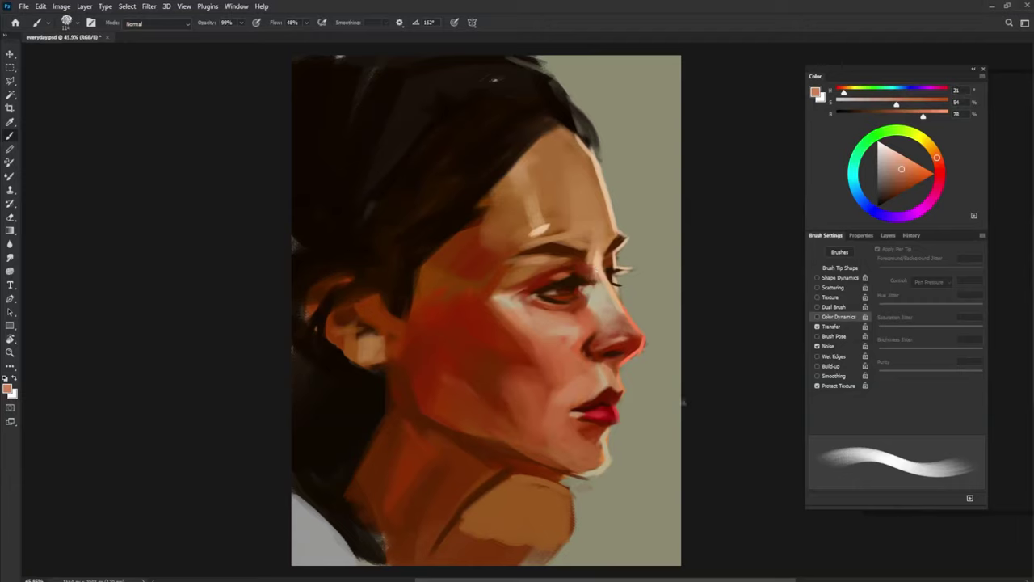
alt+click(583, 428)
key(0)
alt+click(577, 417)
alt+click(578, 417)
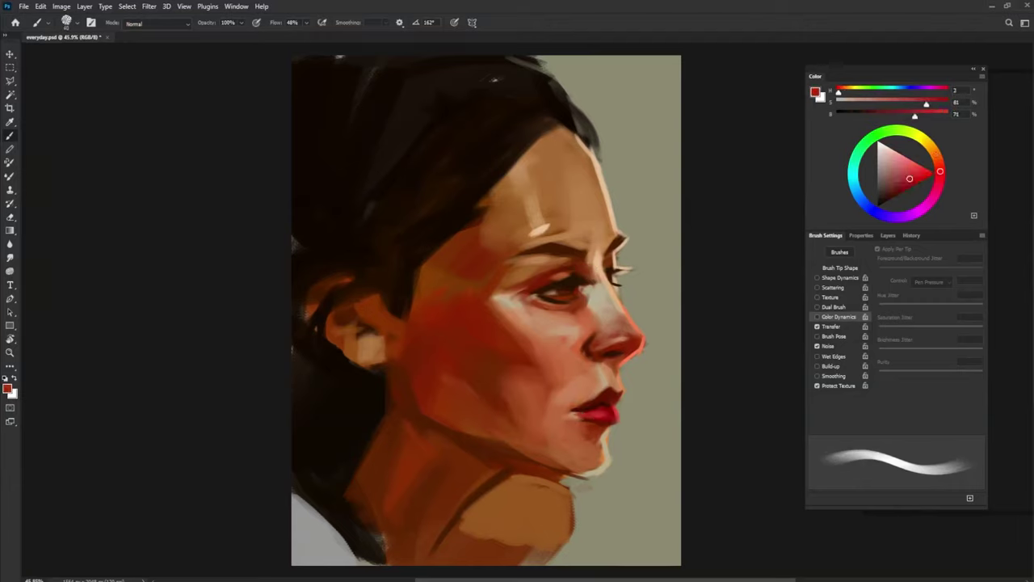
- Refine both lips with sampled deep reds and add a pink highlight on the lower lip
key(9)
alt+click(595, 414)
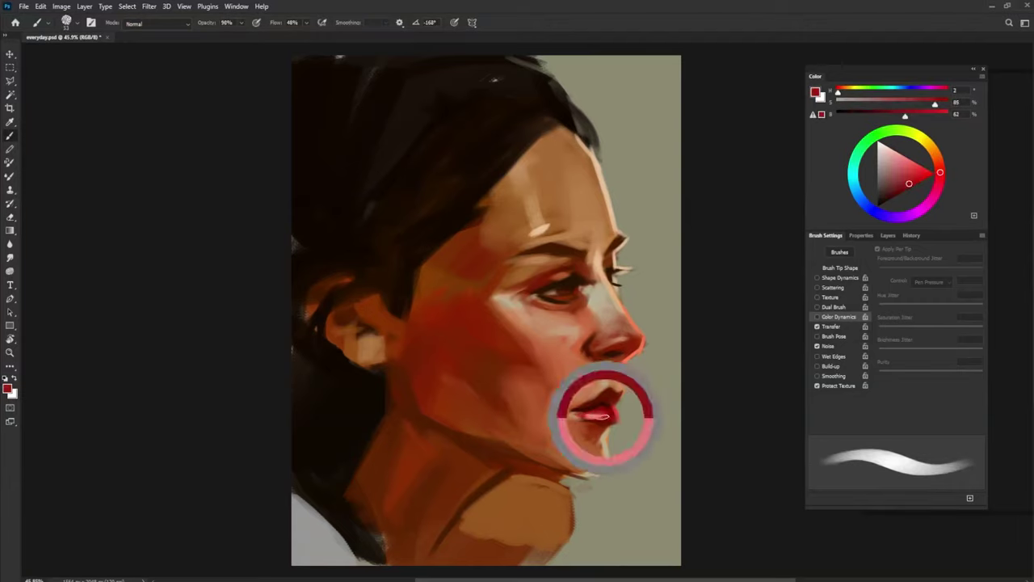
alt+click(608, 399)
alt+click(607, 400)
alt+click(601, 413)
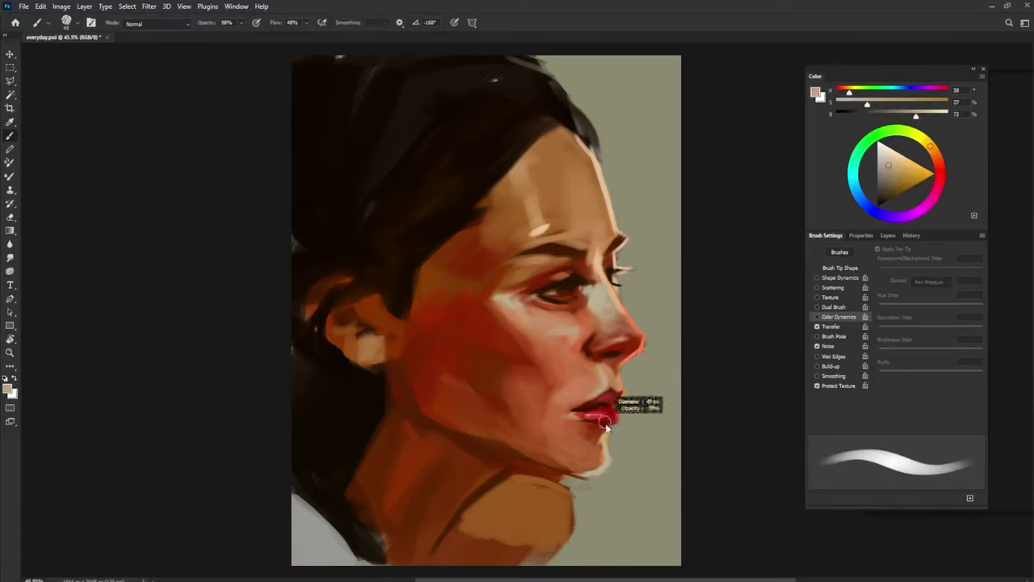
- Refine the near eye's iris and upper lid crease, and darken the far eye's lashes with very dark brown
key(0)
alt+click(558, 288)
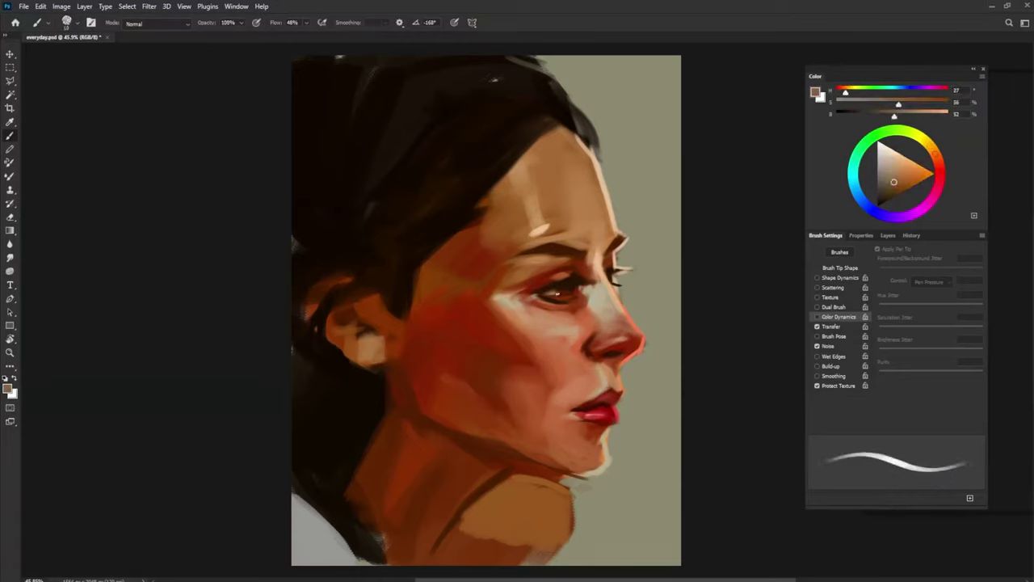
alt+click(565, 284)
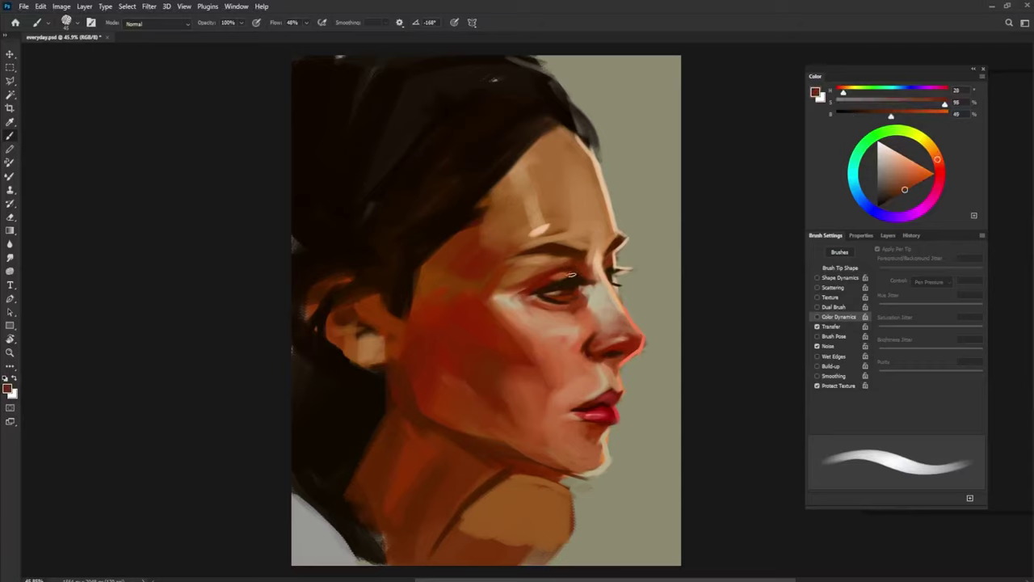
drag(551, 279, 577, 275)
key(9)
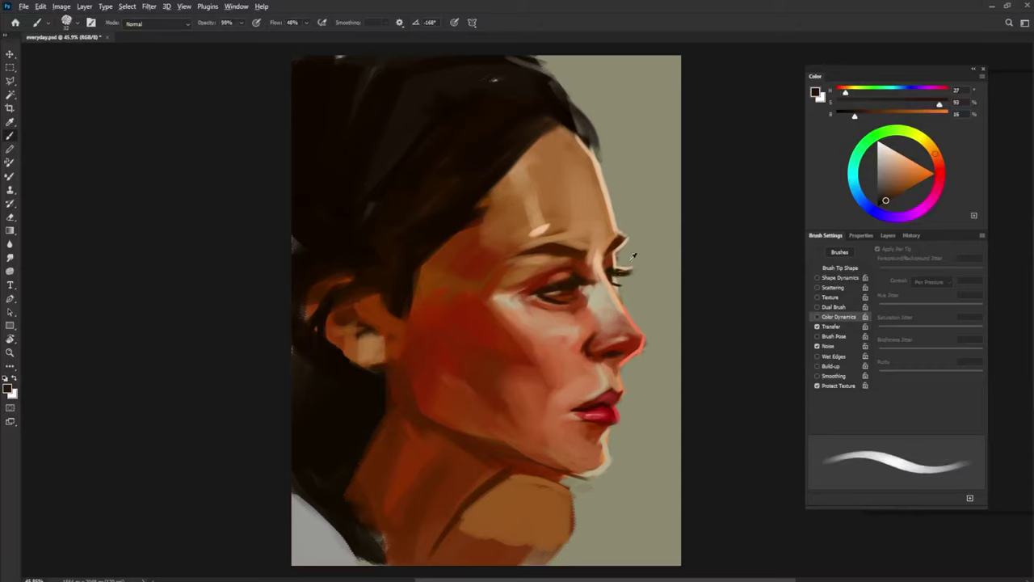
alt+click(633, 270)
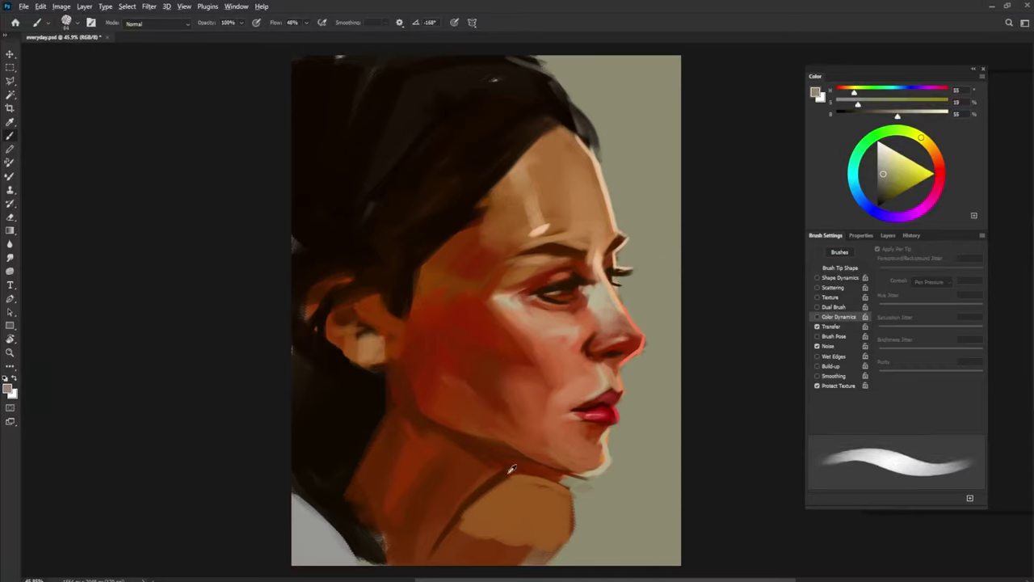
- Blend the lower cheek and jaw shadow at 100% opacity with sampled red-brown tones
alt+click(480, 494)
key(0)
alt+click(496, 428)
alt+click(488, 386)
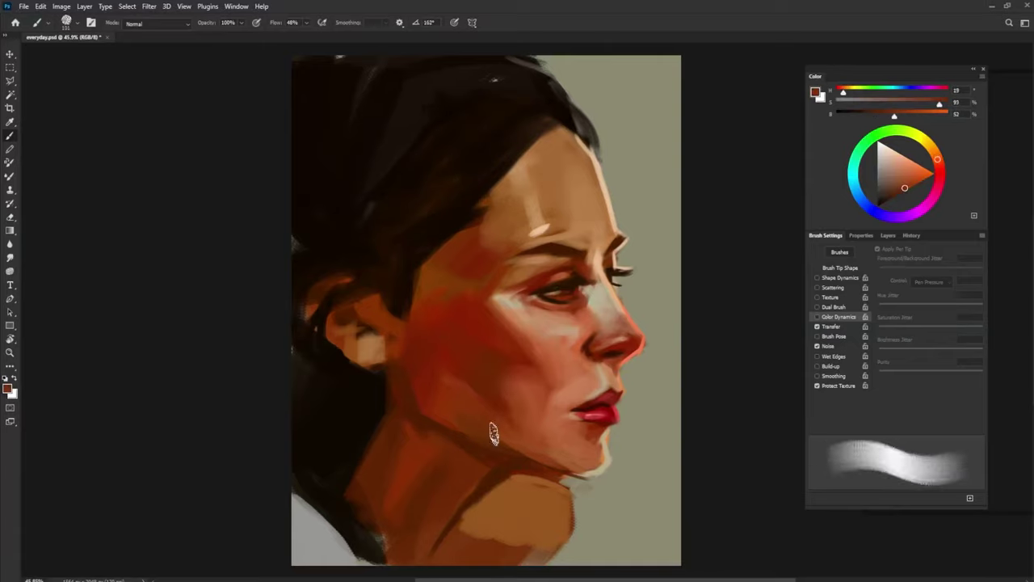
alt+click(590, 430)
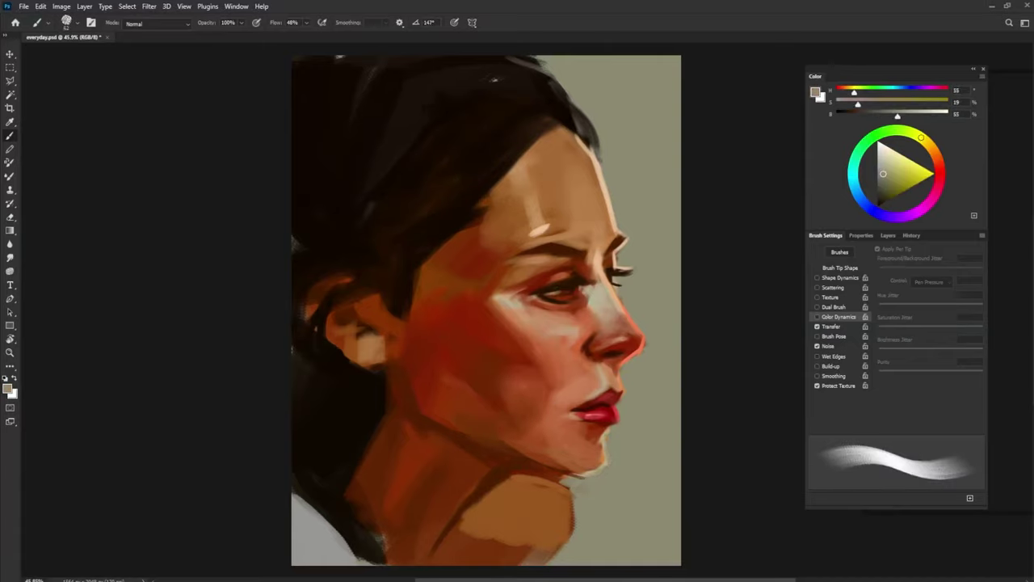
- Repaint the shoulder below the chin in a salmon skin tone with the brush at 98% opacity
key(9)
key(8)
alt+click(566, 493)
mouse_move(565, 493)
mouse_down()
mouse_move(533, 485)
mouse_move(566, 549)
mouse_move(473, 561)
mouse_move(509, 569)
mouse_up()
- Brush lighter reddish-brown tones across the neck below the jaw and ear
mouse_move(476, 469)
mouse_down()
mouse_move(411, 543)
mouse_move(397, 446)
mouse_up()
alt+click(473, 471)
drag(473, 470, 384, 497)
drag(400, 477, 380, 403)
- Cover the shoulder with the sampled olive background and paint a light grey collar at the neck's base
alt+click(598, 484)
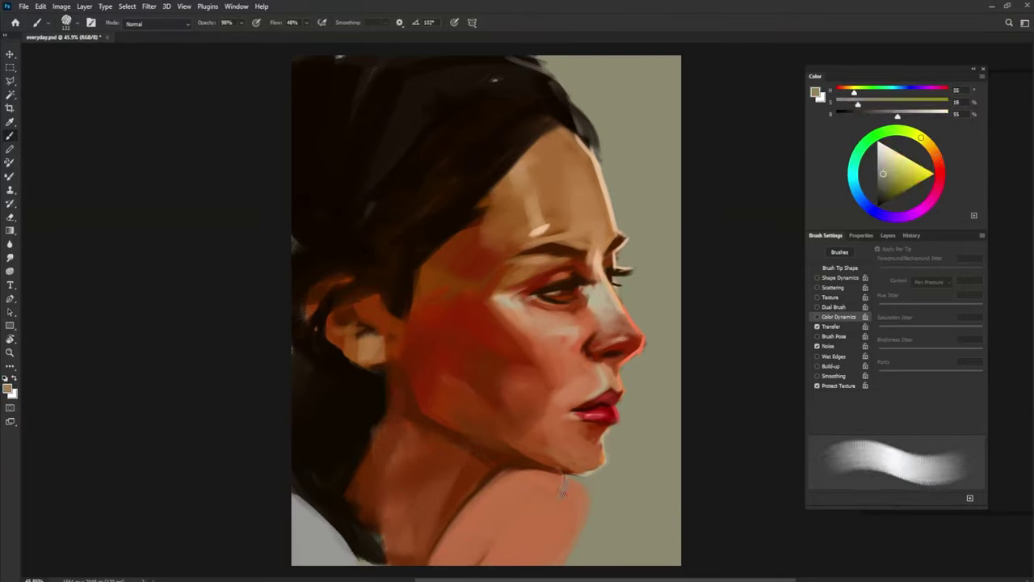
mouse_move(566, 473)
mouse_down()
mouse_move(509, 485)
mouse_move(546, 534)
mouse_move(565, 505)
mouse_up()
alt+click(323, 533)
drag(453, 526, 469, 566)
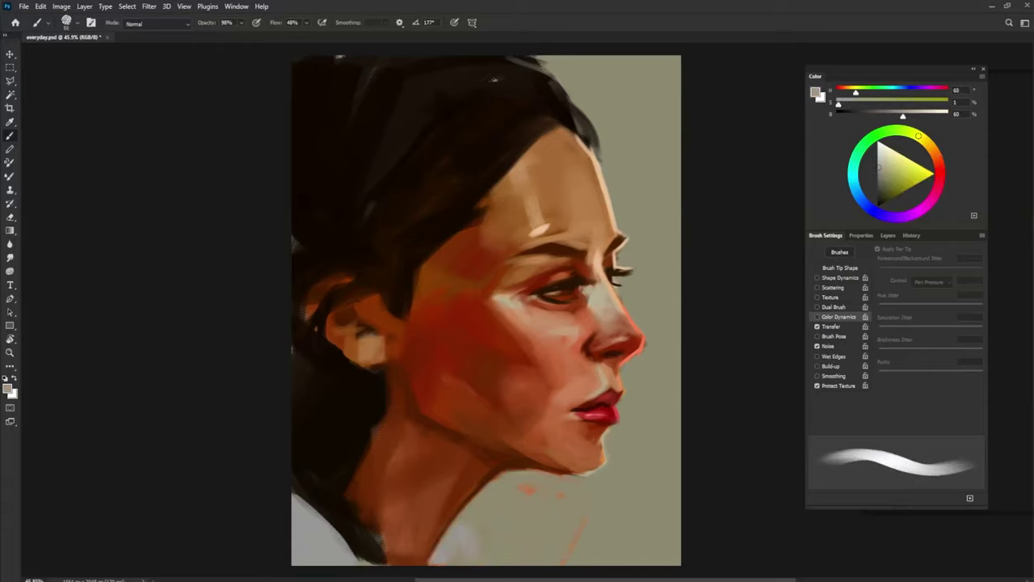
alt+click(460, 522)
drag(457, 521, 489, 562)
- Lay grey-green over the back of the neck and paint loose near-black hair strands down to the collar
mouse_move(347, 449)
mouse_down()
mouse_move(392, 492)
mouse_move(352, 486)
mouse_move(405, 527)
mouse_up()
alt+click(377, 404)
key(0)
drag(379, 404, 377, 547)
drag(396, 436, 452, 548)
drag(380, 461, 379, 499)
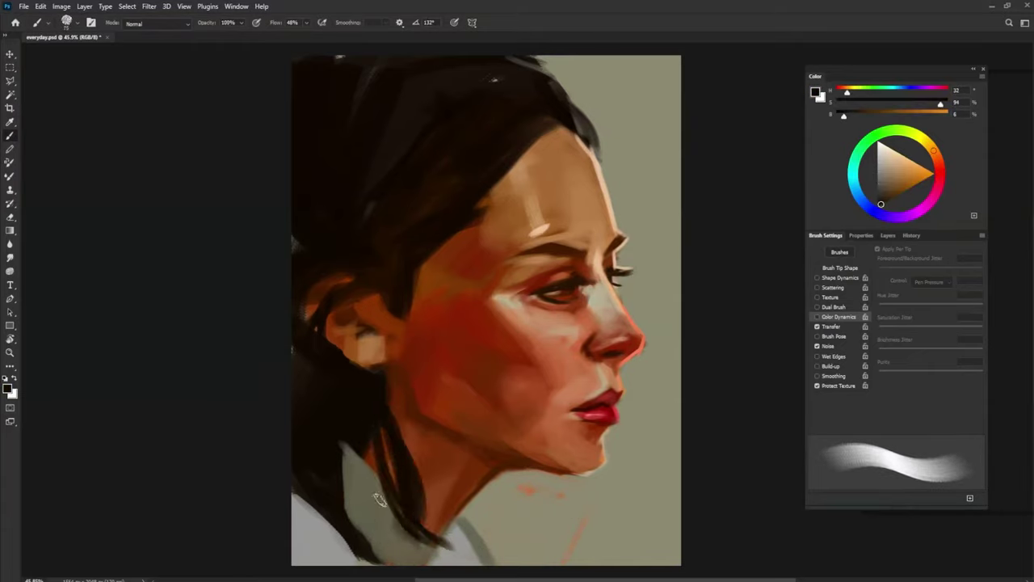
drag(373, 433, 348, 521)
drag(364, 456, 412, 565)
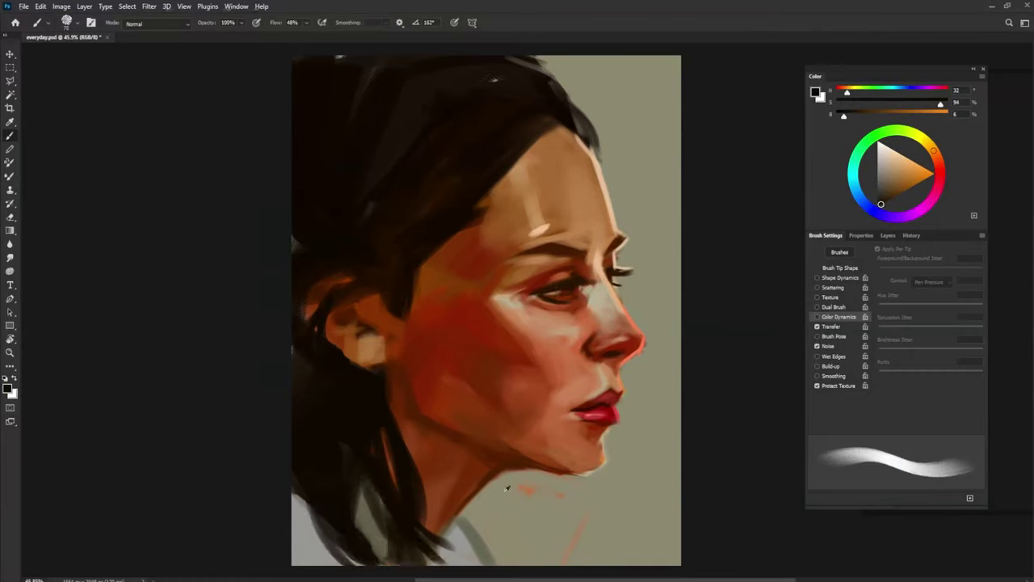
key(9)
key(9)
drag(420, 526, 489, 562)
- Refine the front of the chin with sampled pale rim and warm skin tones
alt+click(589, 465)
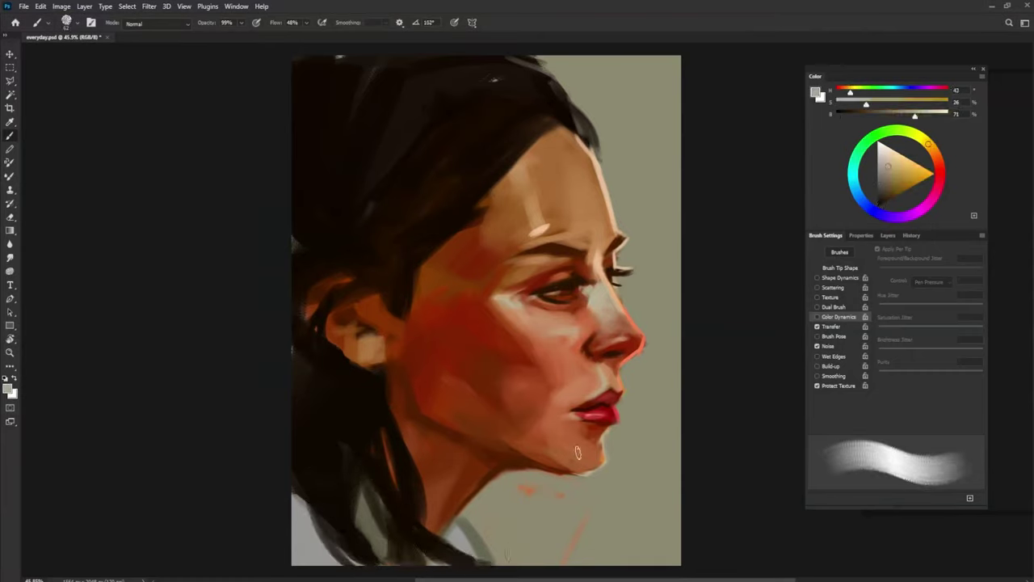
alt+click(582, 452)
alt+click(583, 448)
alt+click(594, 462)
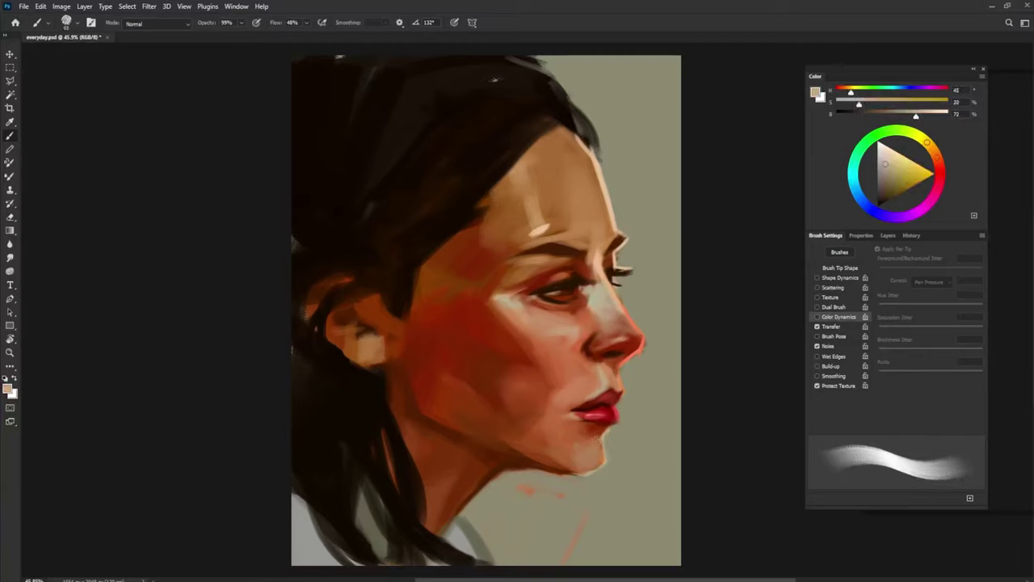
- Reshape the hairline along the temple and forehead with very dark brown strokes at 100% opacity
key(0)
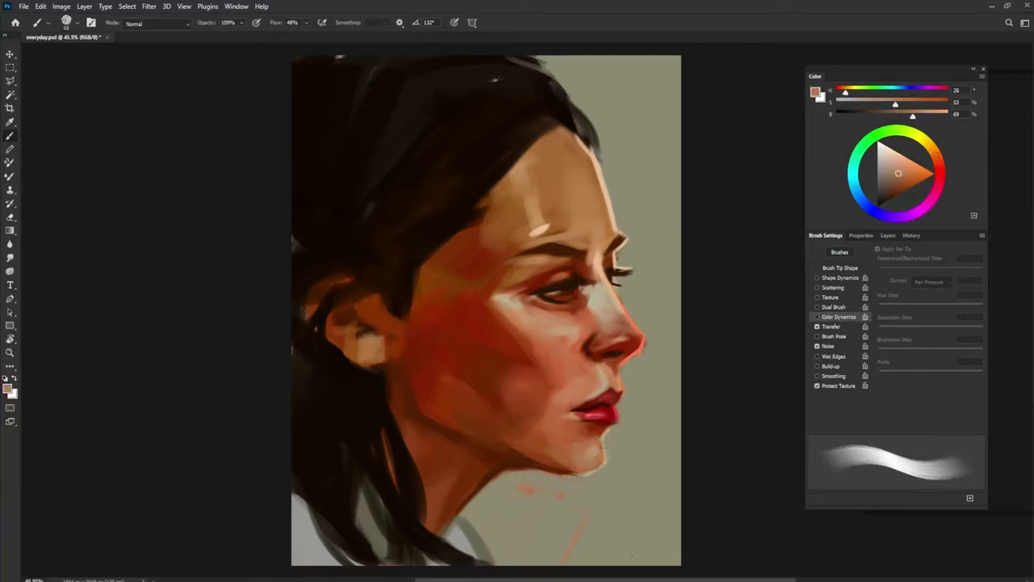
alt+click(388, 300)
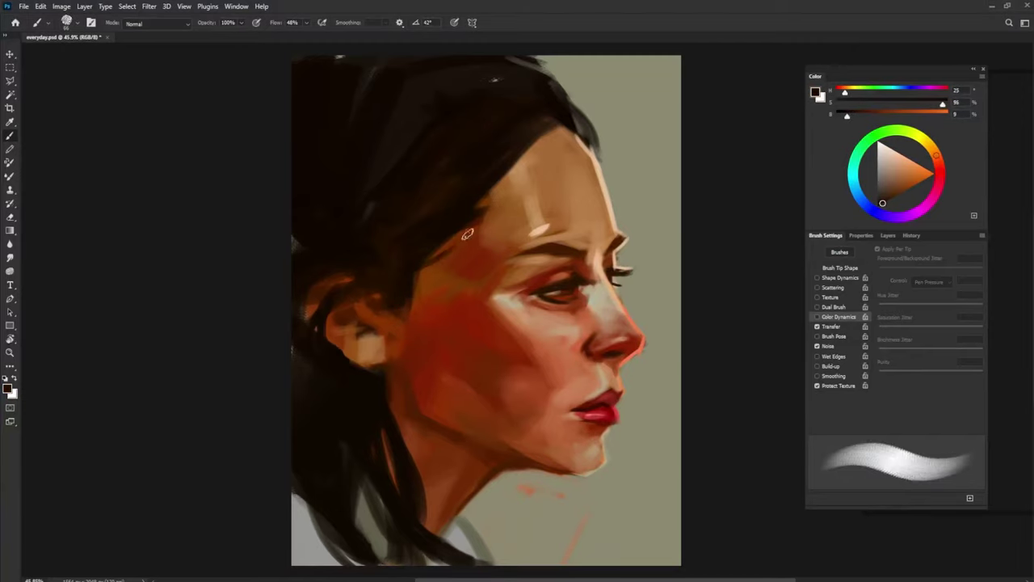
alt+click(459, 244)
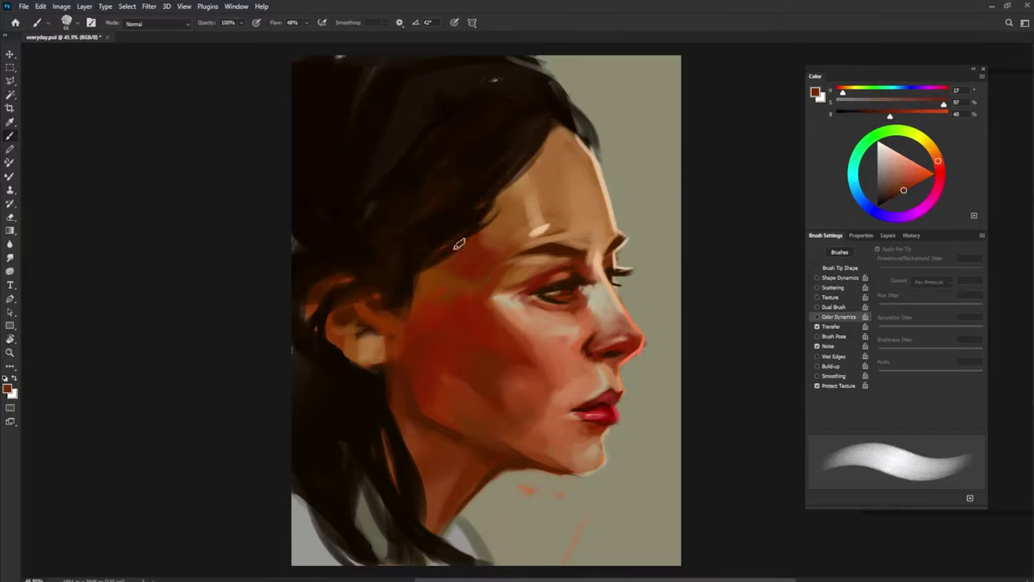
- Brush muted reddish-brown highlights into the hair above the forehead and turn the brush tip to -3°
alt+click(477, 107)
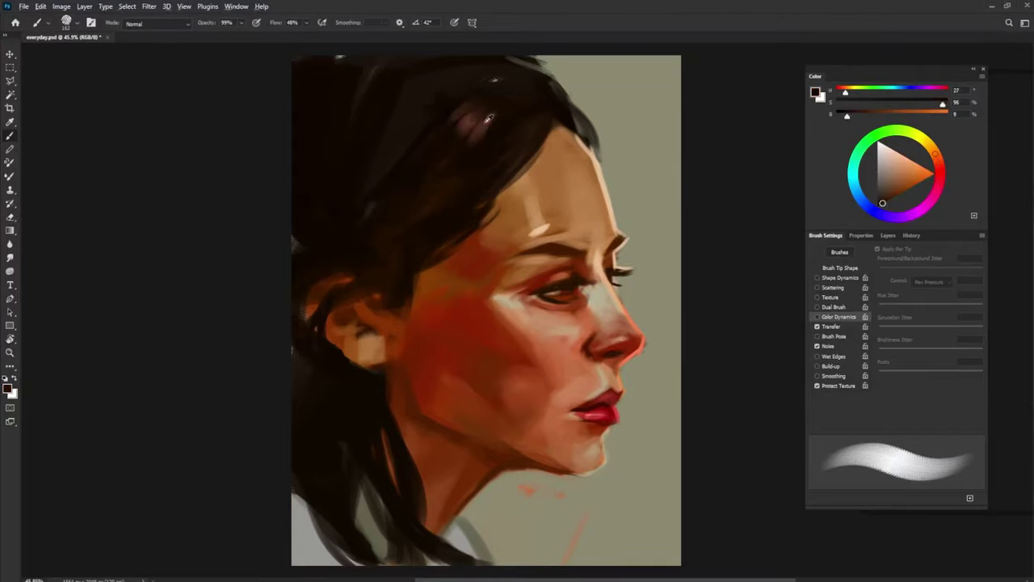
key(shift+Right)
key(shift+Right)
key(shift+Right)
alt+click(496, 132)
key(0)
drag(496, 132, 503, 166)
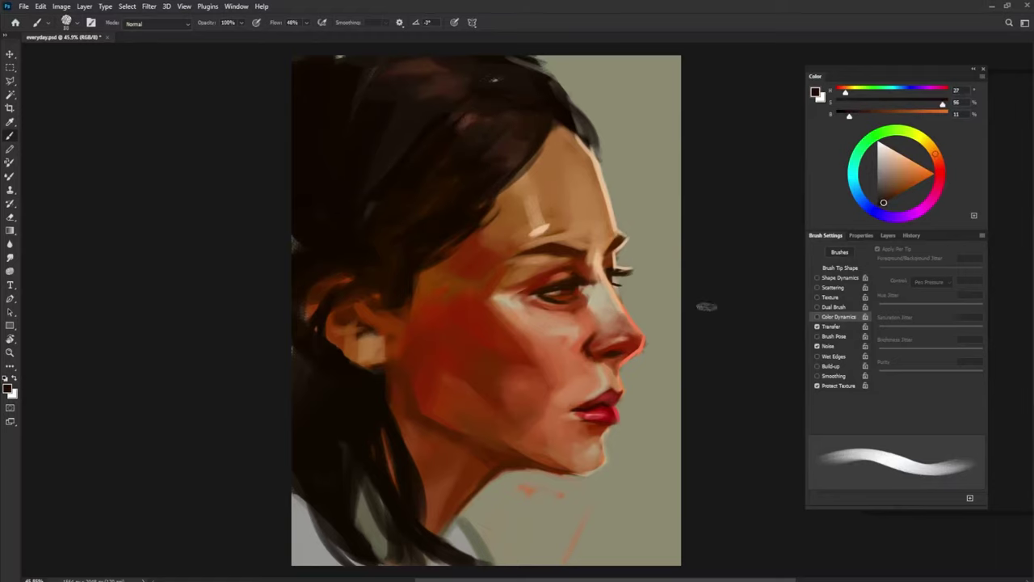
- Brush muted reddish-brown strokes into the lower hair beside the neck and cover the orange marks beneath the chin with grey-green
alt+click(342, 522)
key(shift+Right)
key(shift+Right)
key(shift+Right)
key(shift+Right)
key(shift+Right)
key(shift+Right)
key(shift+Right)
alt+click(399, 300)
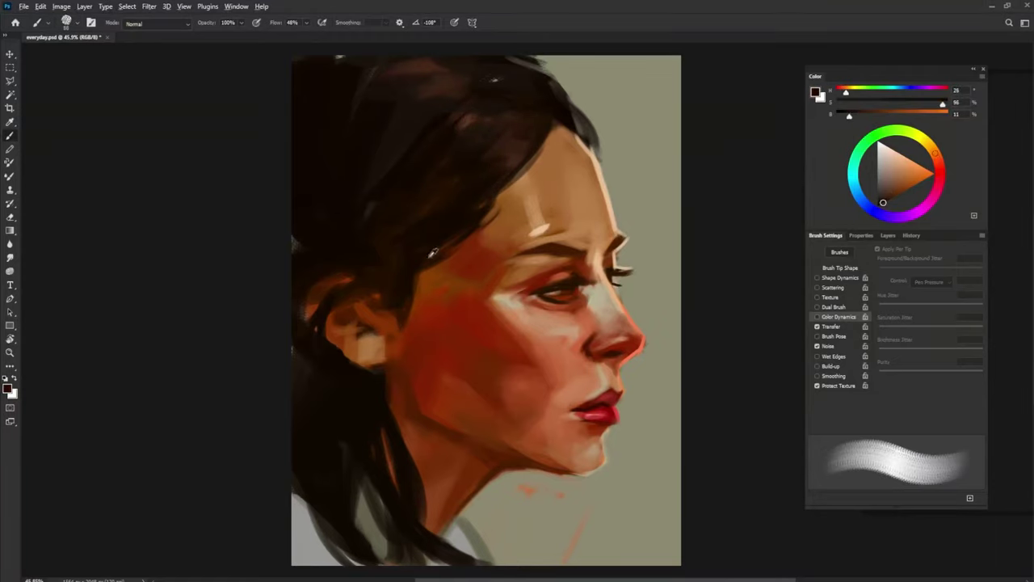
alt+click(338, 522)
alt+click(333, 453)
drag(328, 424, 349, 493)
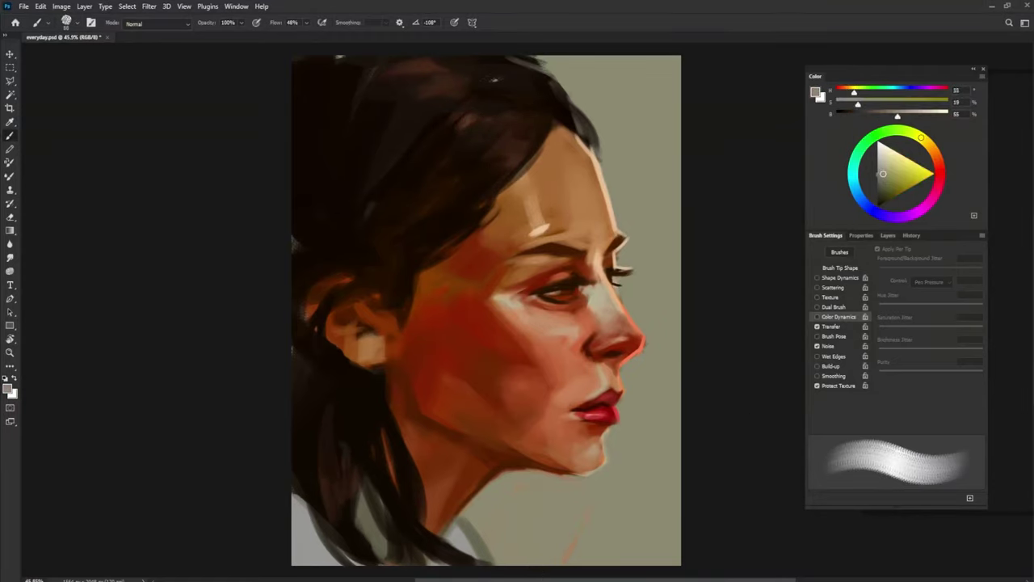
- Lay the first light blue background strokes in front of the forehead, angling the brush tip to follow the profile
drag(604, 160, 624, 223)
key(shift+Left)
key(shift+Left)
key(shift+Left)
key(shift+Left)
key(shift+Left)
key(shift+Left)
key(shift+Left)
key(shift+Left)
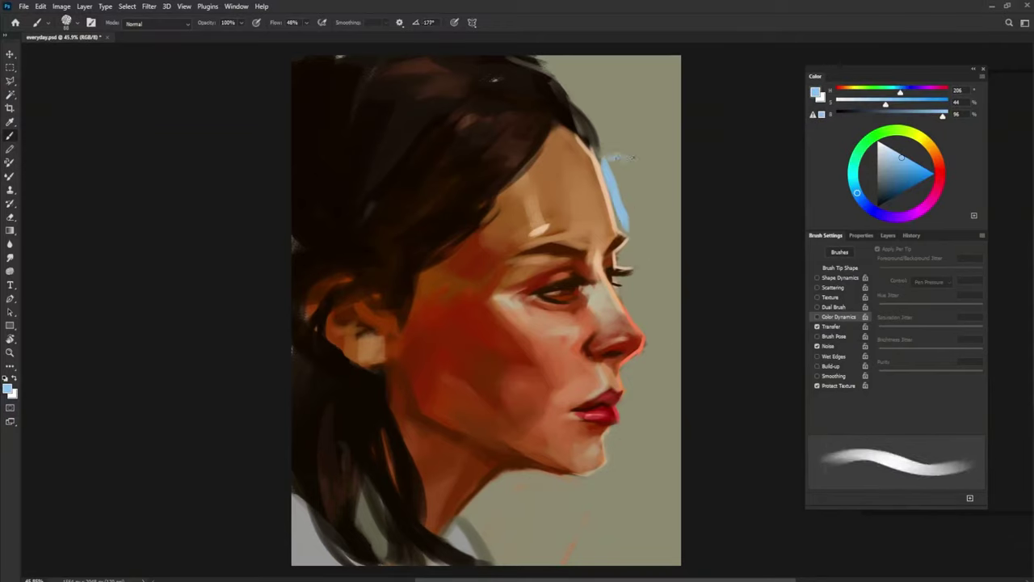
drag(608, 122, 629, 165)
- Cover most of the grey-green background with light blue above and mid blue below, keeping clear of the face edge
key(shift+Left)
key(shift+Left)
key(shift+Left)
key(shift+Left)
key(shift+Left)
key(shift+Left)
key(shift+Left)
mouse_move(557, 60)
mouse_down()
mouse_move(602, 125)
mouse_move(670, 139)
mouse_move(693, 314)
mouse_move(692, 420)
mouse_move(677, 503)
mouse_move(484, 517)
mouse_move(534, 557)
mouse_up()
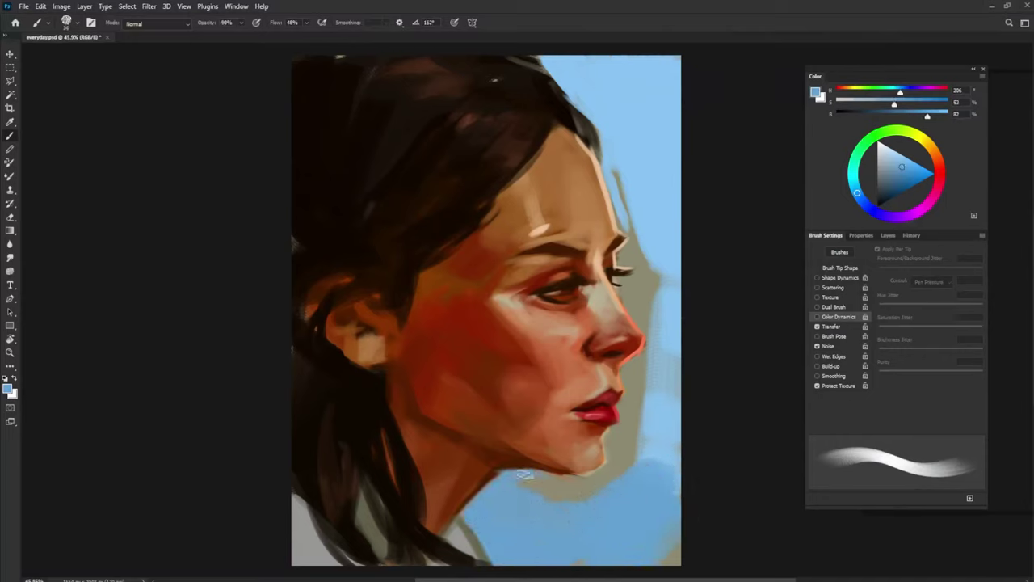
- Paint mid blue under the jaw and chin and blend broad darker blue strokes across the lower background
mouse_move(525, 475)
mouse_down()
mouse_move(626, 497)
mouse_move(563, 494)
mouse_up()
key(shift+Left)
key(shift+Left)
key(shift+Left)
key(shift+Left)
key(shift+Left)
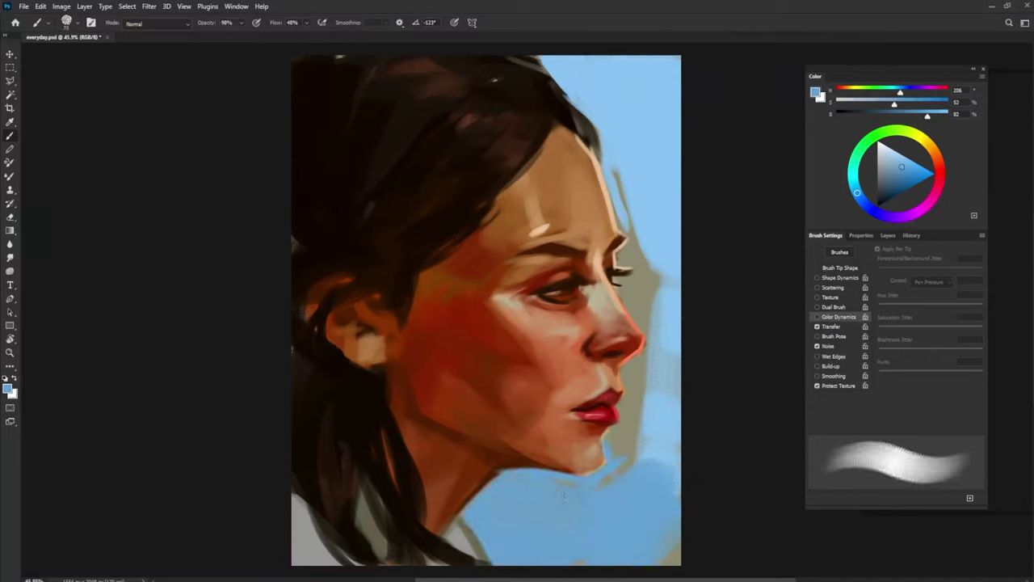
mouse_move(496, 509)
mouse_down()
mouse_move(517, 550)
mouse_move(597, 541)
mouse_move(614, 558)
mouse_up()
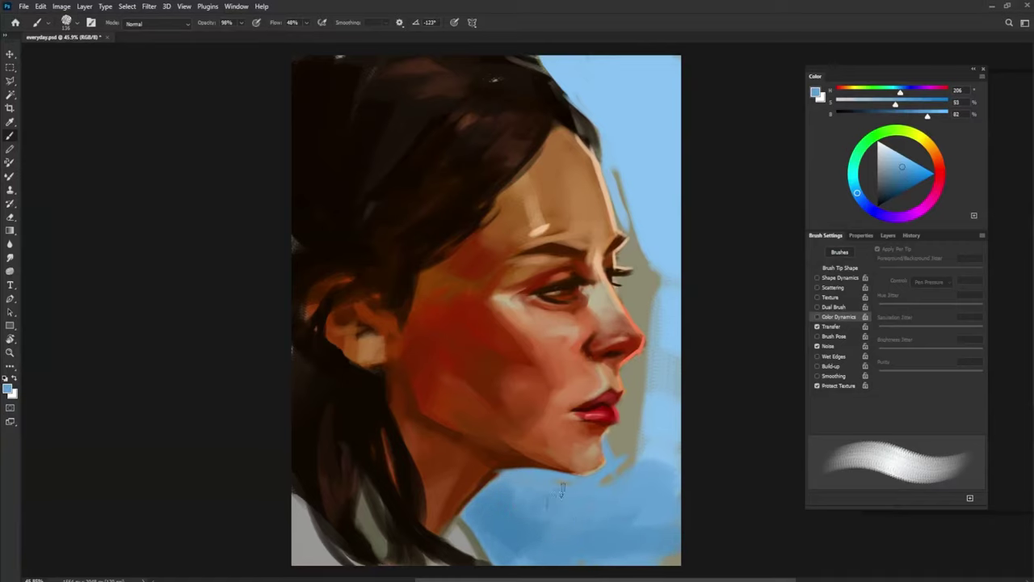
mouse_move(562, 488)
mouse_down()
mouse_move(685, 536)
mouse_move(670, 477)
mouse_up()
- Set the brush to 100% opacity and cut blue background in along the front of the chin up to the lips with a smaller tip
key(0)
key(Left)
key(Left)
key(Left)
key(Left)
key(Left)
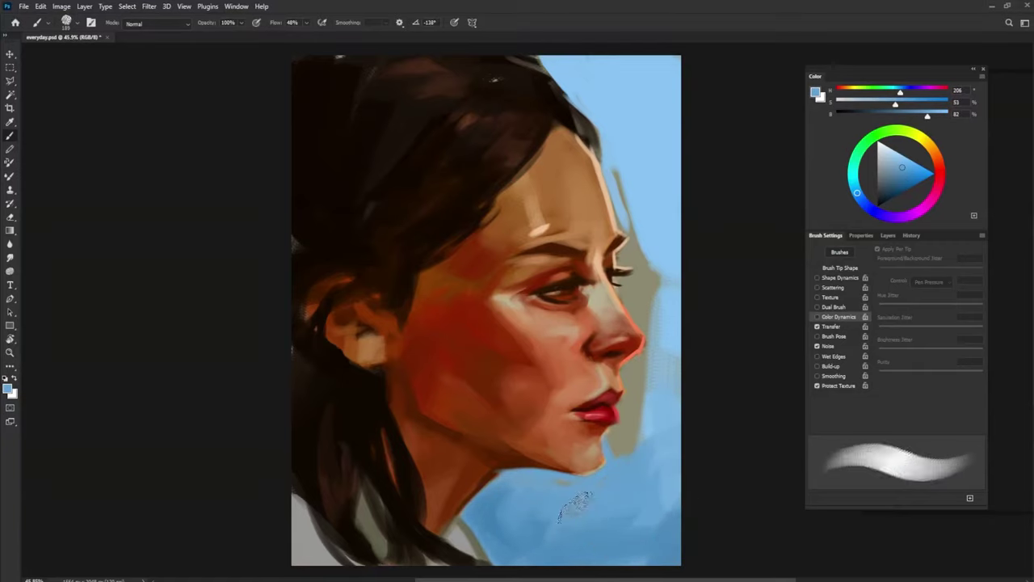
key(bracketleft)
key(bracketleft)
key(bracketleft)
key(bracketleft)
key(bracketleft)
key(bracketleft)
key(bracketleft)
key(bracketleft)
key(bracketleft)
key(bracketleft)
drag(612, 440, 624, 399)
- Cover the grey-green beside the mouth and below the nose with sampled muted blue
alt+click(623, 404)
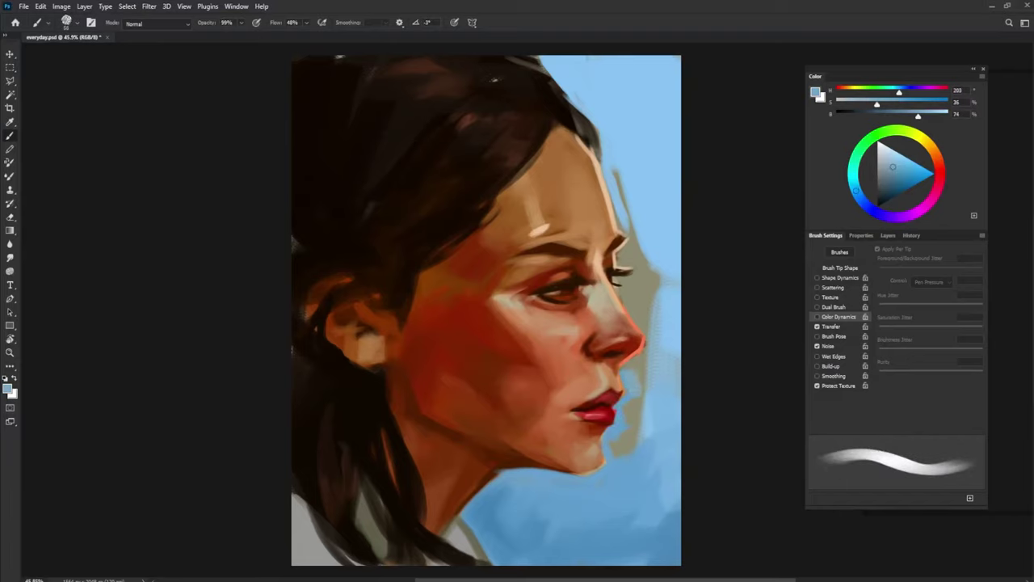
drag(635, 452, 643, 374)
alt+click(650, 396)
mouse_move(675, 457)
mouse_down()
mouse_move(670, 351)
mouse_move(636, 298)
mouse_move(647, 278)
mouse_up()
- Paint sampled blue over the grey-green patch in front of the forehead and soften it into the background
alt+click(656, 311)
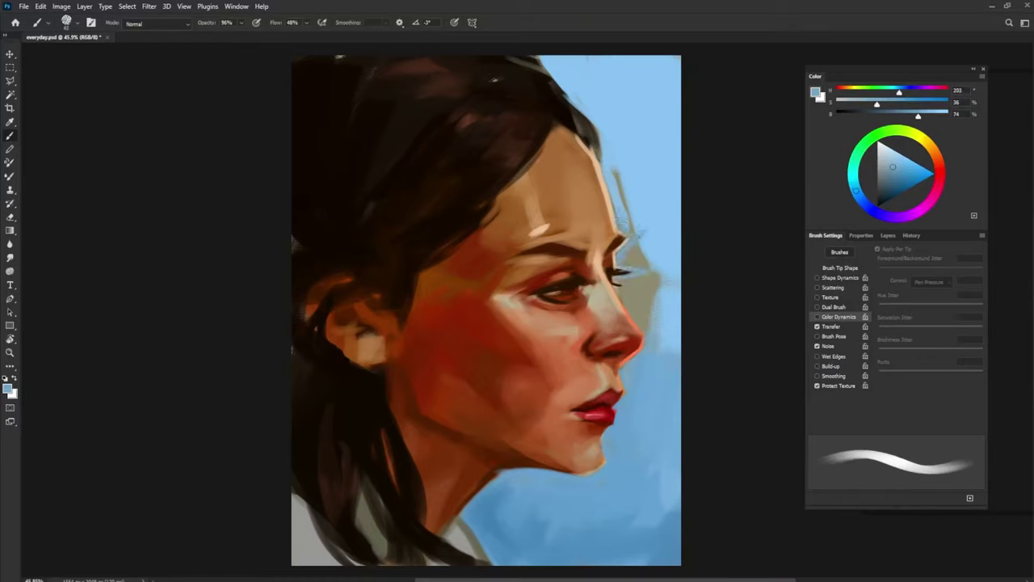
drag(622, 162, 638, 242)
alt+click(656, 217)
drag(646, 198, 638, 266)
- Fill the grey-green beside the brow and nose with blue and refine the far eyelashes with sampled near-black
drag(670, 218, 667, 347)
alt+click(669, 220)
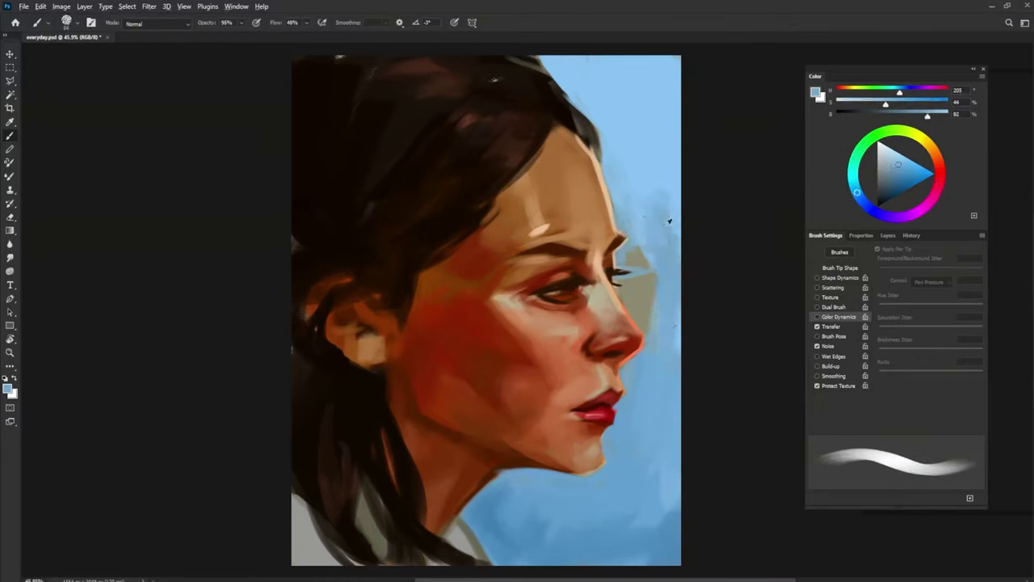
drag(671, 158, 645, 307)
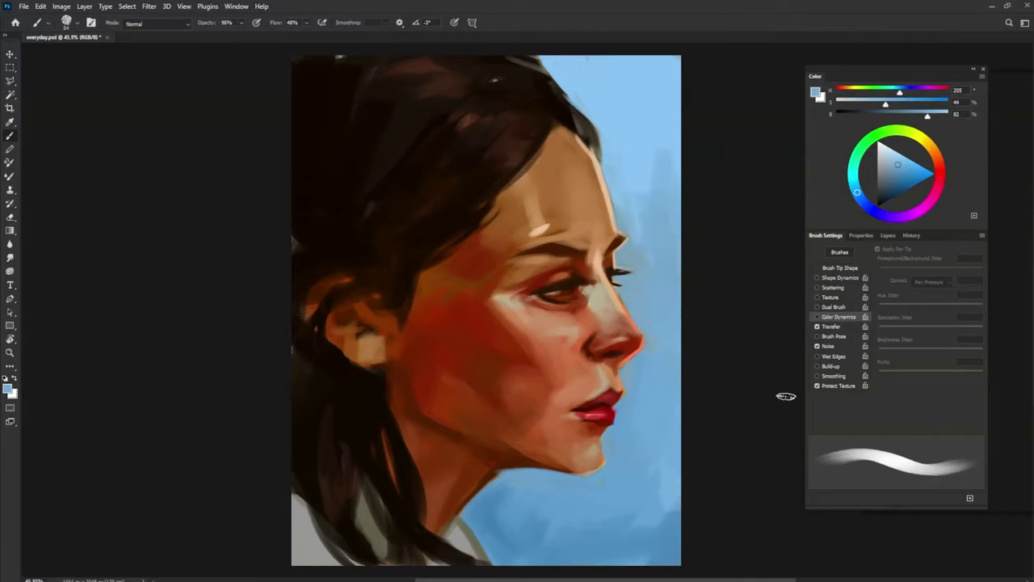
alt+click(632, 278)
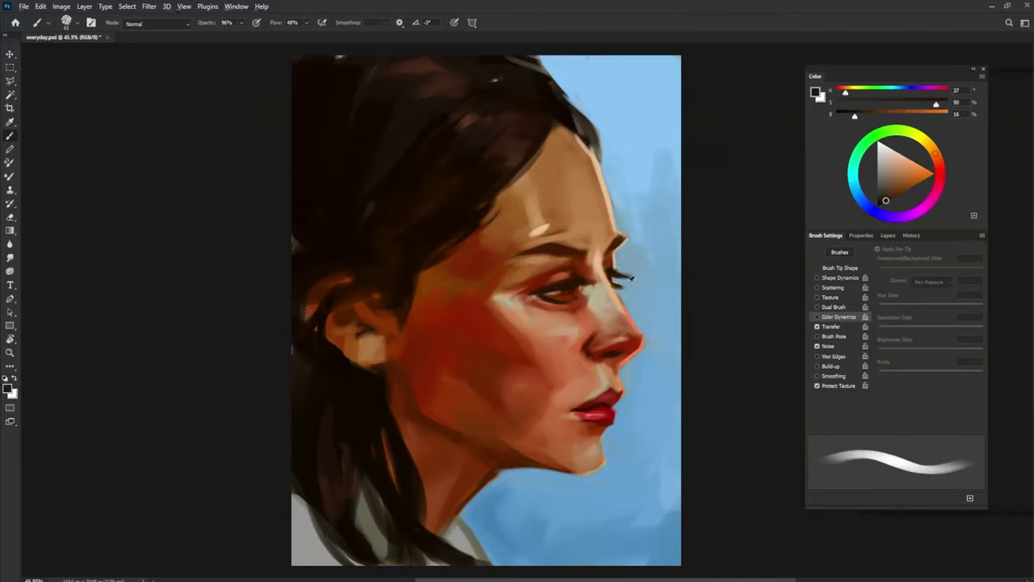
alt+click(635, 279)
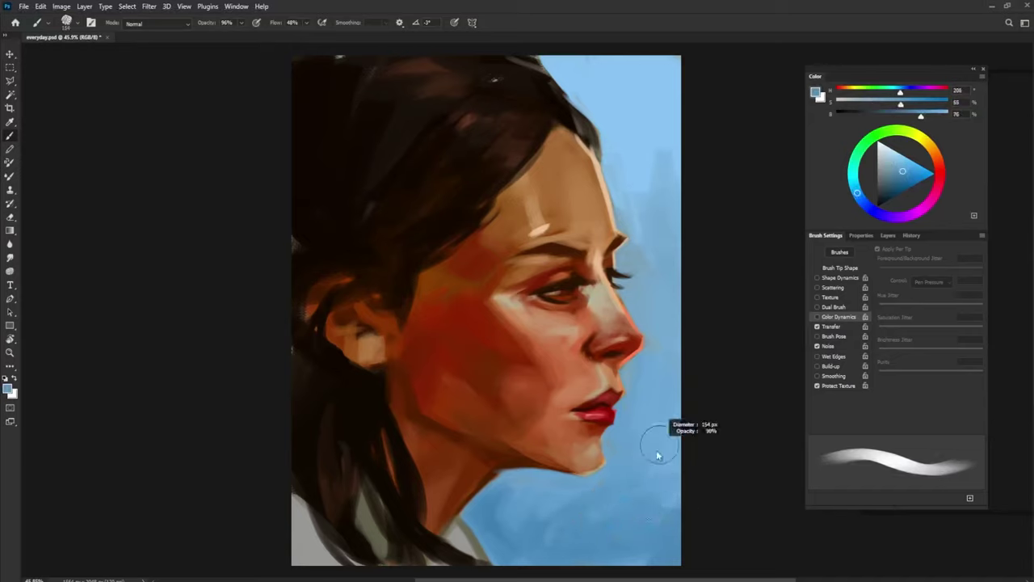
- Shade the inner ear with sampled browns and darken the jaw edge below the earlobe
alt+click(376, 330)
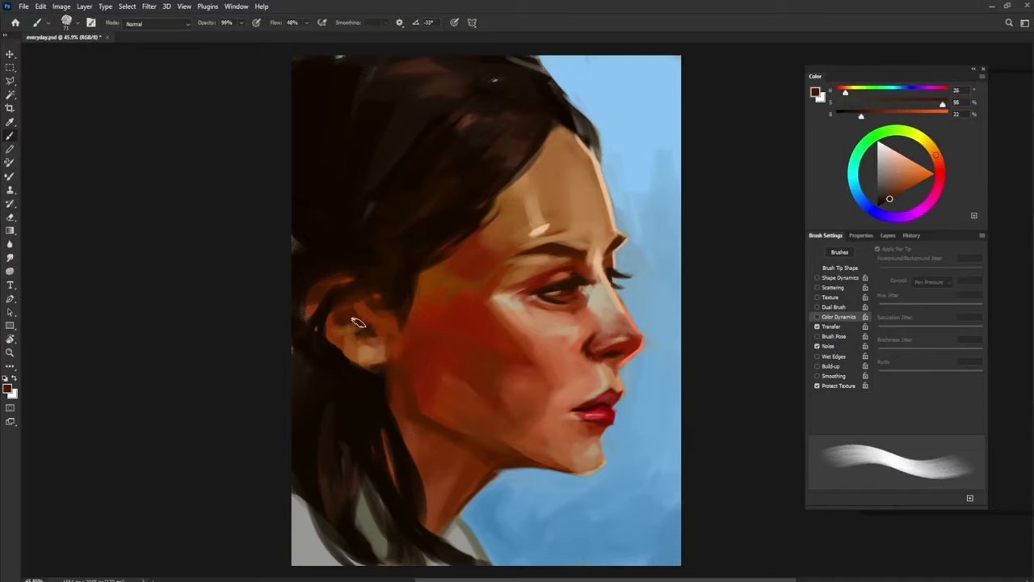
alt+click(388, 320)
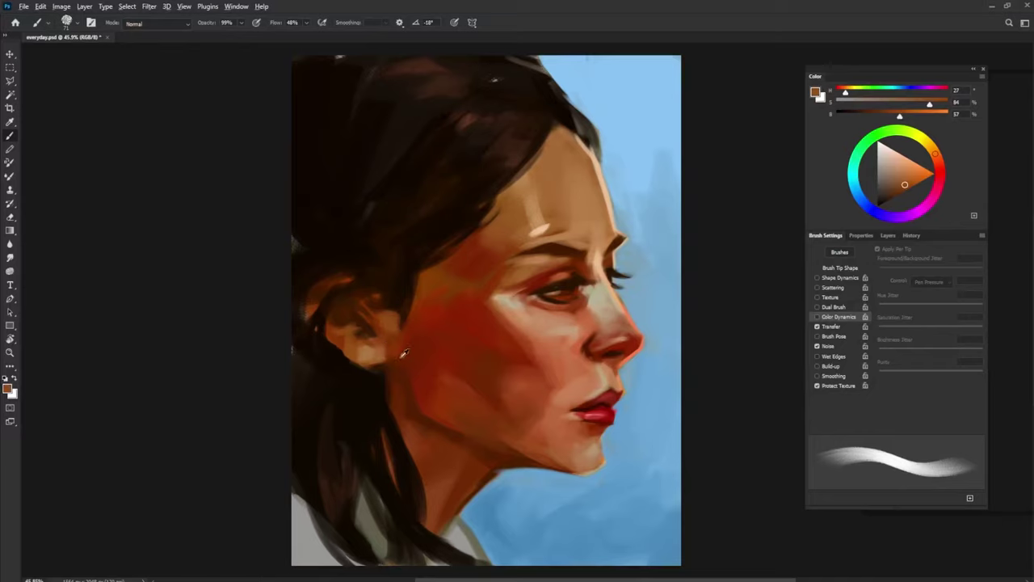
alt+click(404, 353)
key(])
drag(400, 363, 413, 412)
- Rework the cheek in front of the ear with broad strokes of sampled warm reddish skin tone, then reduce the brush size
alt+click(519, 334)
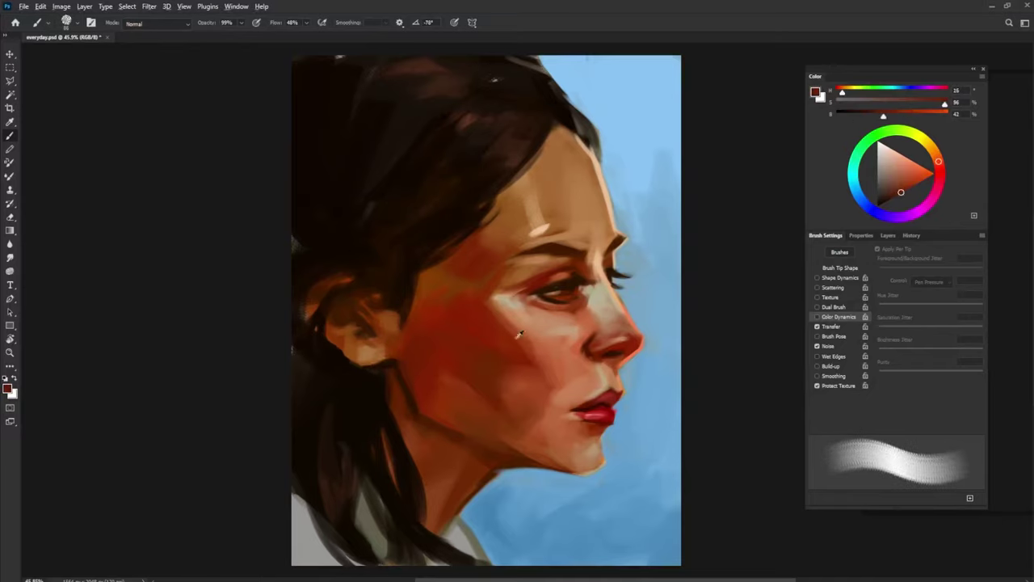
alt+right_click(429, 339)
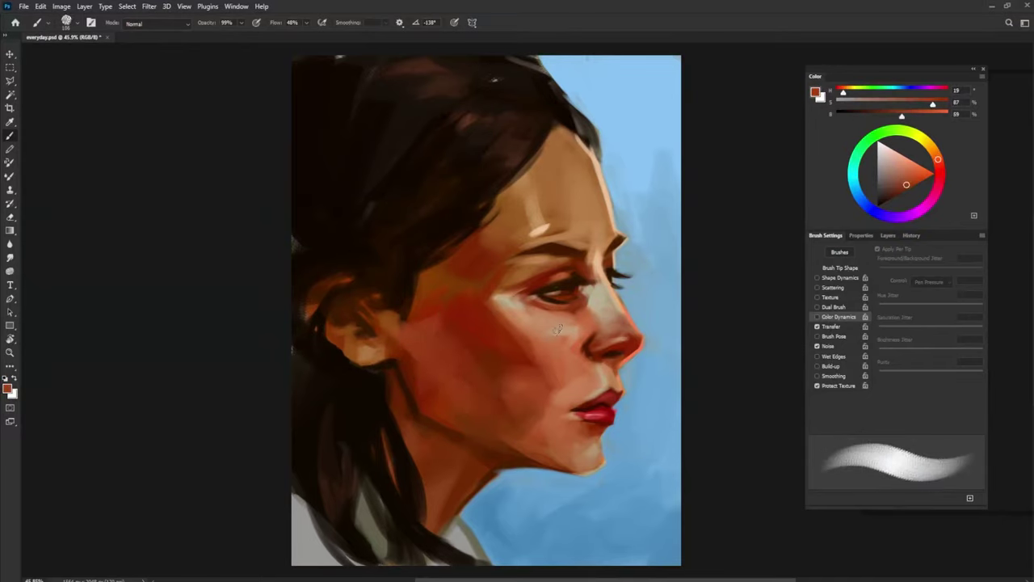
key(bracketleft)
key(bracketleft)
key(bracketleft)
key(bracketleft)
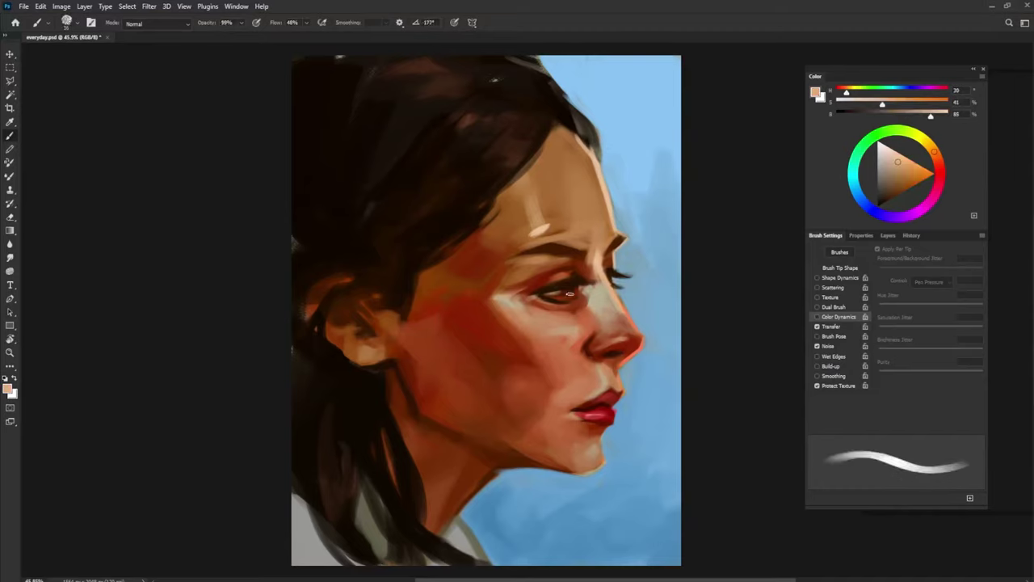
- Refine the iris and lower eyelid with sampled browns, peach and near-black using a fine brush
alt+click(567, 293)
alt+click(578, 297)
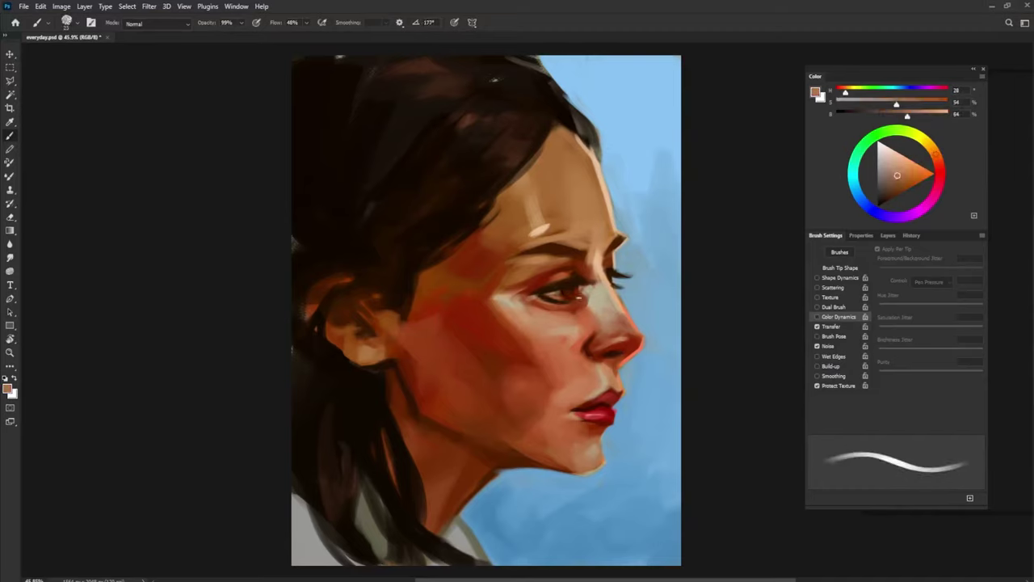
alt+click(570, 294)
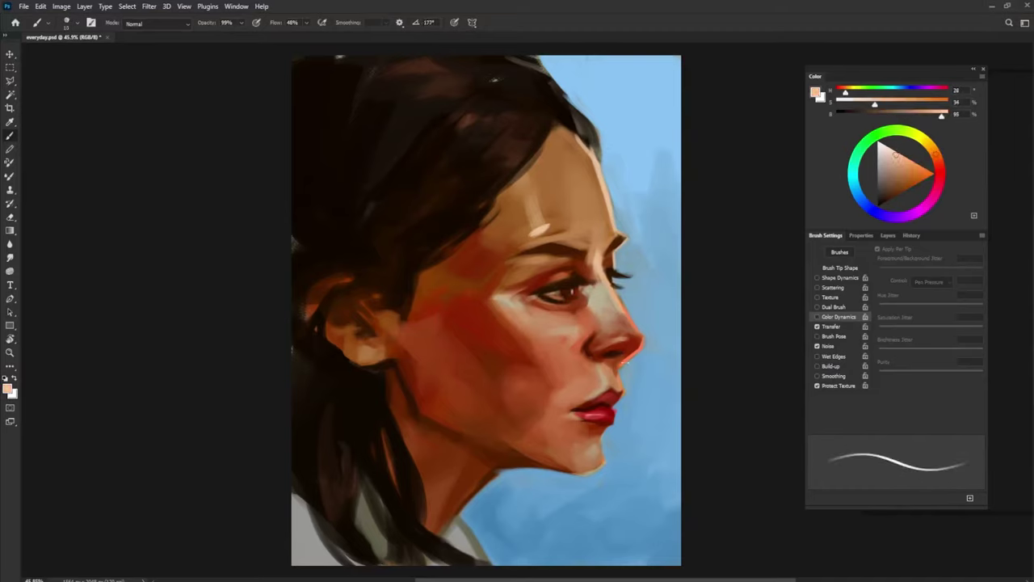
alt+click(571, 288)
key(])
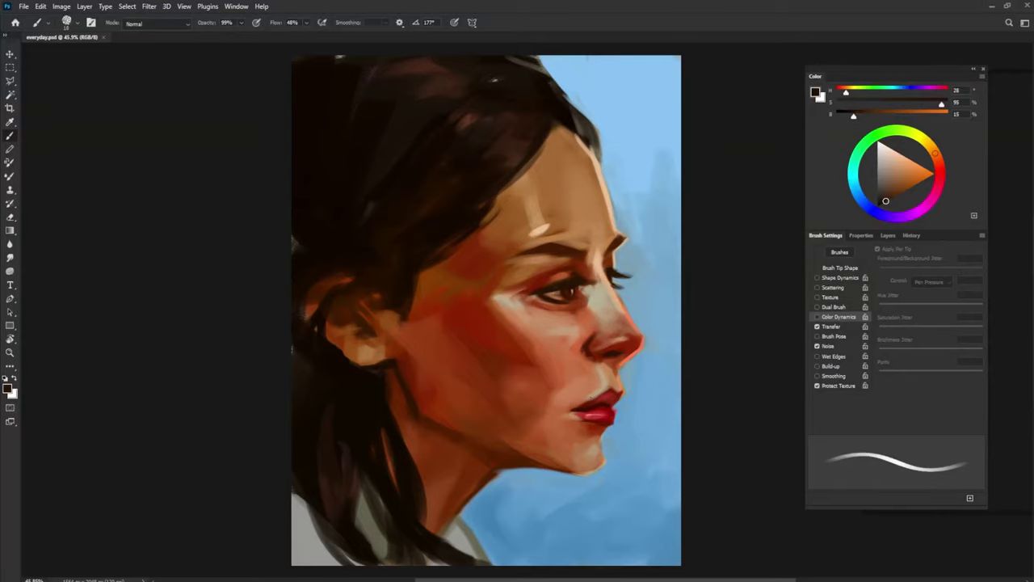
- Add a Color Lookup adjustment layer with a dark blue, night-like 3D LUT over the painting
key(F2)
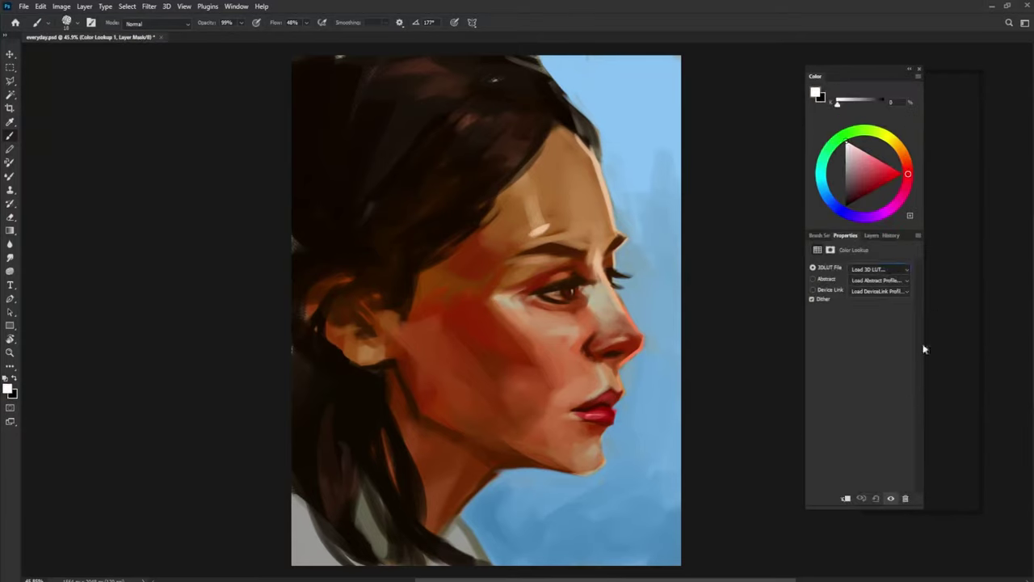
click(871, 235)
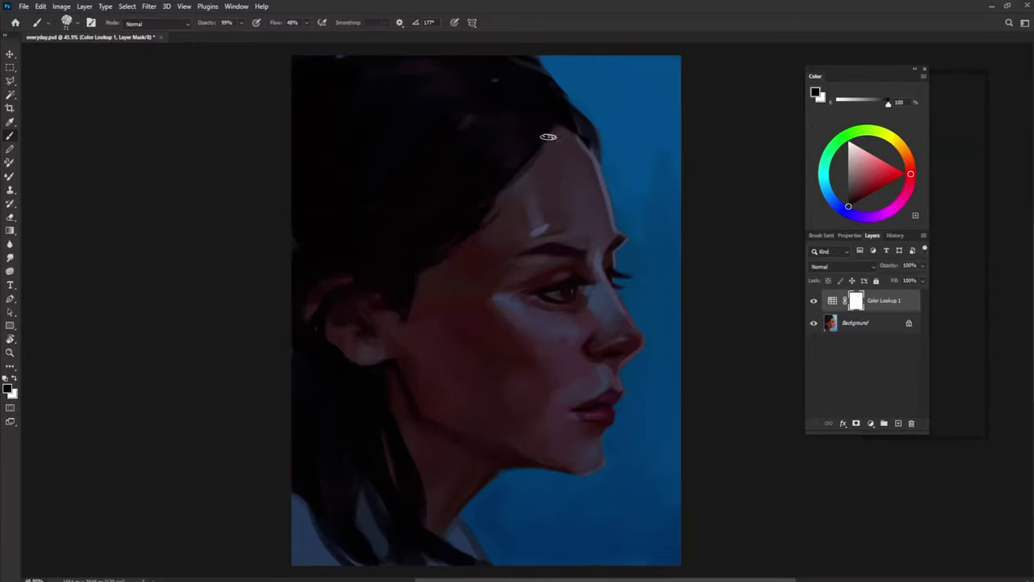
- Paint black on the Color Lookup mask to reveal a warm strip of light down the forehead and across the eye
mouse_move(547, 134)
mouse_down()
mouse_move(559, 195)
mouse_move(569, 197)
mouse_move(567, 173)
mouse_move(559, 240)
mouse_up()
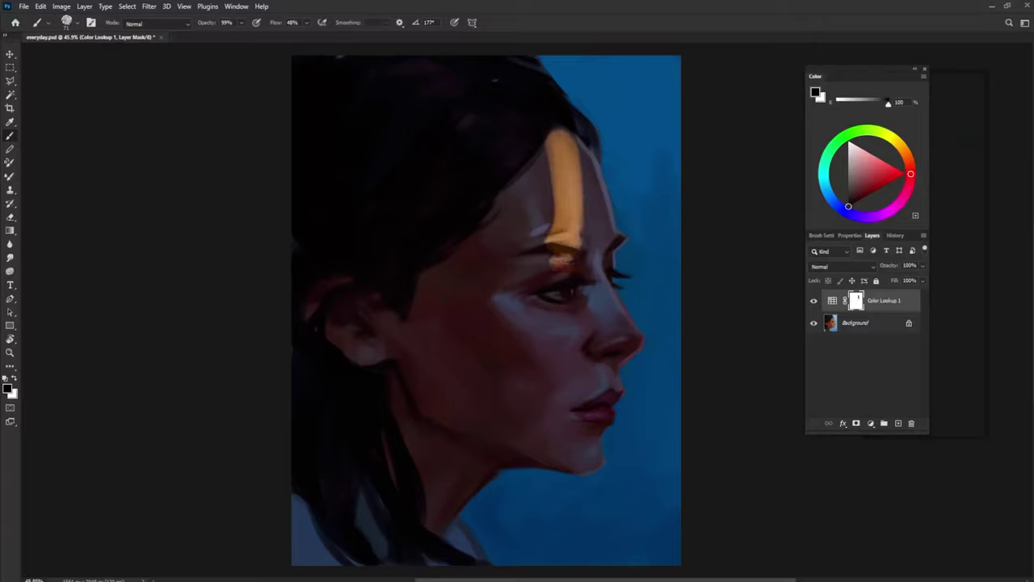
drag(591, 292, 580, 315)
drag(580, 141, 587, 275)
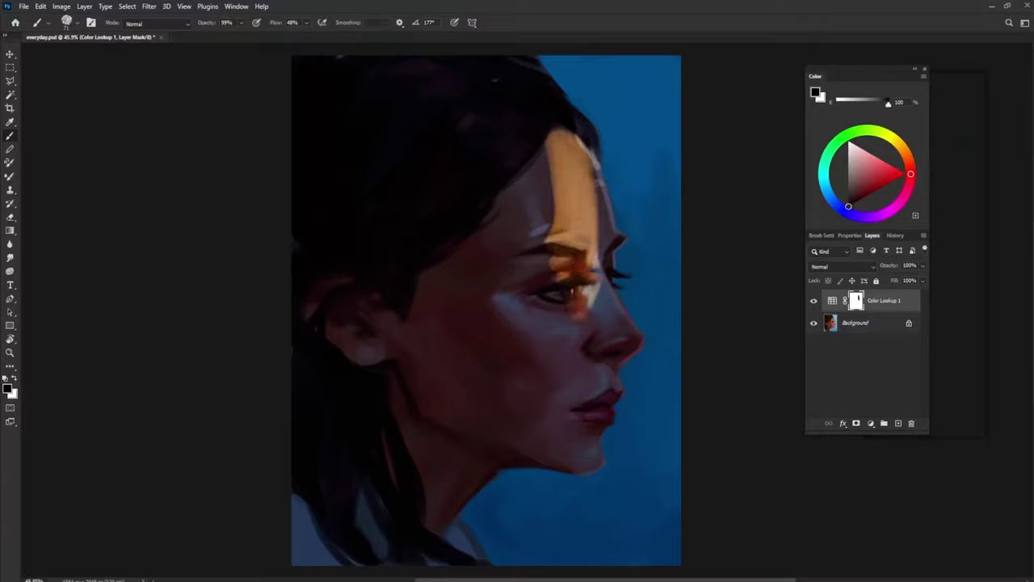
drag(590, 170, 583, 343)
- Extend the masked-out light over the nose, upper lip, mouth and chin, and up into the hair above the forehead
drag(598, 275, 582, 396)
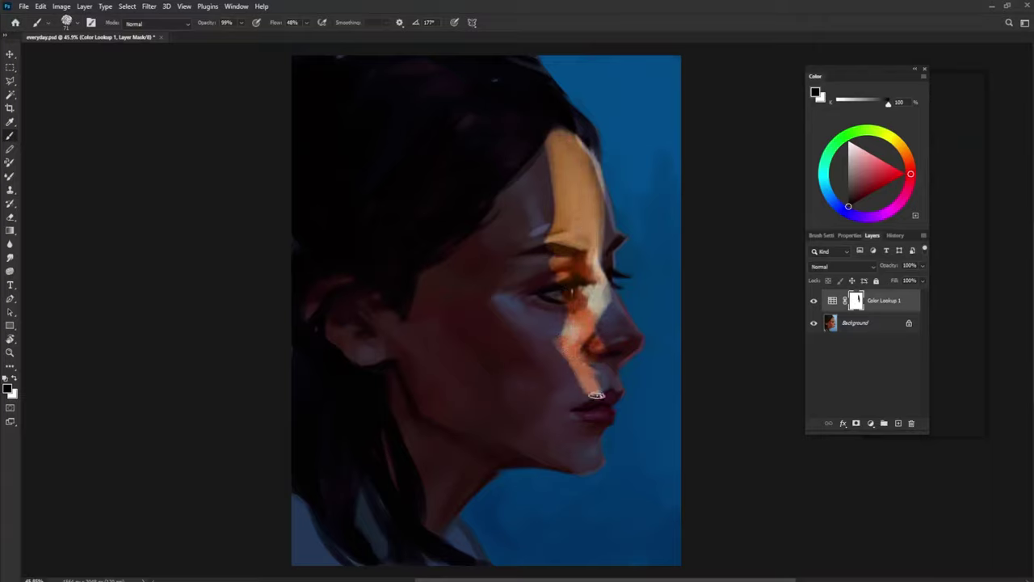
mouse_move(598, 349)
mouse_down()
mouse_move(596, 394)
mouse_move(564, 351)
mouse_move(577, 473)
mouse_up()
mouse_move(601, 339)
mouse_down()
mouse_move(592, 382)
mouse_move(602, 343)
mouse_up()
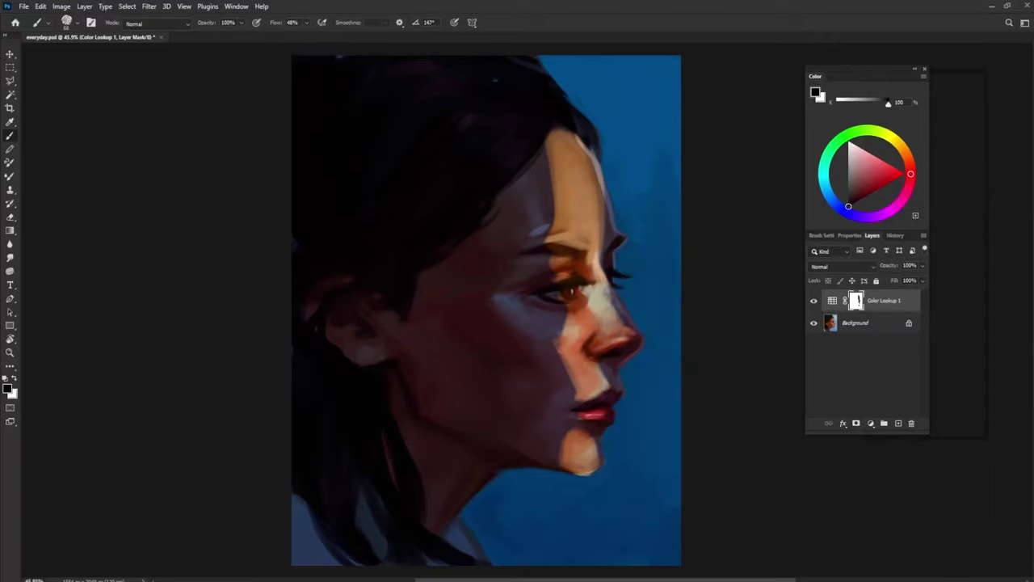
drag(621, 294, 597, 349)
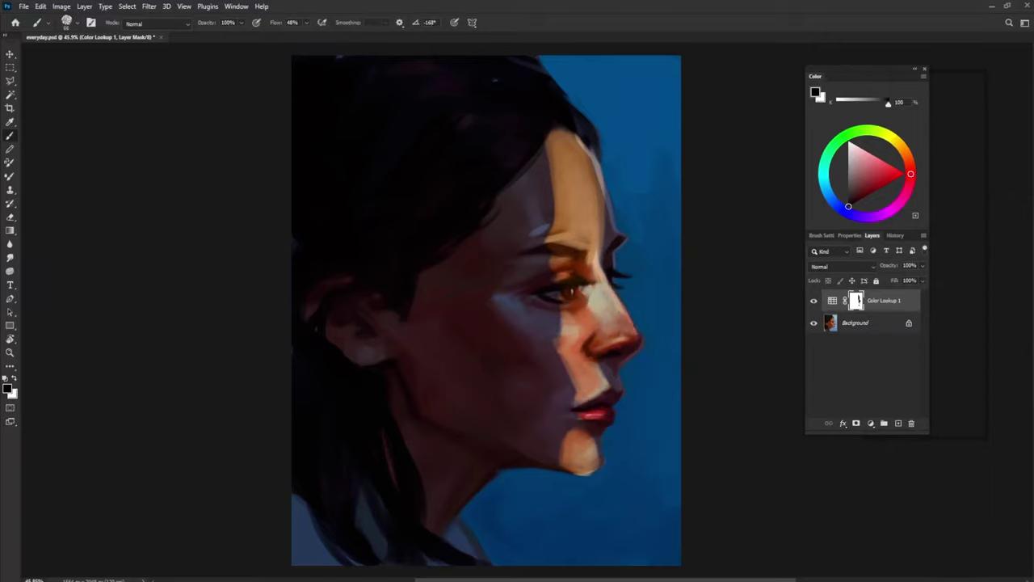
drag(567, 108, 513, 63)
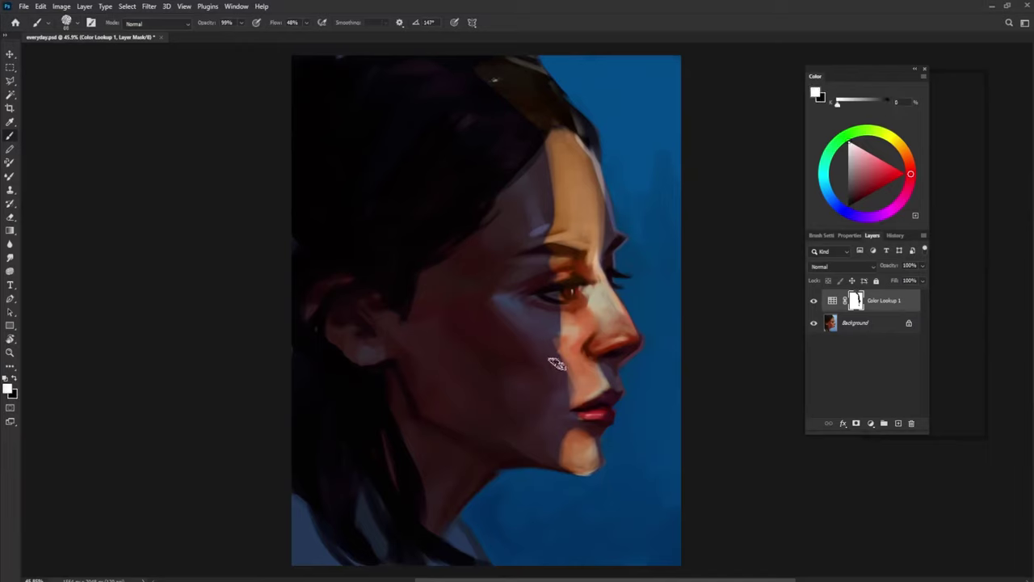
- Trim the light's edge along the cheek and forehead with white on the mask and reopen the mouth corner with black
mouse_move(558, 364)
mouse_down()
mouse_move(554, 329)
mouse_move(559, 365)
mouse_move(584, 382)
mouse_up()
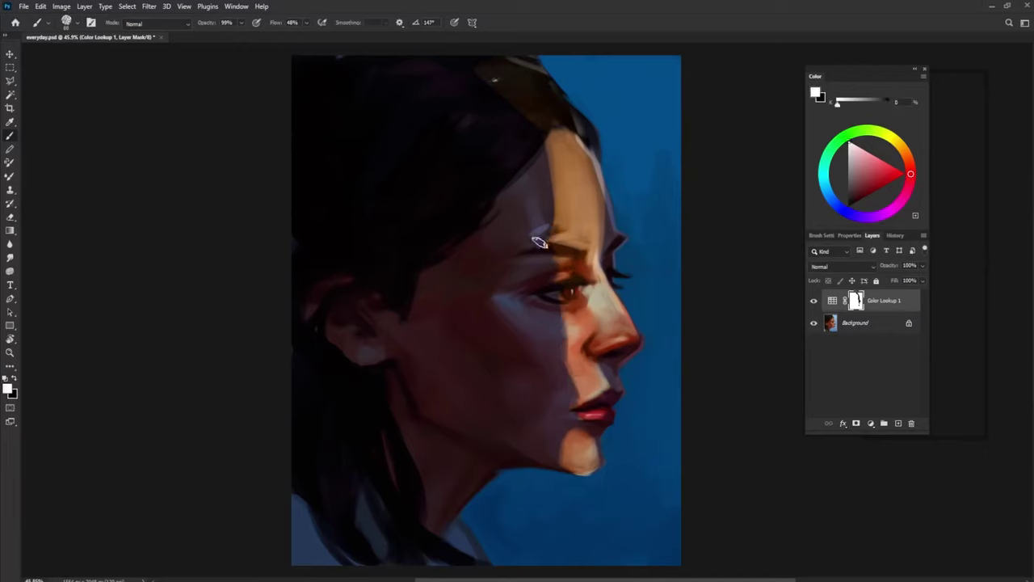
mouse_move(539, 243)
mouse_down()
mouse_move(594, 161)
mouse_move(613, 270)
mouse_up()
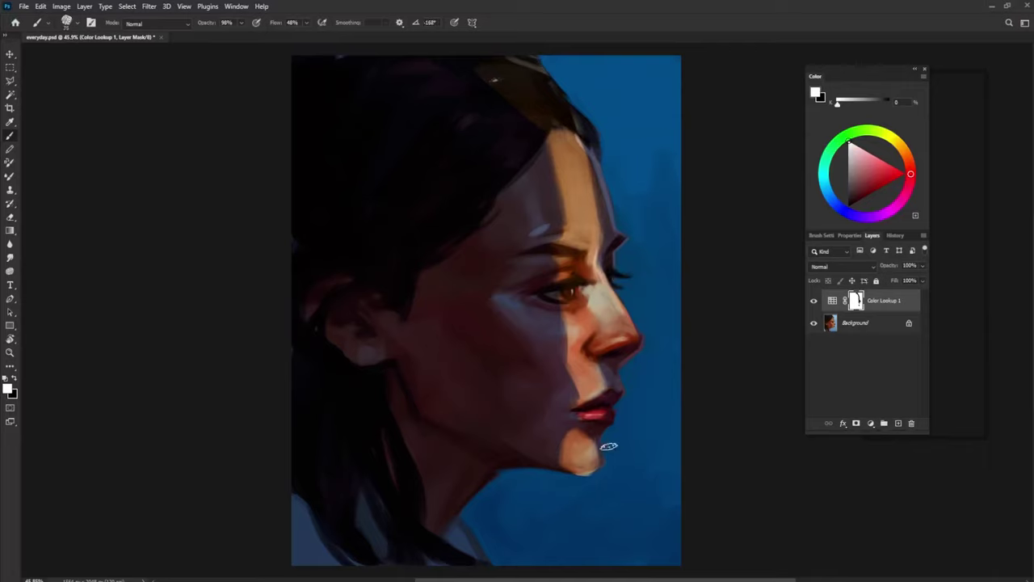
key(x)
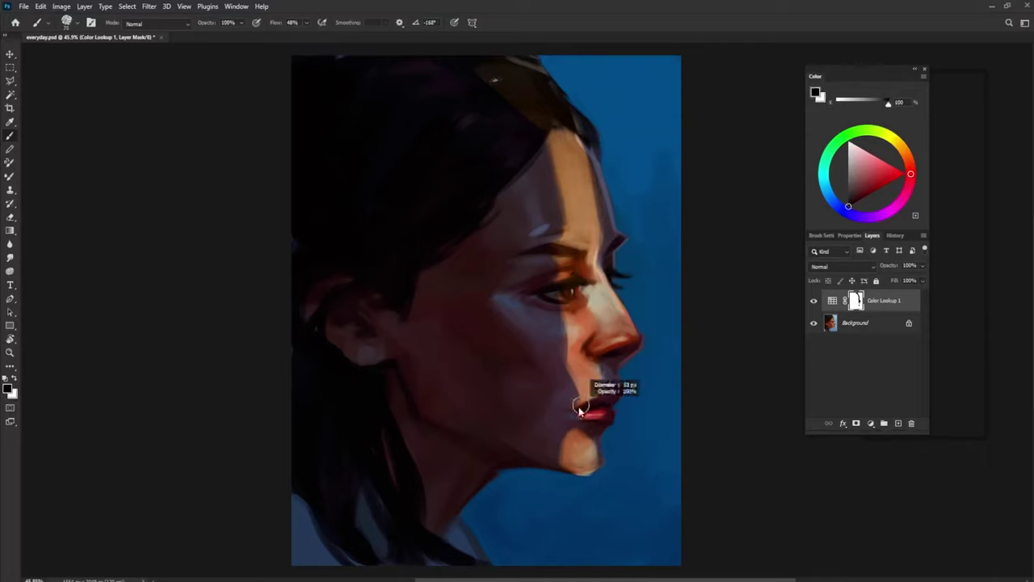
drag(572, 428, 578, 431)
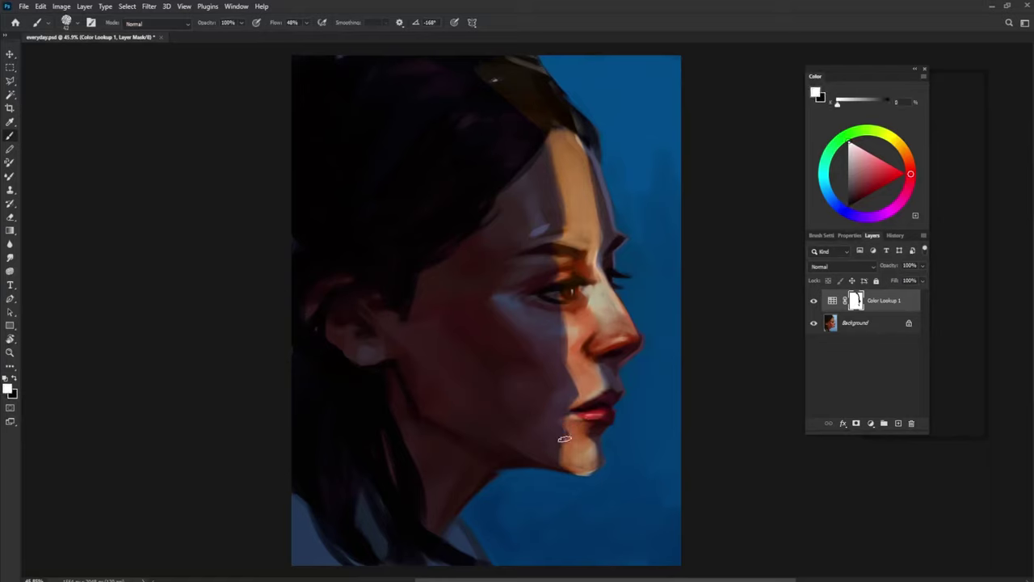
- Paint white on the mask to bring shadow back over the front of the forehead, nose and chin, narrowing the light strip
drag(586, 139, 606, 240)
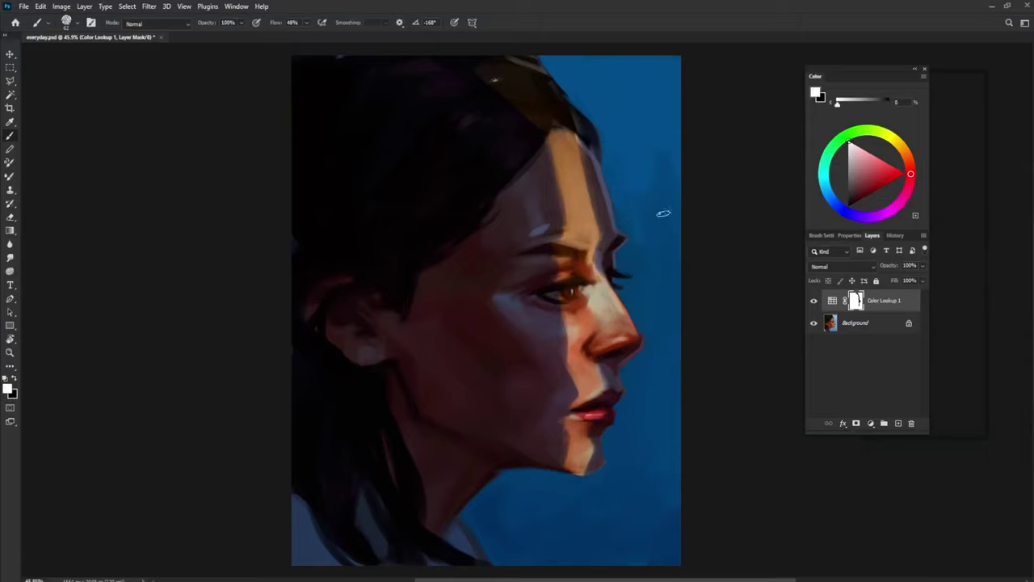
mouse_move(618, 279)
mouse_down()
mouse_move(643, 332)
mouse_move(617, 337)
mouse_move(631, 364)
mouse_move(615, 316)
mouse_up()
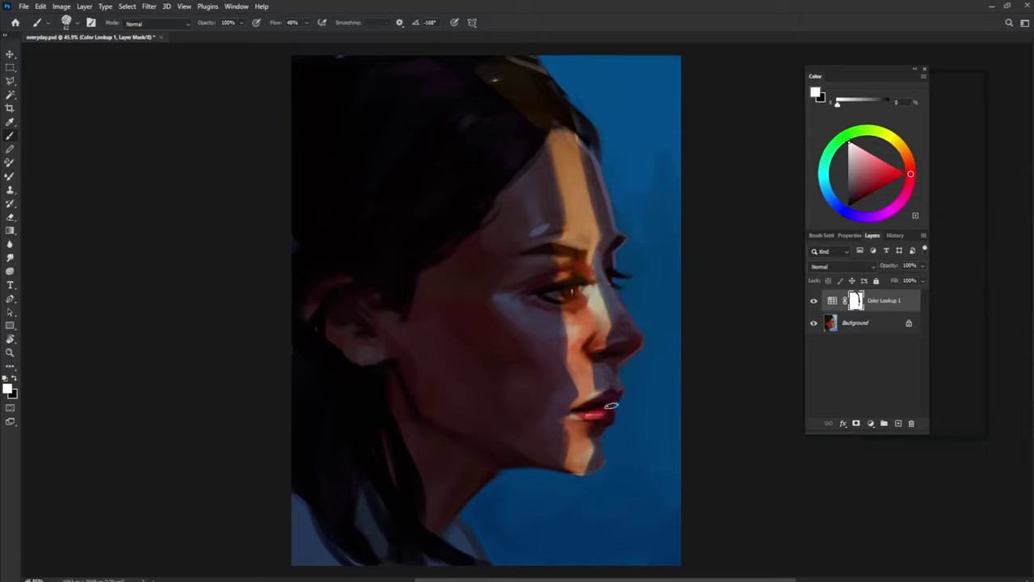
drag(573, 127, 590, 208)
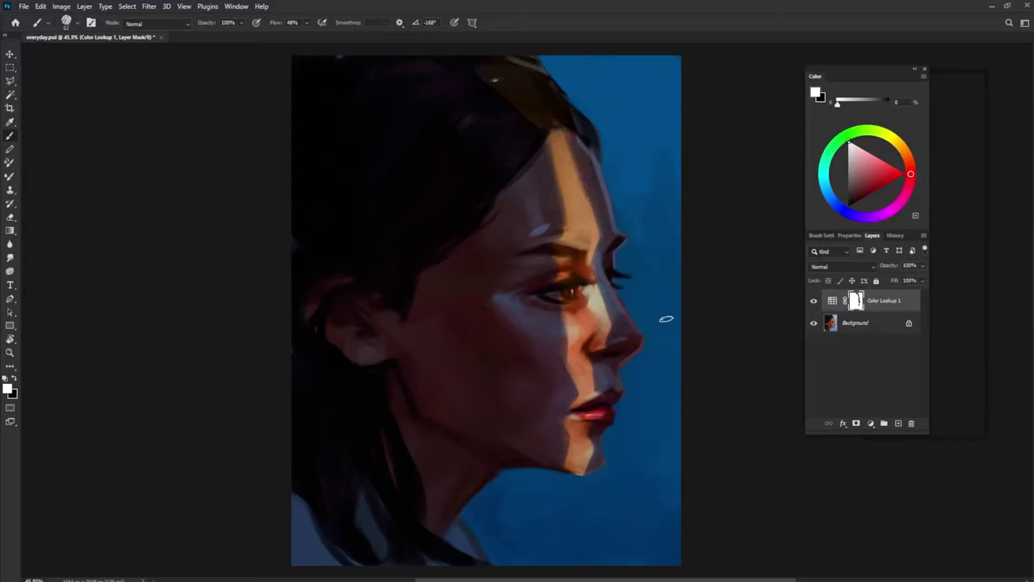
- Add a second Color Lookup adjustment layer and cycle through its 3D LUTs, including Crisp_Warm.look and a Fuji/Kodak 2393 film look
click(897, 424)
click(871, 423)
click(870, 271)
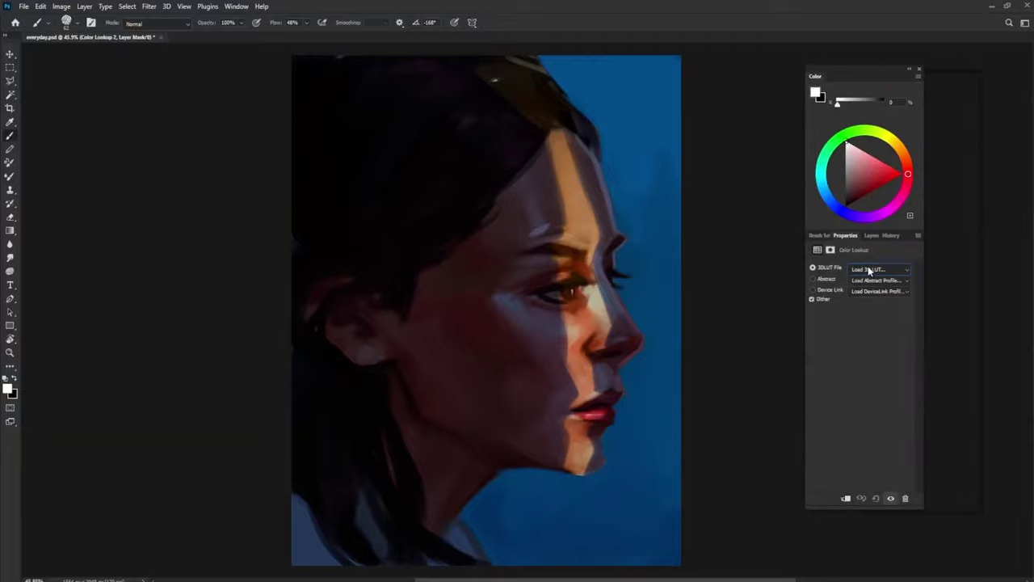
scroll(868, 270, down, 8)
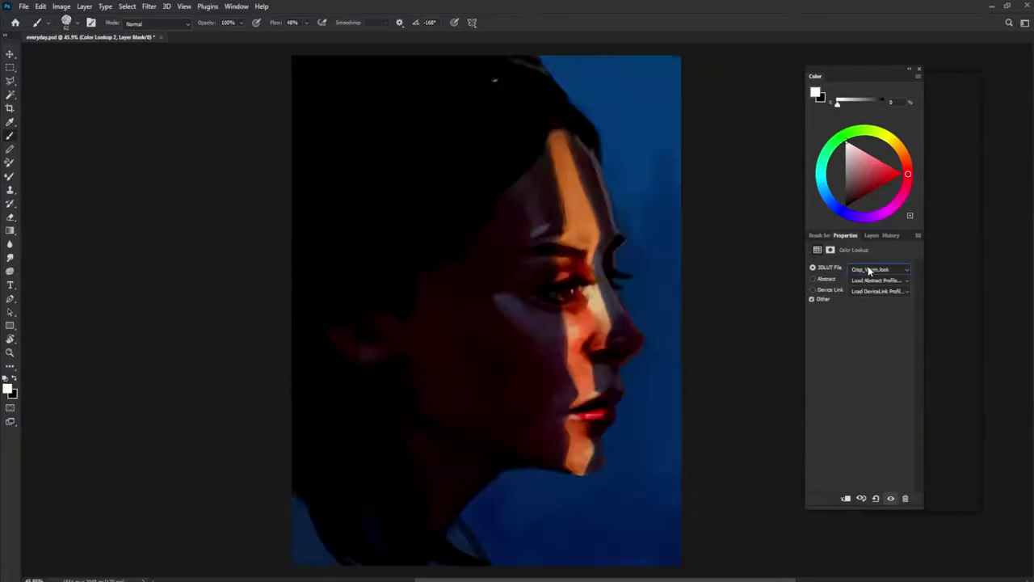
scroll(869, 270, down, 7)
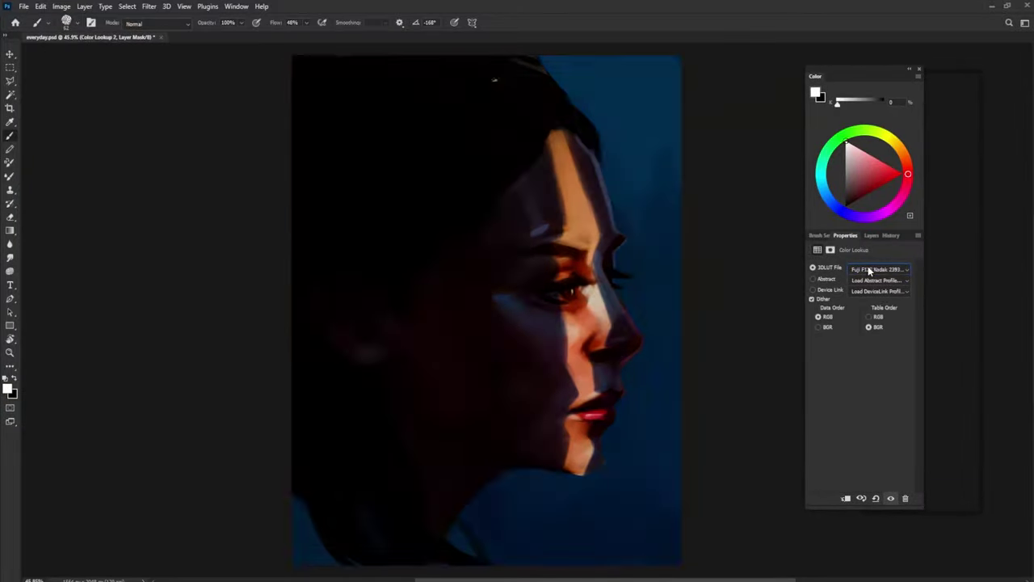
scroll(869, 270, down, 2)
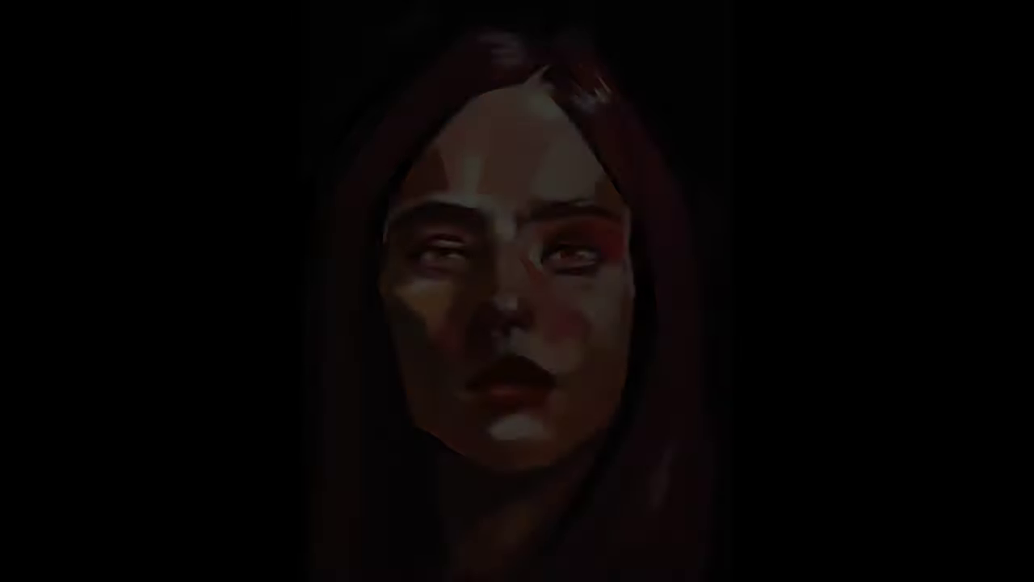